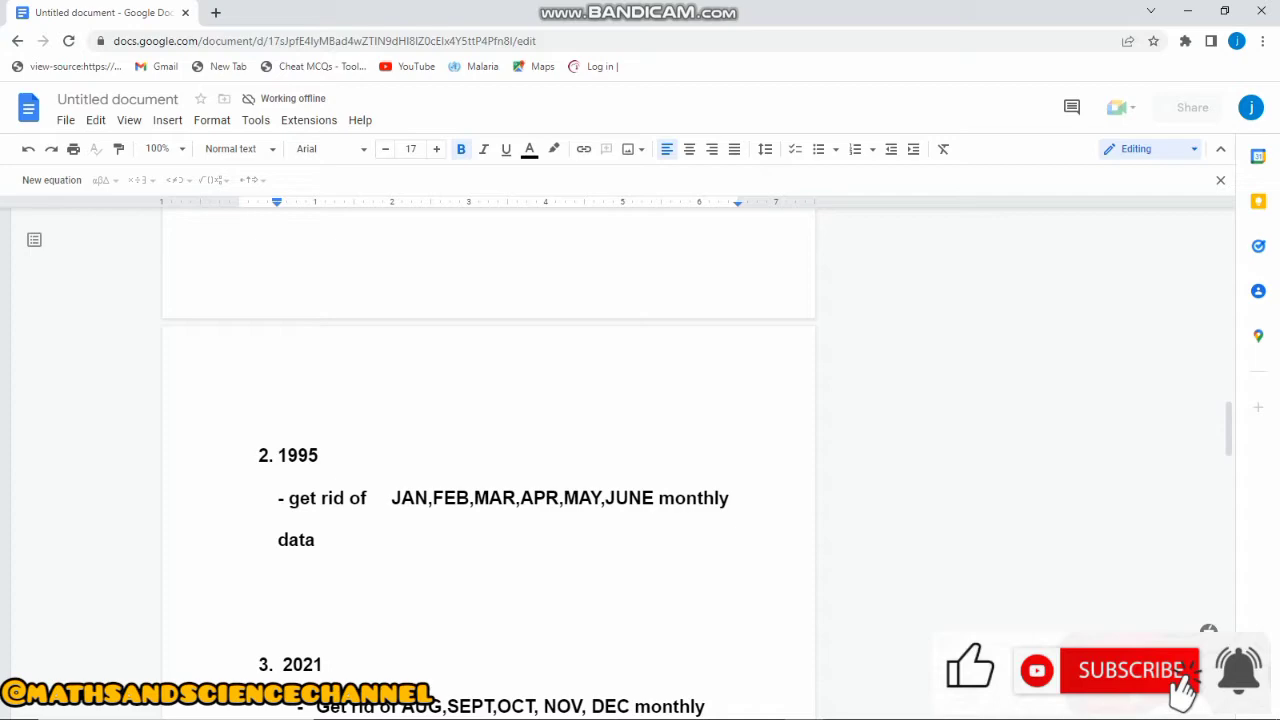
# Review the Google Docs instructions on cleaning the downloaded data and finding the yearly average, and switch back to the Excel workbook
pyautogui.scroll(5, 488, 450)
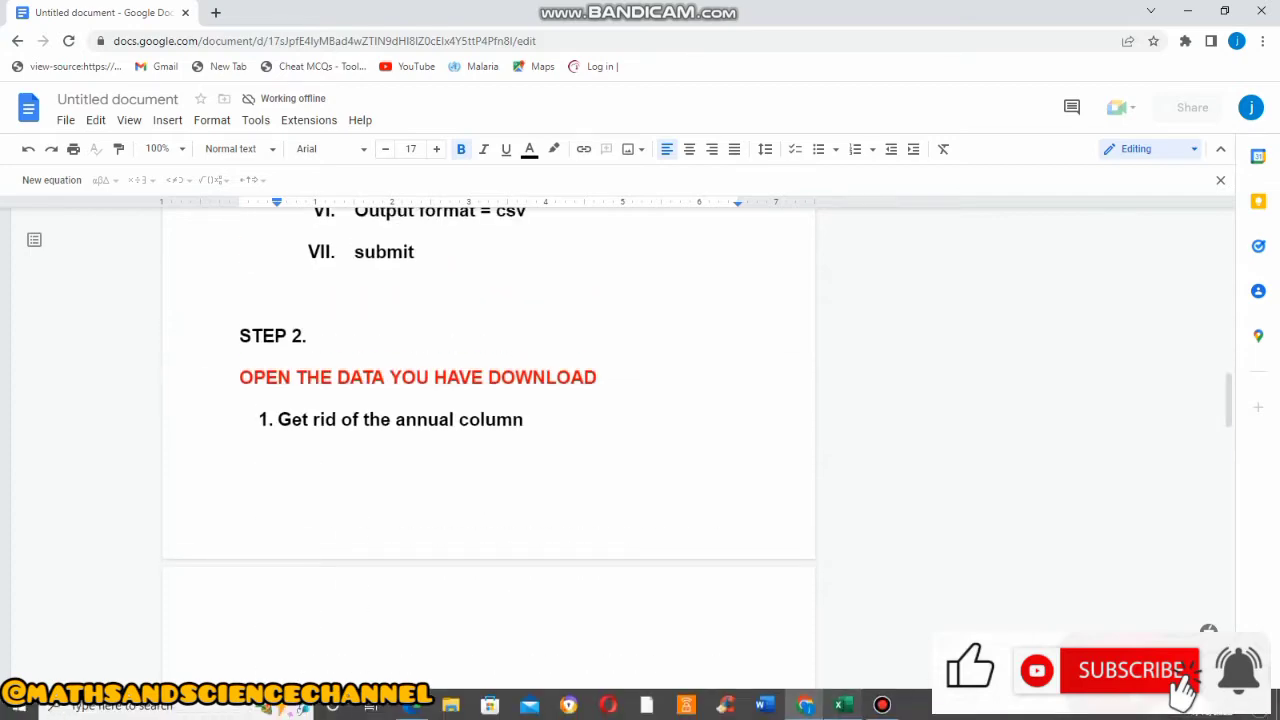
pyautogui.click(839, 706)
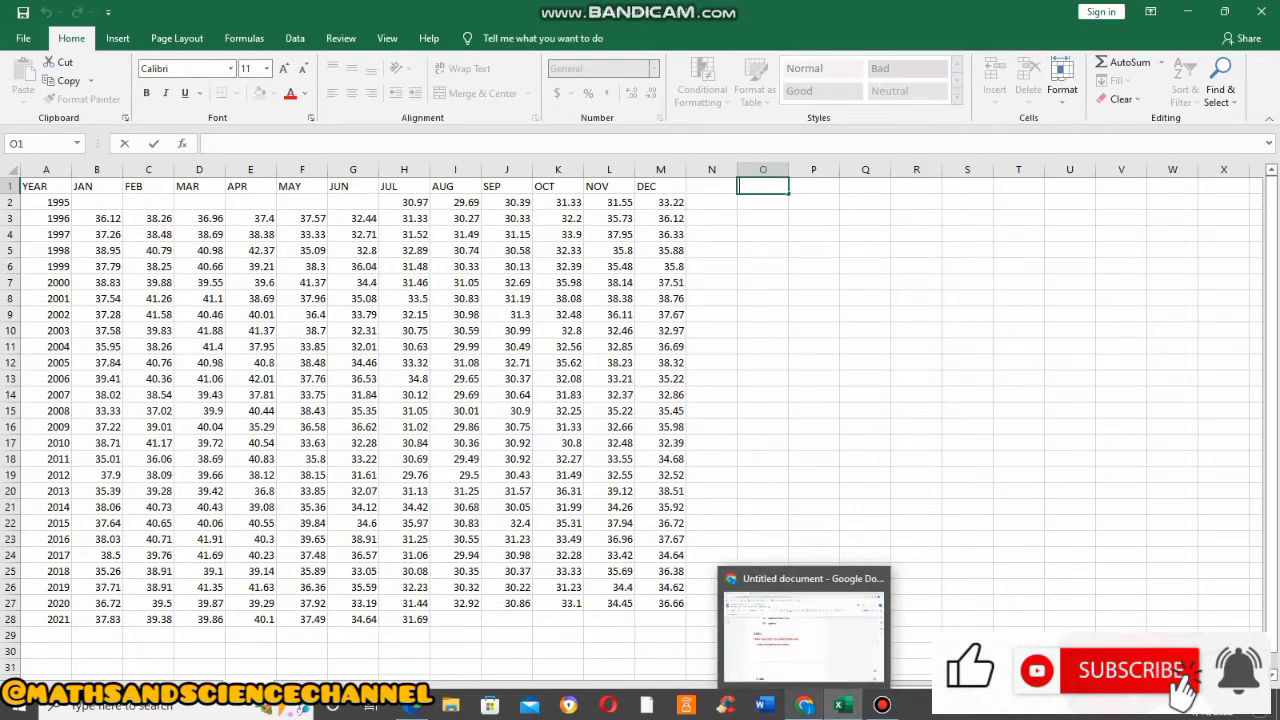
pyautogui.click(805, 705)
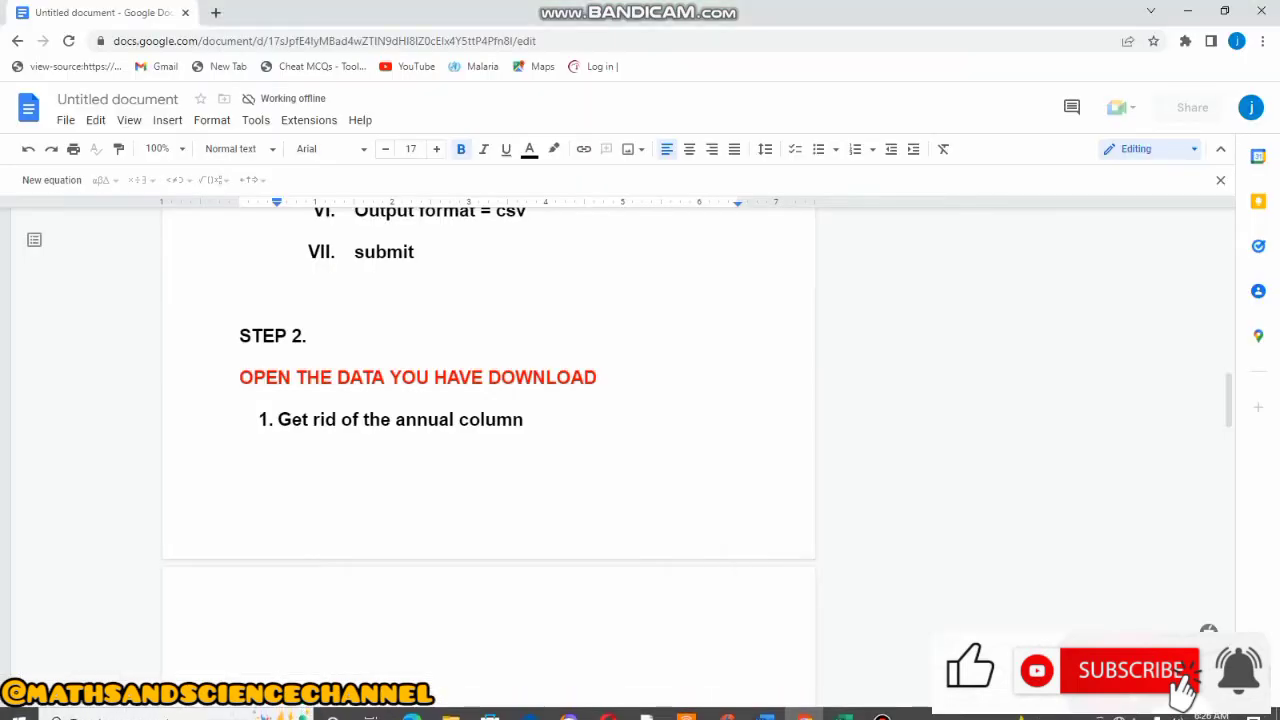
pyautogui.scroll(3, 488, 400)
pyautogui.scroll(-3, 488, 400)
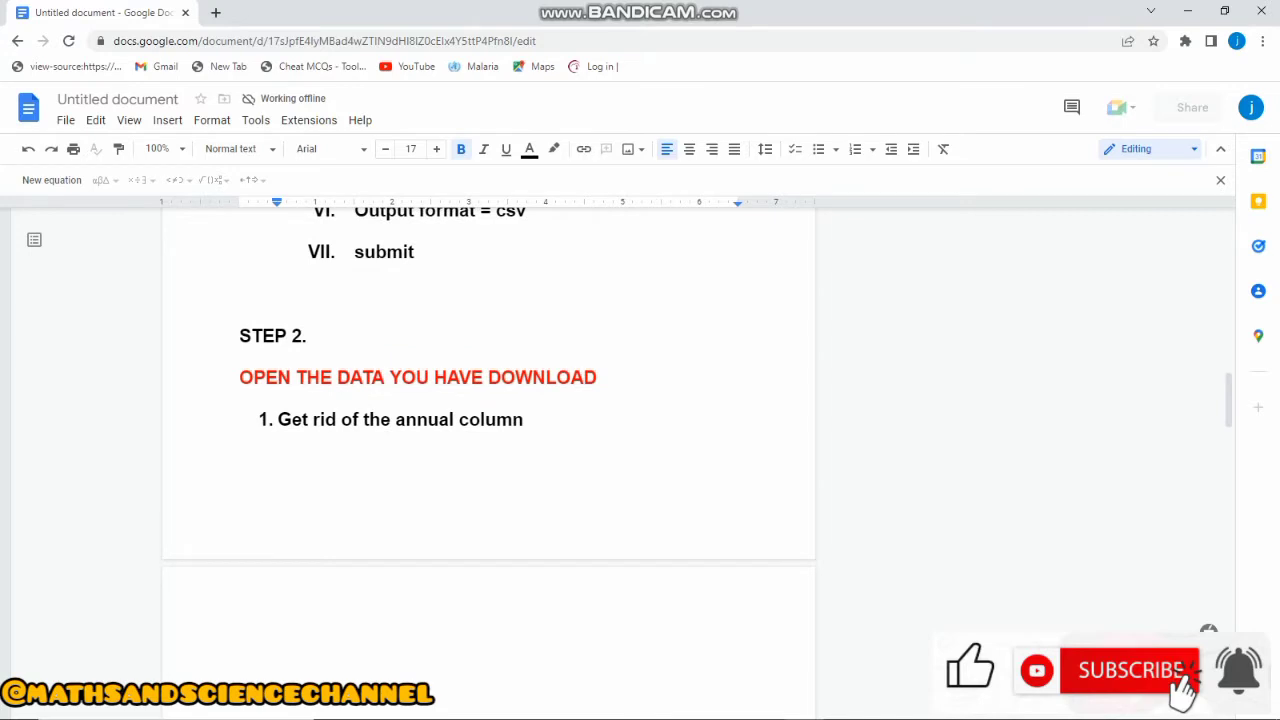
pyautogui.scroll(-3, 488, 400)
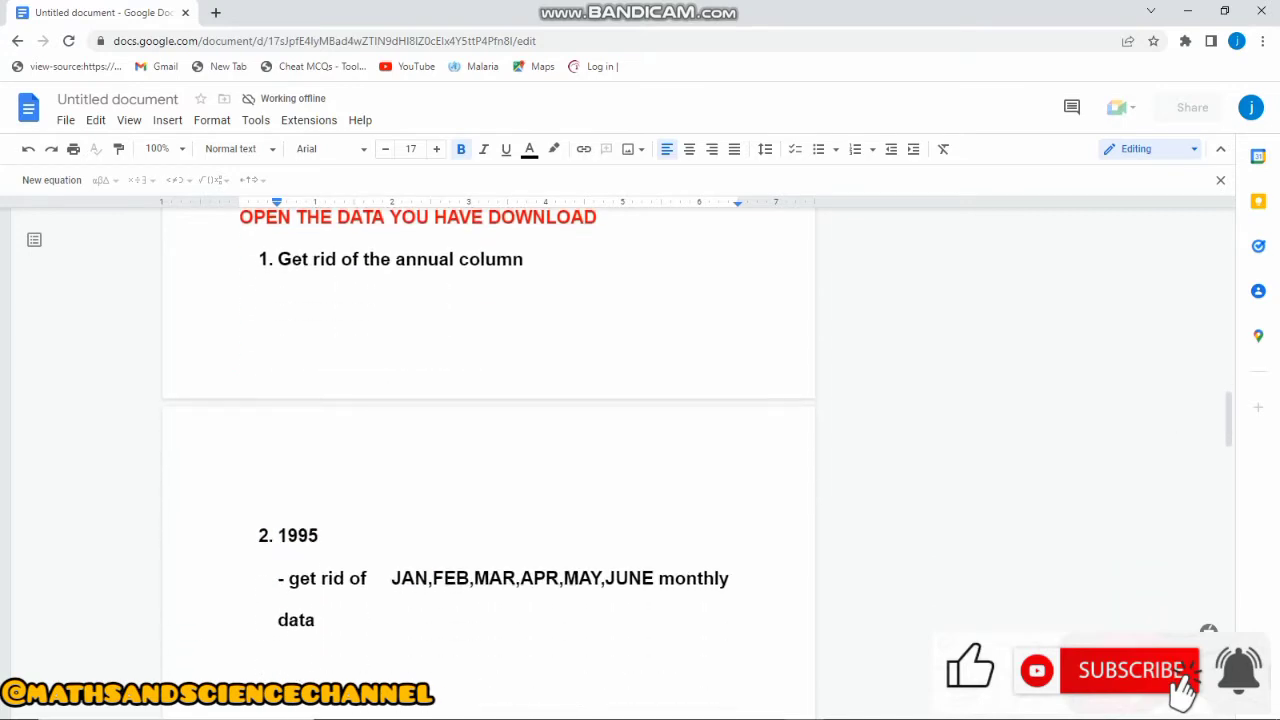
pyautogui.scroll(-5, 488, 400)
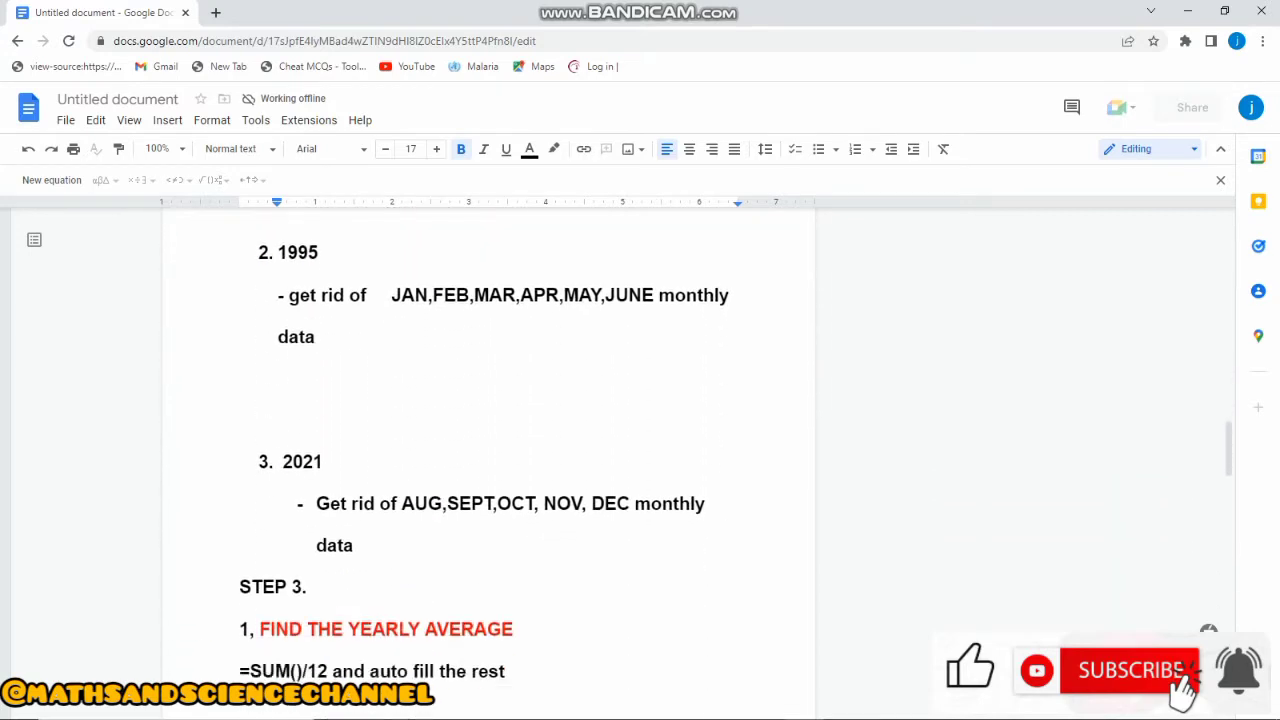
pyautogui.scroll(-3, 488, 400)
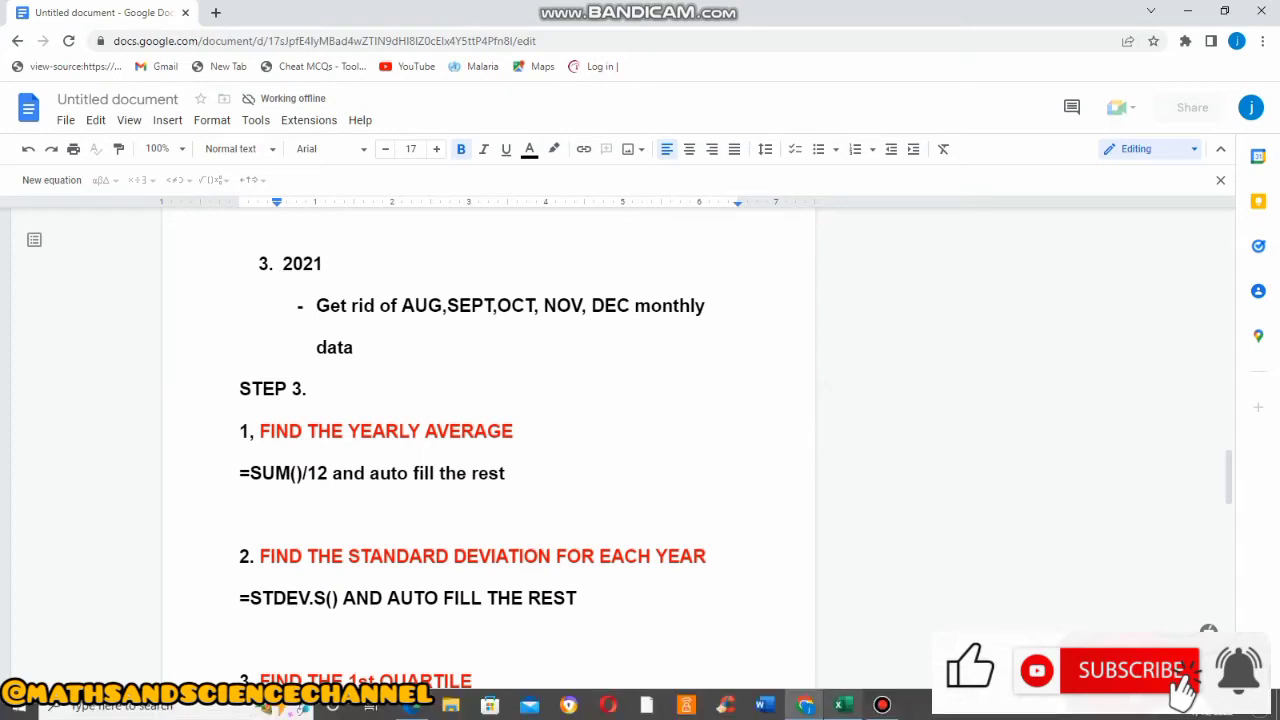
pyautogui.click(843, 705)
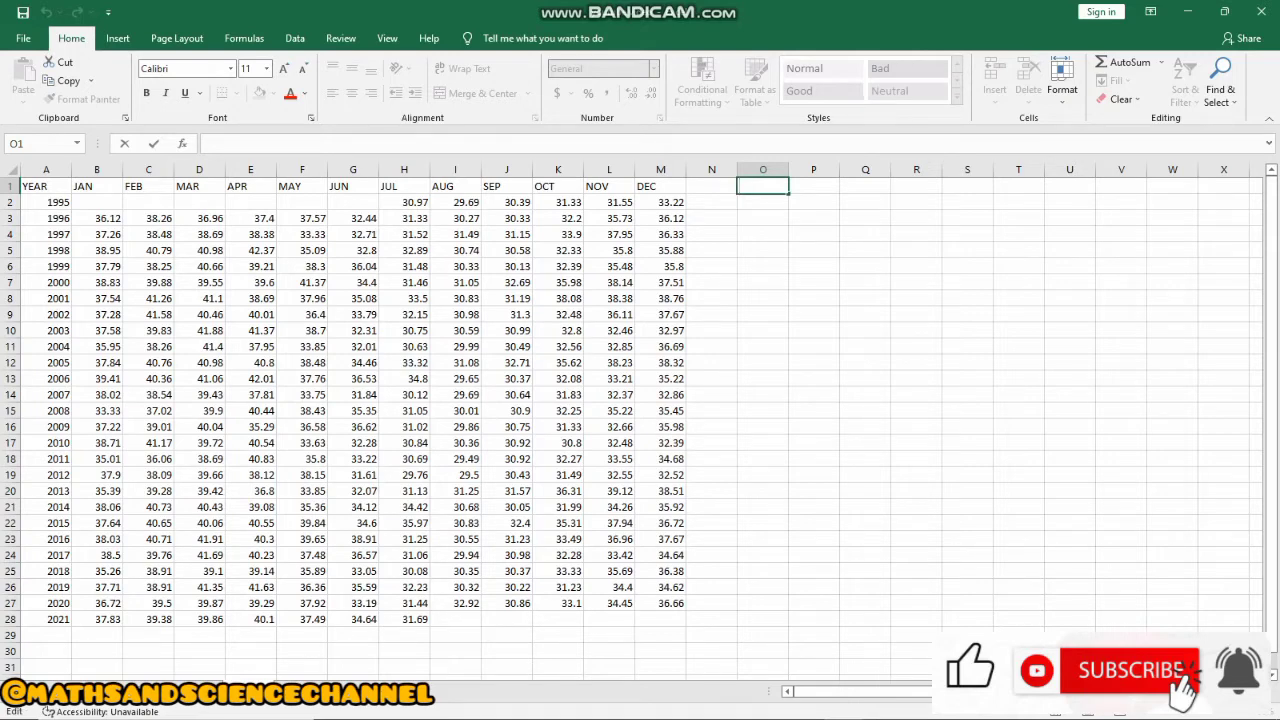
pyautogui.write('=')
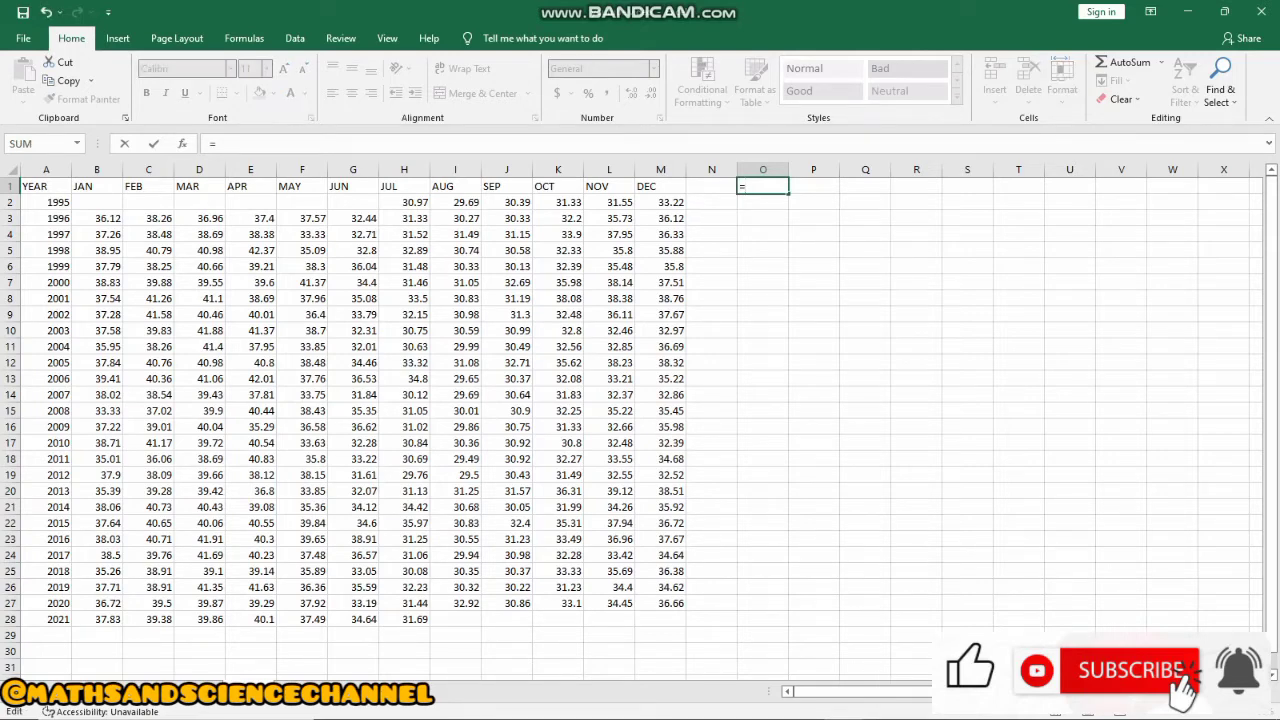
pyautogui.write('sum')
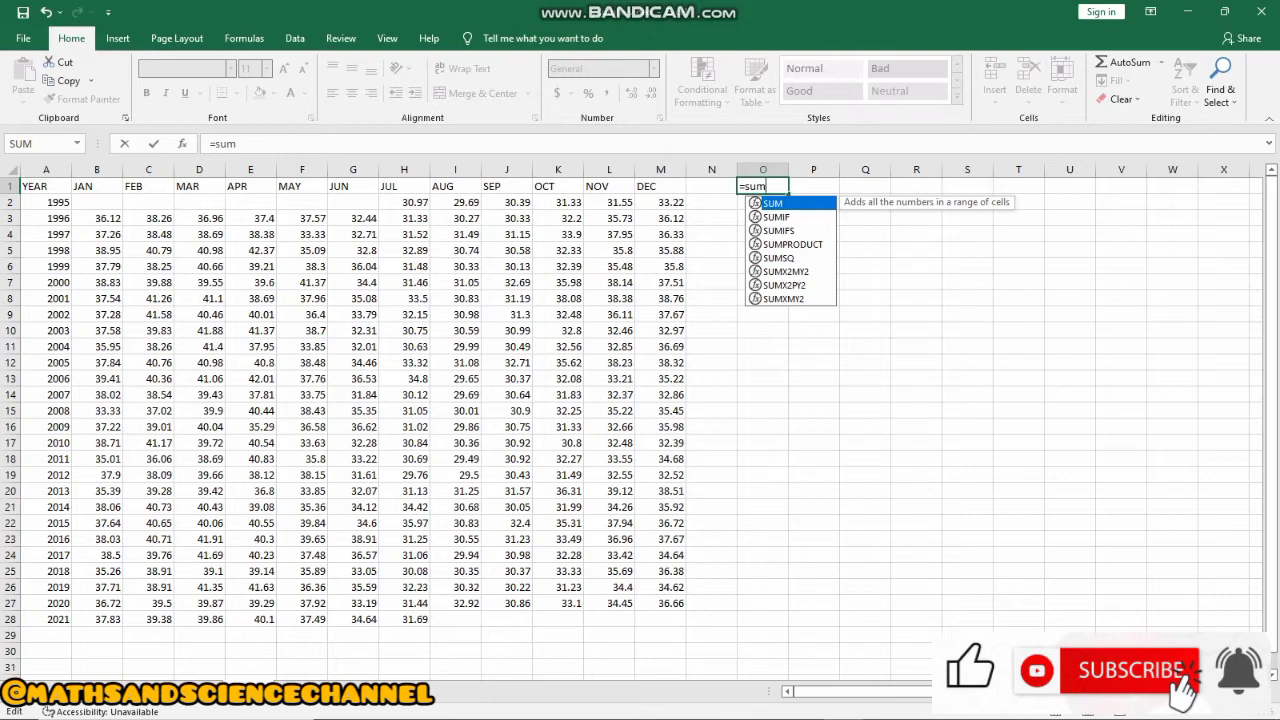
pyautogui.write('(')
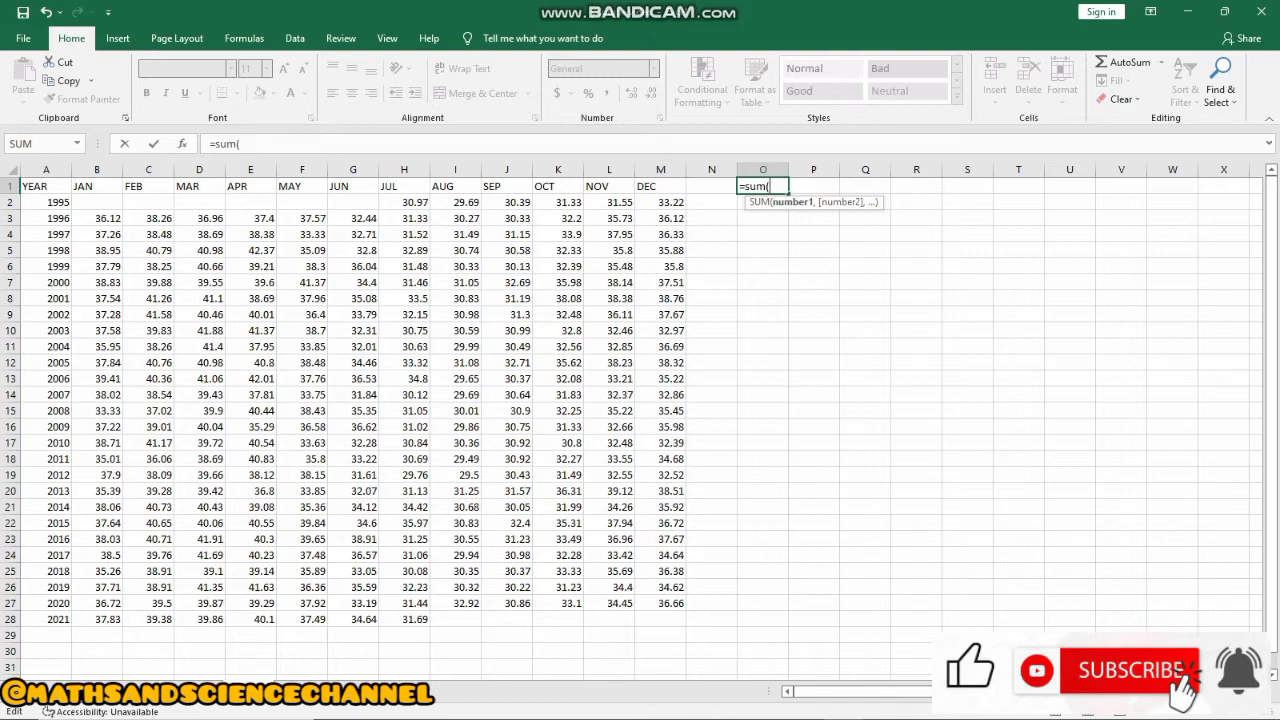
pyautogui.moveTo(405, 202); pyautogui.dragTo(684, 206)
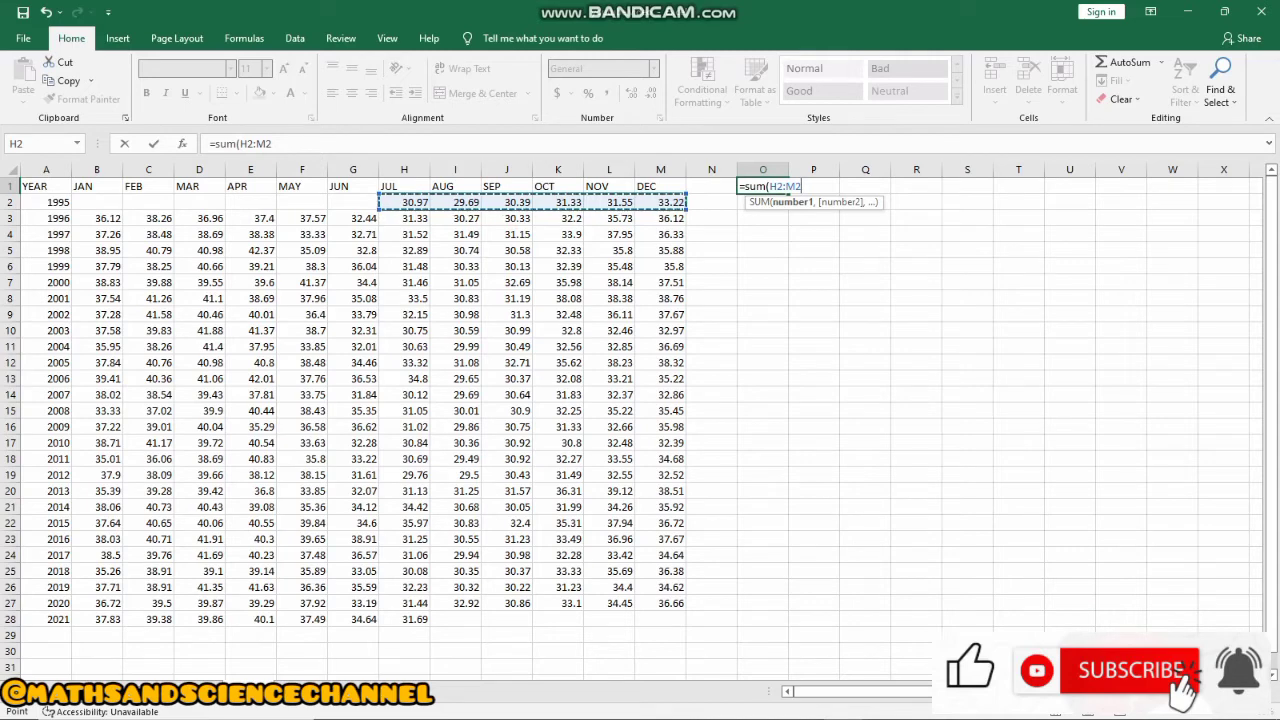
pyautogui.press('BackSpace')
pyautogui.press('BackSpace')
pyautogui.press('BackSpace')
pyautogui.press('BackSpace')
pyautogui.press('BackSpace')
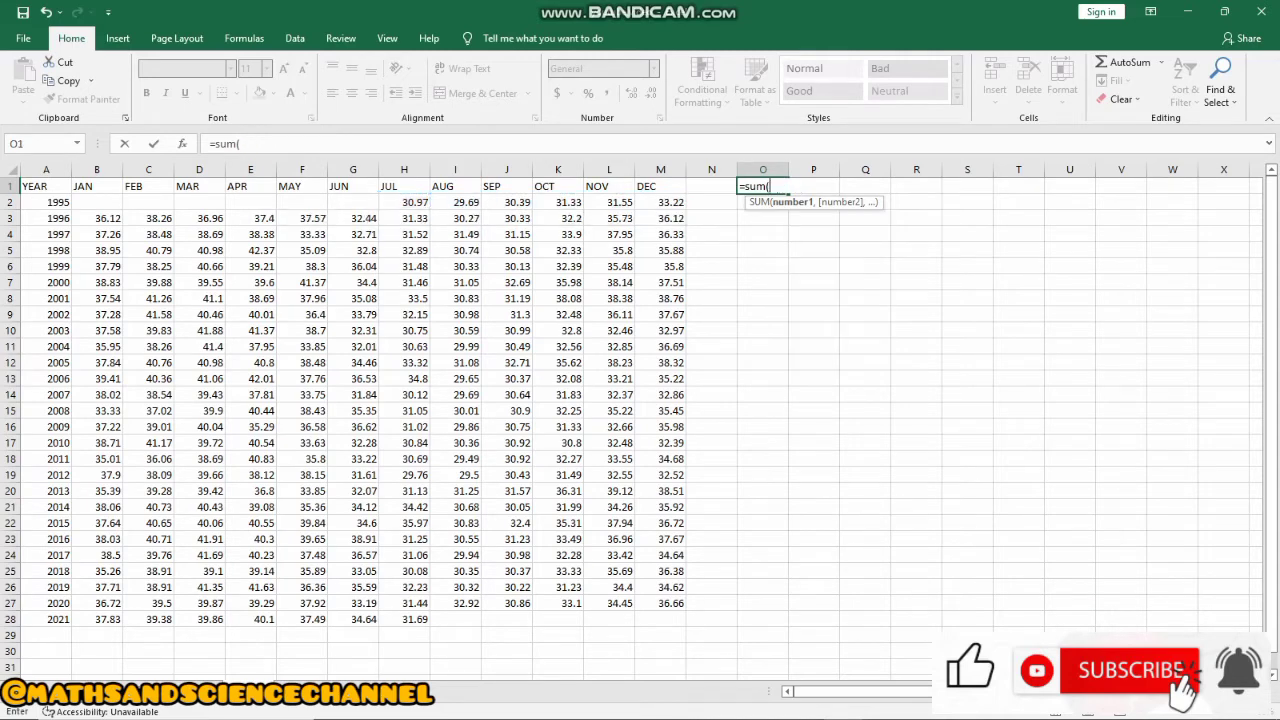
pyautogui.press('BackSpace')
pyautogui.press('BackSpace')
pyautogui.press('BackSpace')
pyautogui.press('BackSpace')
pyautogui.press('BackSpace')
# Enter the column heading "yearly average" in cell O1
pyautogui.write('y')
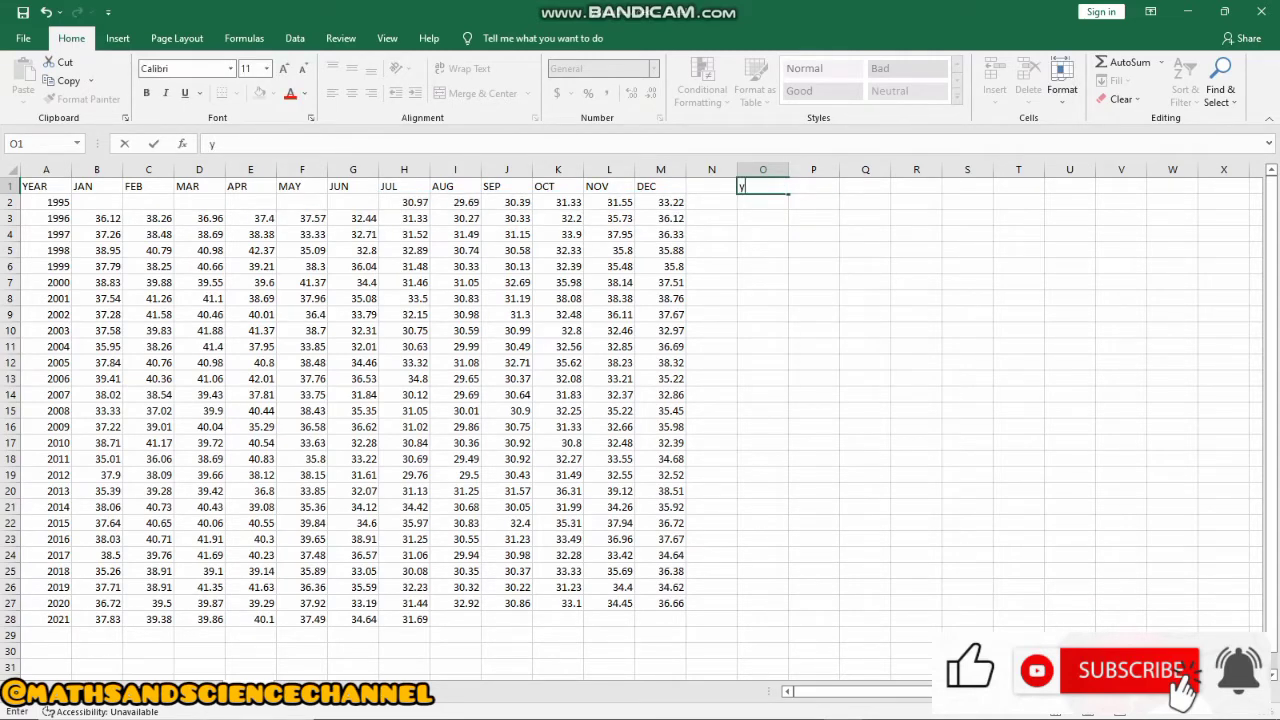
pyautogui.write('early average')
pyautogui.press('Return')
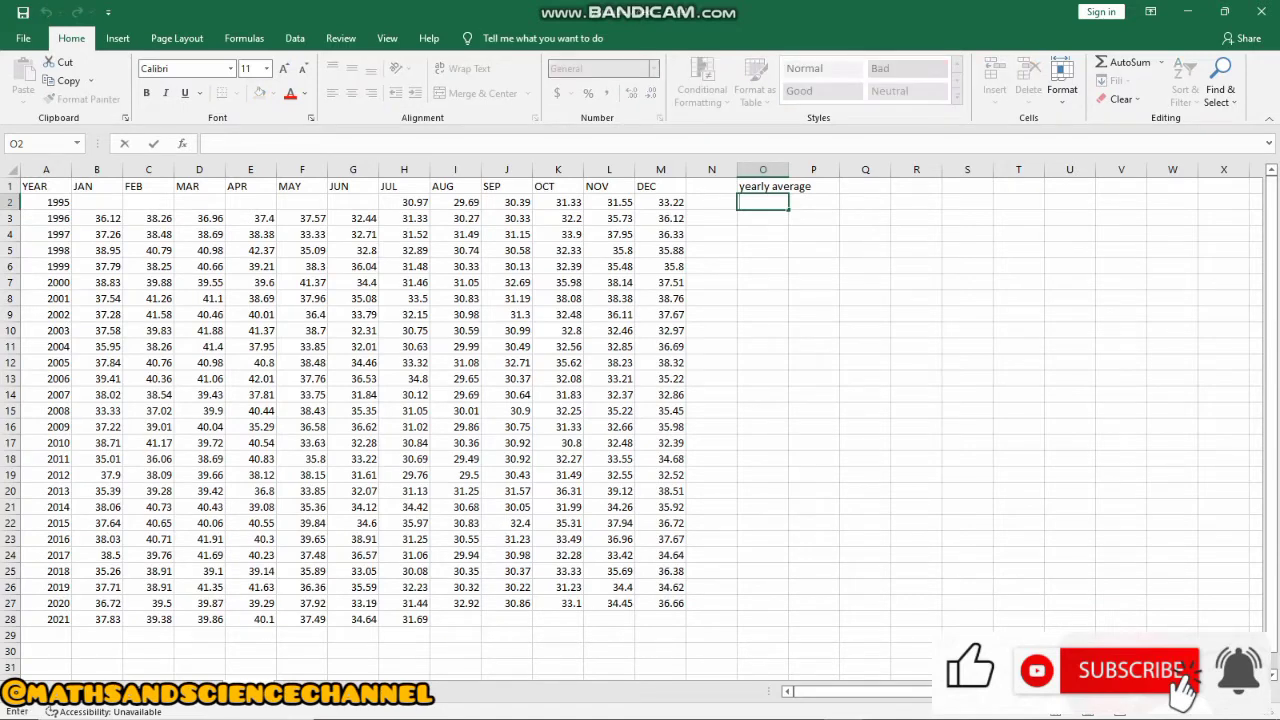
# Calculate the 1995 average in cell O2 from the July to December values with =SUM(H2:M2)/6
pyautogui.write('=su')
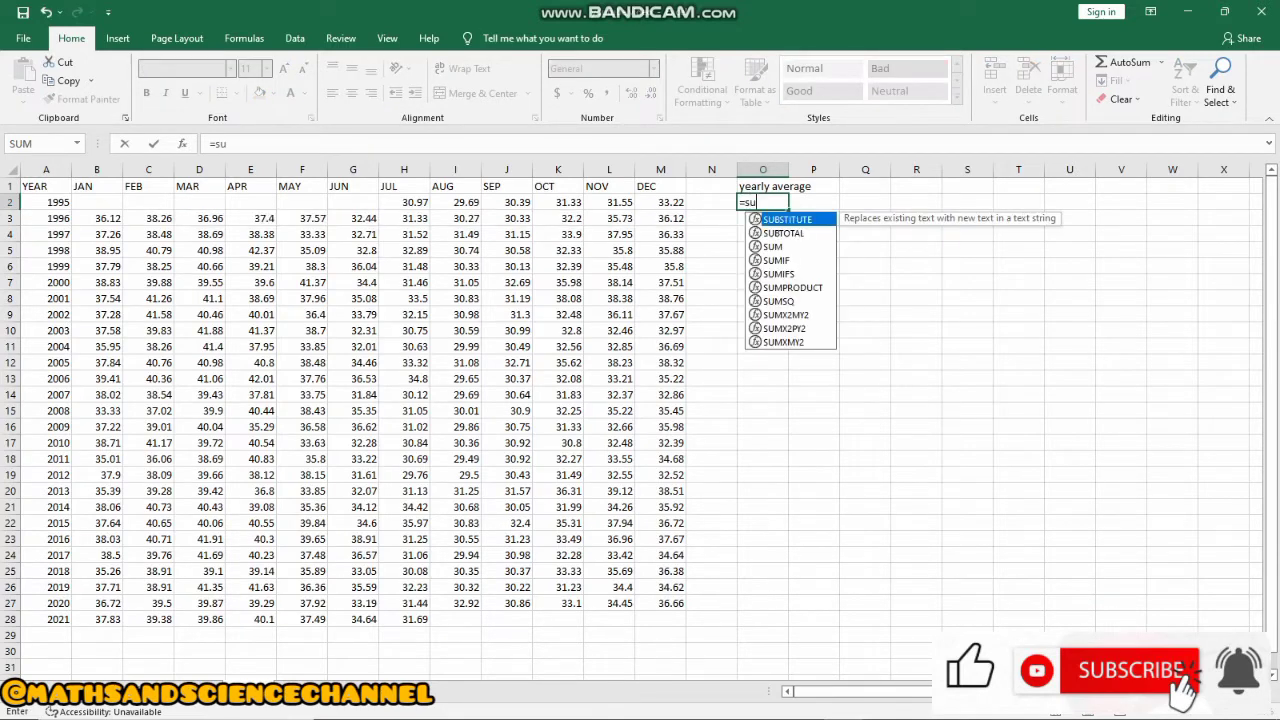
pyautogui.write('m(')
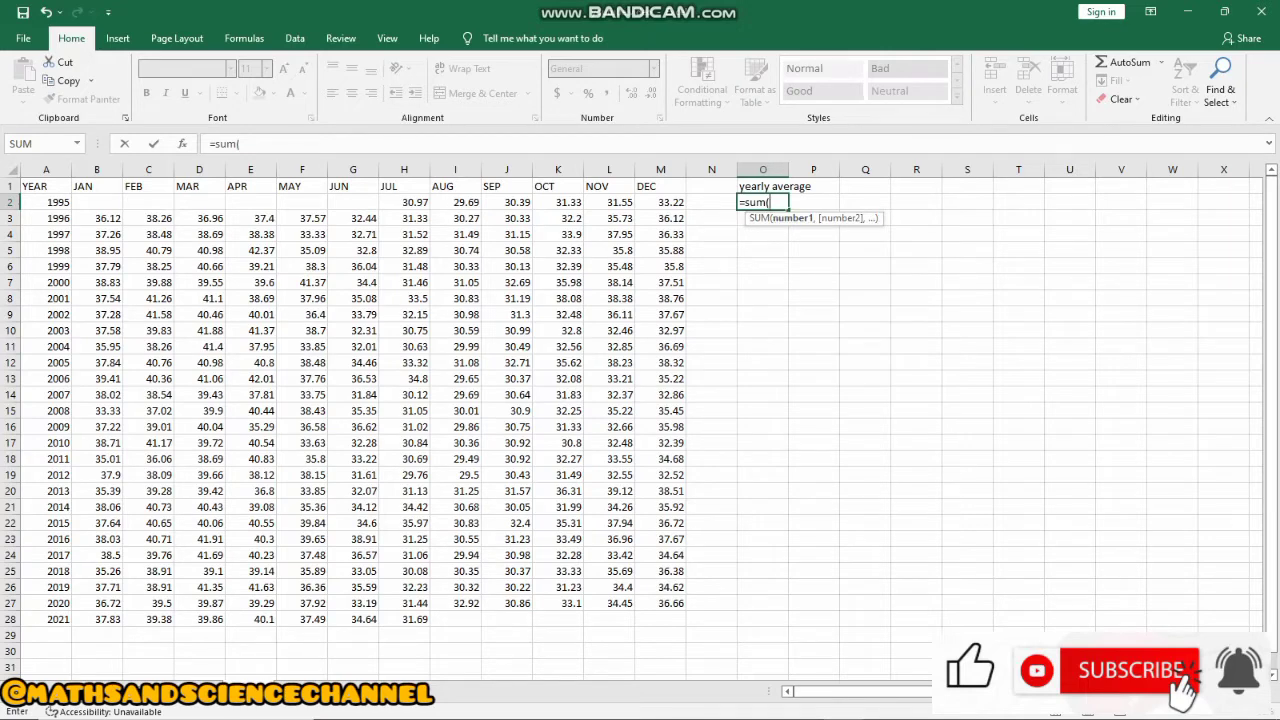
pyautogui.moveTo(405, 202); pyautogui.dragTo(665, 202)
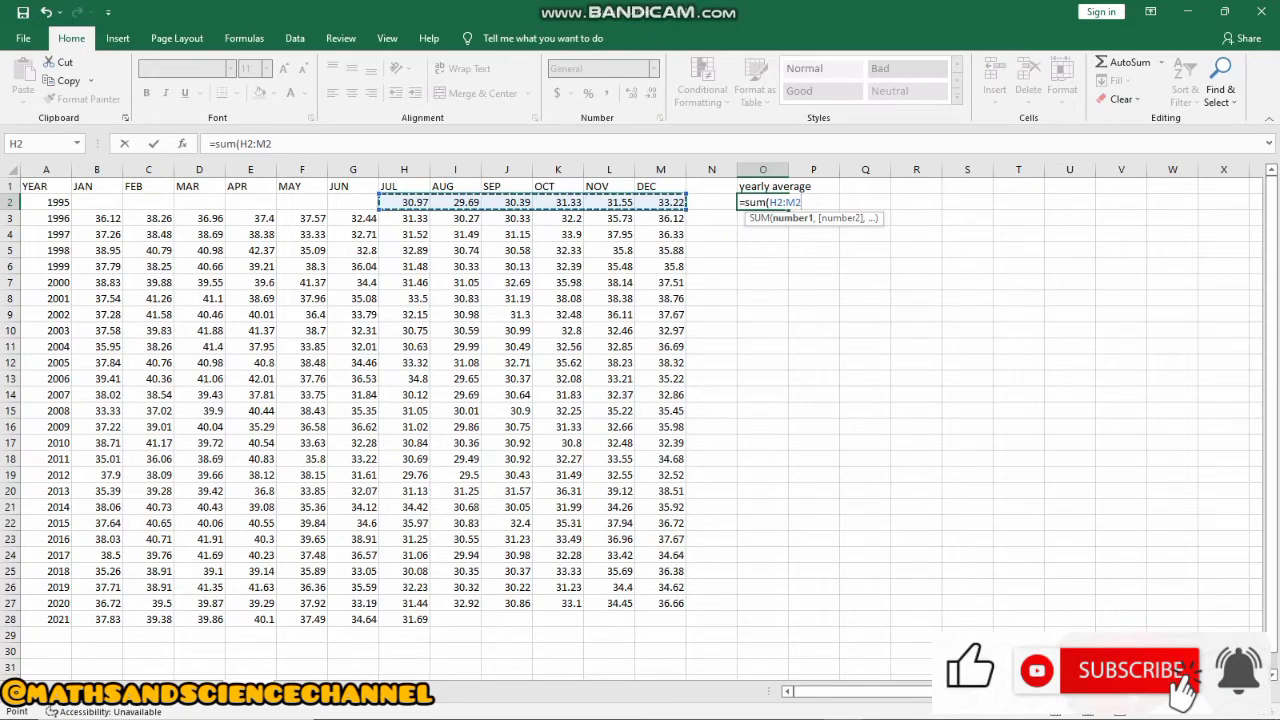
pyautogui.write(')')
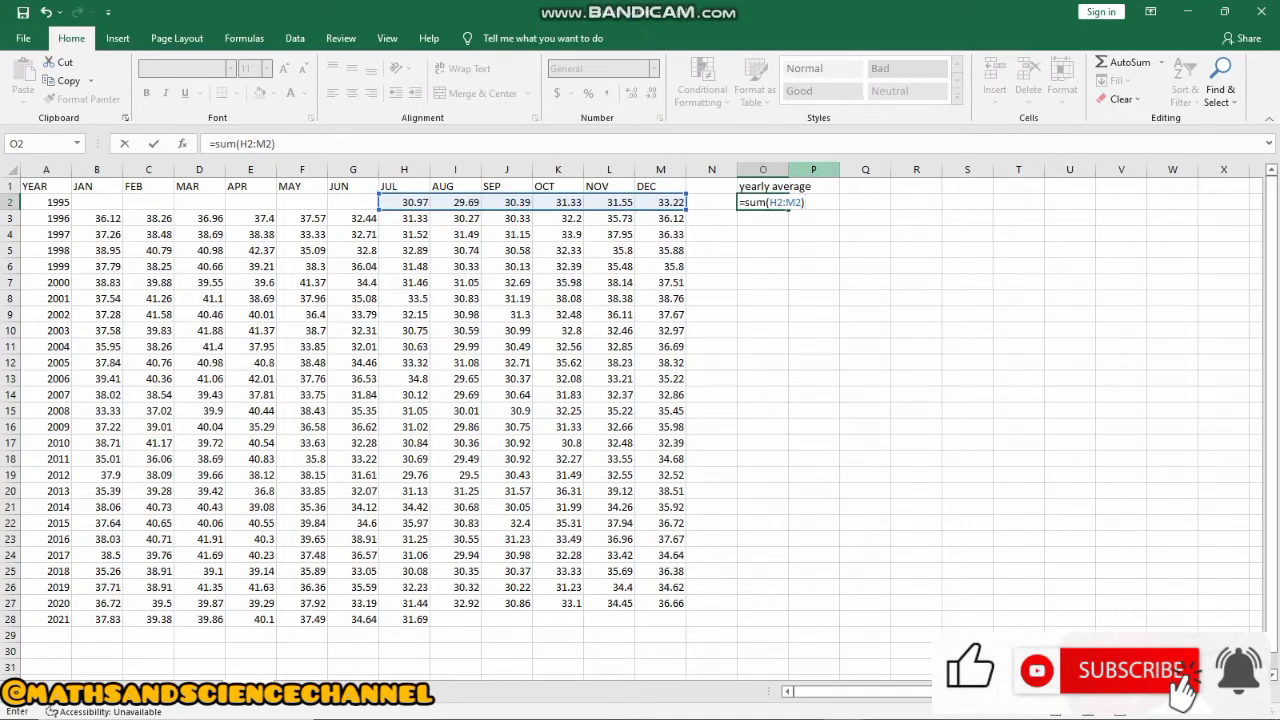
pyautogui.write('/6')
pyautogui.press('Return')
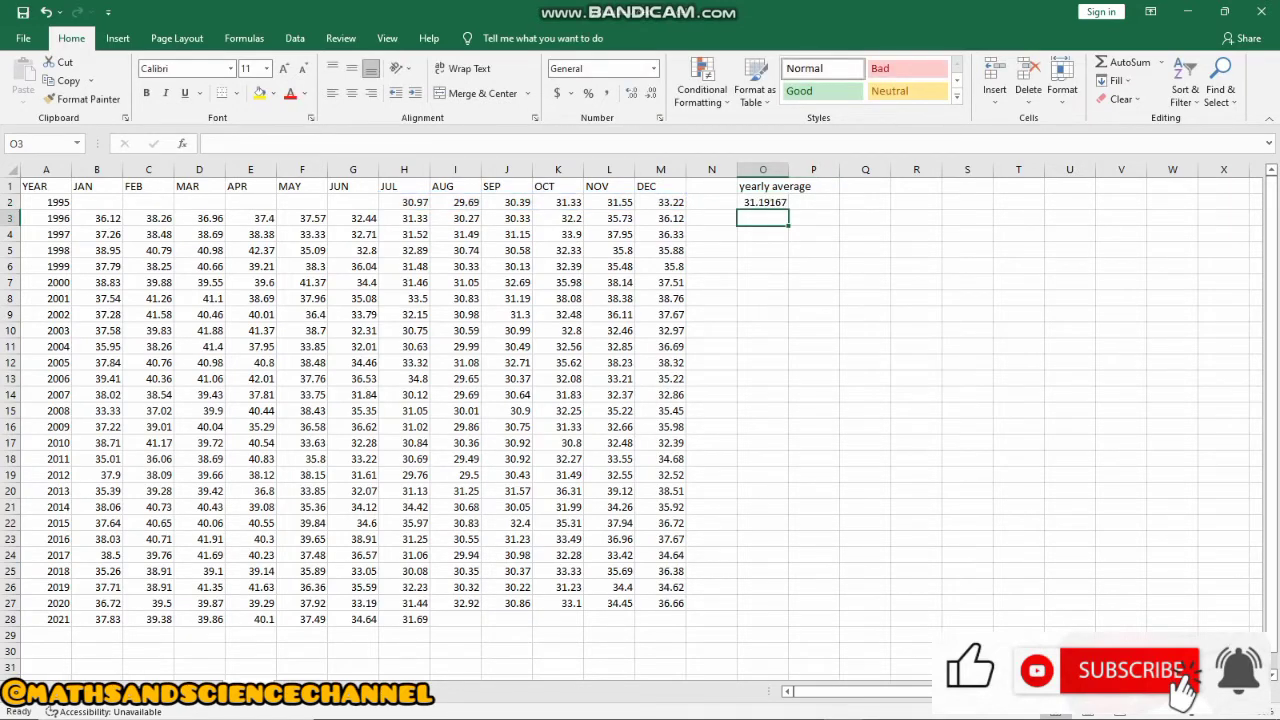
# Calculate the 1996 average in cell O3 with =SUM(B3:M3)/12 and fill the formula down to O27 for the years through 2020
pyautogui.click(762, 202)
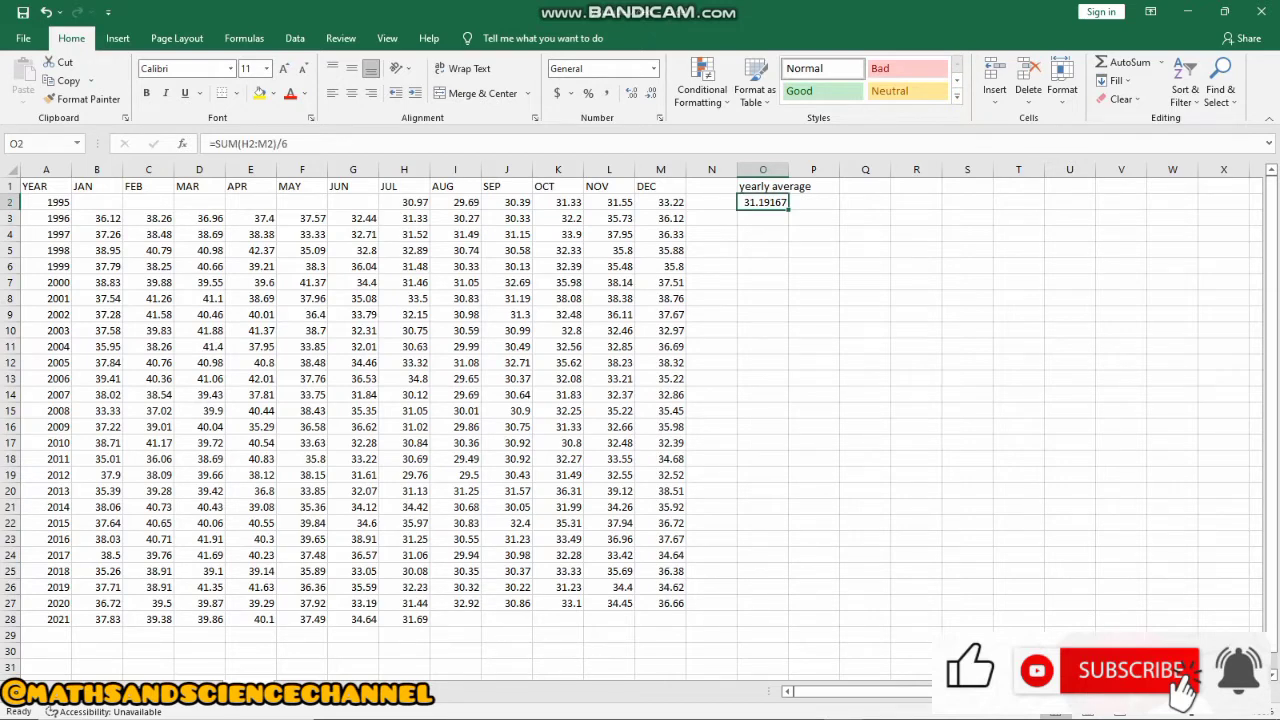
pyautogui.press('Down')
pyautogui.press('F2')
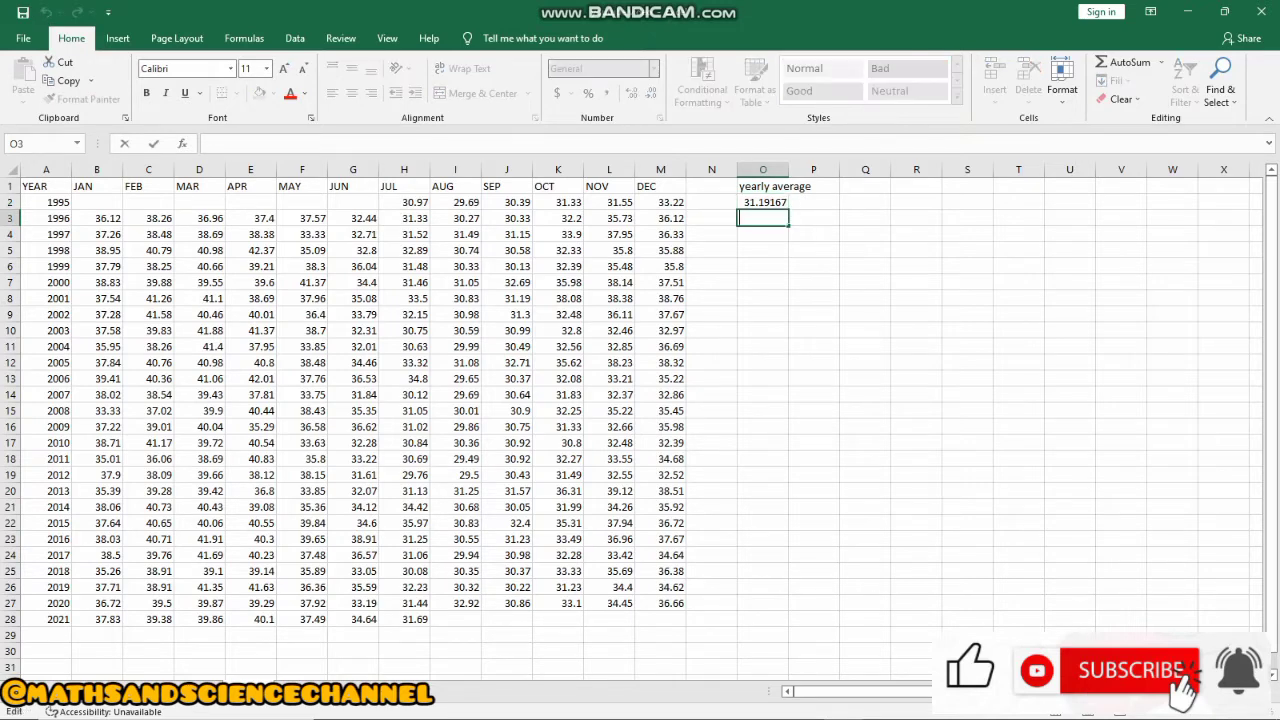
pyautogui.write('=')
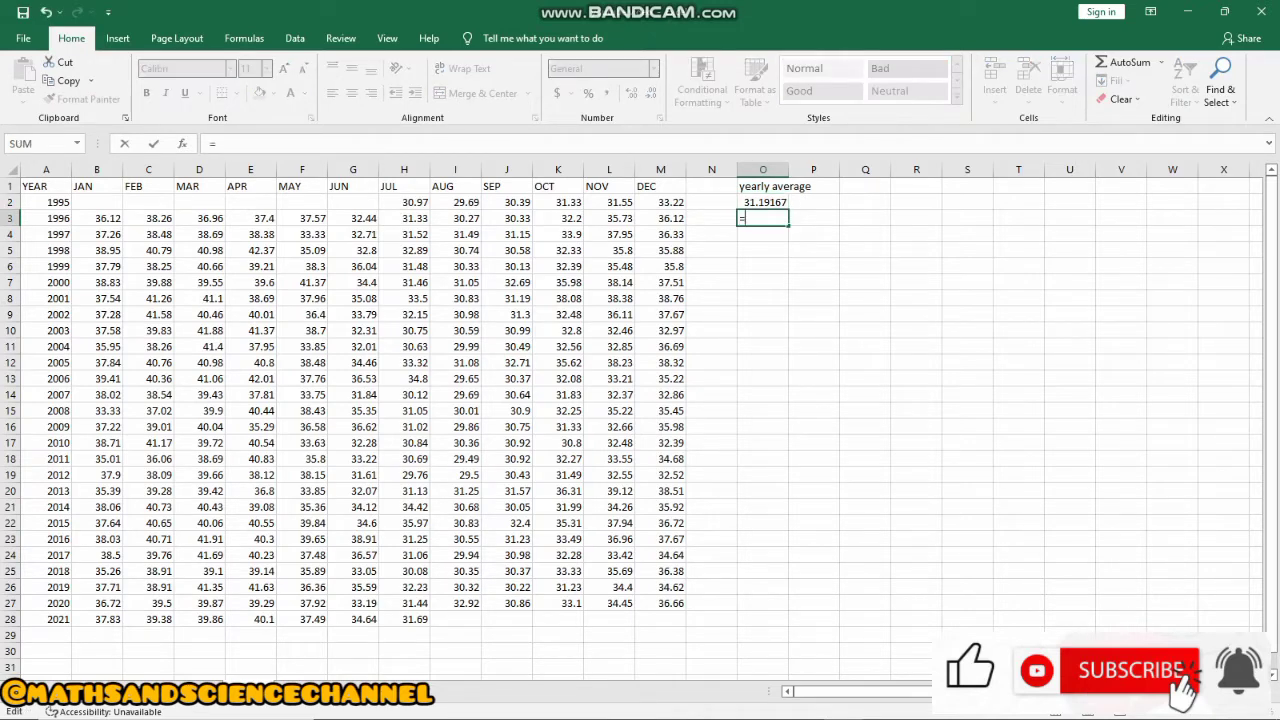
pyautogui.write('sum(')
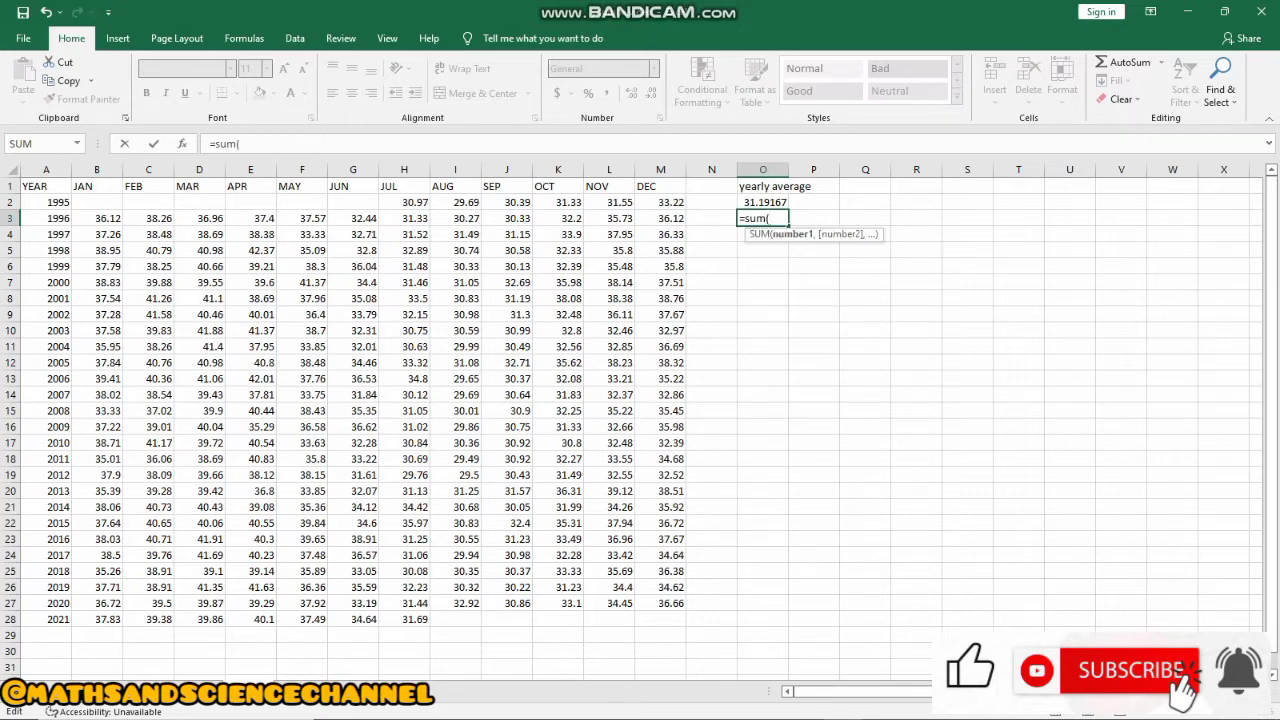
pyautogui.moveTo(96, 218); pyautogui.dragTo(680, 218)
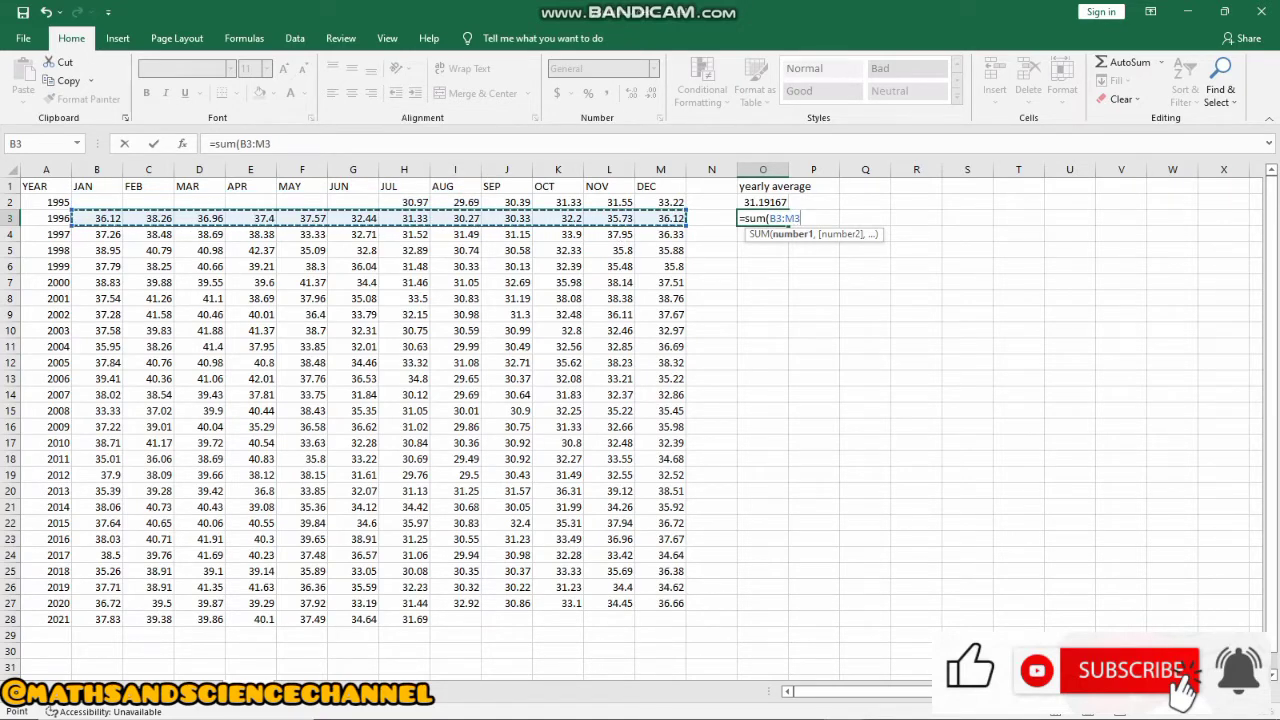
pyautogui.write(')')
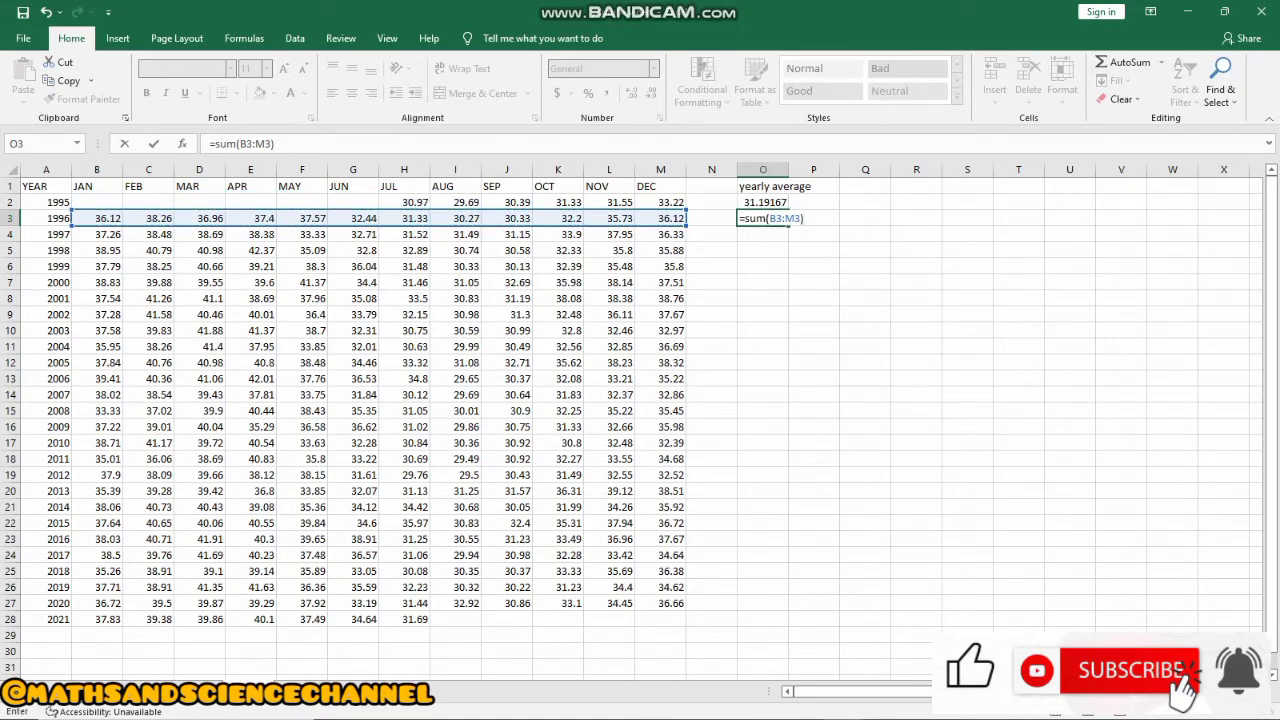
pyautogui.write('/12')
pyautogui.press('Return')
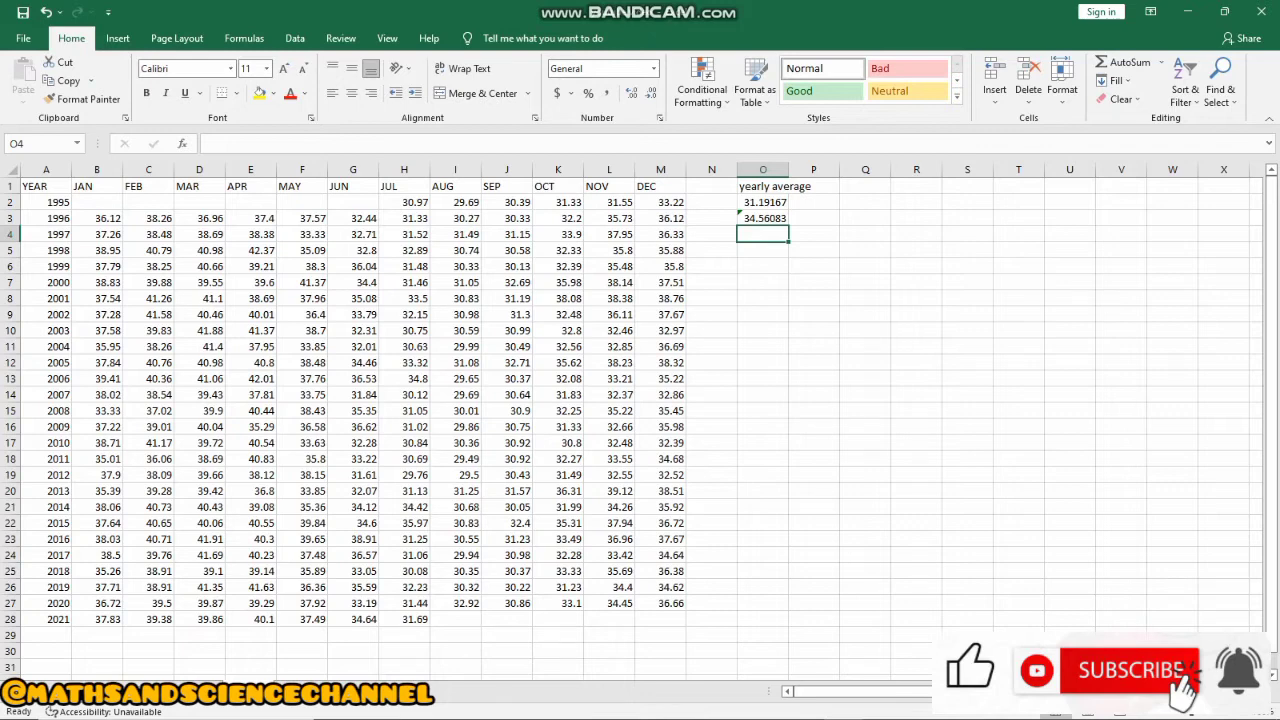
pyautogui.click(763, 218)
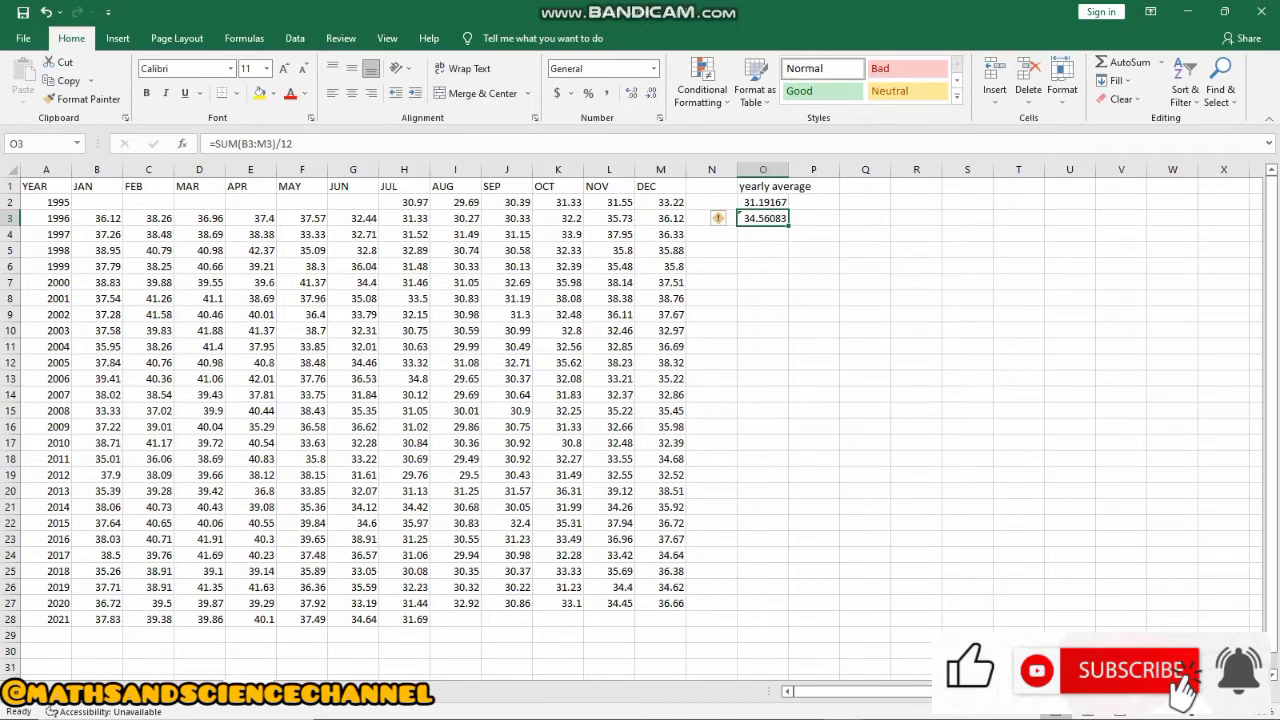
pyautogui.moveTo(788, 226); pyautogui.dragTo(788, 608)
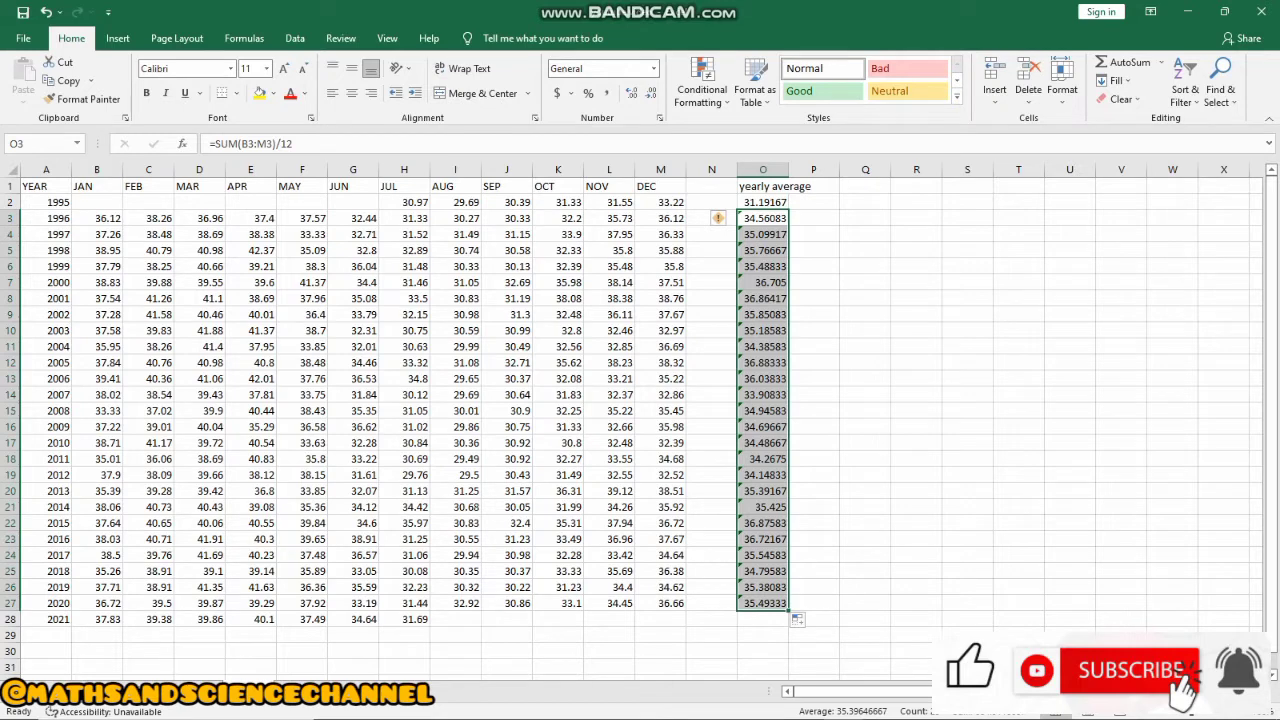
# Calculate the 2021 average in cell O28 from the January to July values with =SUM(B28:H28)/7
pyautogui.click(762, 619)
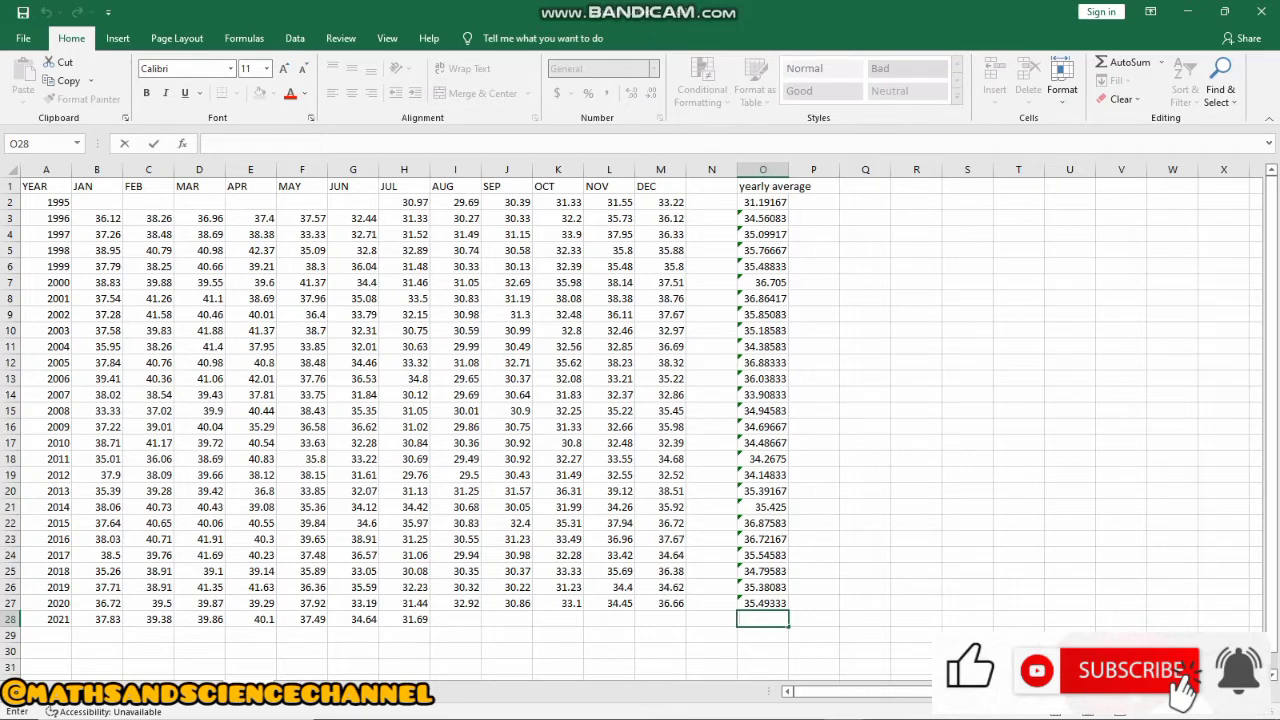
pyautogui.write('=su')
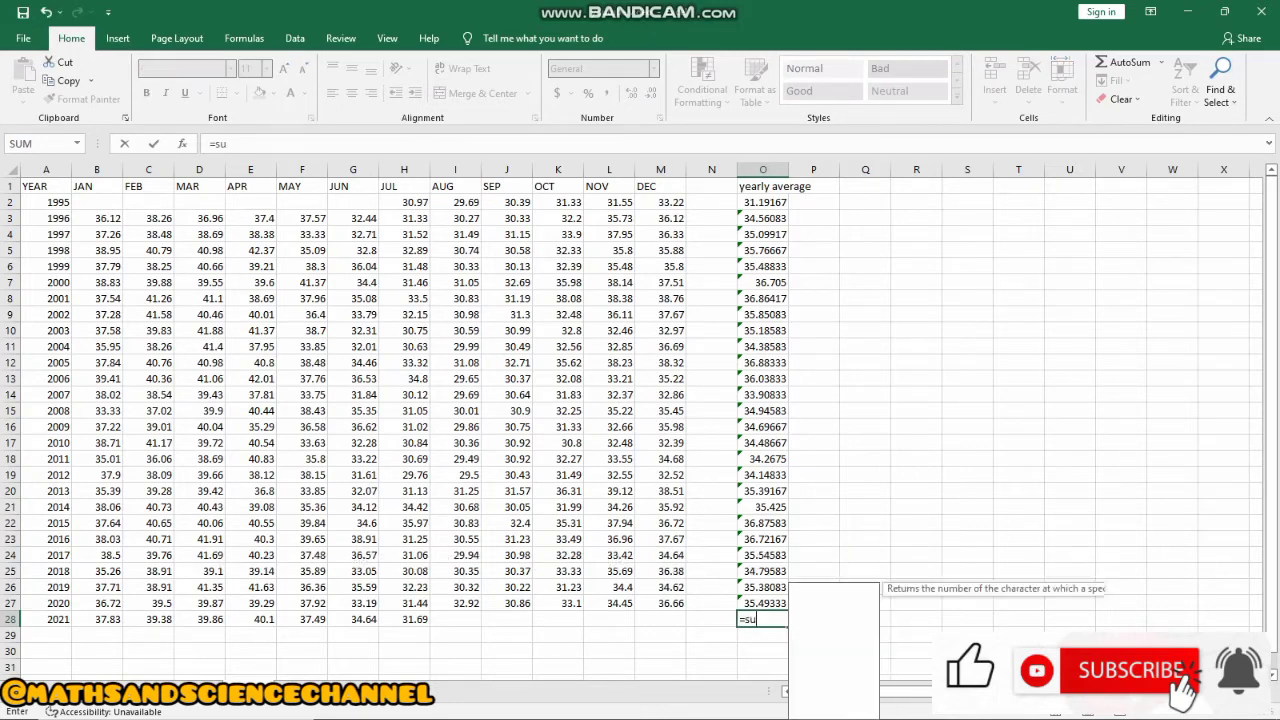
pyautogui.write('m(')
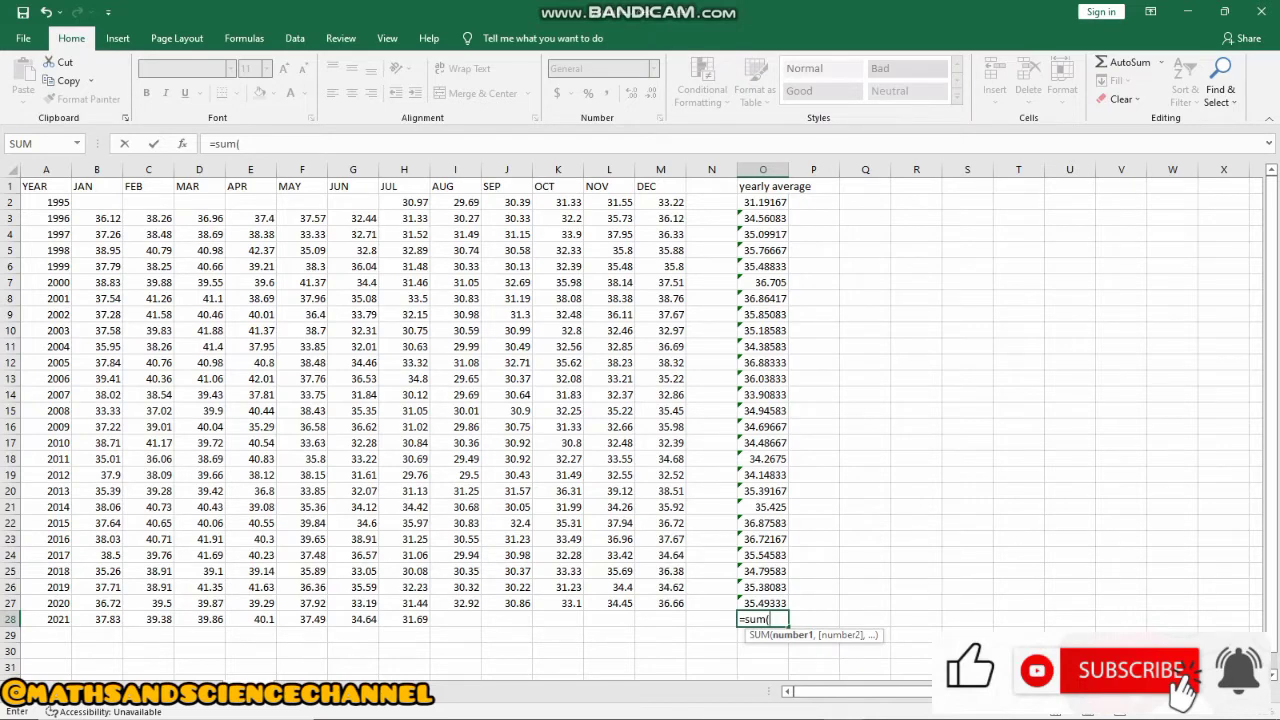
pyautogui.moveTo(100, 619); pyautogui.dragTo(410, 620)
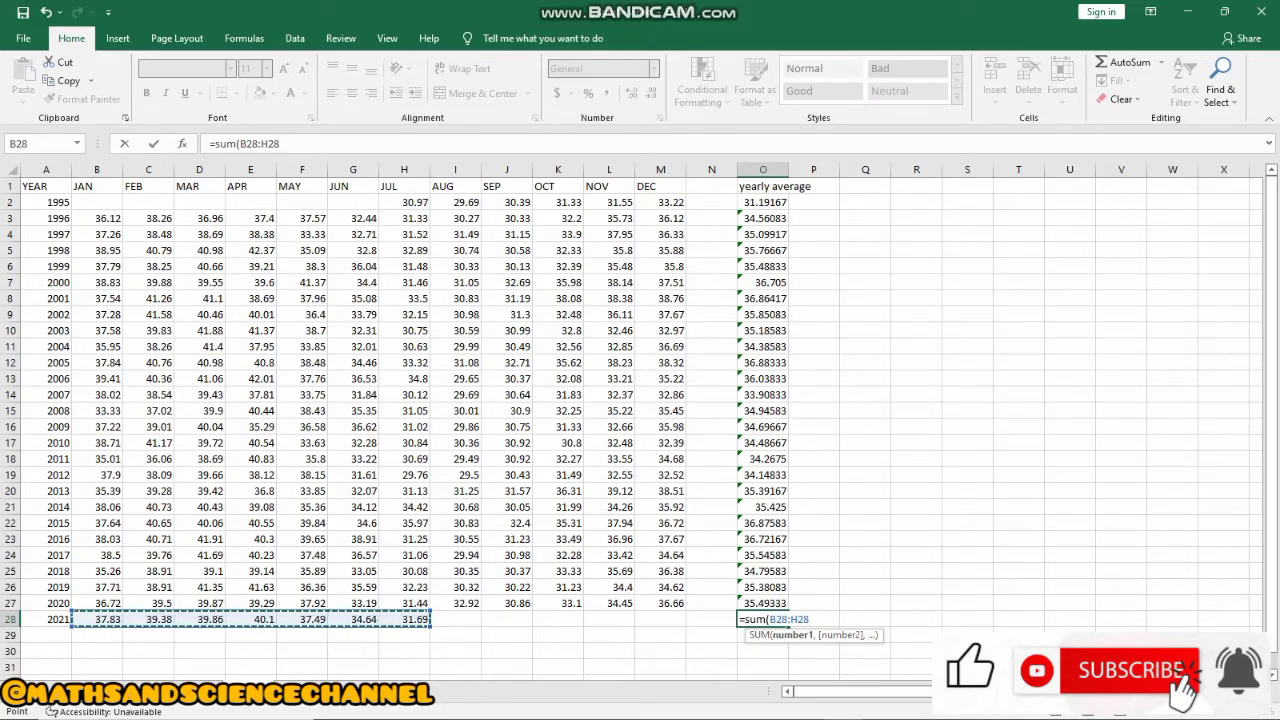
pyautogui.write(')')
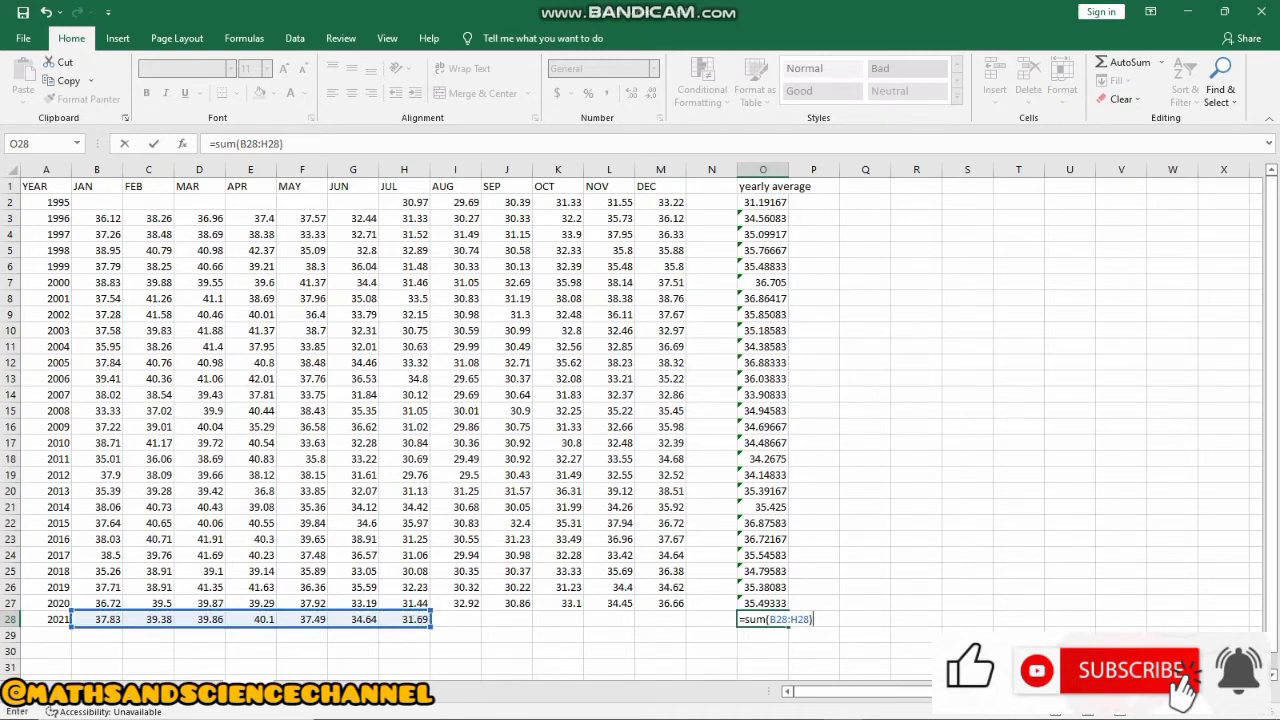
pyautogui.write('/7')
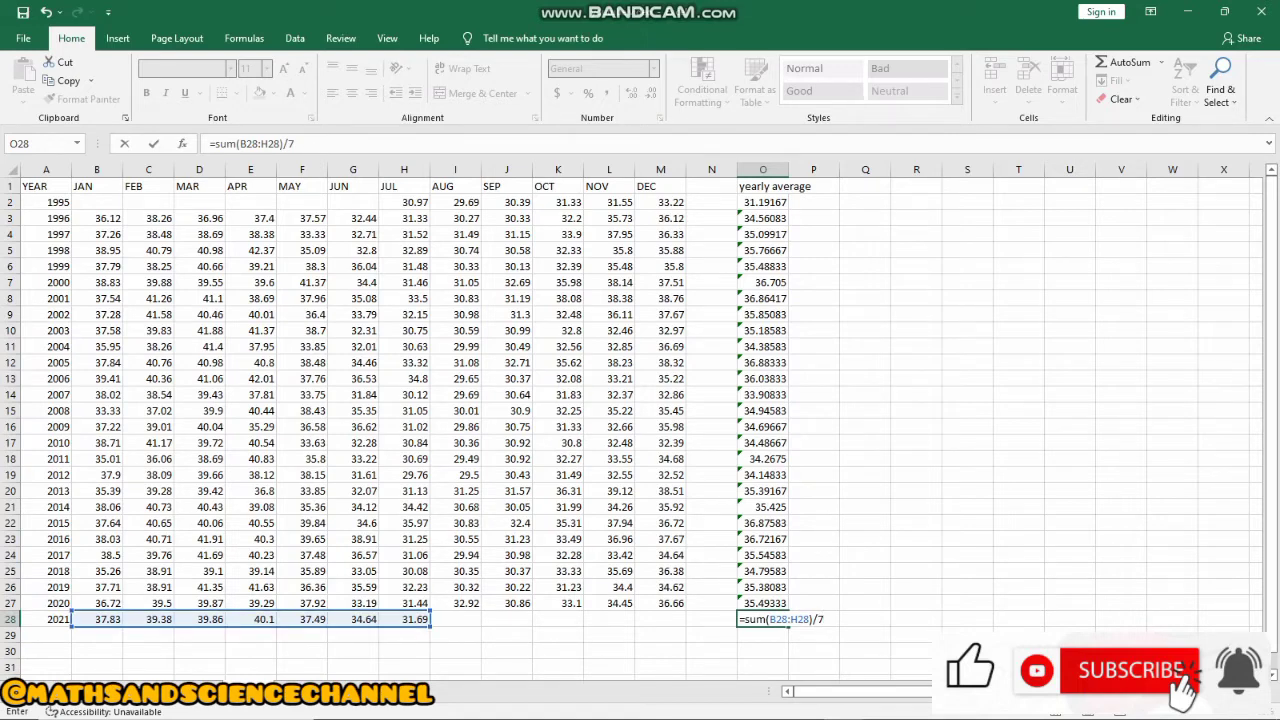
pyautogui.press('Return')
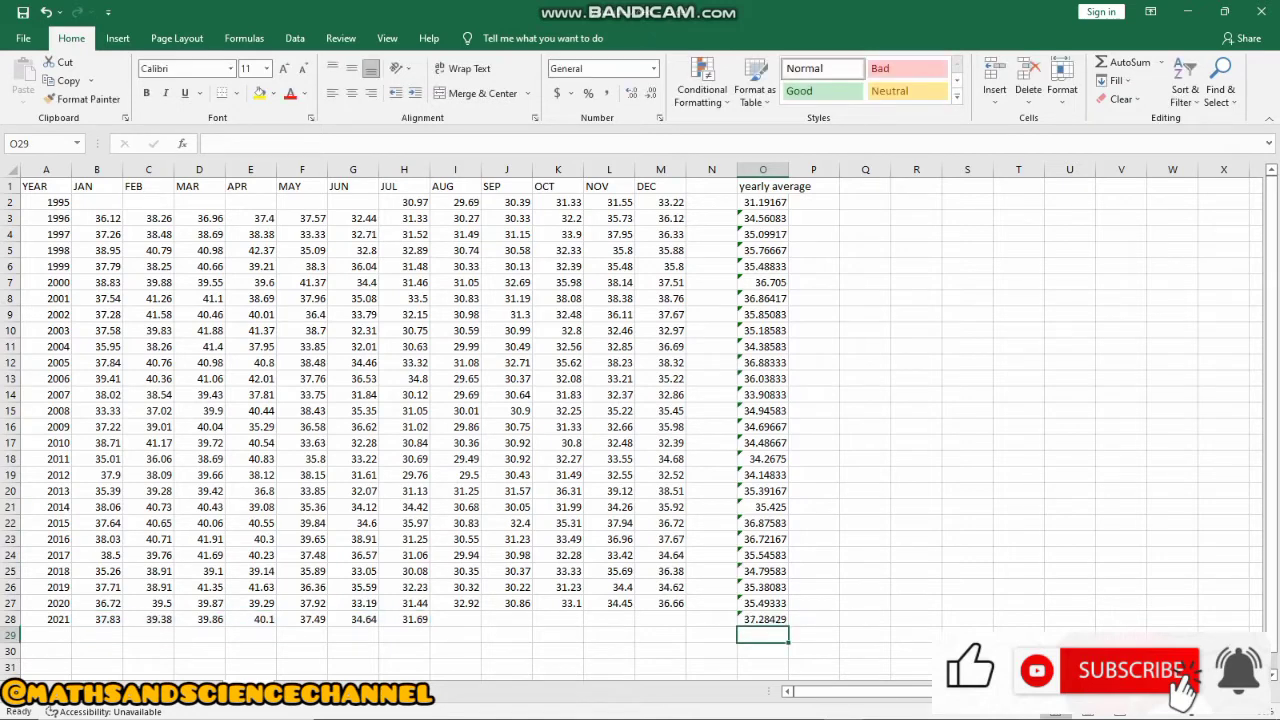
# Enter the column heading "std" in cell Q1
pyautogui.click(814, 187)
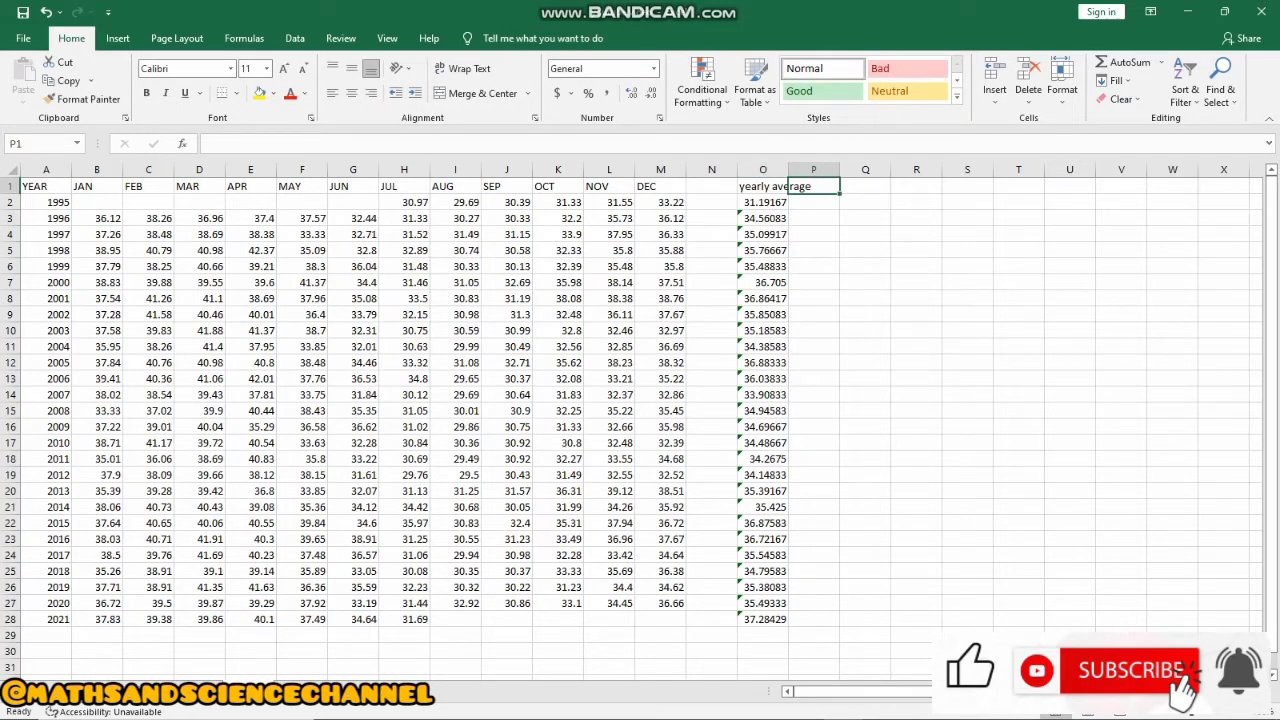
pyautogui.doubleClick(865, 187)
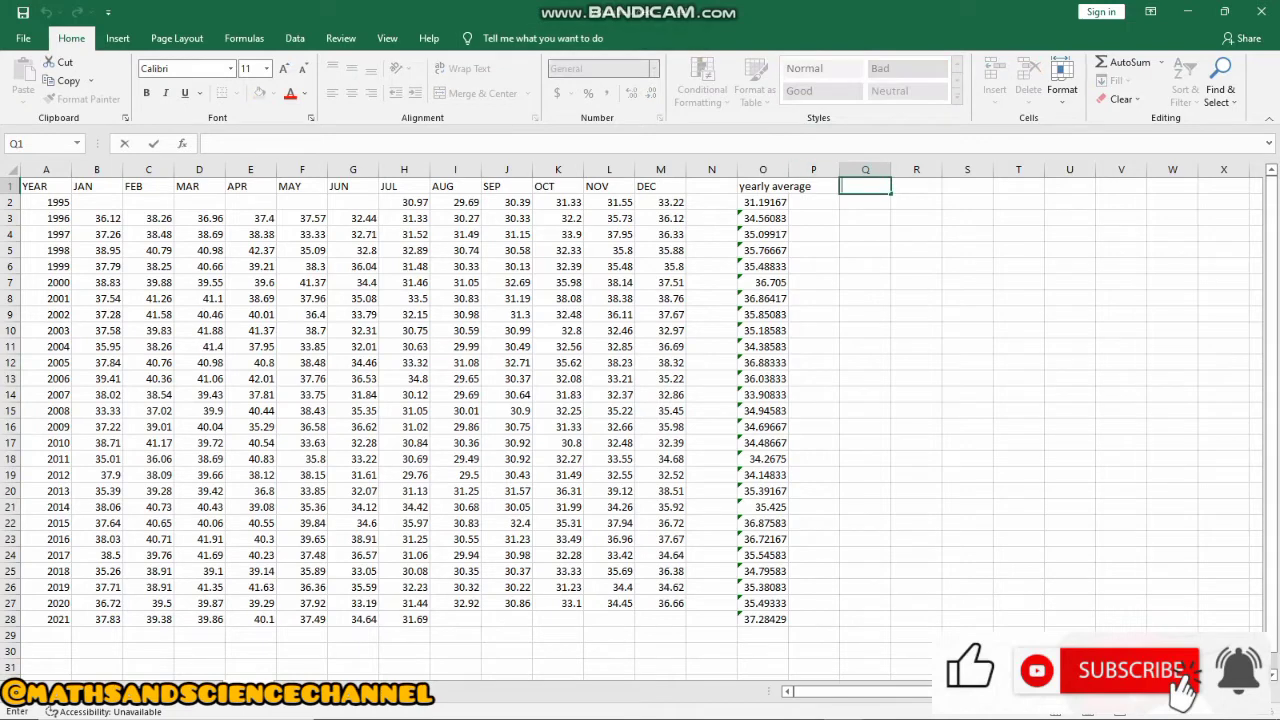
pyautogui.write('std')
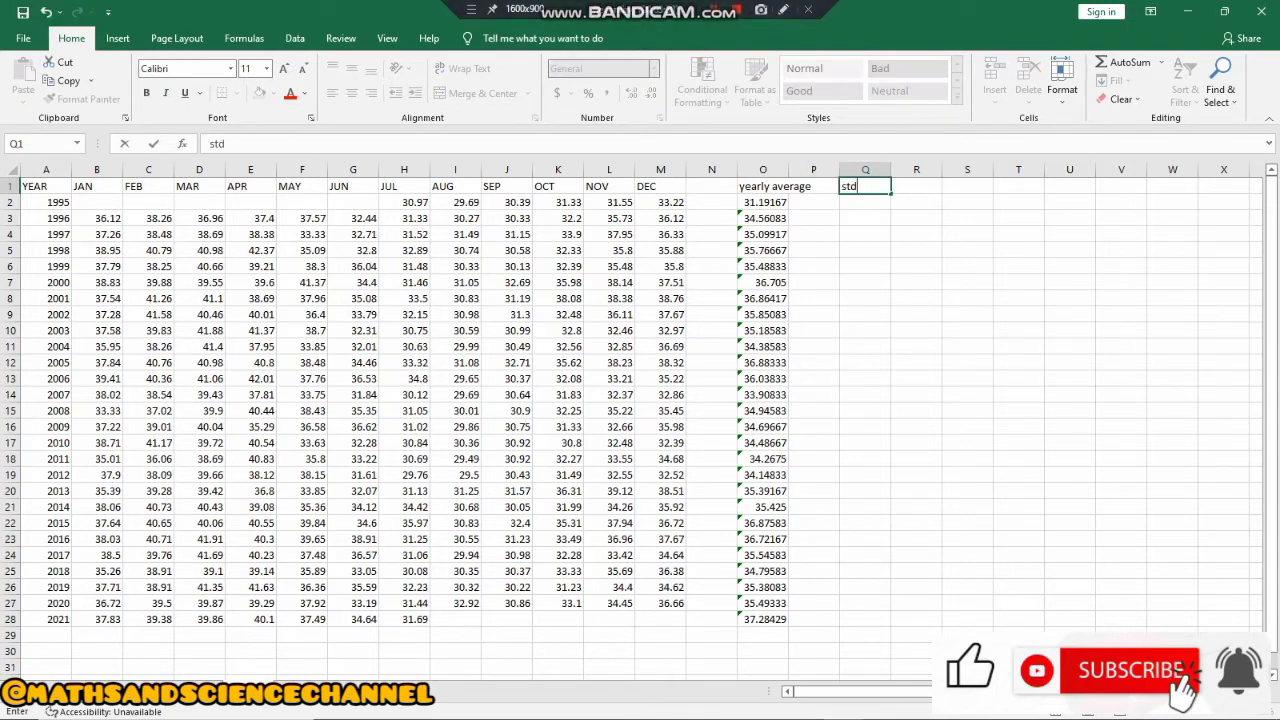
pyautogui.press('Return')
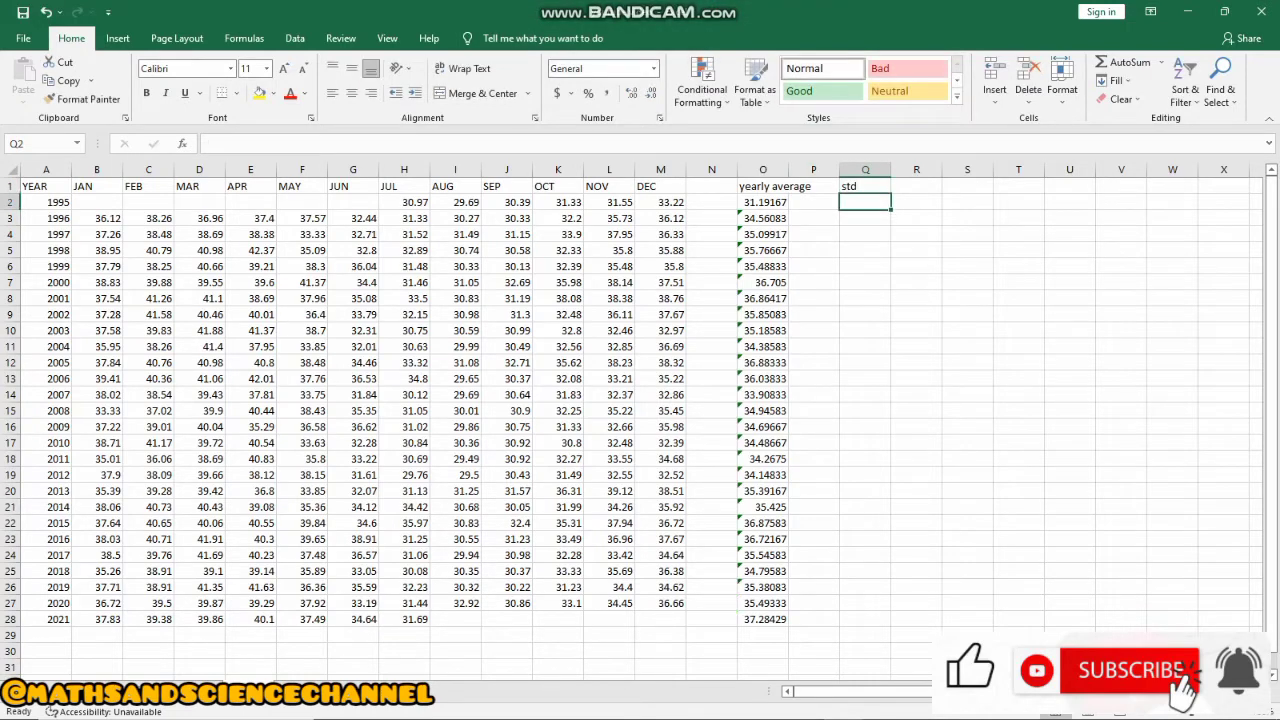
# Calculate the 1995 sample standard deviation in cell Q2 with =STDEV.S(H2:L2)
pyautogui.press('F2')
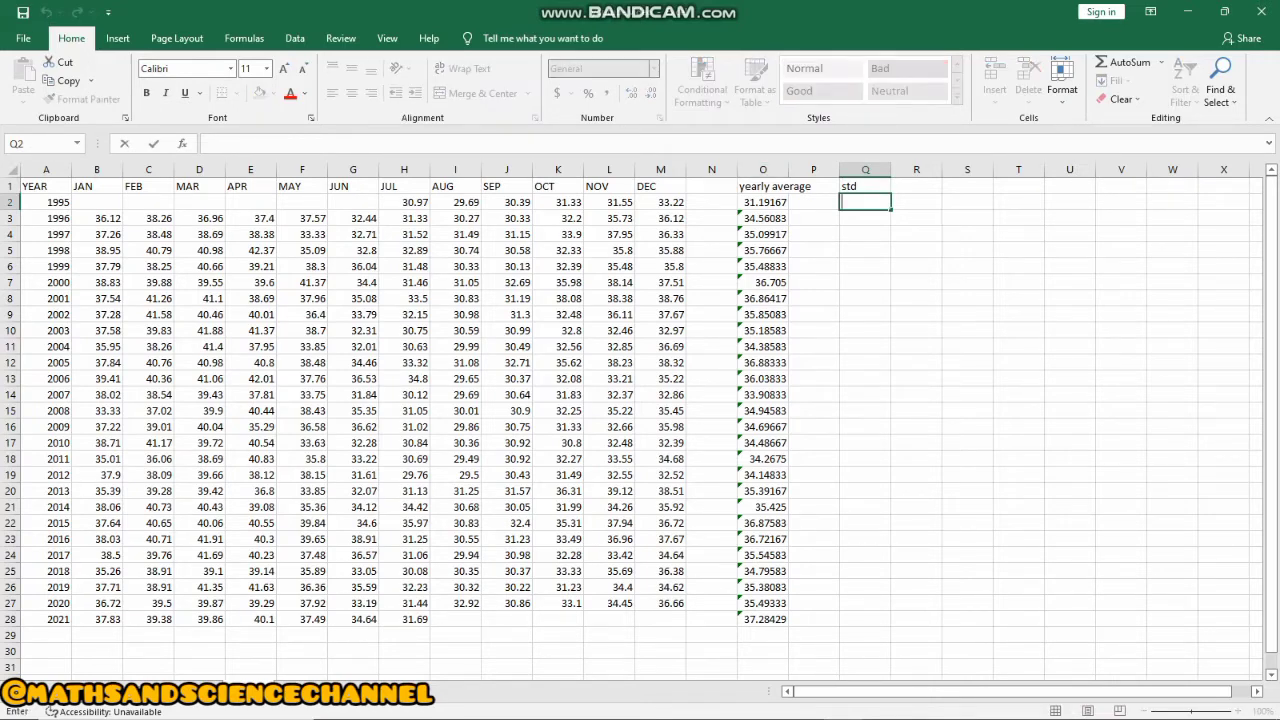
pyautogui.write('=')
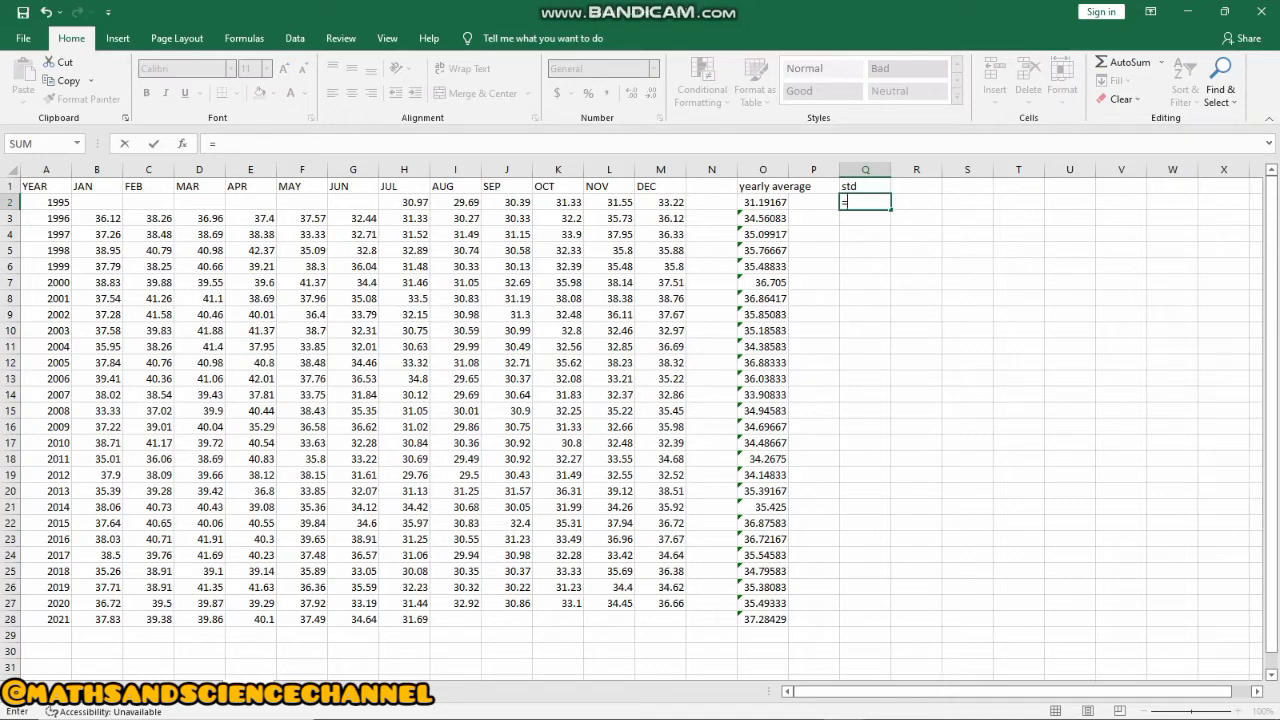
pyautogui.write('stdev')
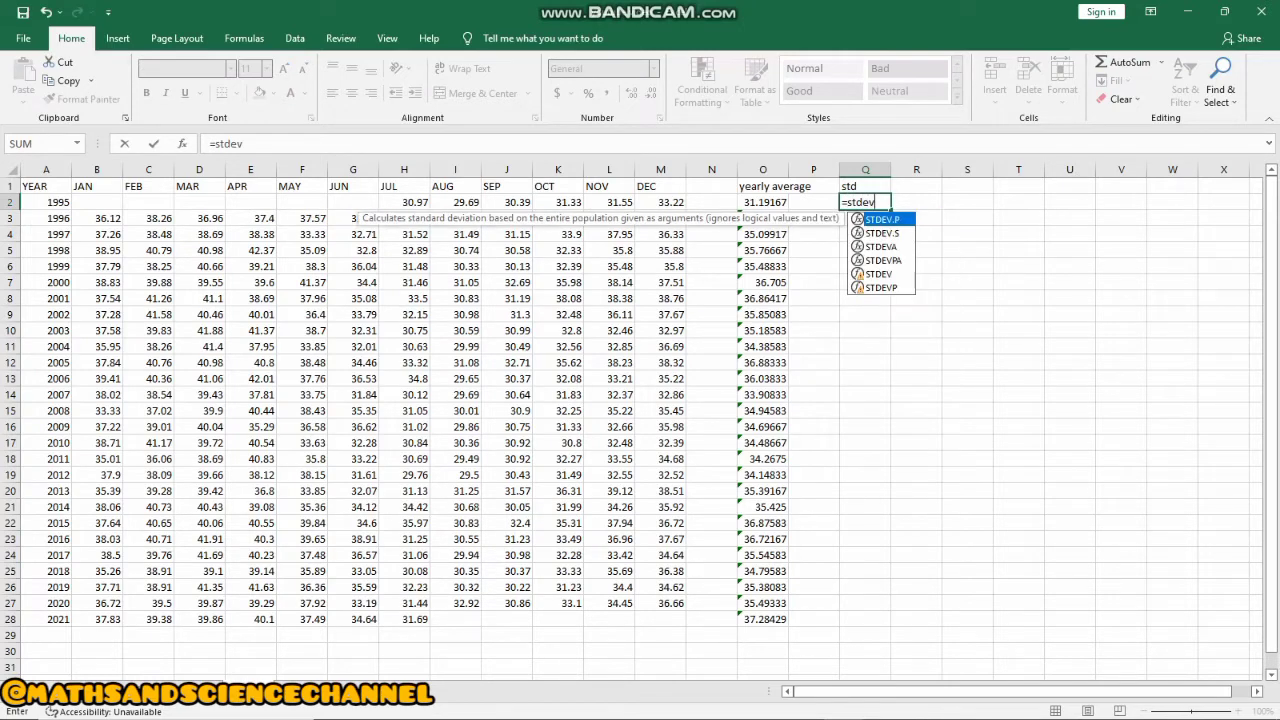
pyautogui.write('.s')
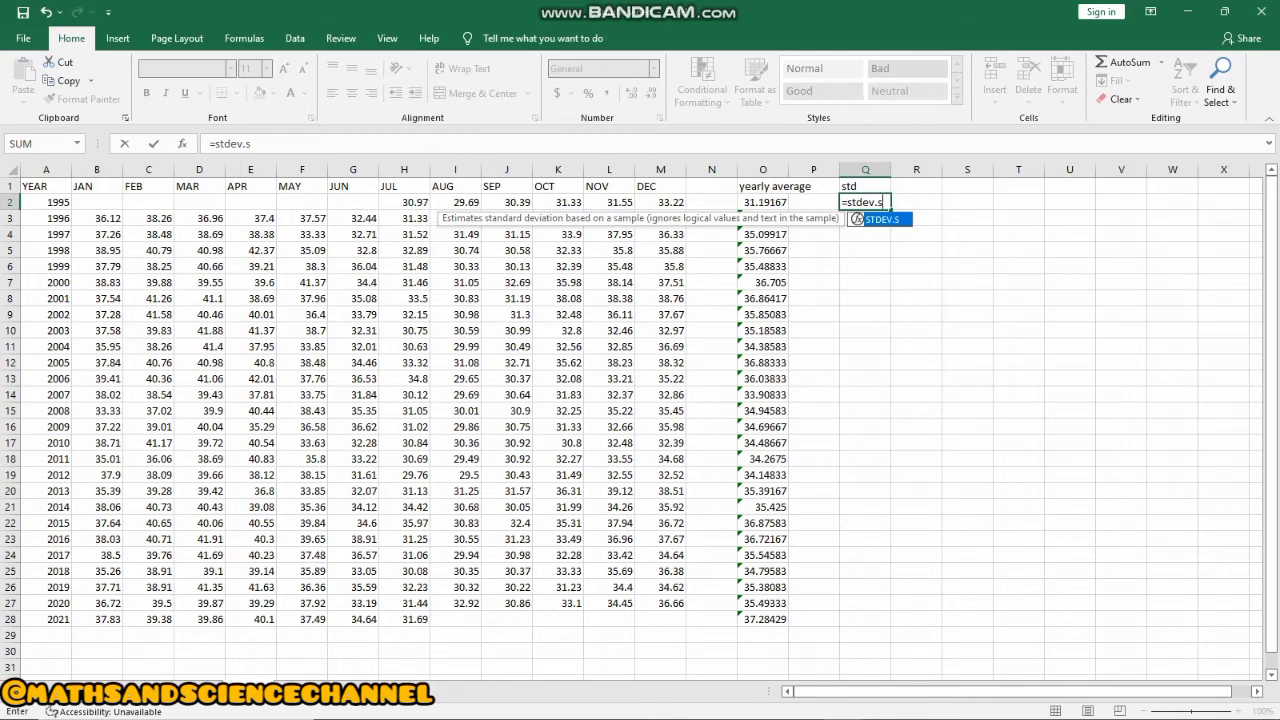
pyautogui.write('(')
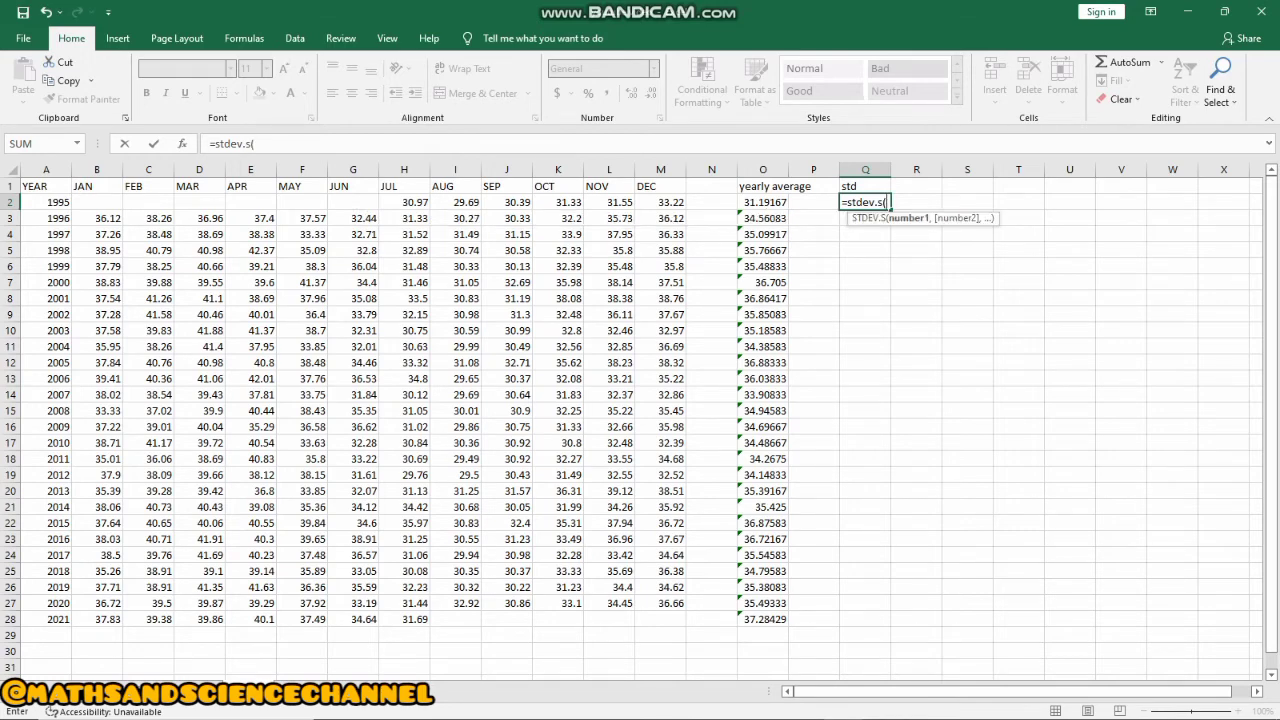
pyautogui.moveTo(404, 202); pyautogui.dragTo(660, 202)
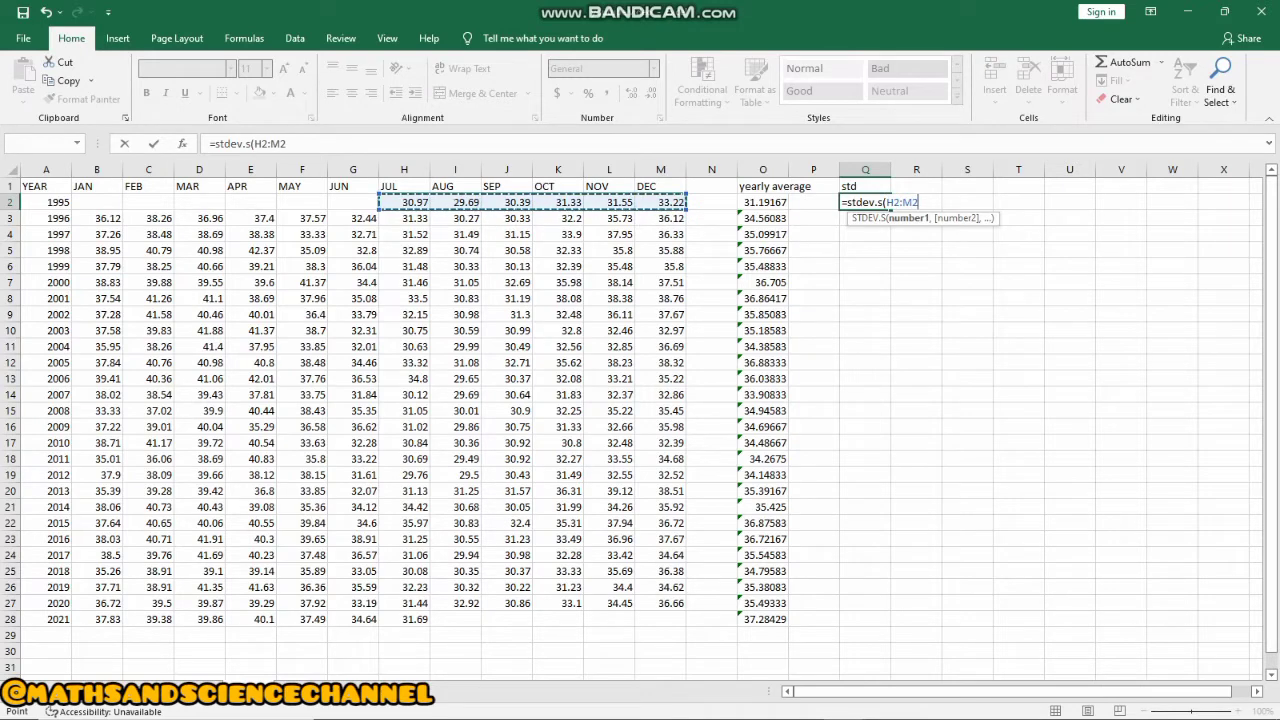
pyautogui.write('0')
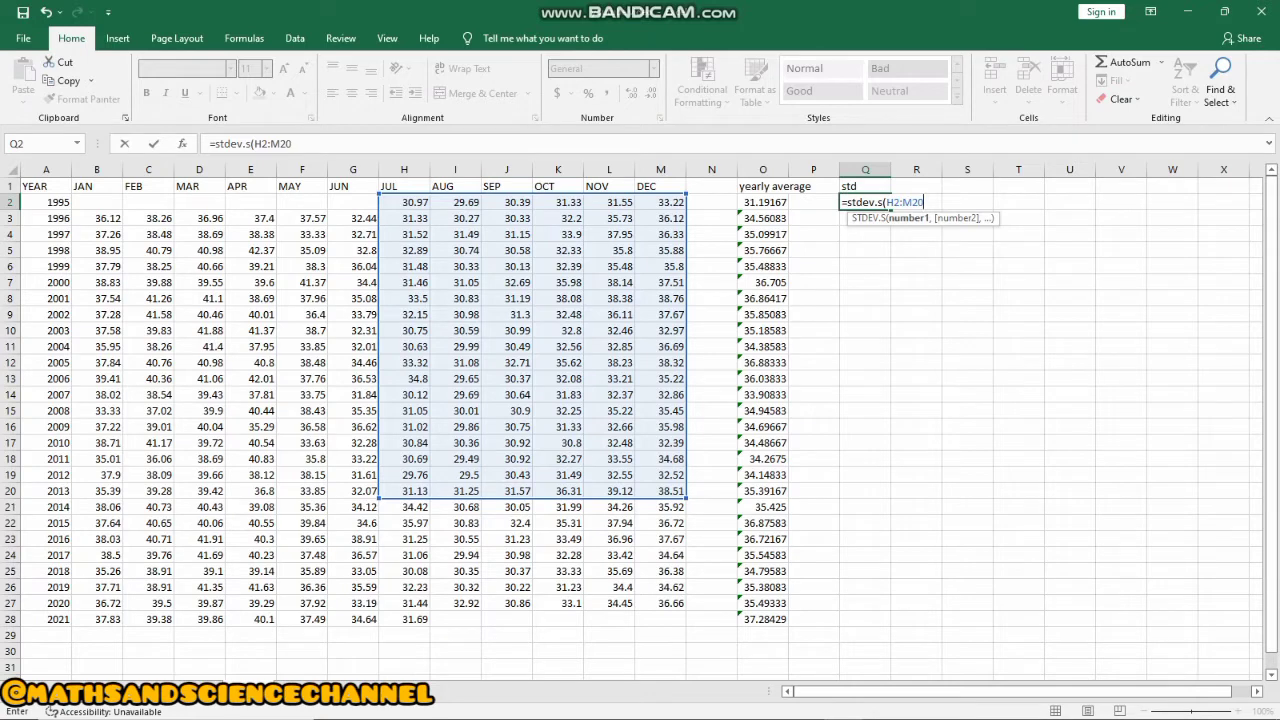
pyautogui.moveTo(686, 498); pyautogui.dragTo(620, 200)
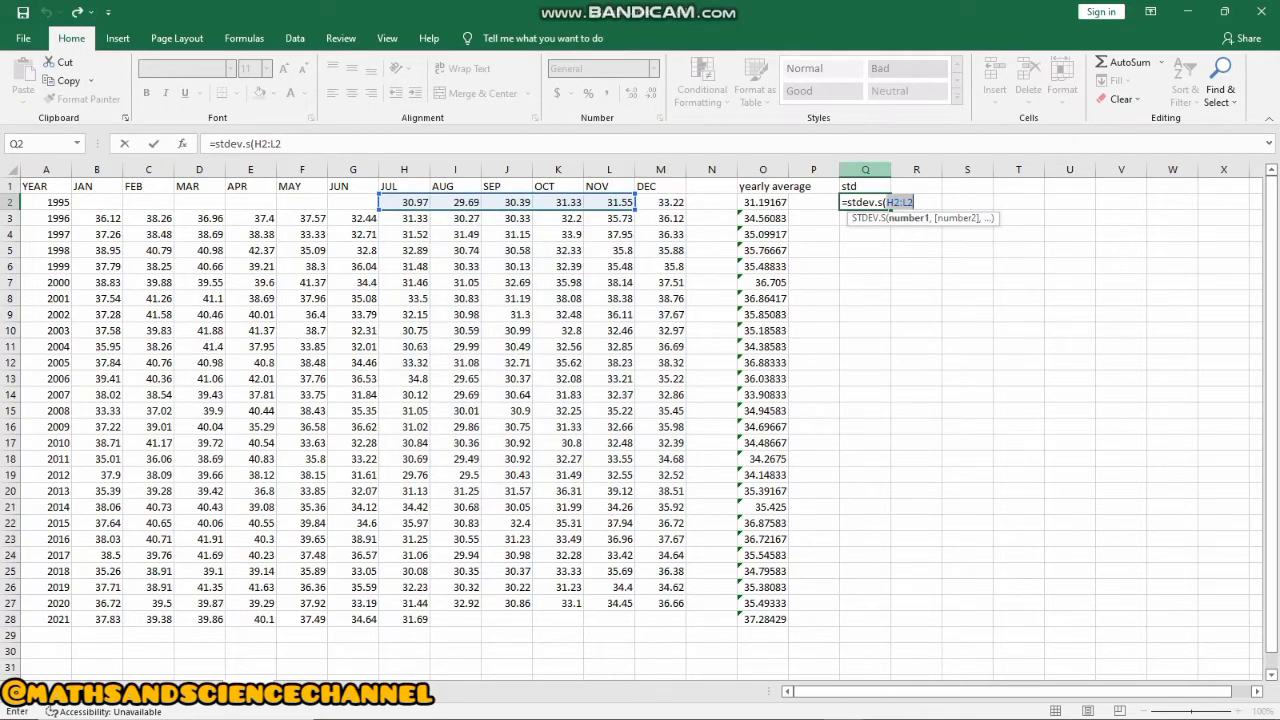
pyautogui.press('F2')
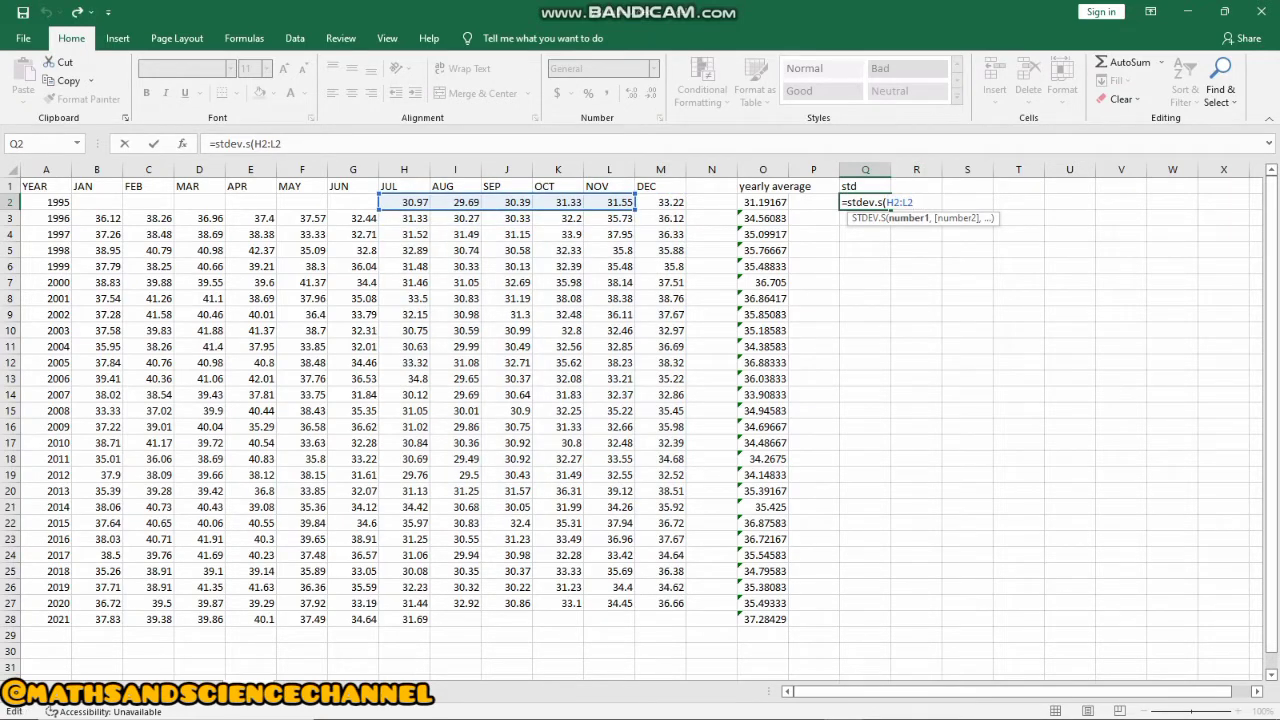
pyautogui.write(')')
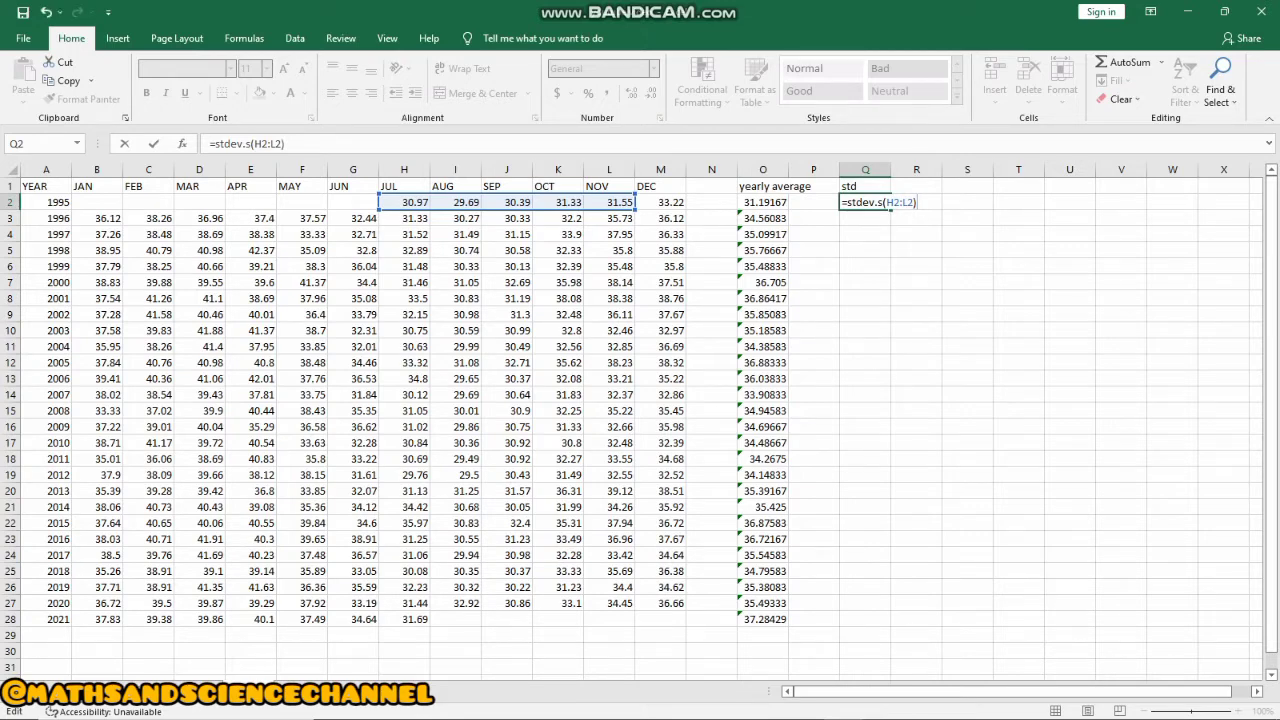
pyautogui.press('Return')
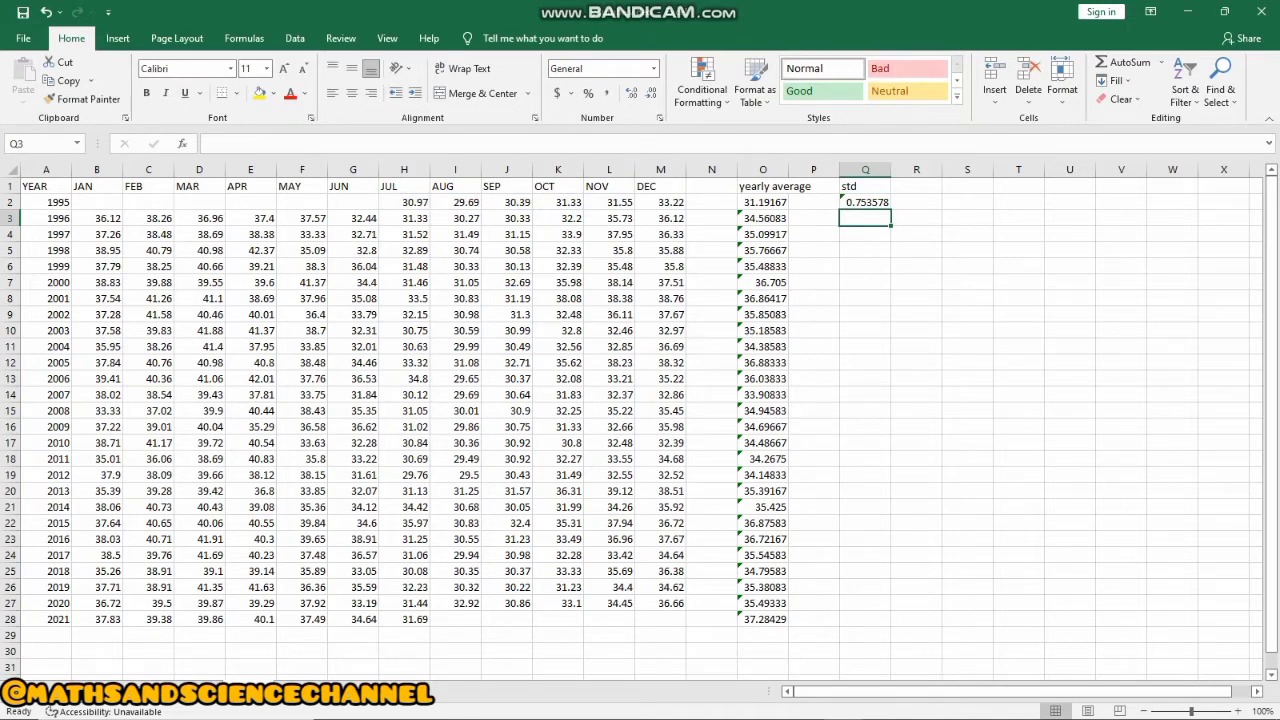
pyautogui.click(865, 202)
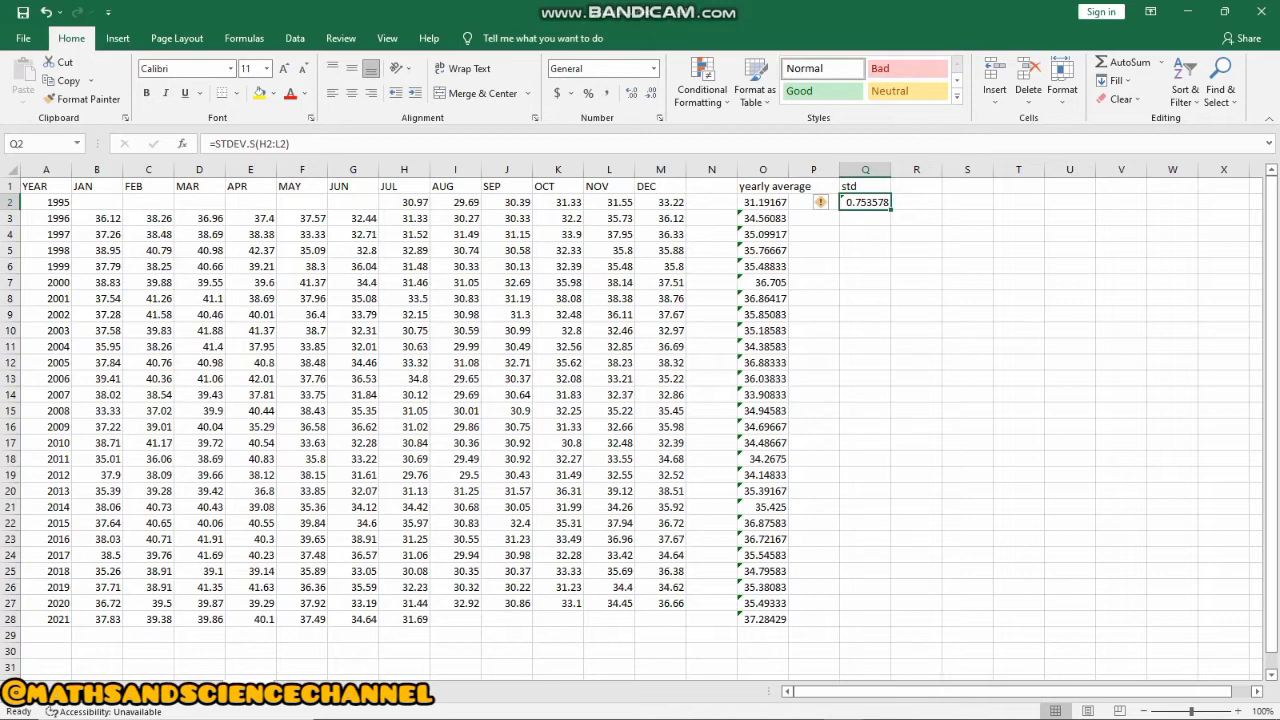
# Write the formula =SUM(B3:M3) in cell Q3, covering the January to December values of 1996
pyautogui.click(865, 218)
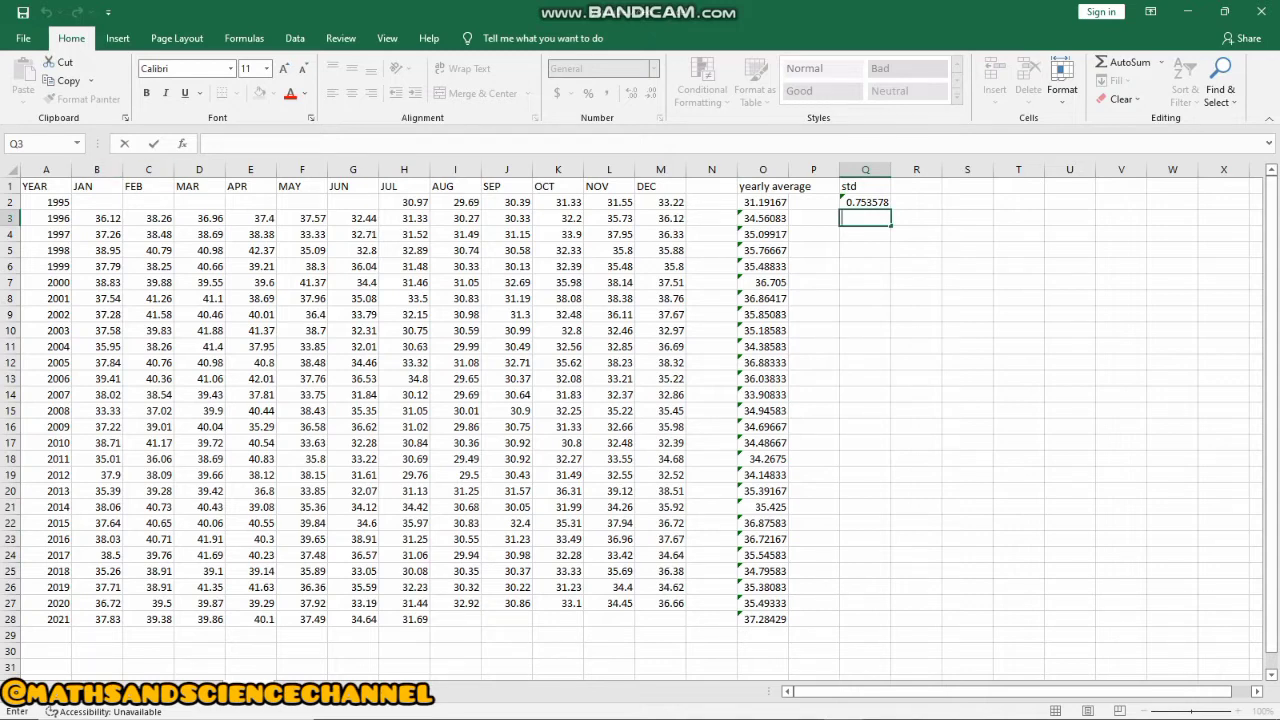
pyautogui.write('=s')
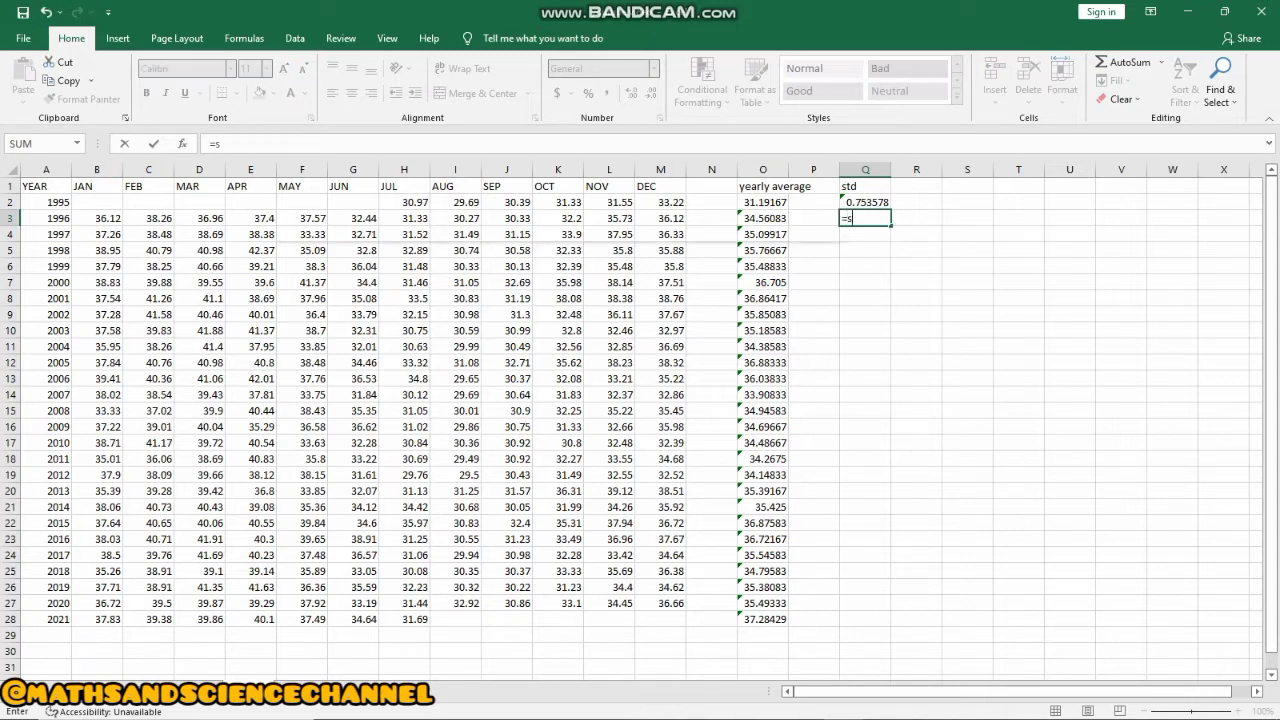
pyautogui.write('um(')
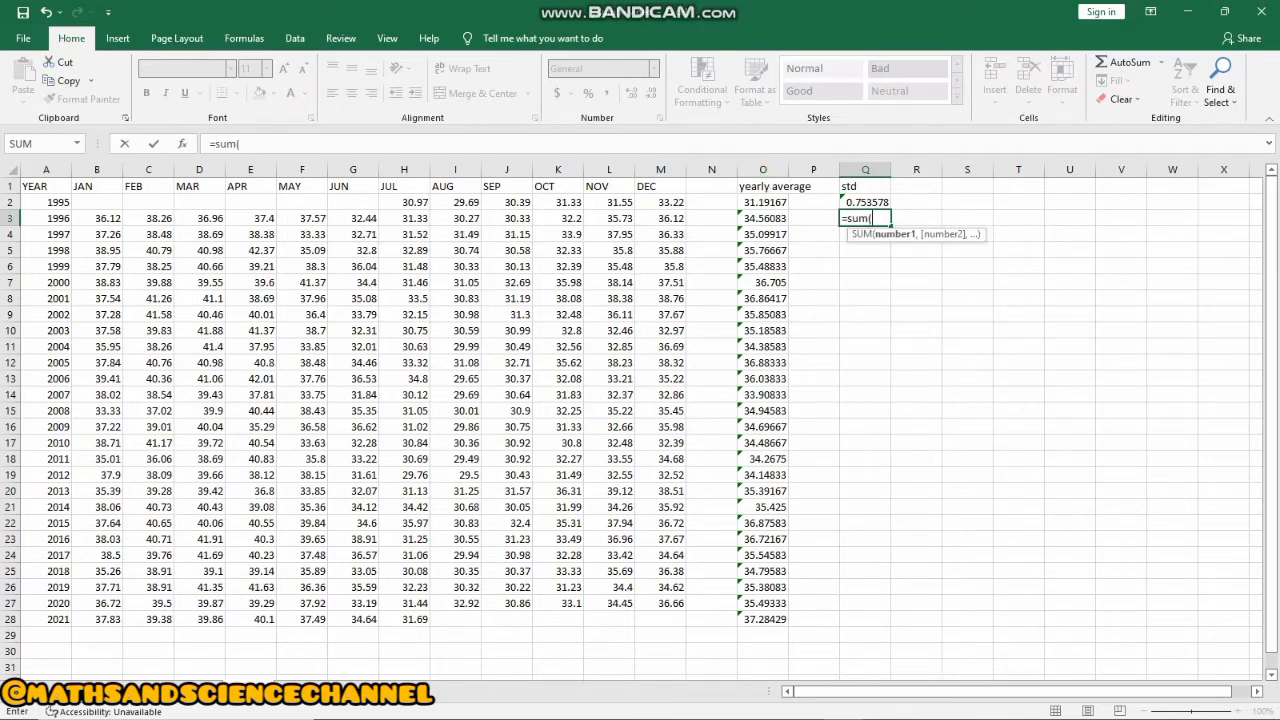
pyautogui.moveTo(96, 218); pyautogui.dragTo(668, 219)
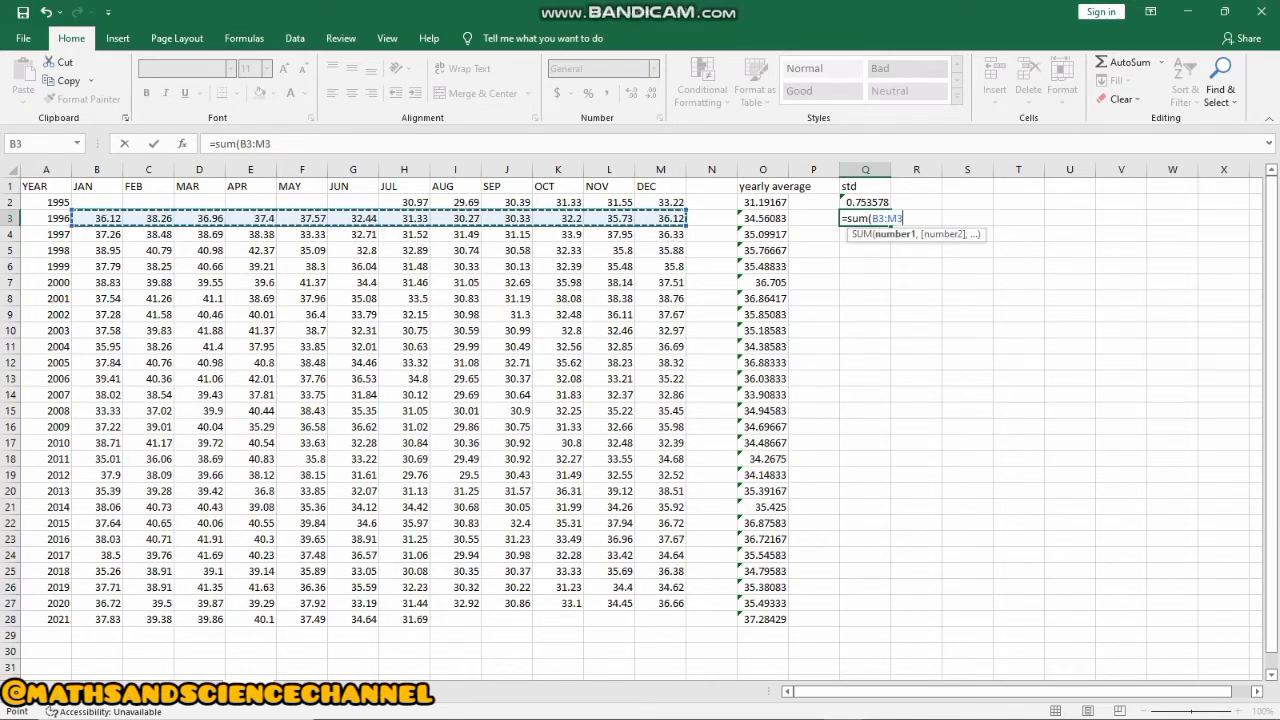
pyautogui.write(')')
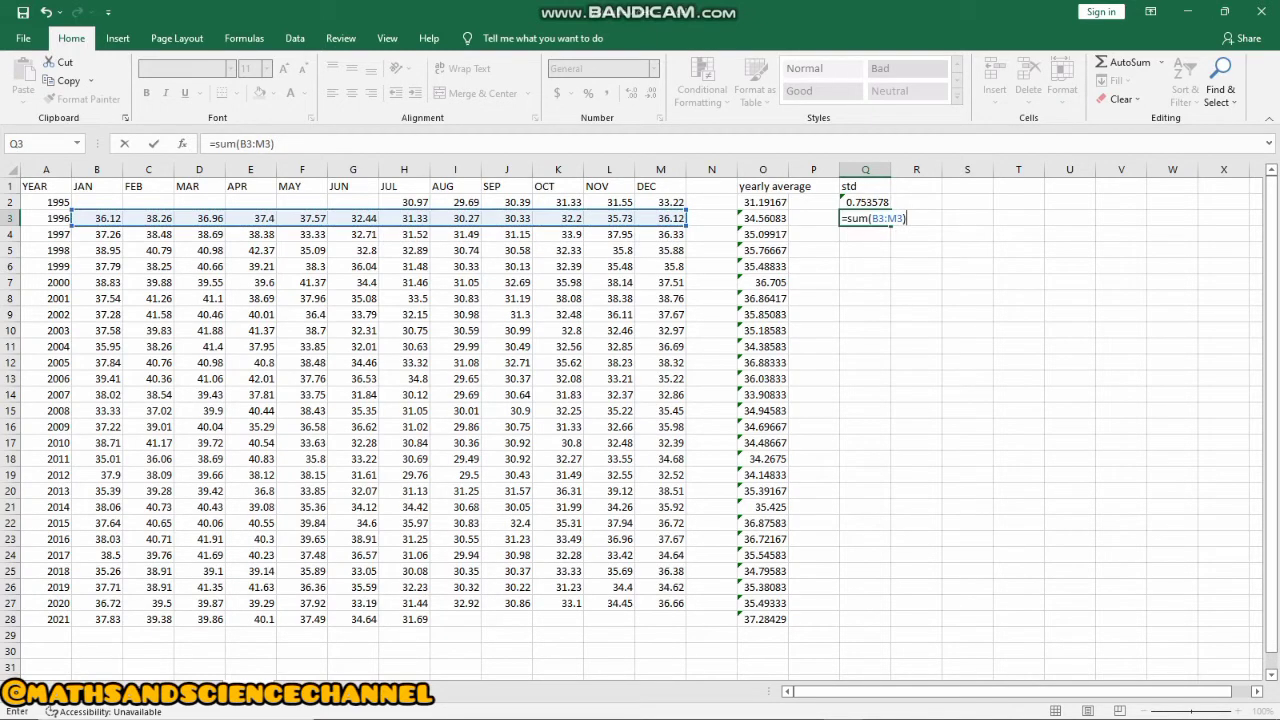
pyautogui.write('/6')
pyautogui.press('BackSpace')
pyautogui.press('BackSpace')
pyautogui.press('BackSpace')
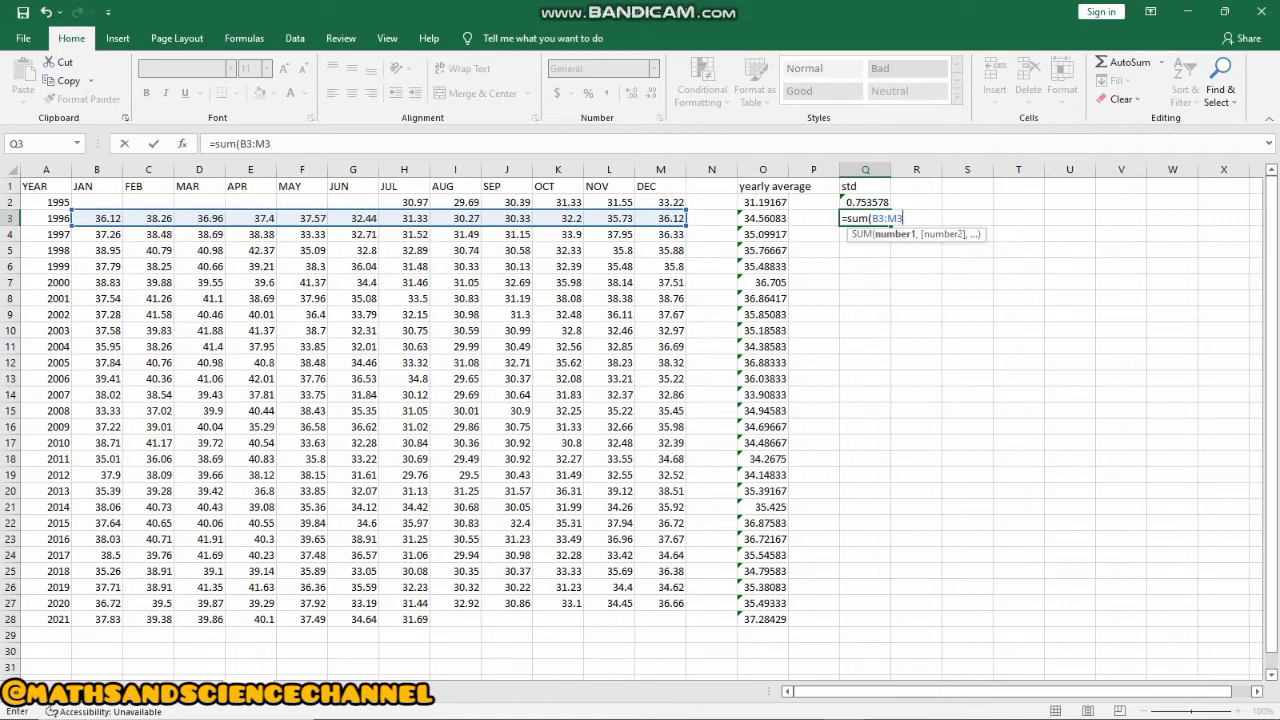
pyautogui.write(')')
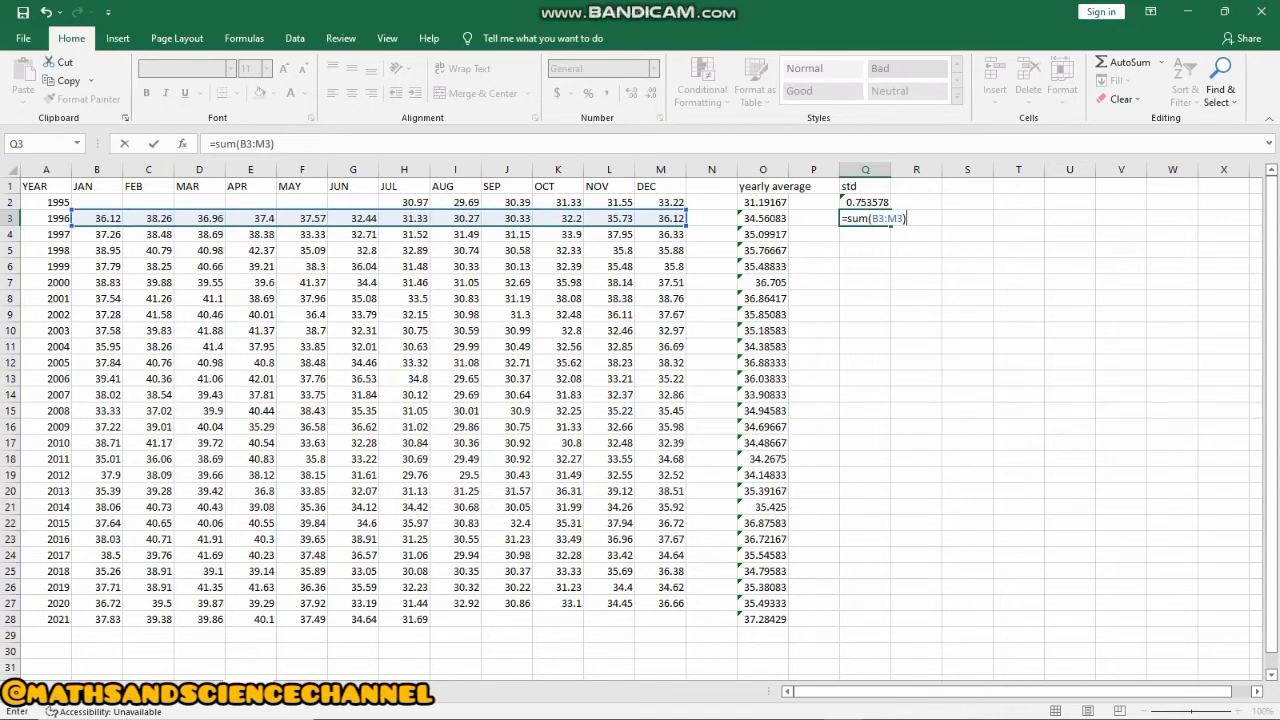
# Replace the SUM function in cell Q3 with STDEV.S, making the 1996 formula =STDEV.S(B3:M3)
pyautogui.click(866, 218)
pyautogui.press('BackSpace')
pyautogui.press('BackSpace')
pyautogui.press('BackSpace')
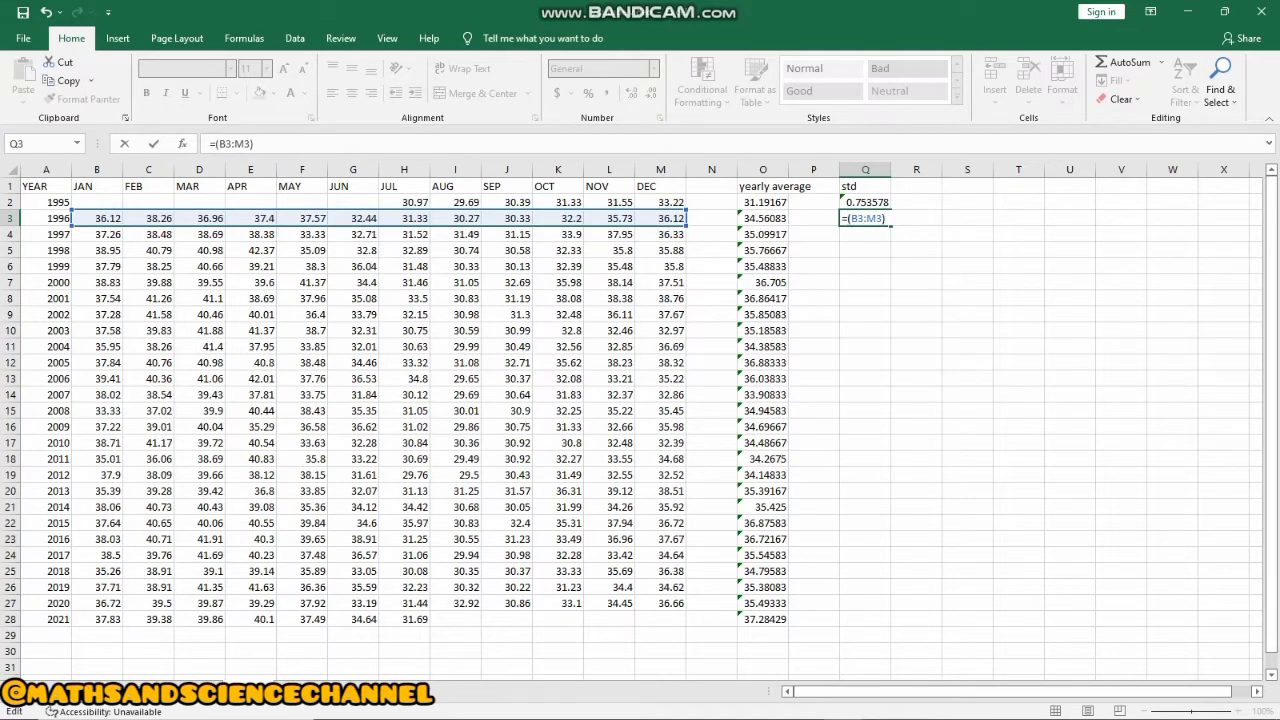
pyautogui.write('stdev')
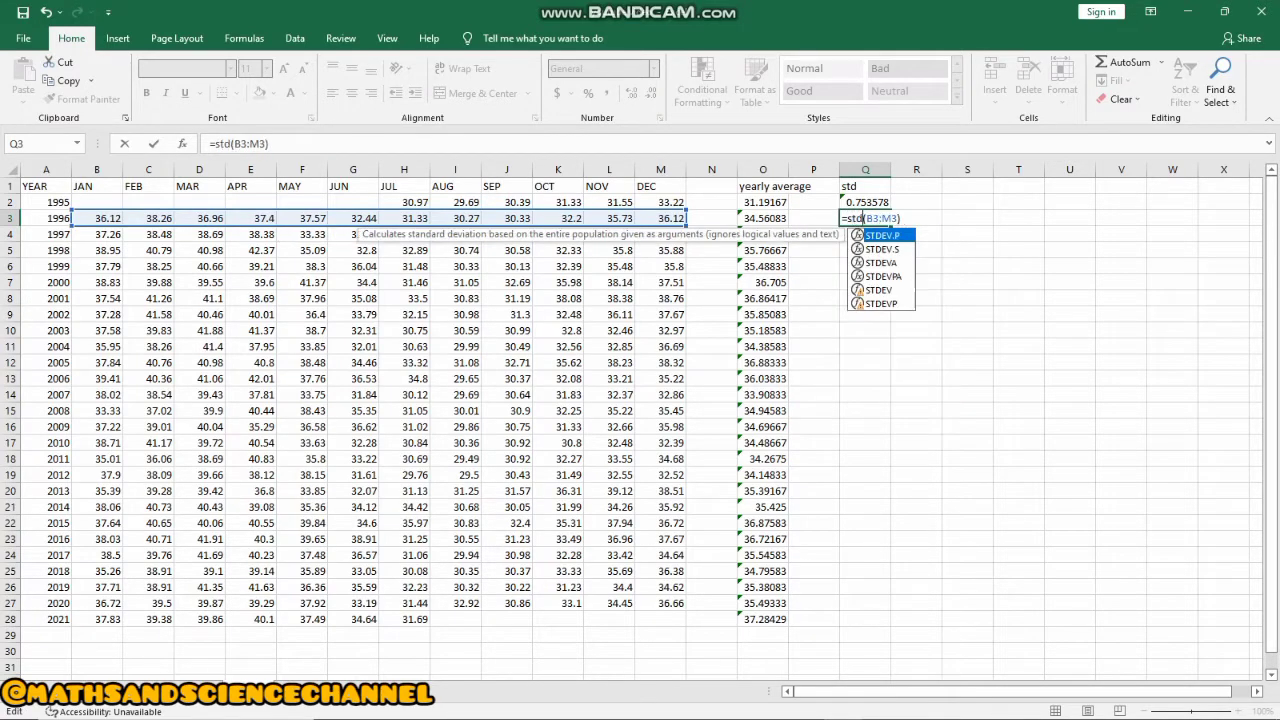
pyautogui.write('.s')
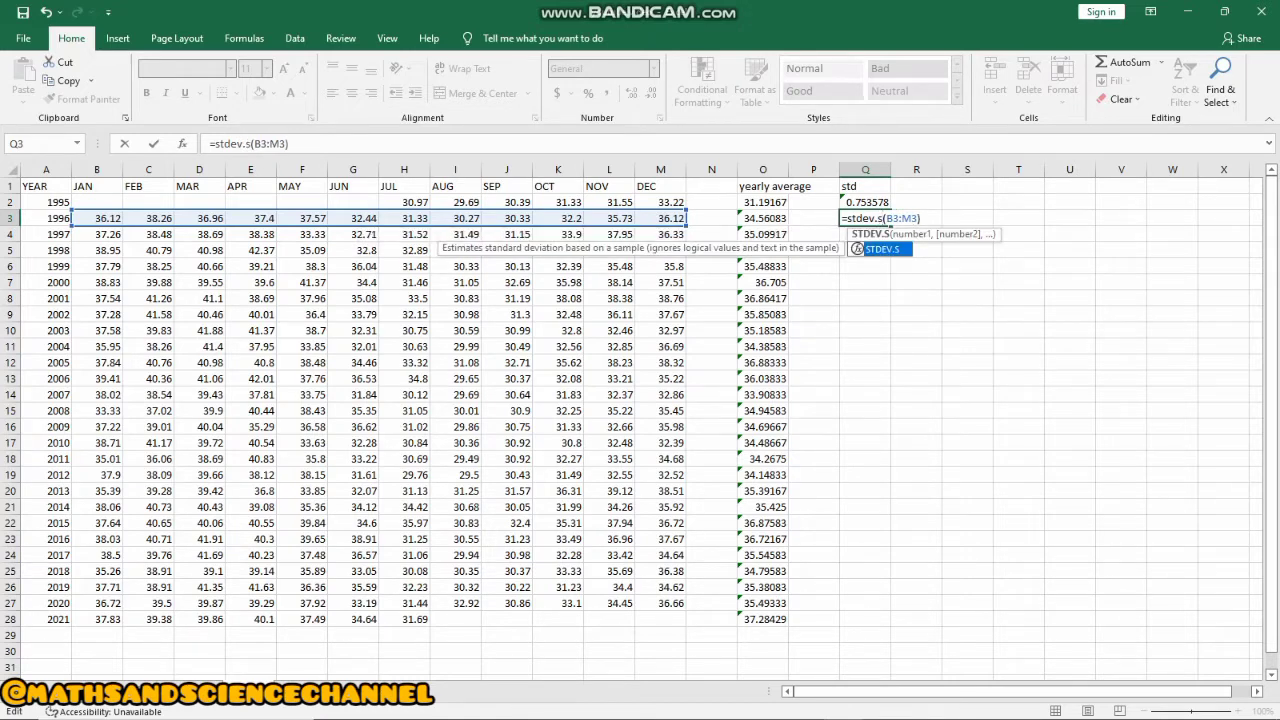
pyautogui.press('Return')
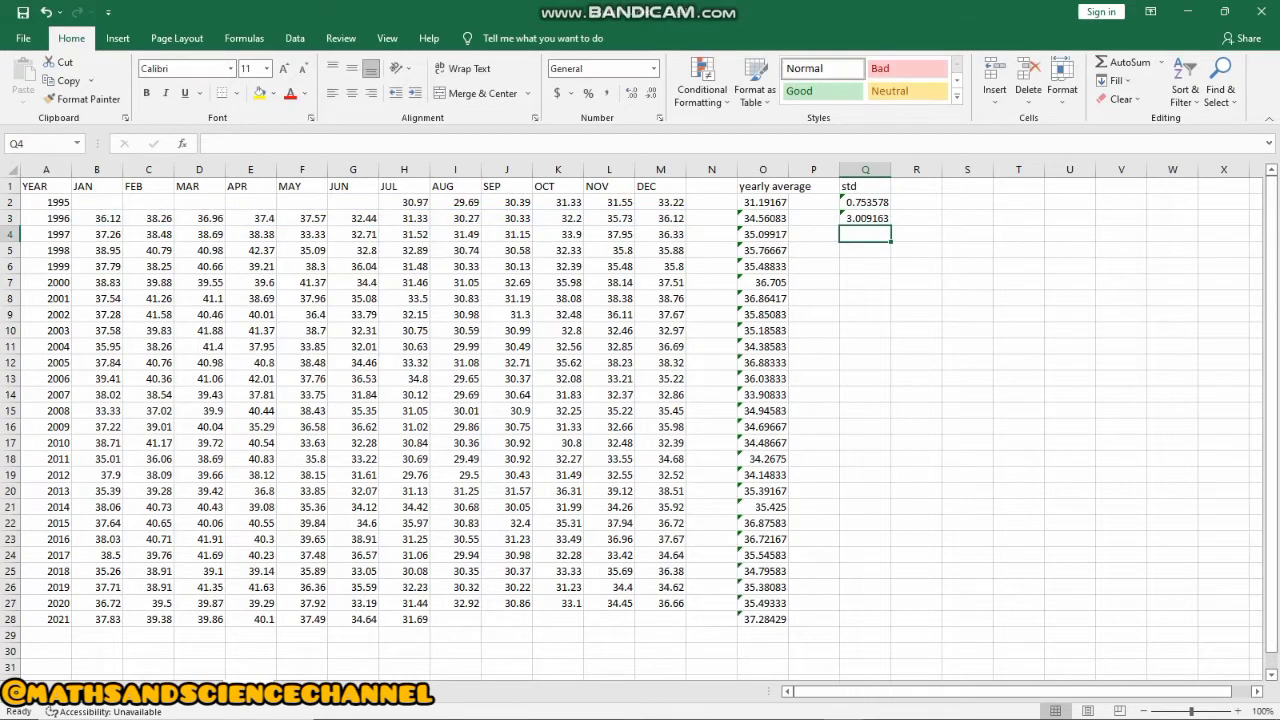
pyautogui.click(865, 218)
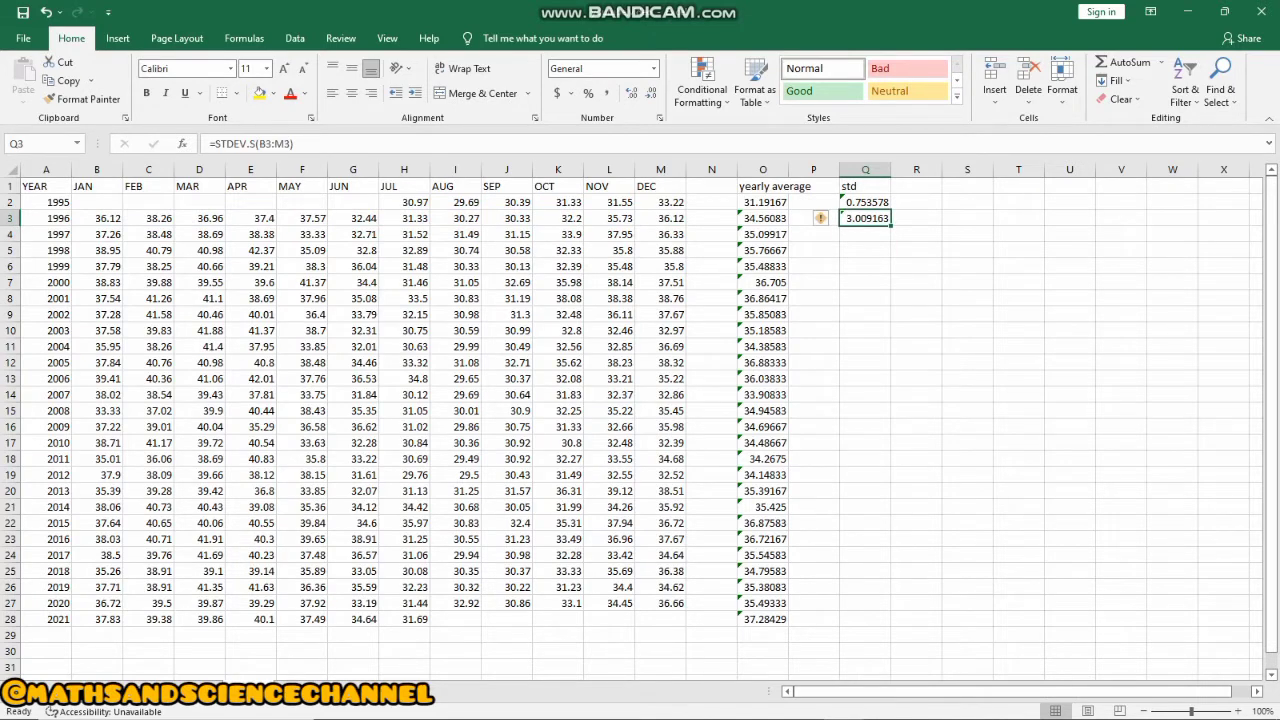
# Fill the Q3 standard deviation formula down to Q27, and calculate 2021 in Q28 with =STDEV.S(B28:H28)
pyautogui.moveTo(890, 226); pyautogui.dragTo(890, 610)
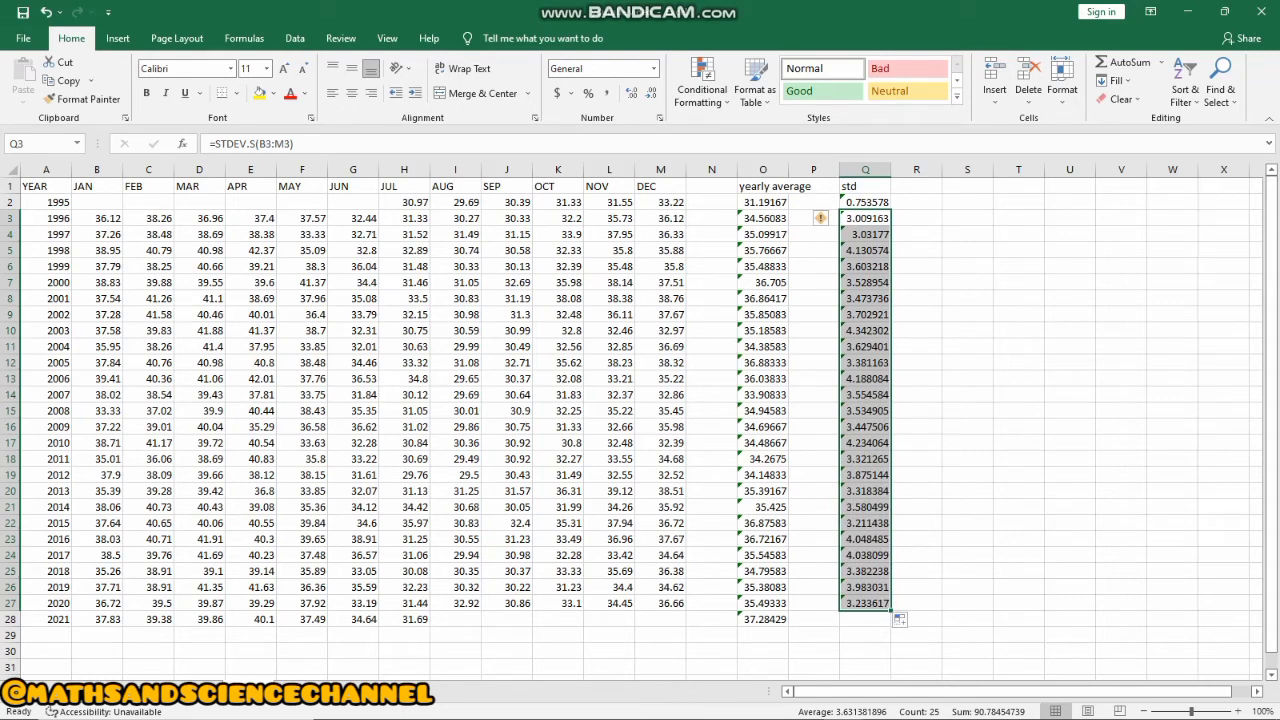
pyautogui.click(865, 619)
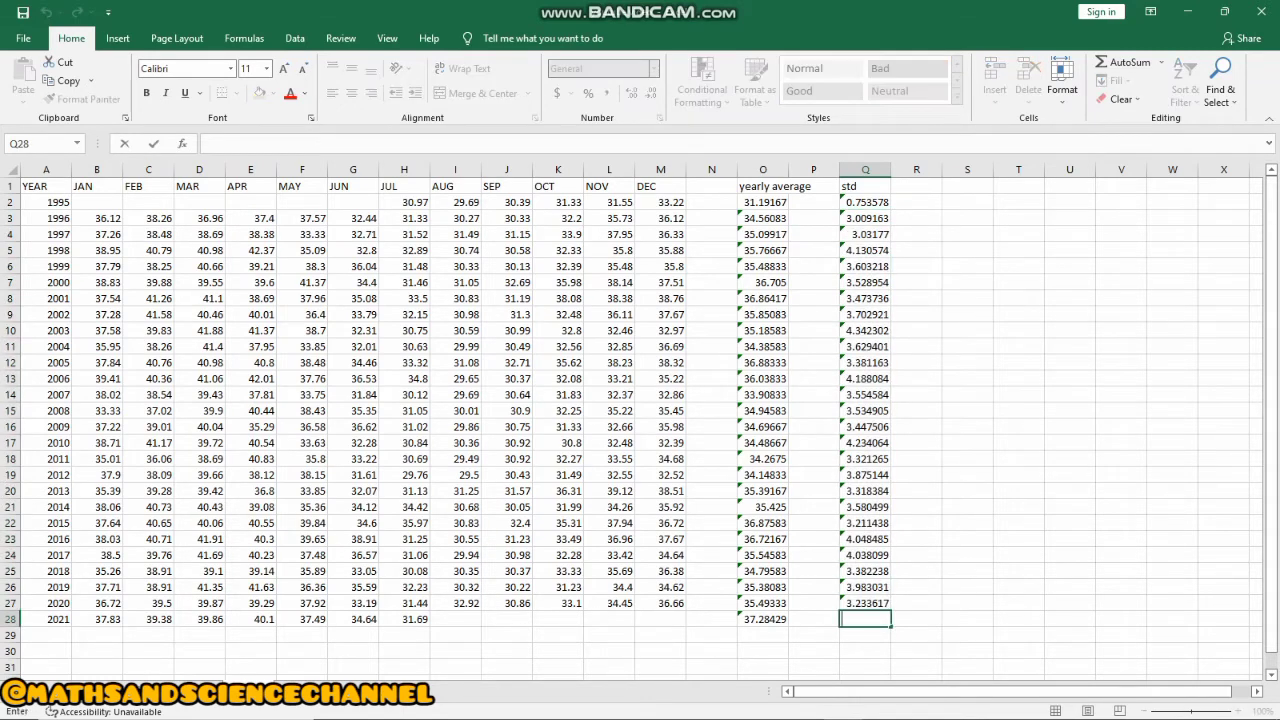
pyautogui.write('=s')
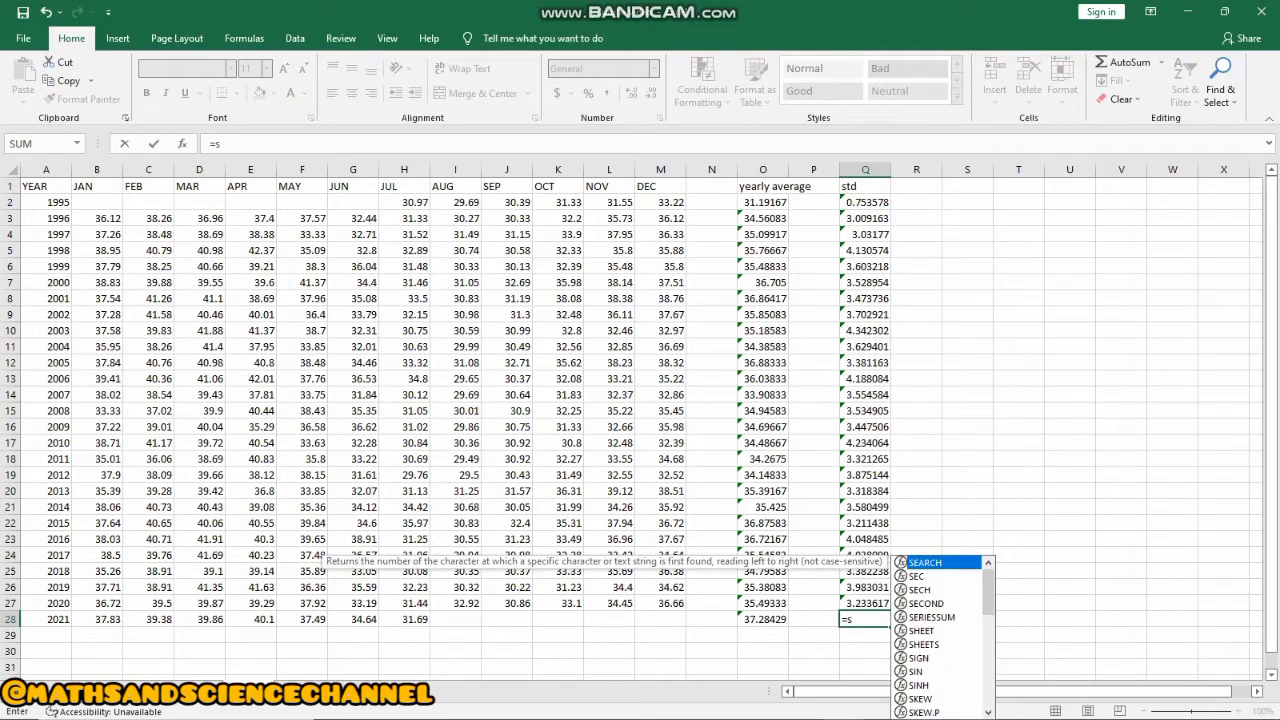
pyautogui.write('tdev.s')
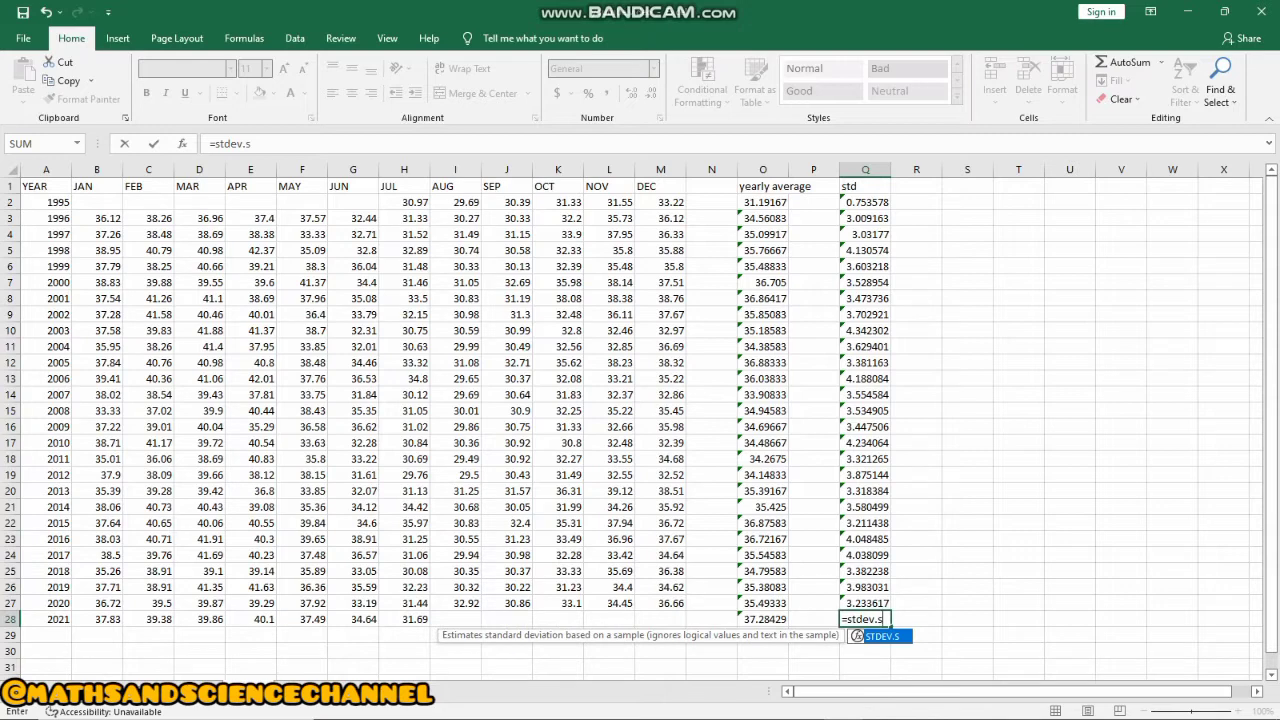
pyautogui.write('(')
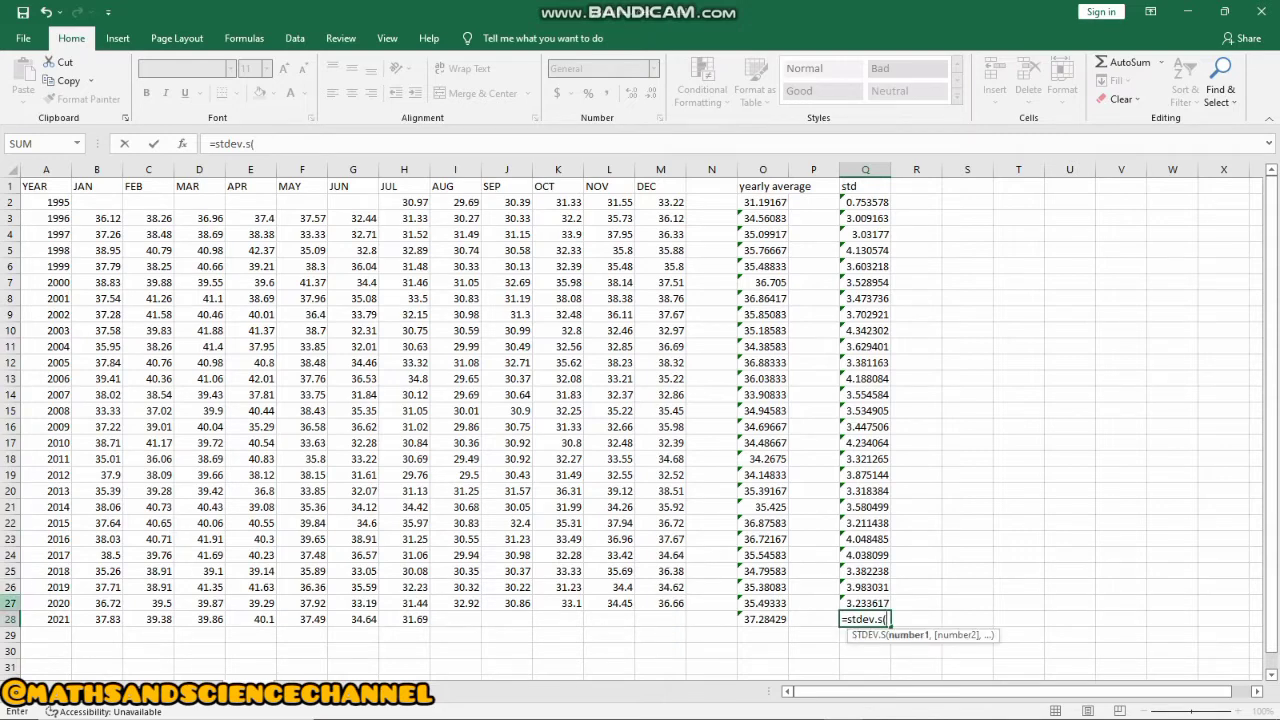
pyautogui.moveTo(90, 619); pyautogui.dragTo(430, 622)
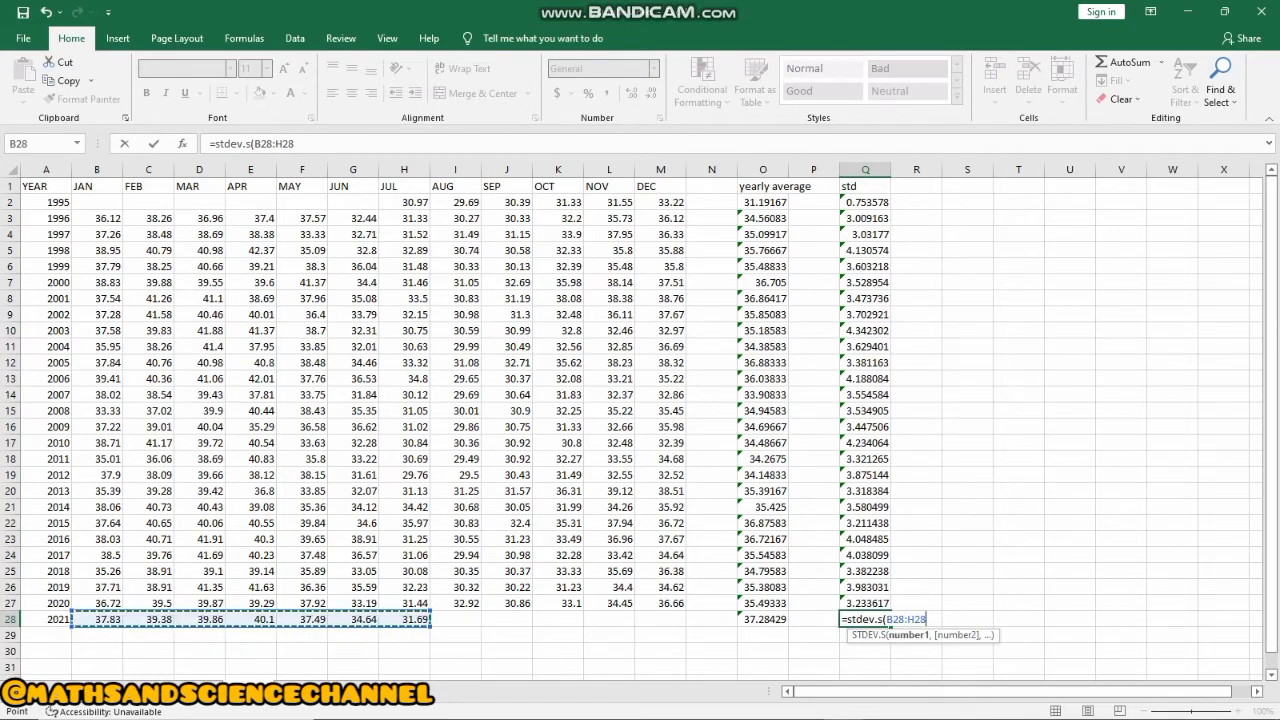
pyautogui.write(')')
pyautogui.press('Return')
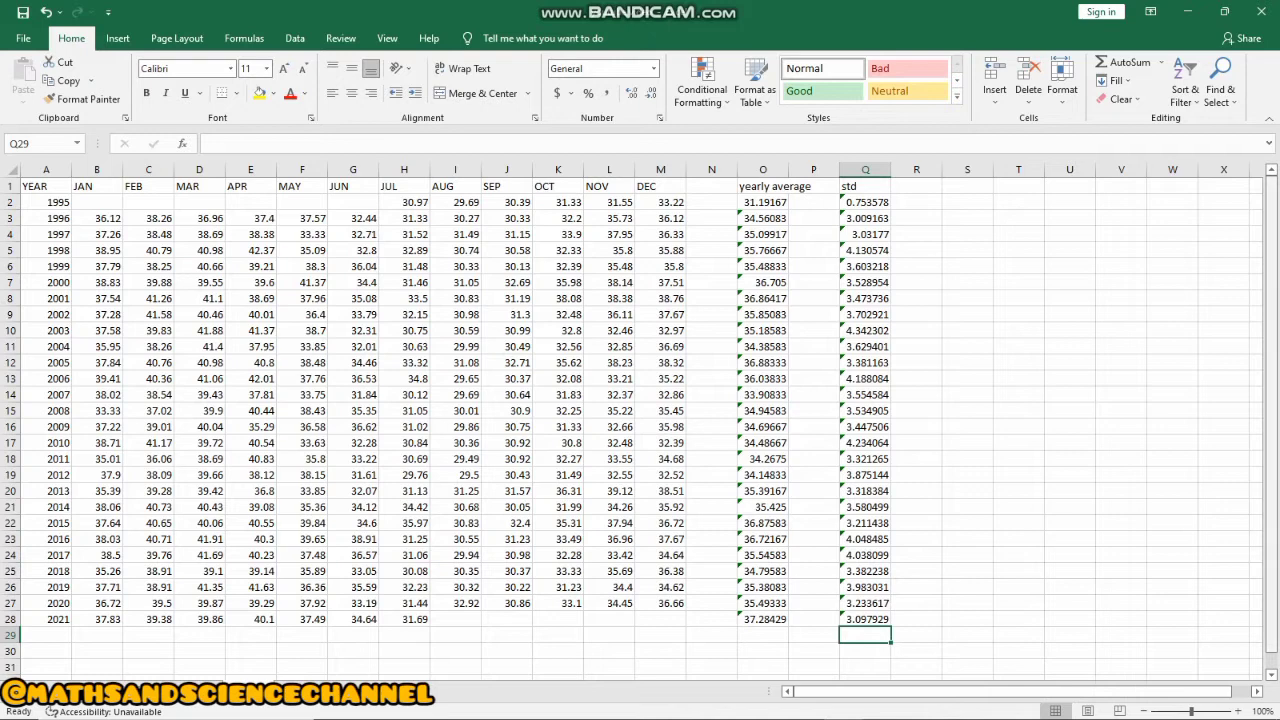
# Enter the column heading "1st quartile" in cell S1
pyautogui.click(916, 186)
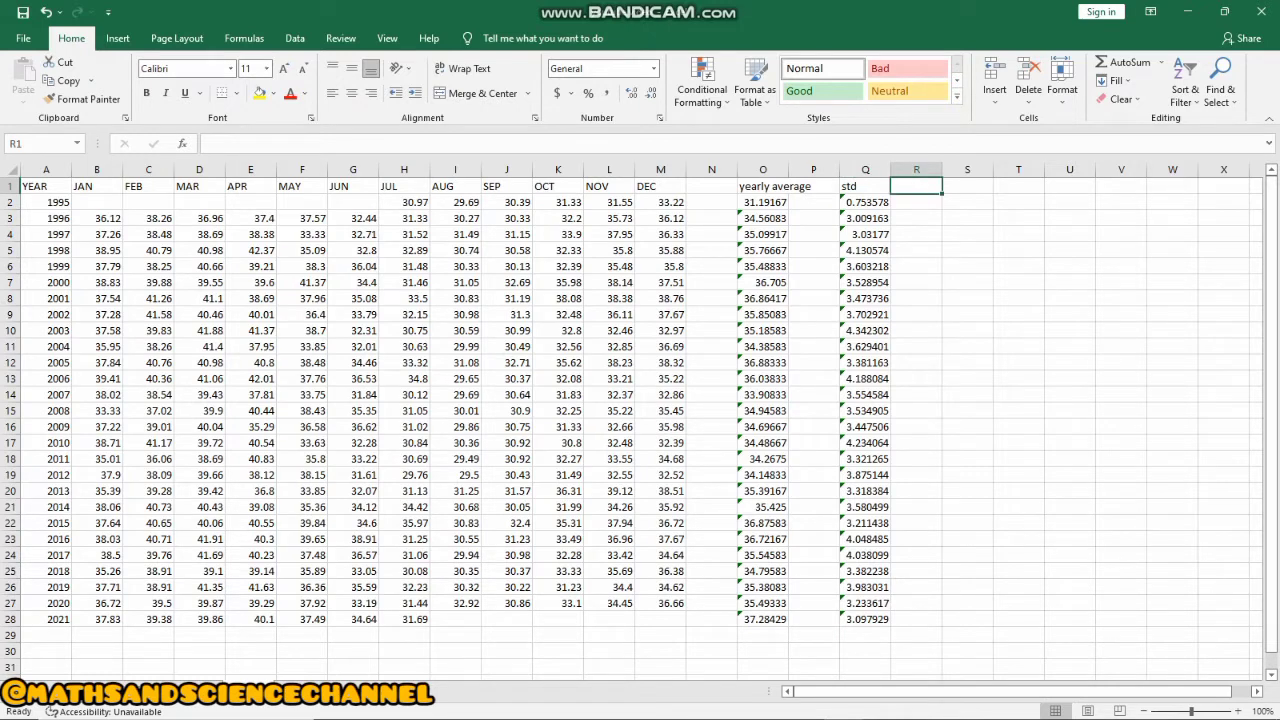
pyautogui.doubleClick(916, 186)
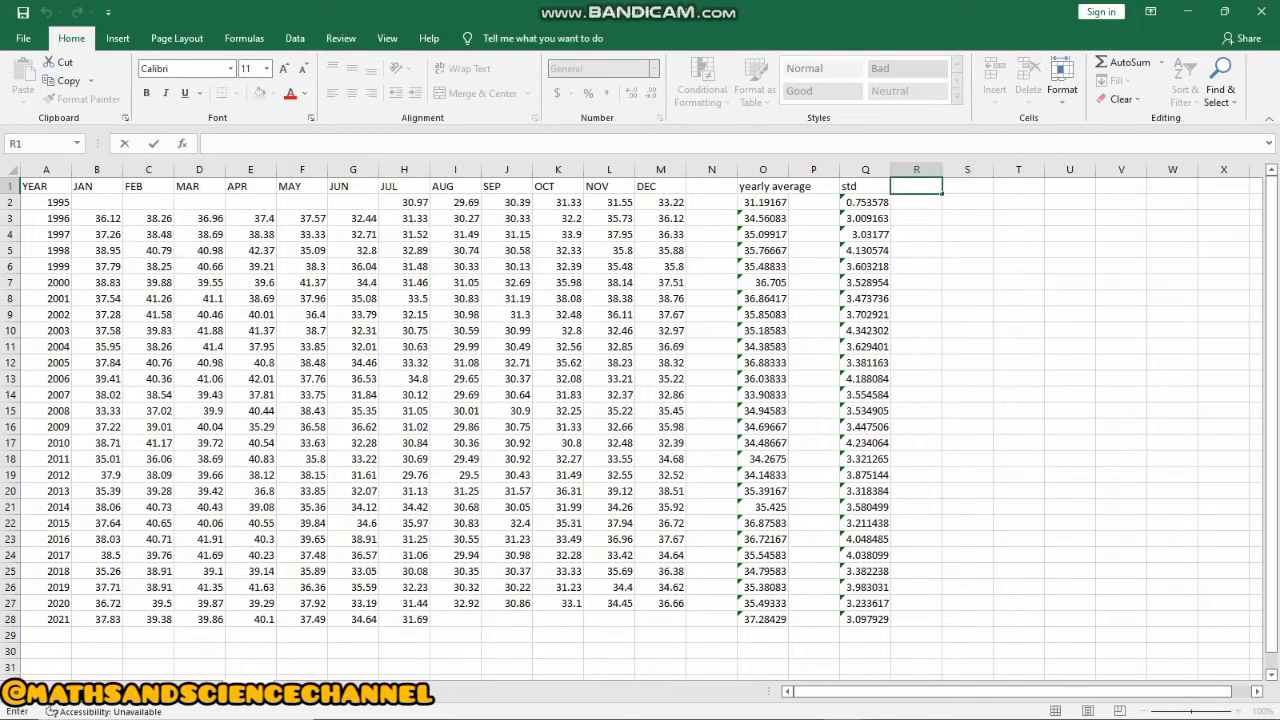
pyautogui.click(967, 186)
pyautogui.doubleClick(967, 186)
pyautogui.write('1')
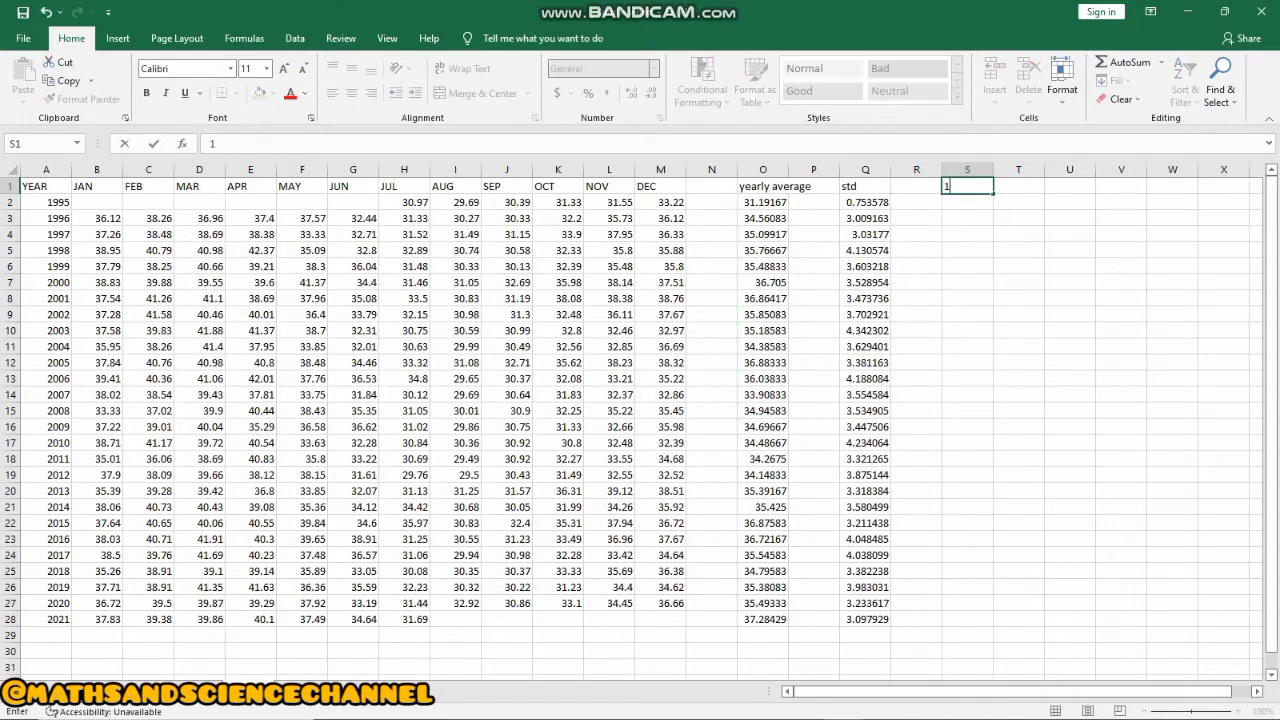
pyautogui.write('st quartile')
pyautogui.press('Return')
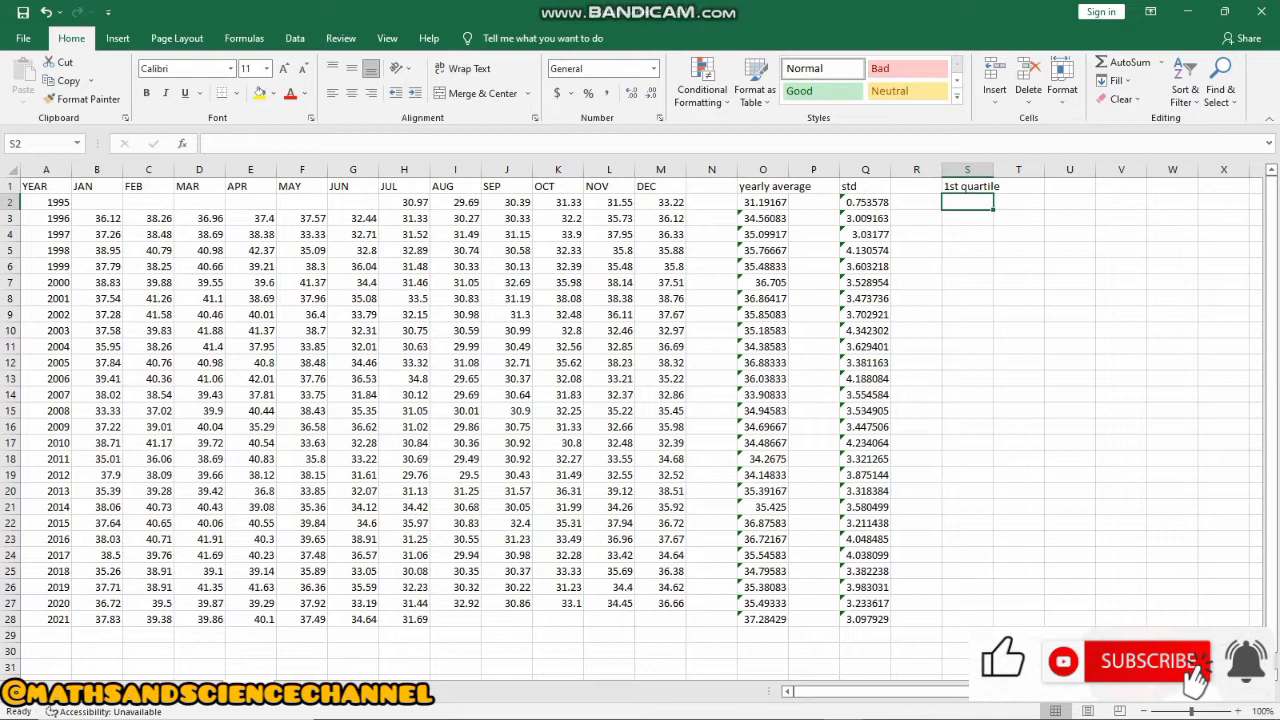
# Calculate the 1995 first quartile in cell S2 with =QUARTILE(H2:M2,1)
pyautogui.doubleClick(967, 202)
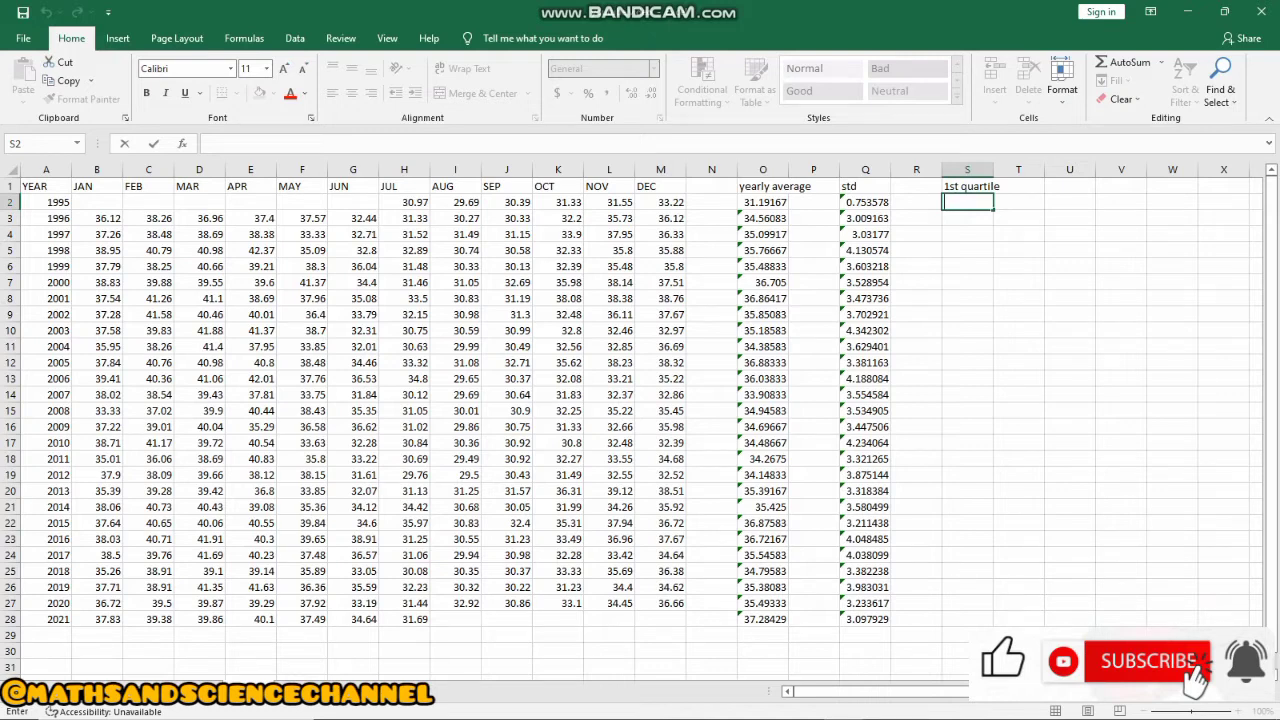
pyautogui.write('=')
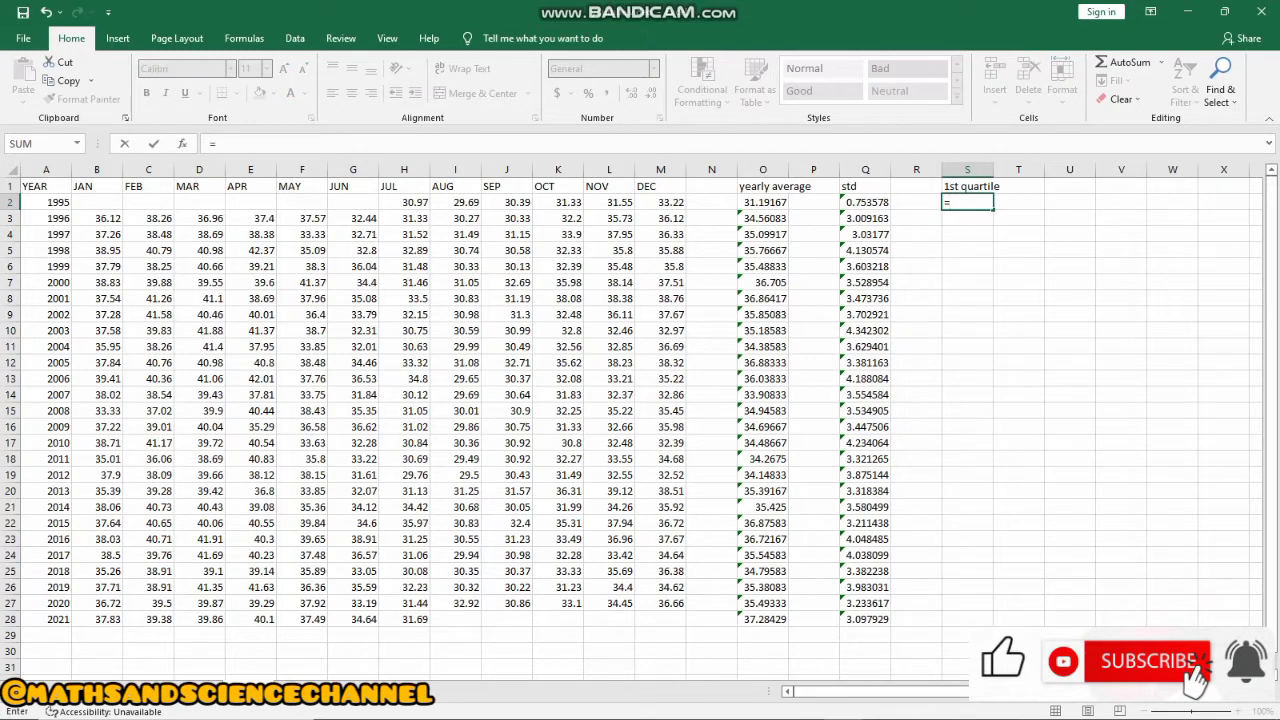
pyautogui.write('quarti')
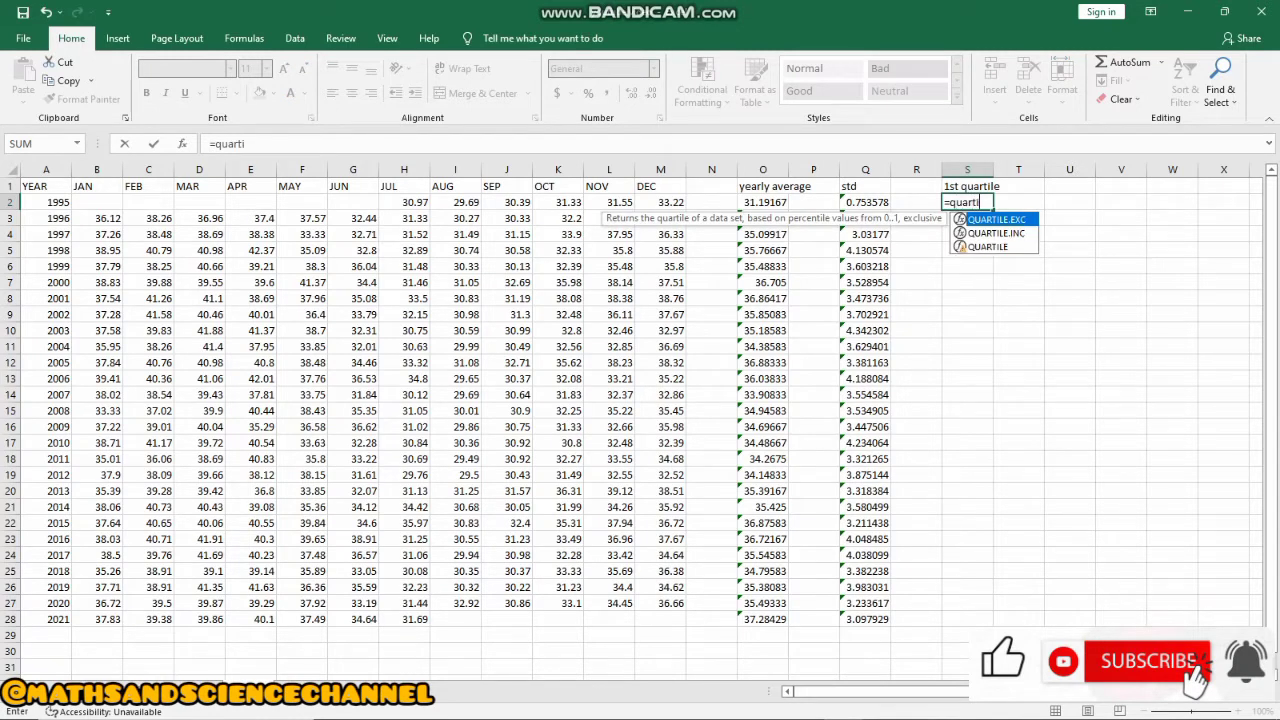
pyautogui.write('le(')
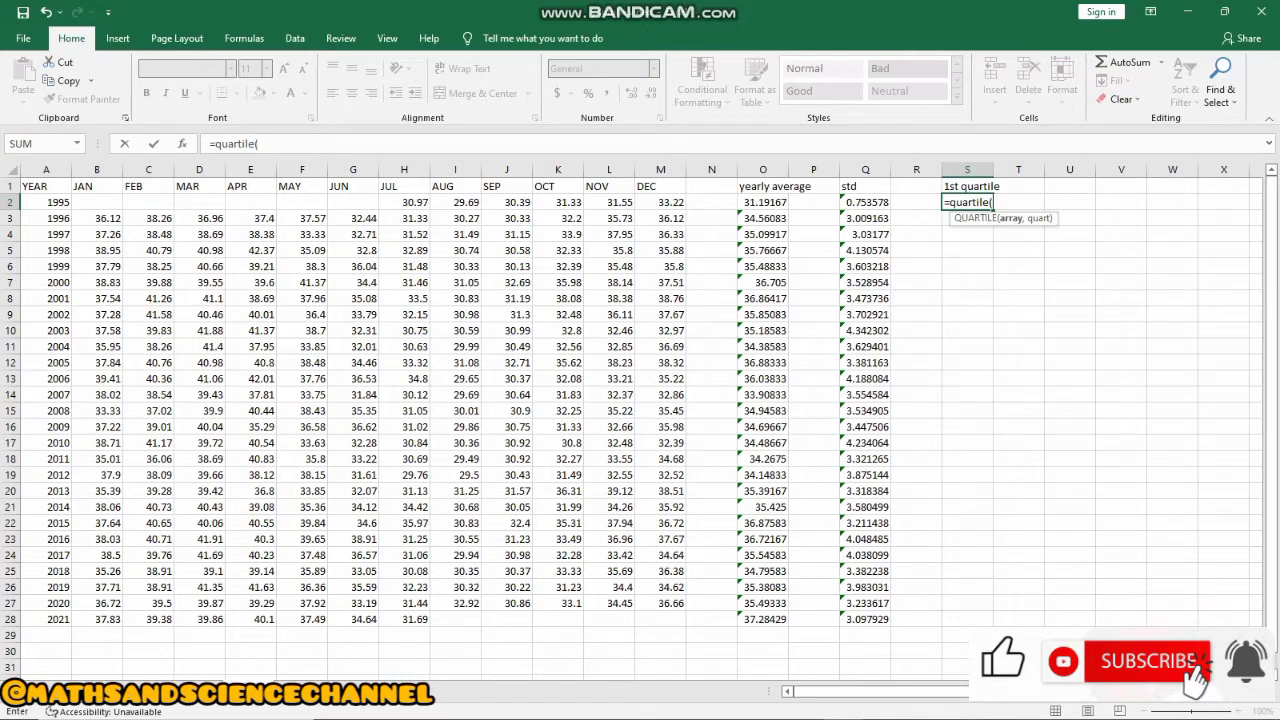
pyautogui.moveTo(408, 203); pyautogui.dragTo(470, 206)
pyautogui.moveTo(404, 203); pyautogui.dragTo(662, 204)
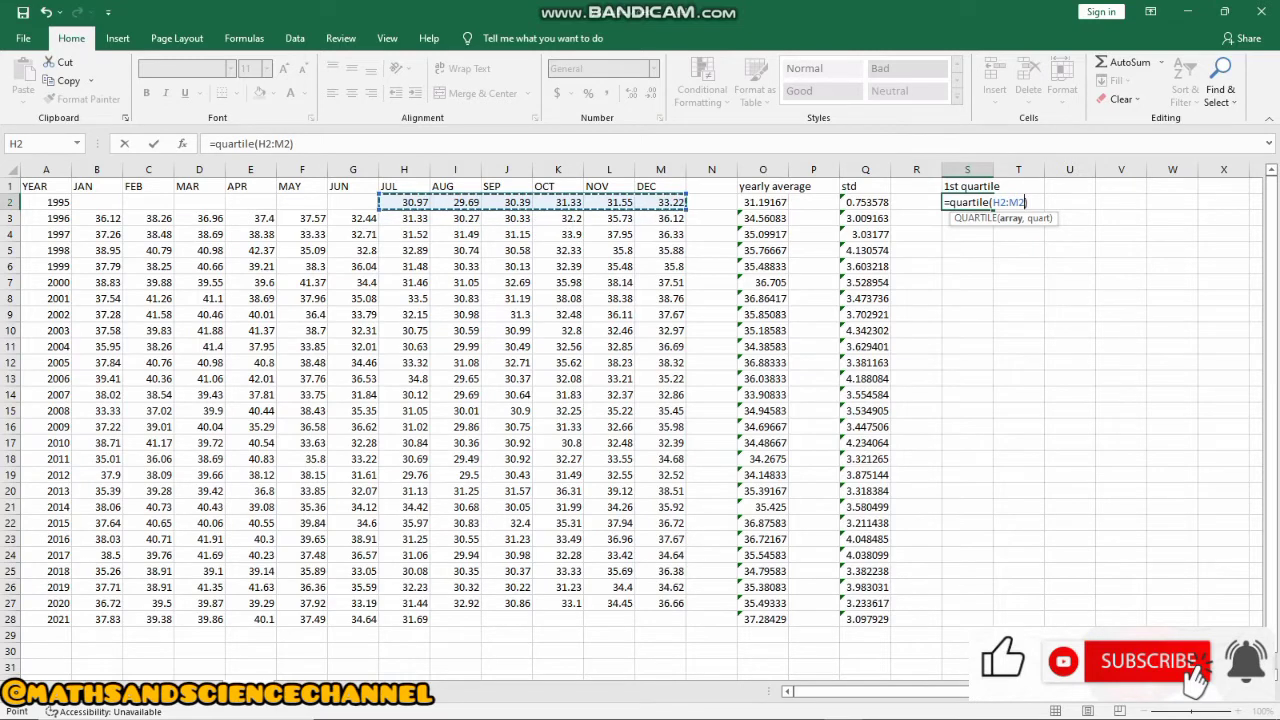
pyautogui.write(',')
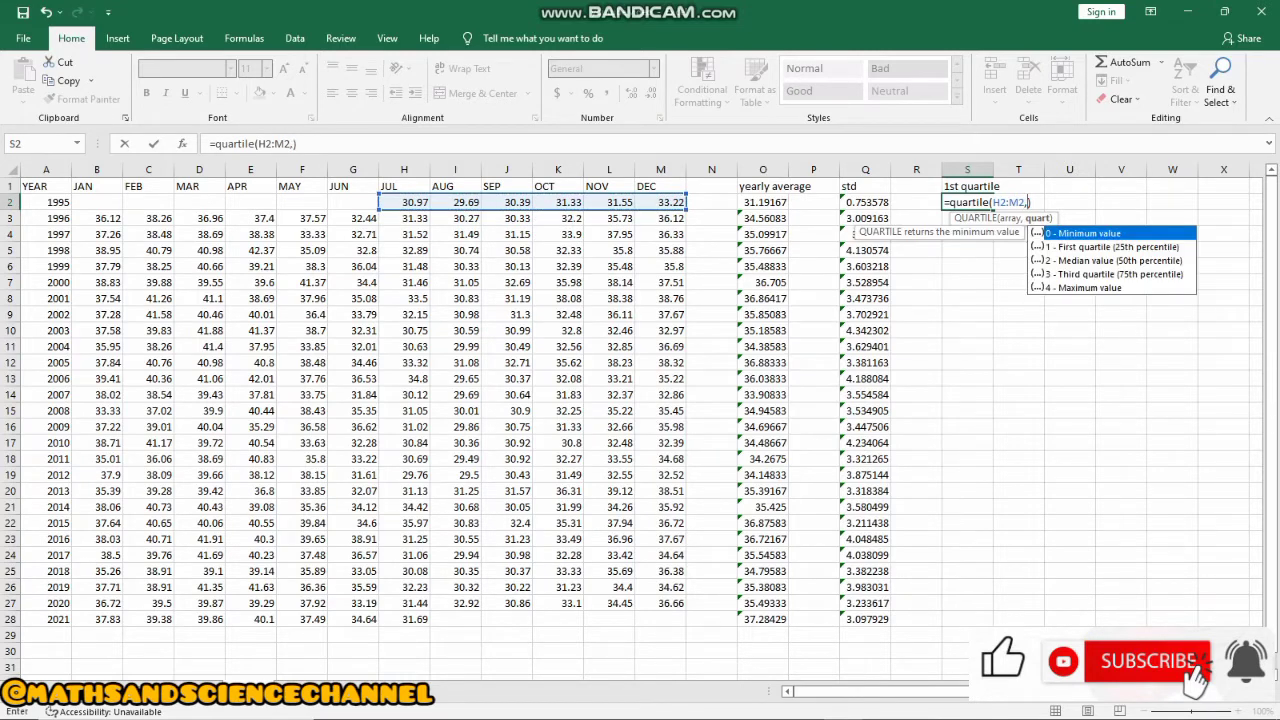
pyautogui.write('1')
pyautogui.press('Return')
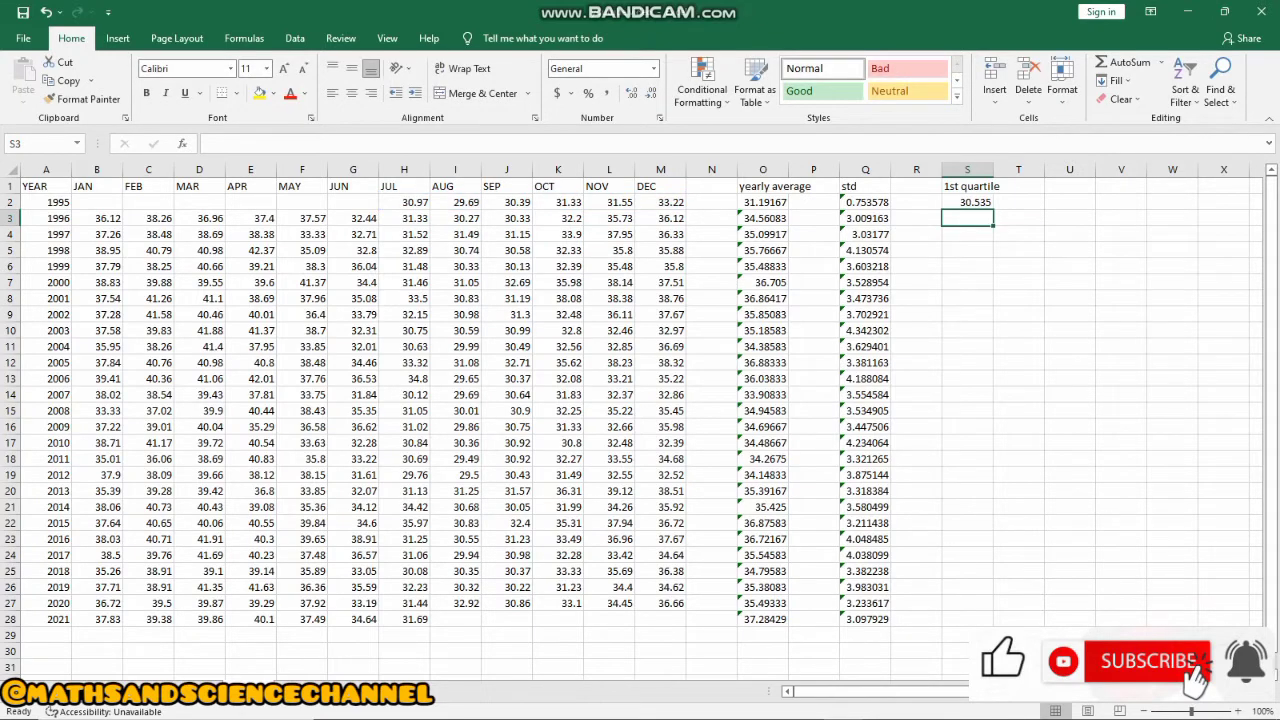
# Calculate the 1996 first quartile in cell S3 with =QUARTILE(B3:M3,1) and fill the formula down to S27
pyautogui.write('=')
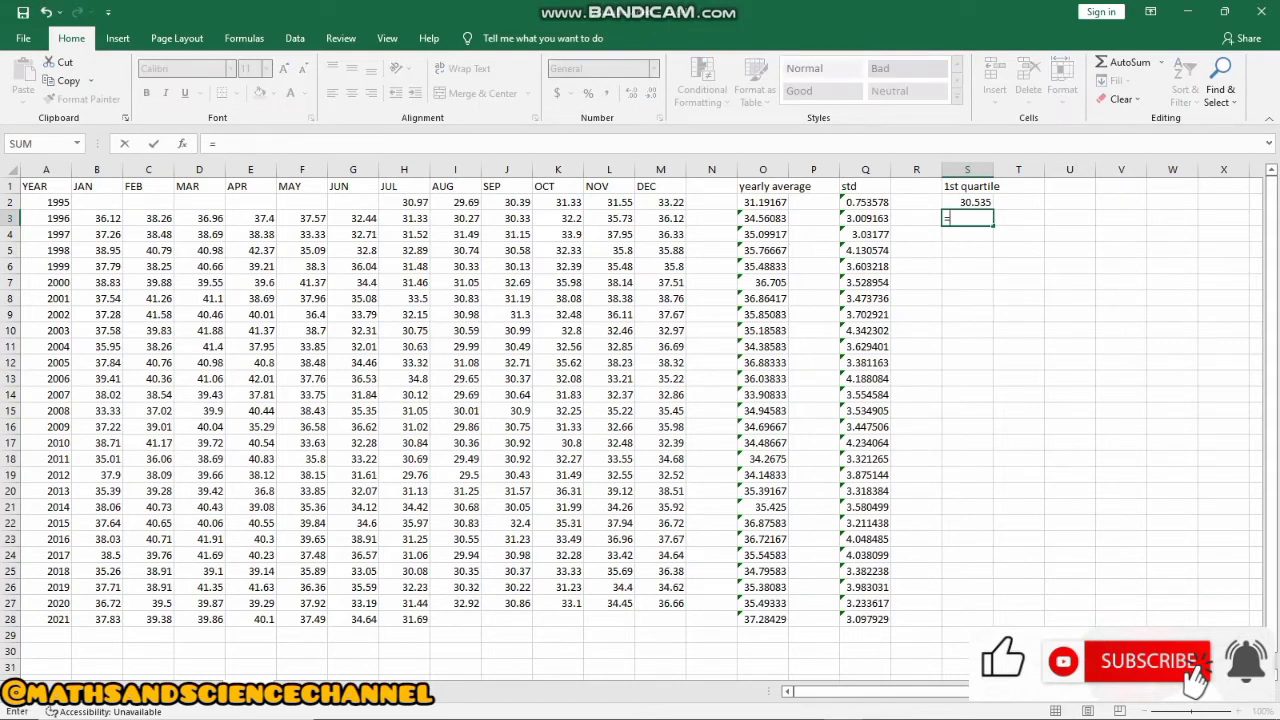
pyautogui.write('quatile(')
pyautogui.click(973, 218)
pyautogui.write('r')
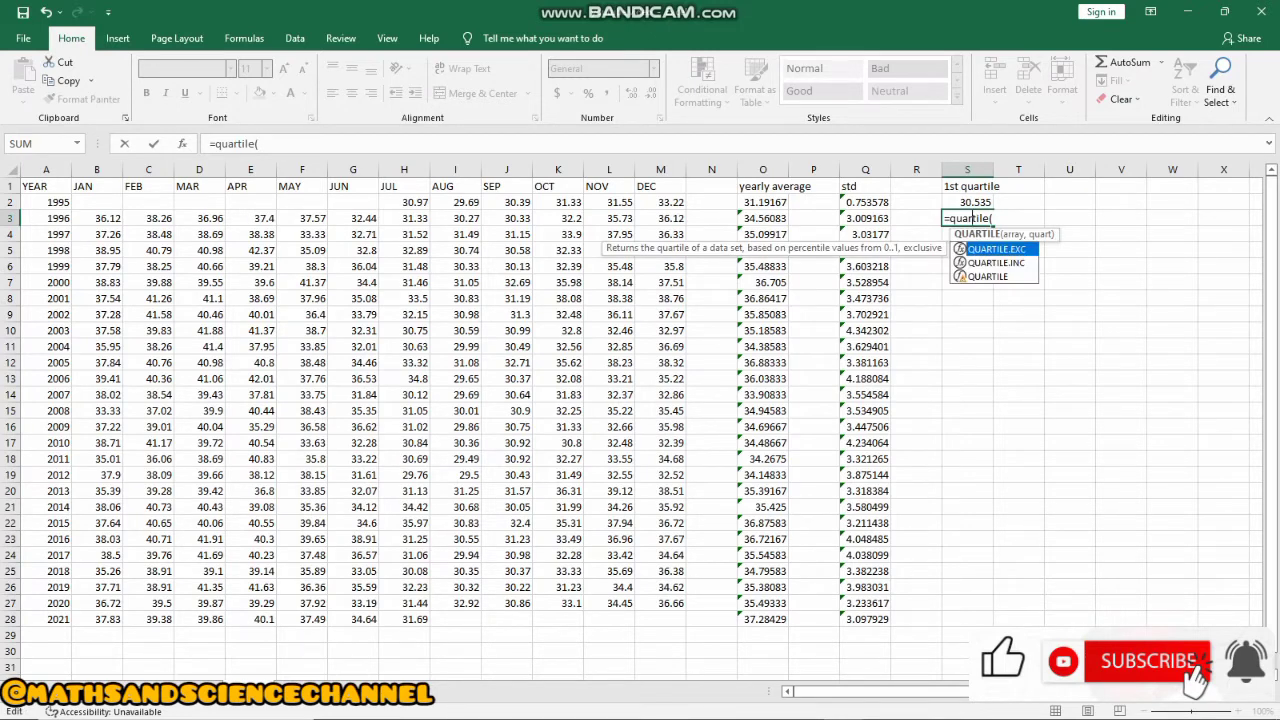
pyautogui.click(993, 218)
pyautogui.moveTo(97, 218); pyautogui.dragTo(665, 218)
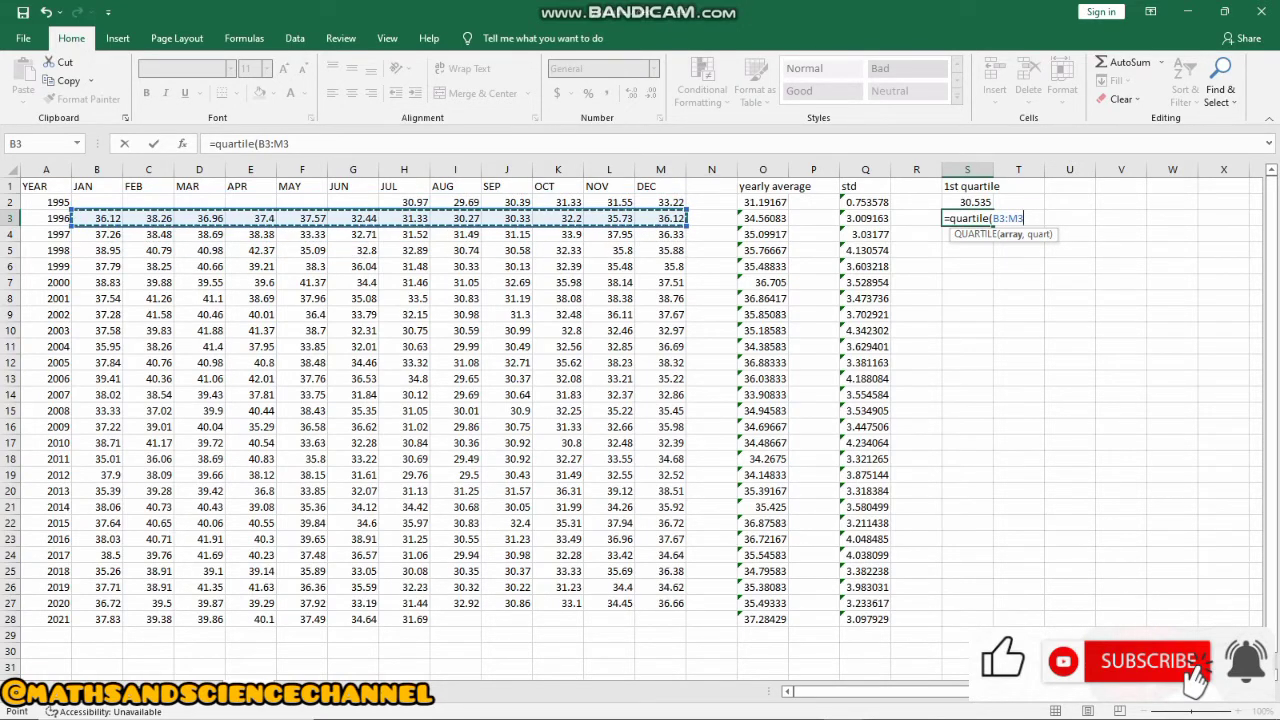
pyautogui.write(',1')
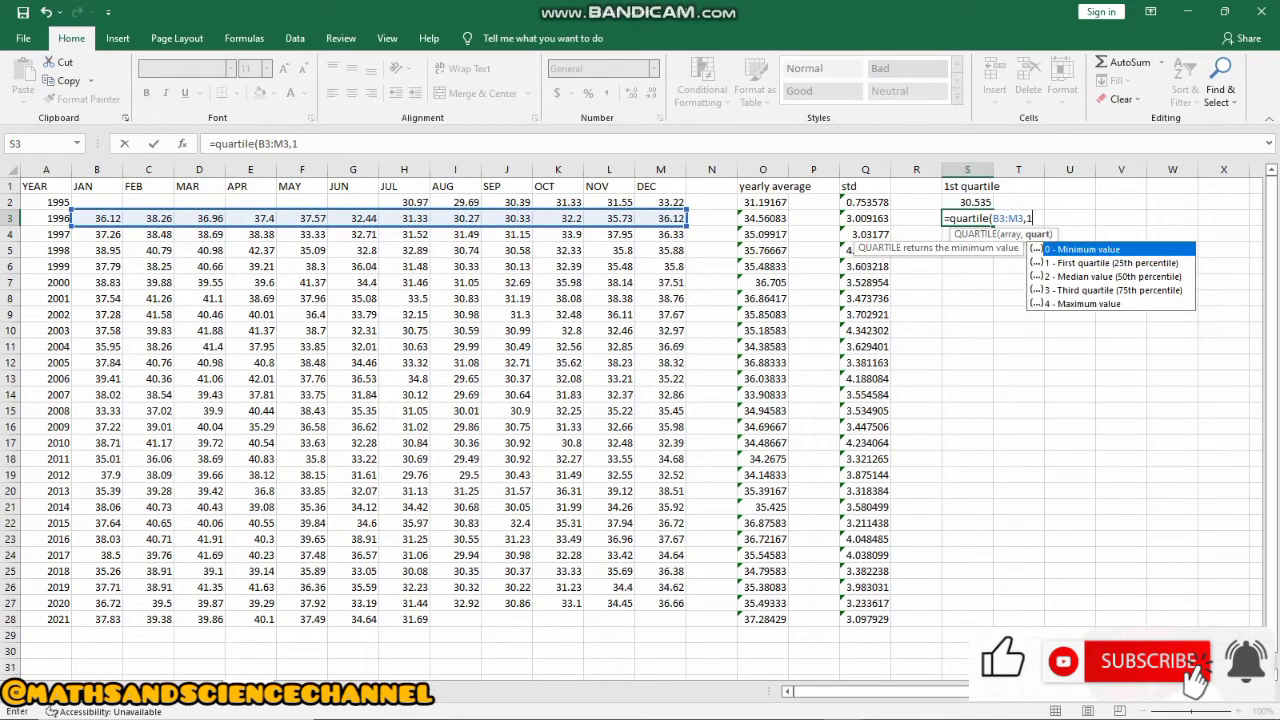
pyautogui.write(')')
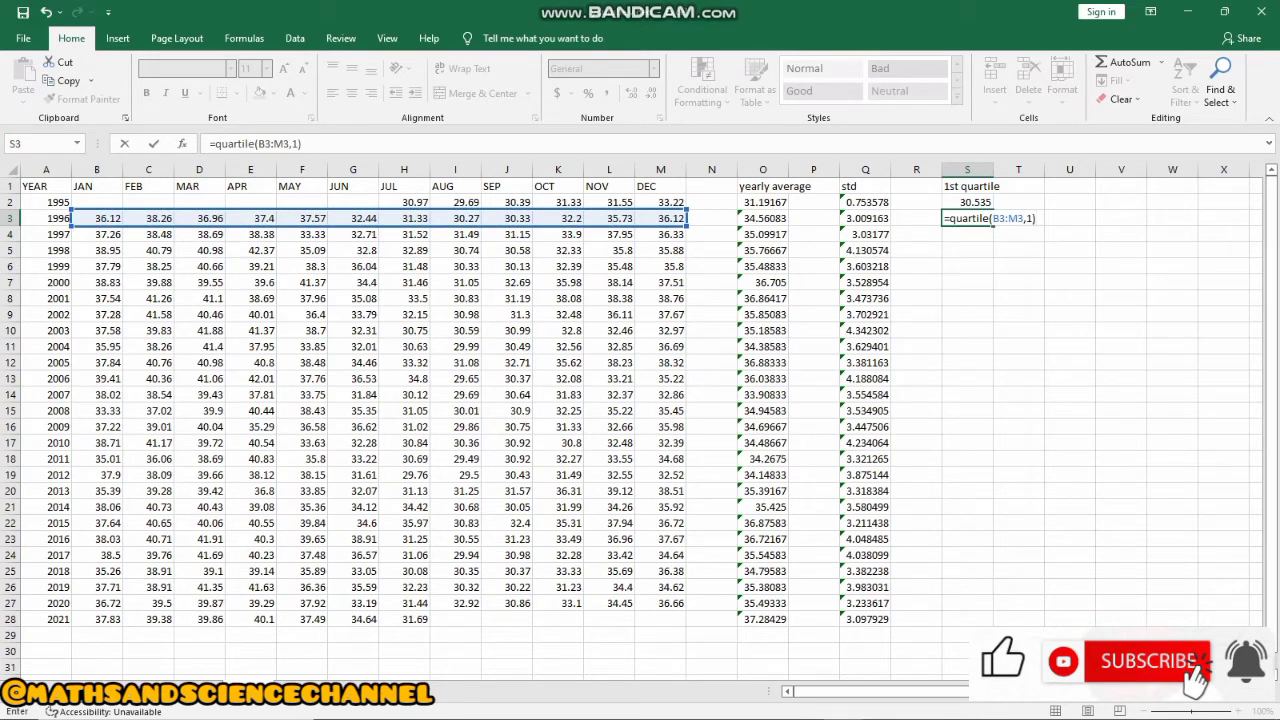
pyautogui.press('Return')
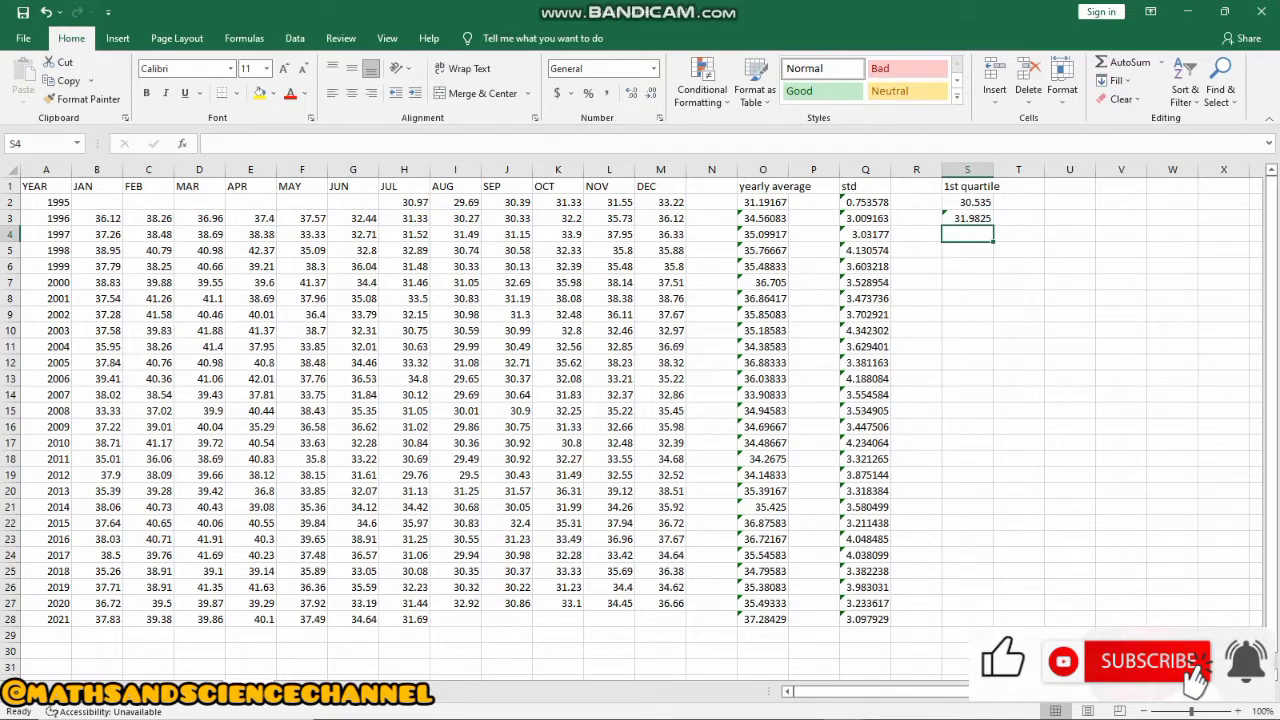
pyautogui.click(967, 218)
pyautogui.moveTo(993, 226); pyautogui.dragTo(993, 609)
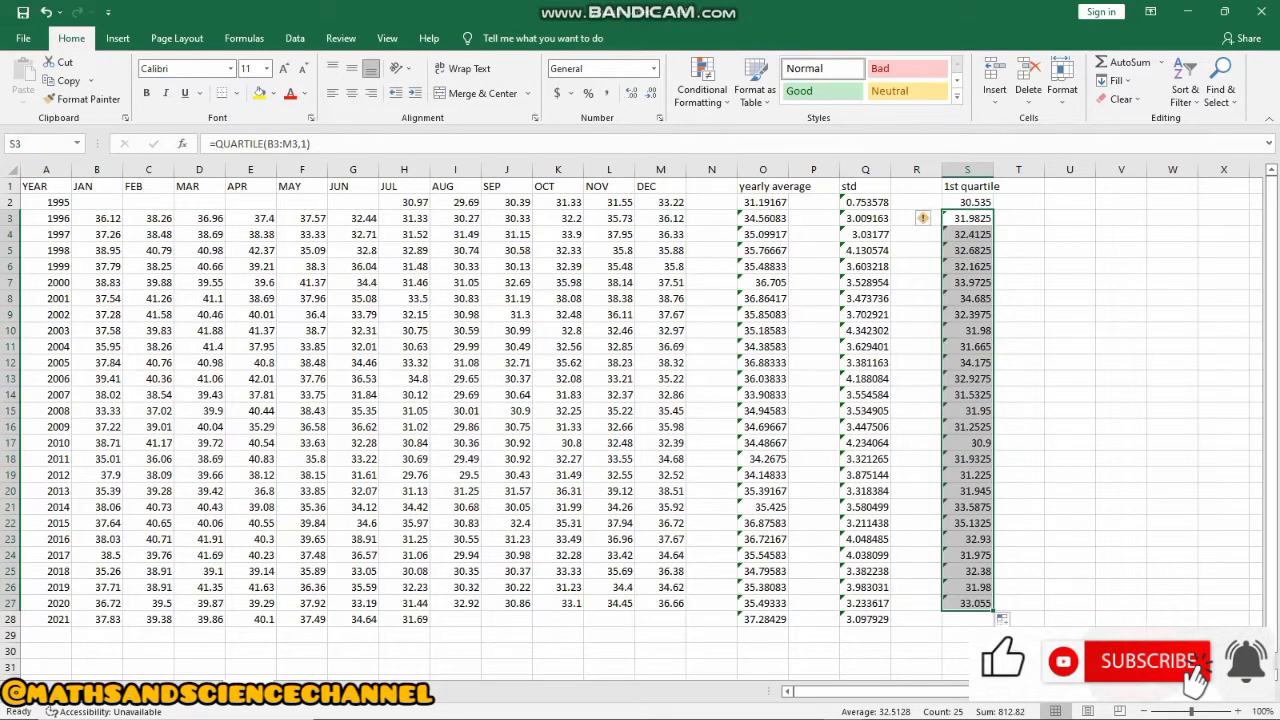
# Calculate the 2021 first quartile in cell S28 with =QUARTILE(B28:H28,1), covering January to July
pyautogui.doubleClick(967, 619)
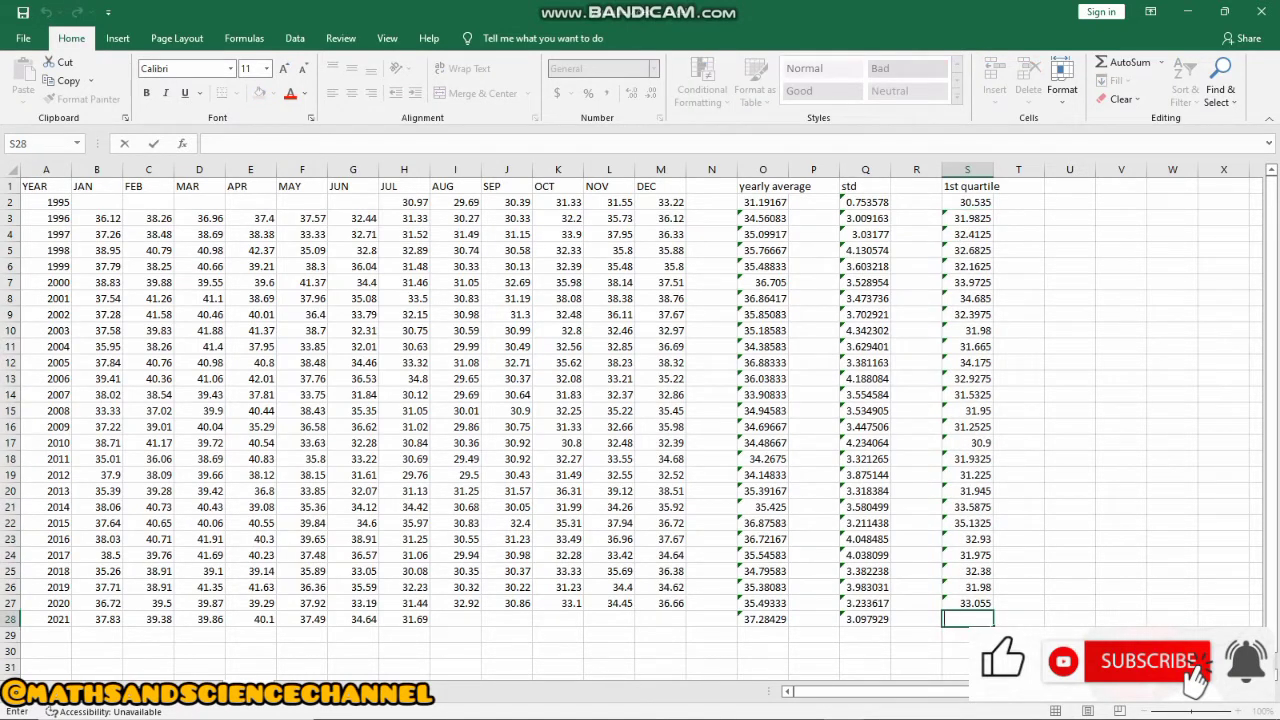
pyautogui.write('=q')
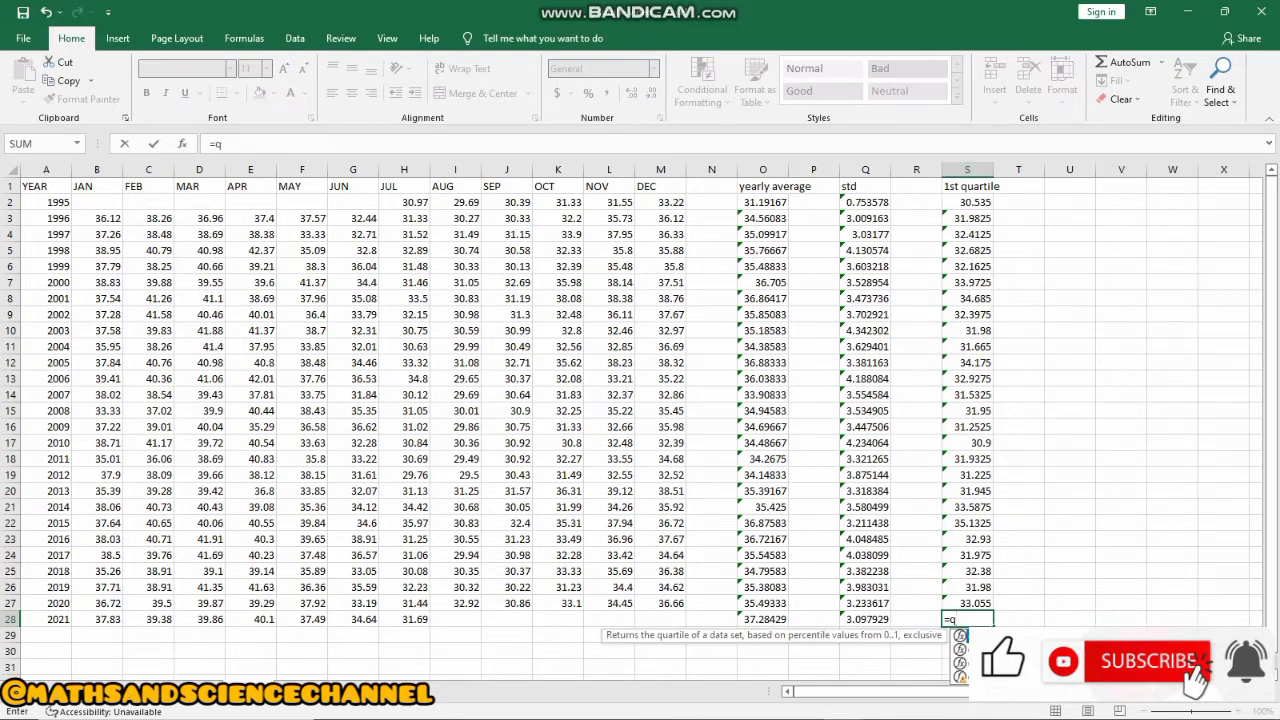
pyautogui.write('uartile')
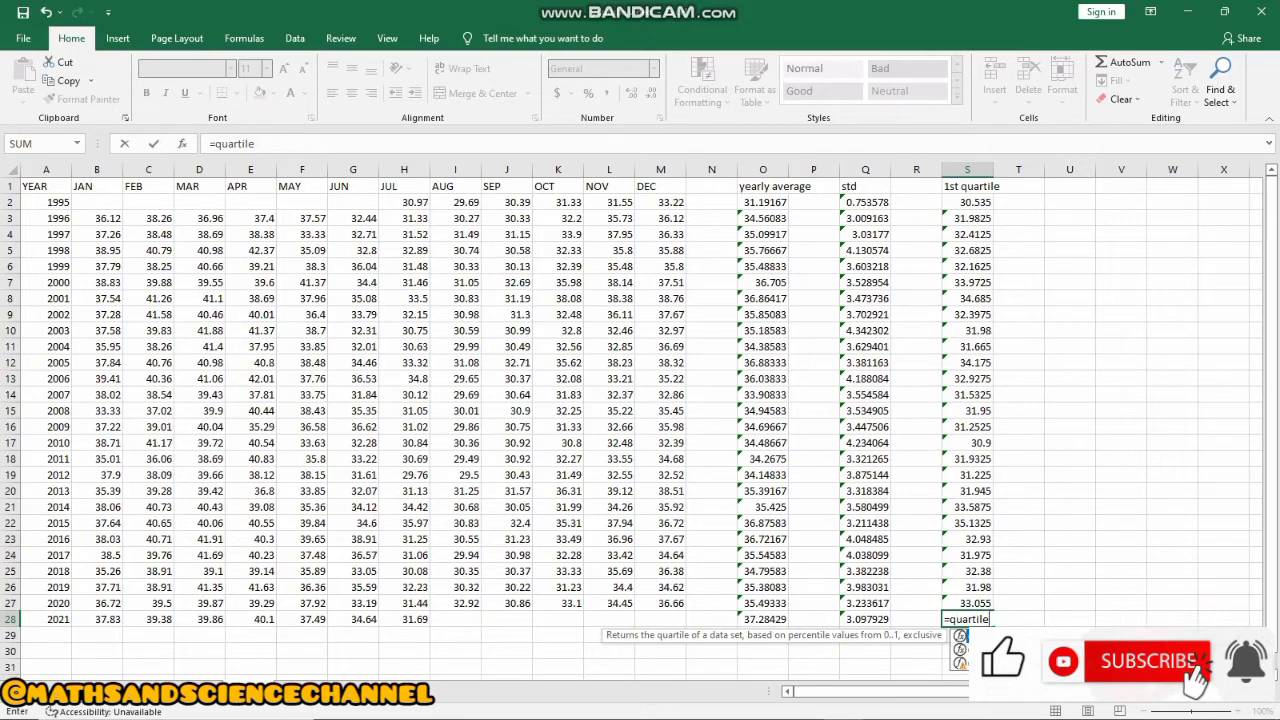
pyautogui.write('(')
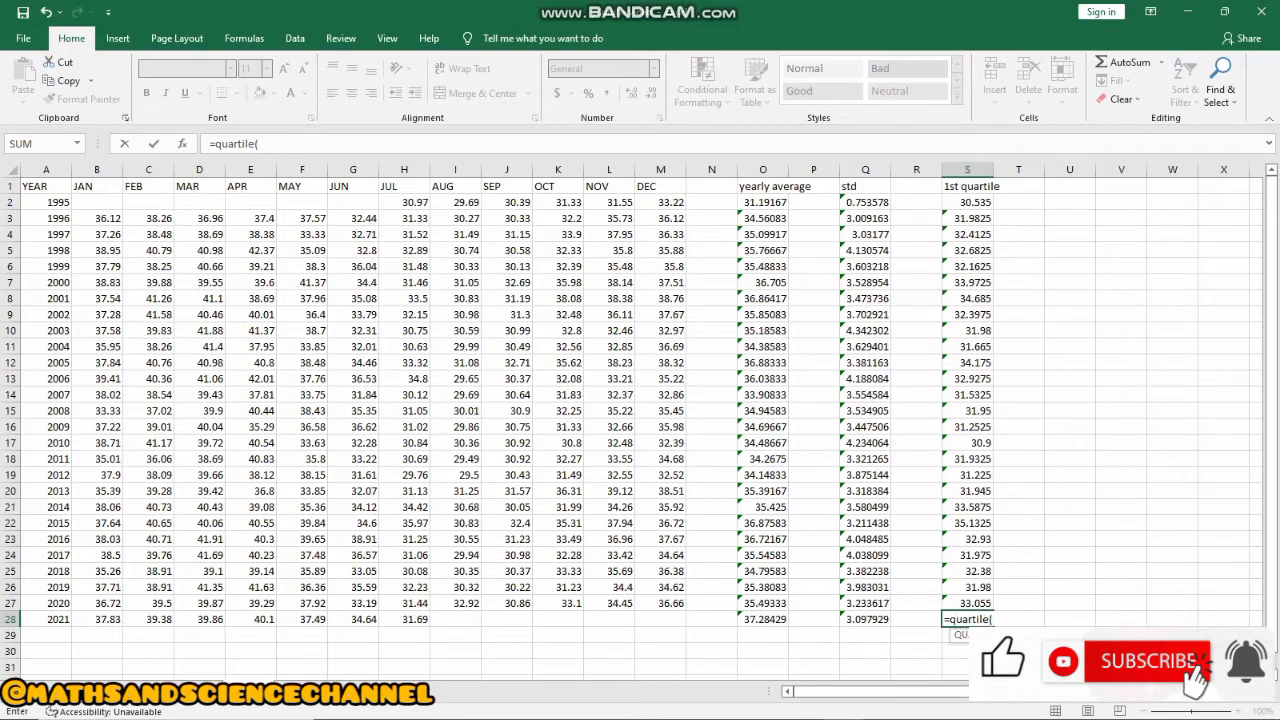
pyautogui.moveTo(97, 619); pyautogui.dragTo(420, 620)
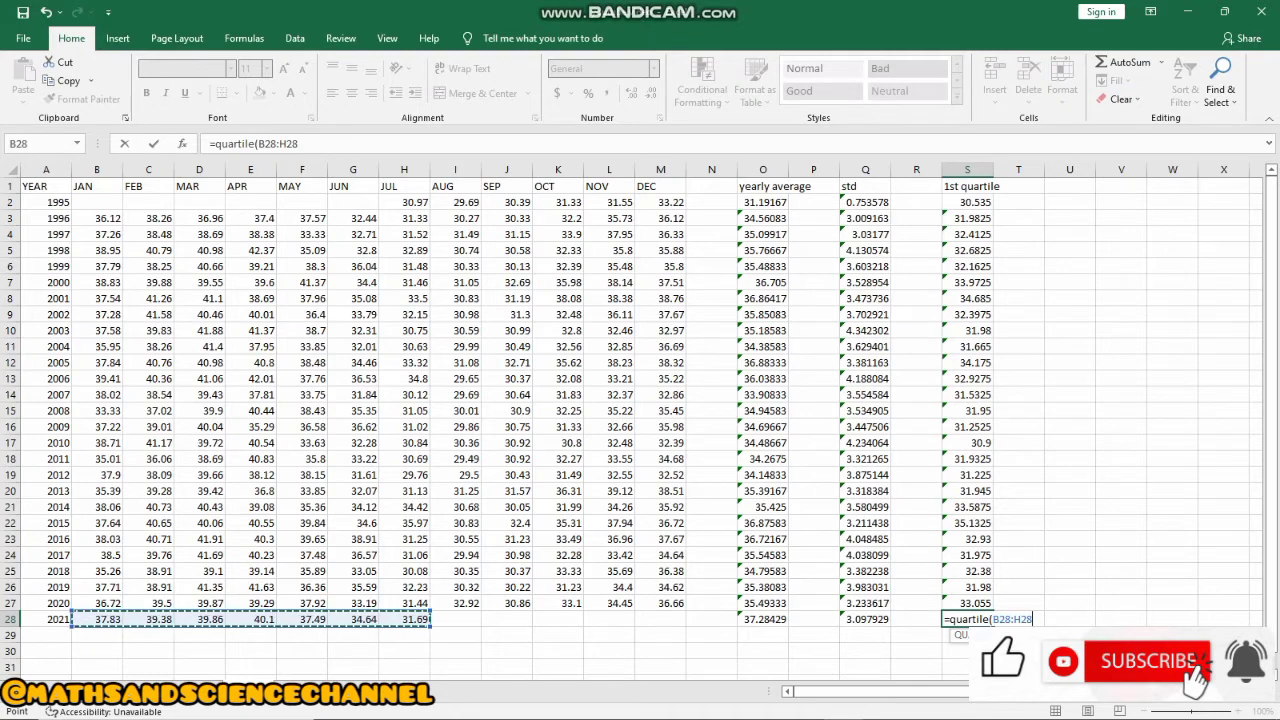
pyautogui.write(',')
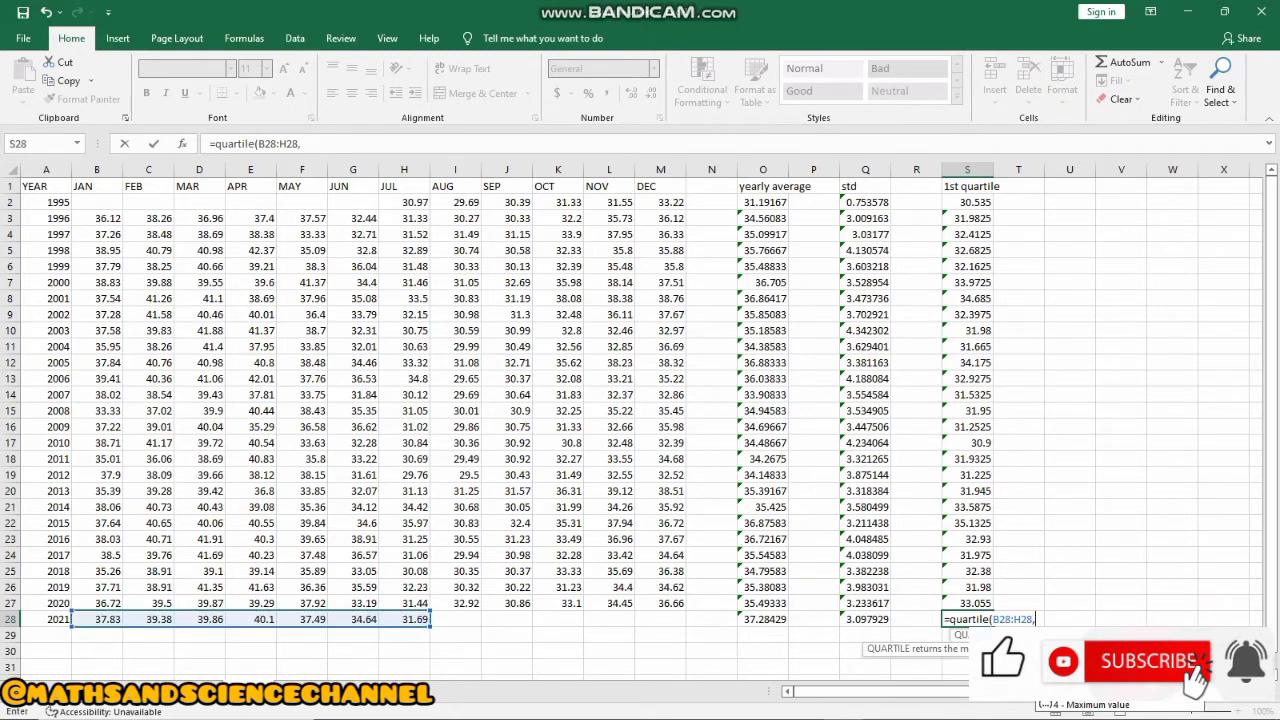
pyautogui.write('1)')
pyautogui.press('Return')
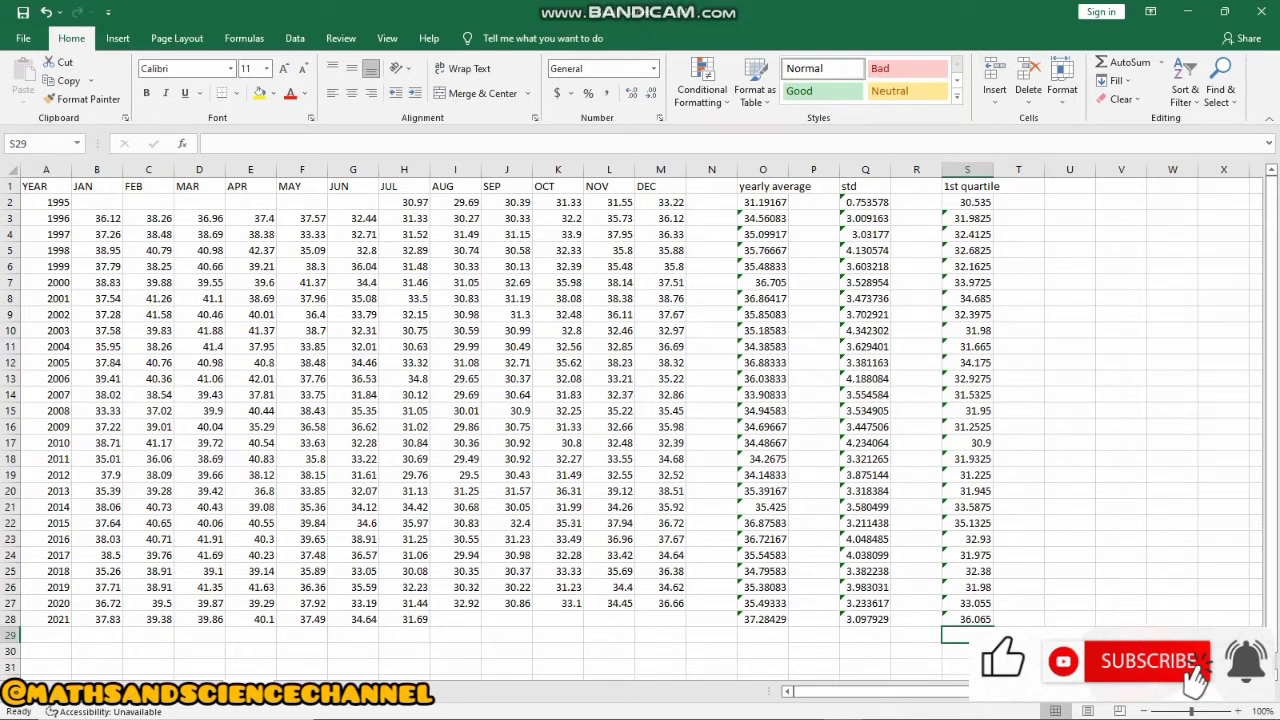
# Enter the column heading "3rd quartile" in cell U1
pyautogui.click(1069, 186)
pyautogui.write('3r')
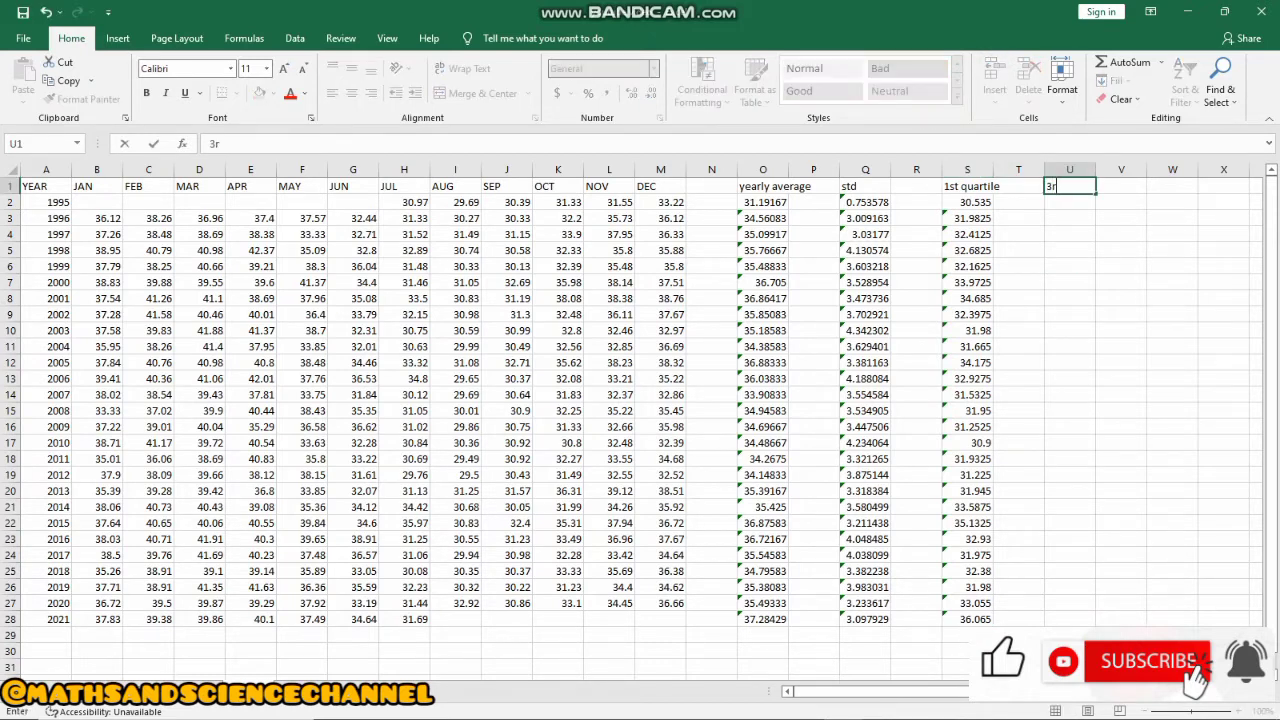
pyautogui.write('d quartile')
pyautogui.press('Return')
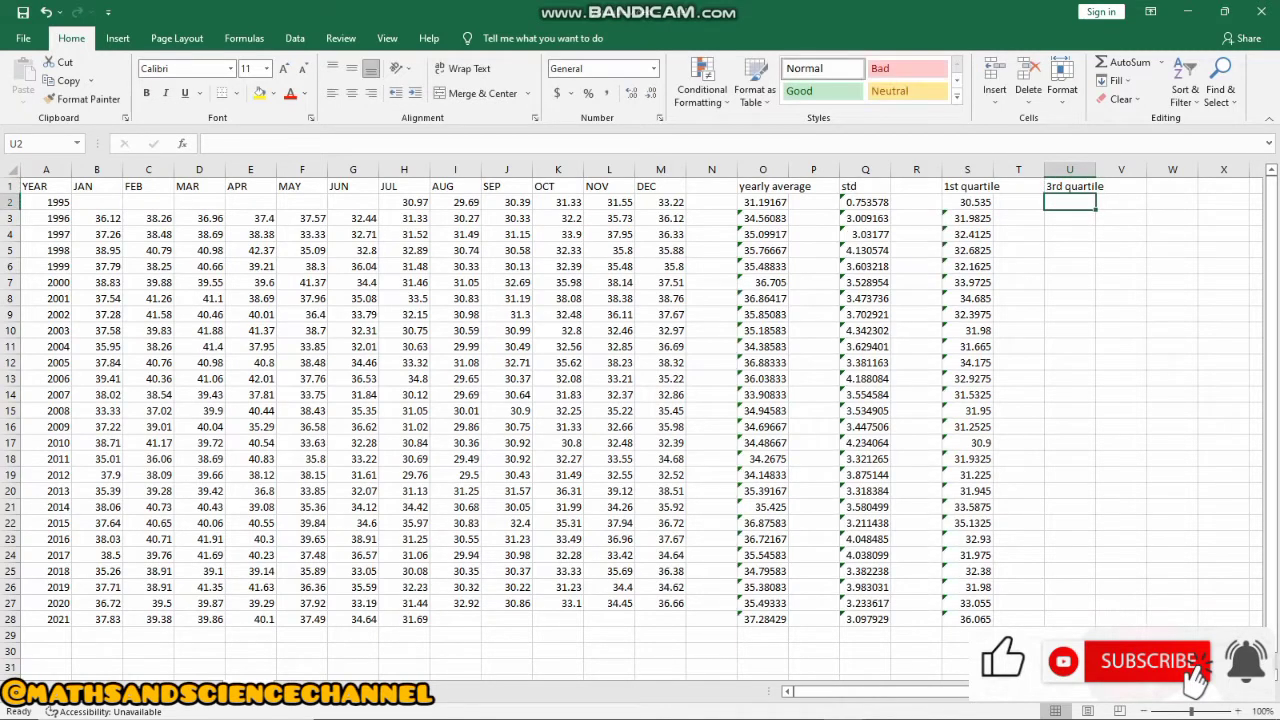
# Enter =QUARTILE(H2:M2,1) for 1995 in cell U2 of the 3rd quartile column
pyautogui.write('=')
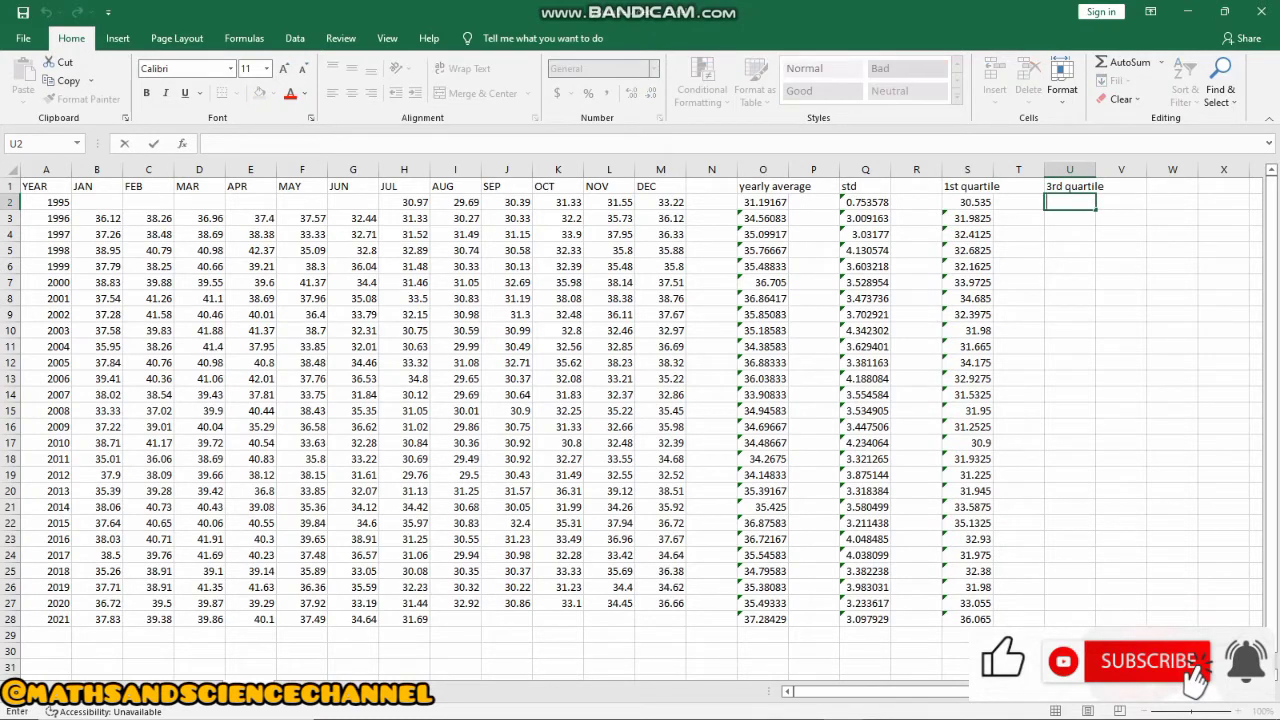
pyautogui.write('quar')
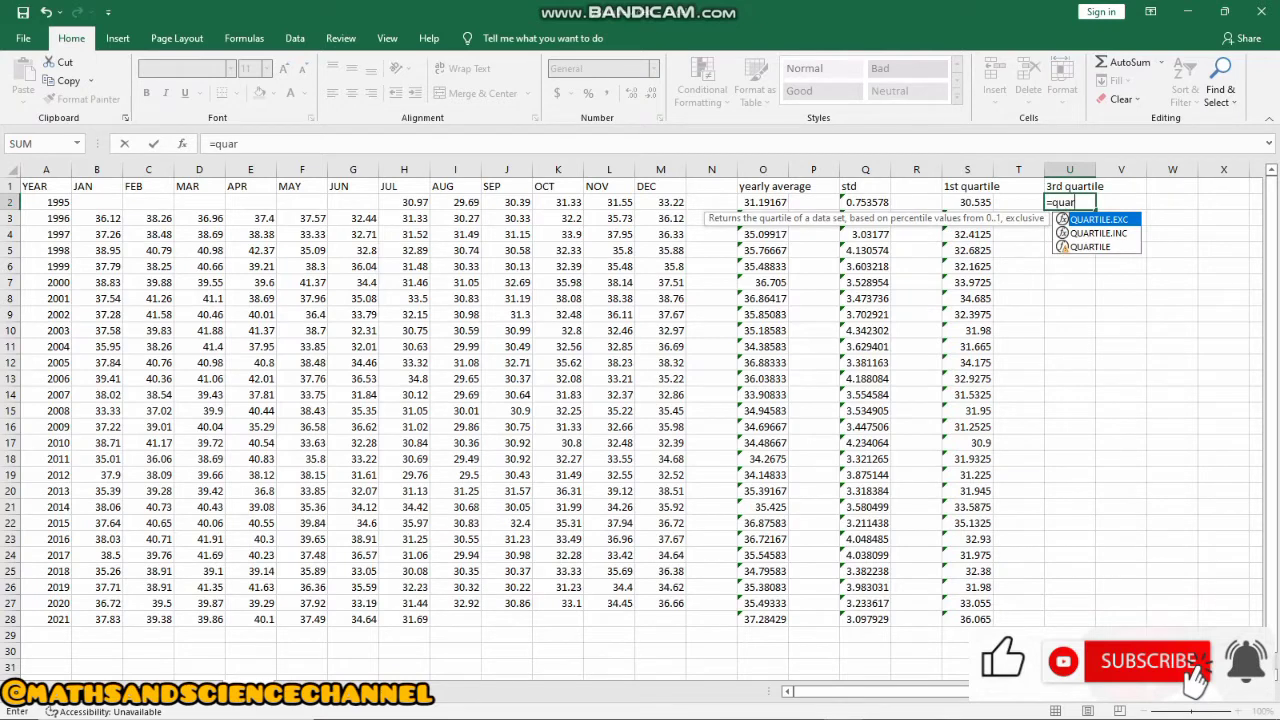
pyautogui.write('tile(')
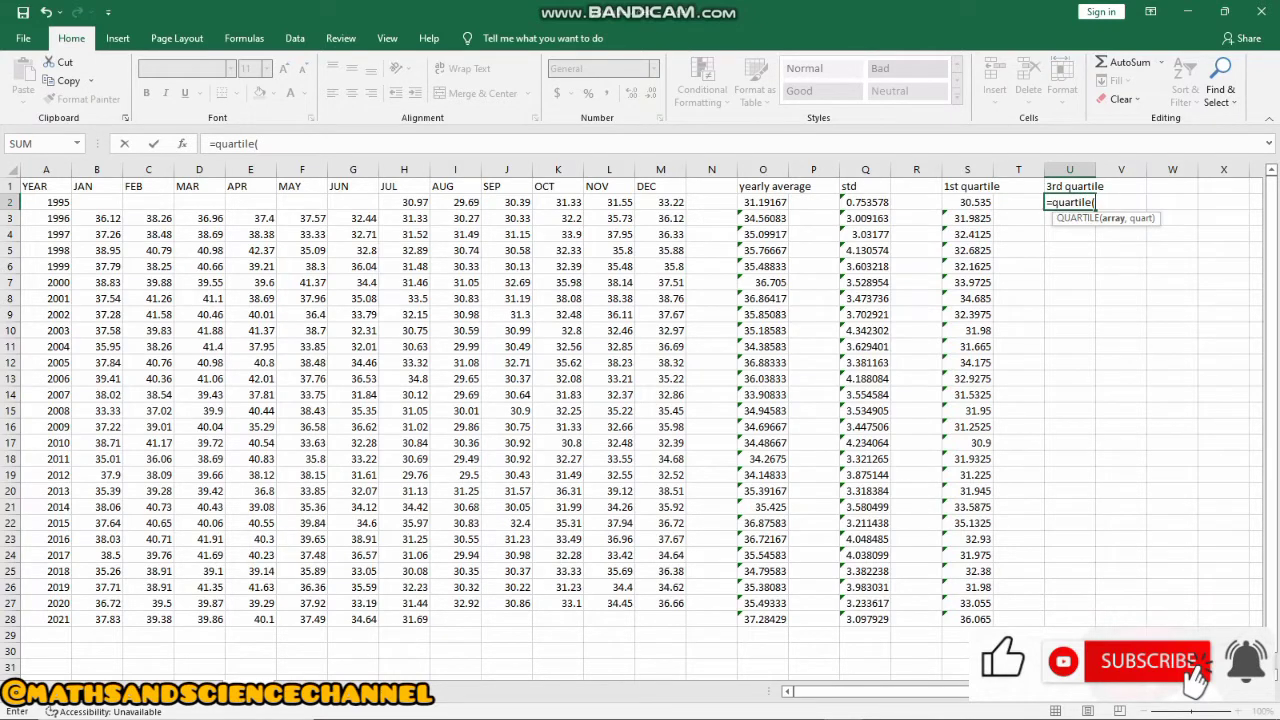
pyautogui.moveTo(404, 202); pyautogui.dragTo(660, 202)
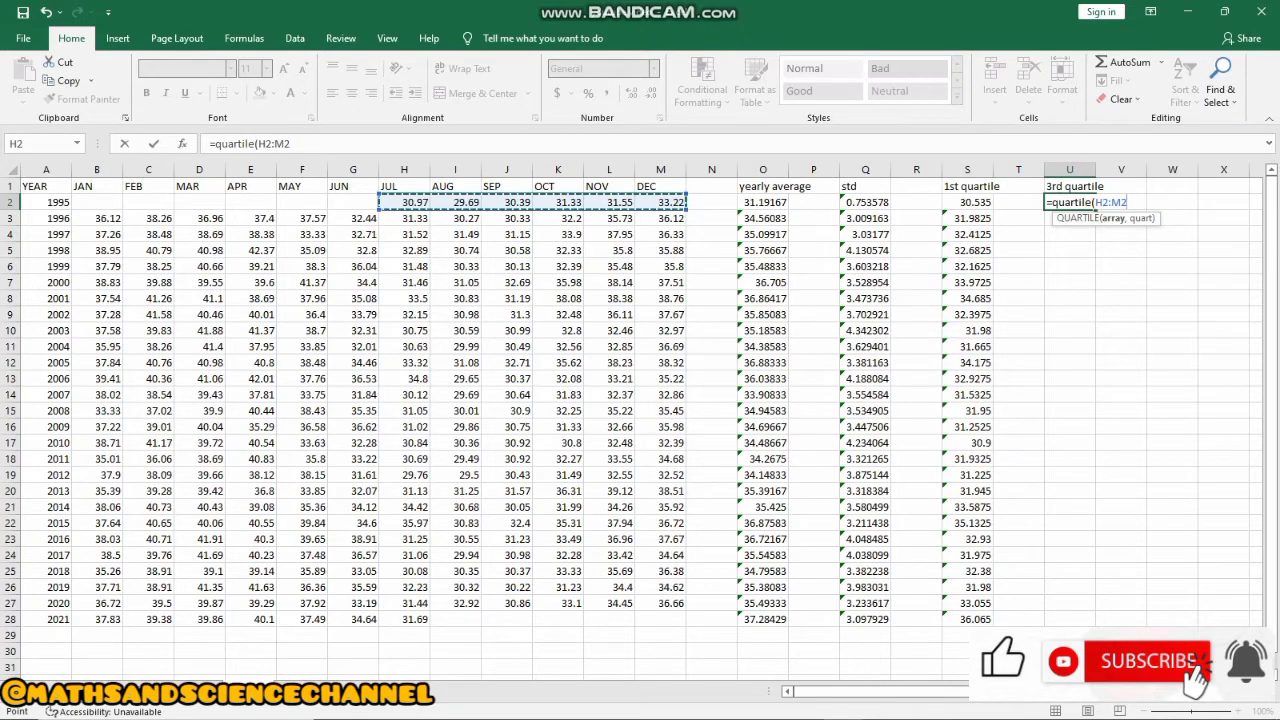
pyautogui.write(',')
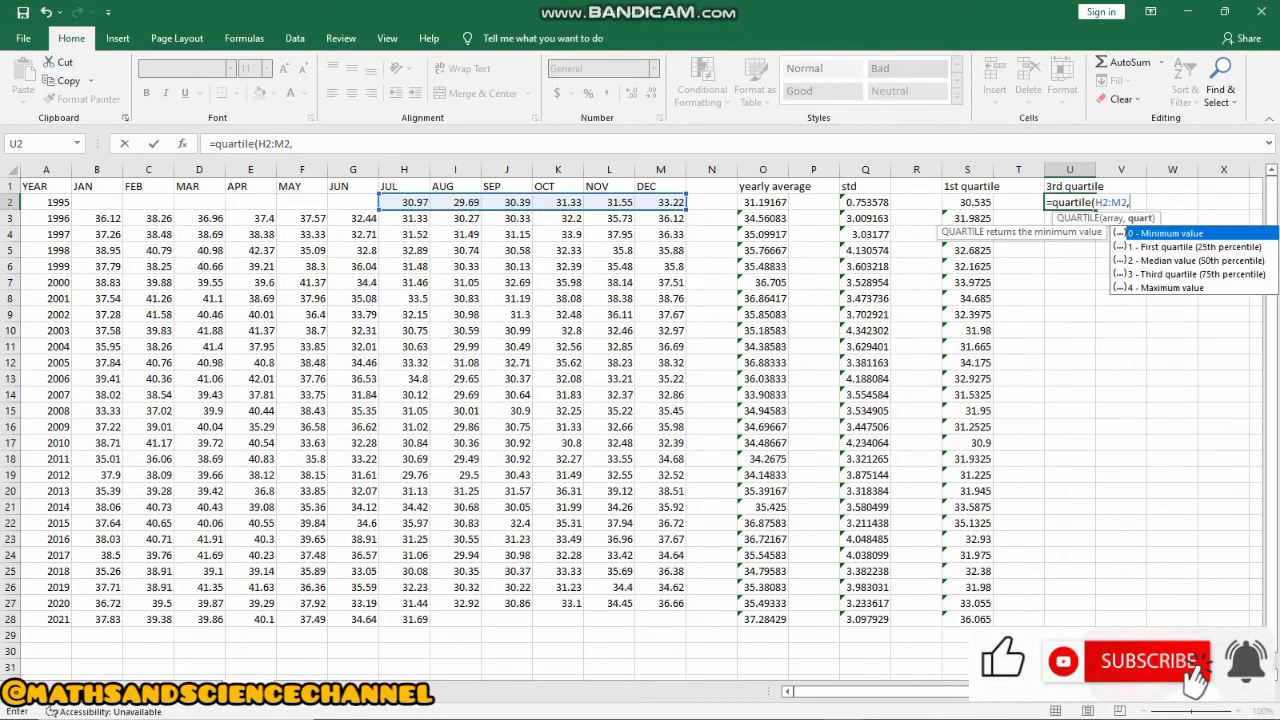
pyautogui.write('1)')
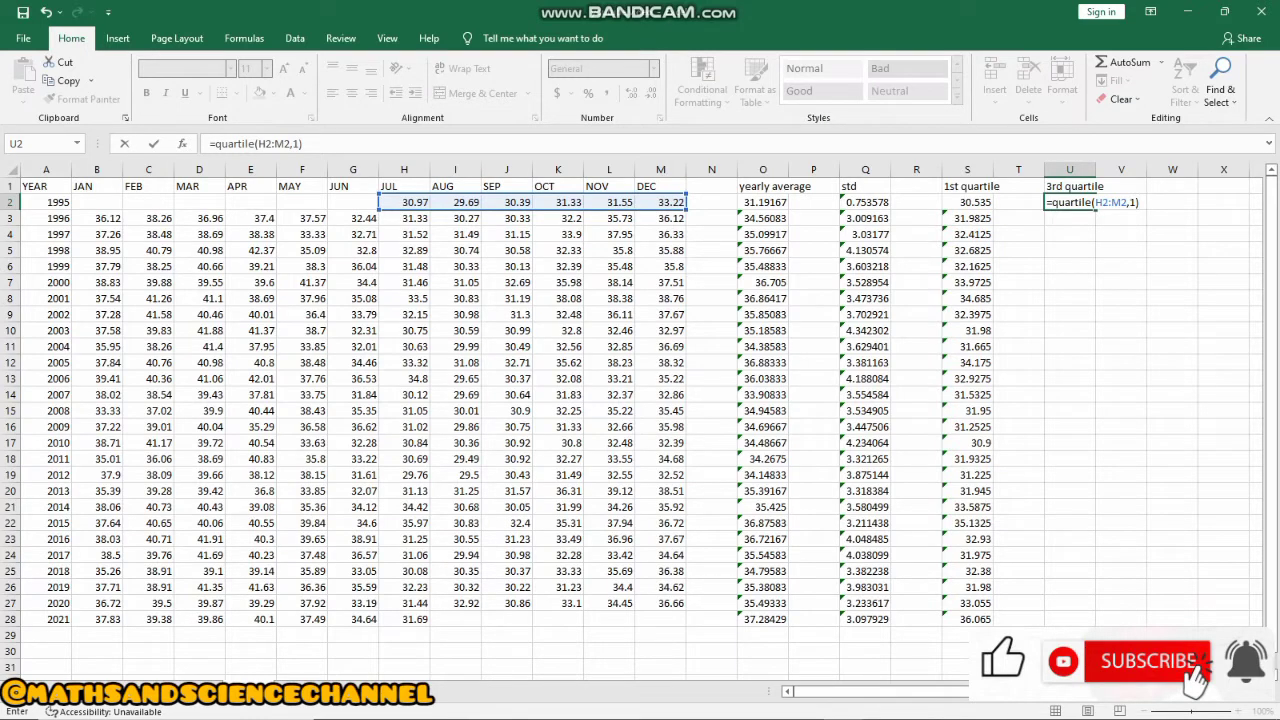
pyautogui.press('Return')
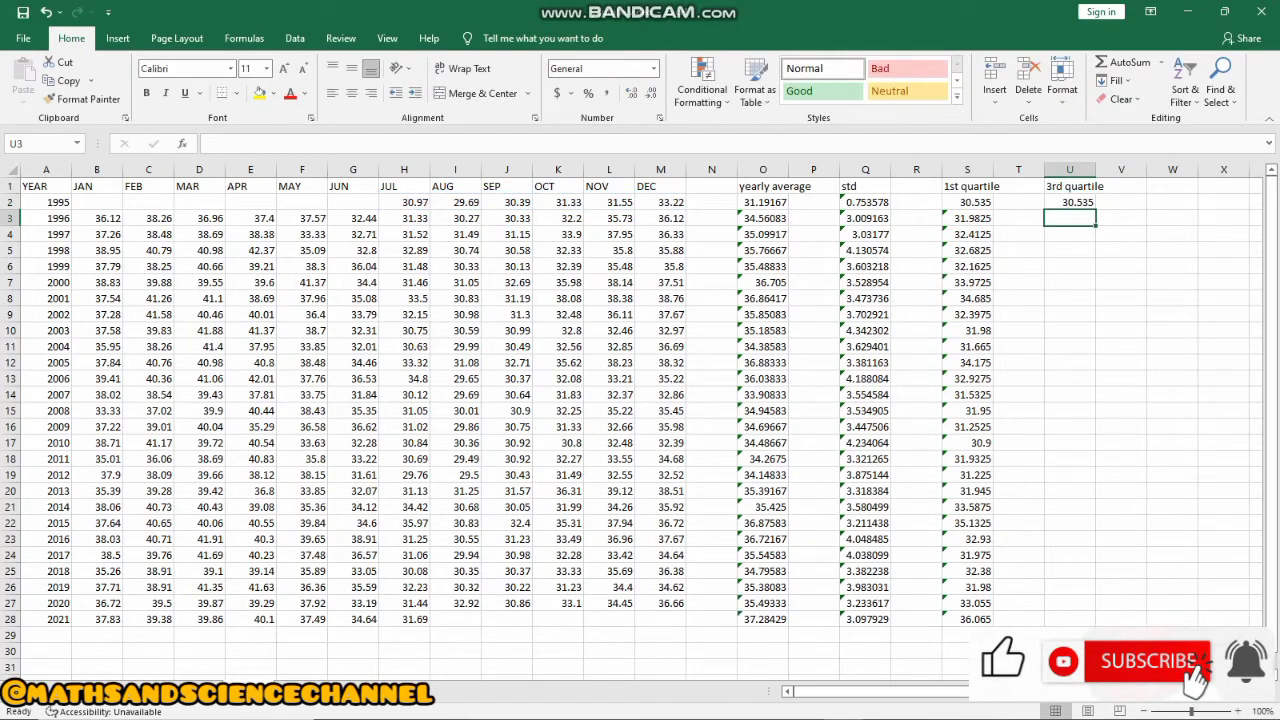
# Calculate the 1996 third quartile in cell U3 with =QUARTILE(B3:M3,3) and fill the formula down to U27
pyautogui.write('=')
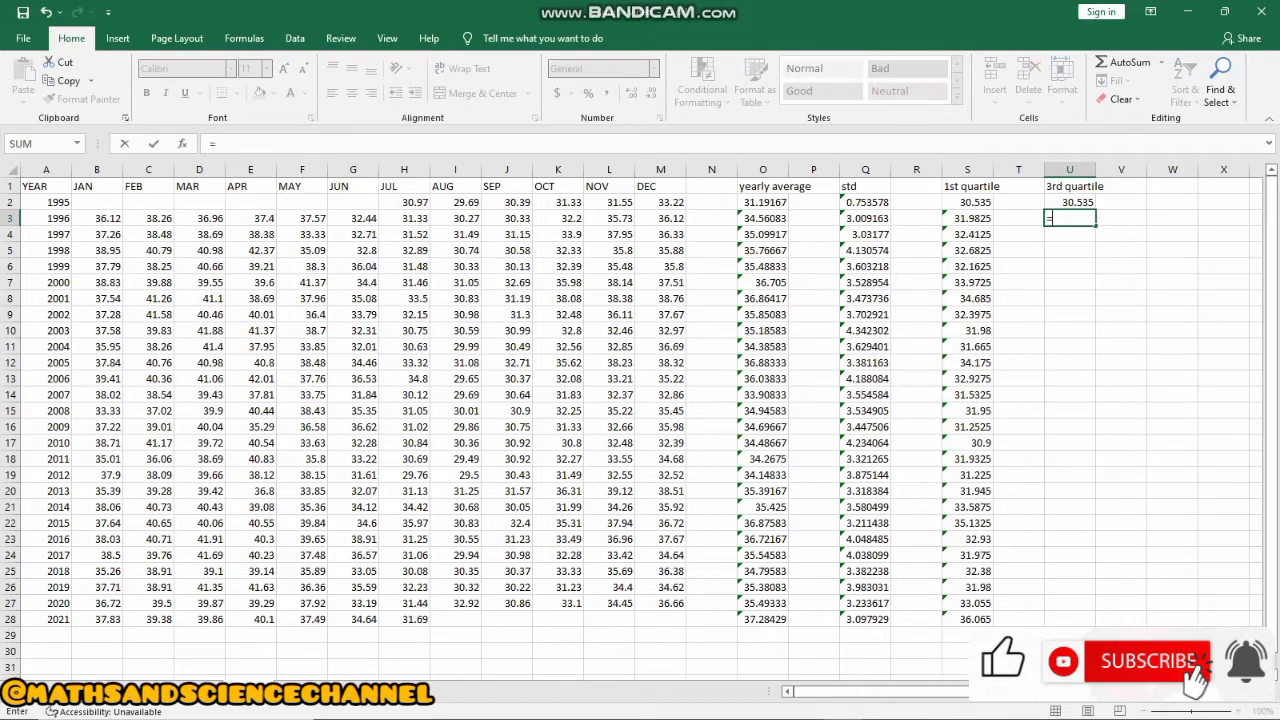
pyautogui.write('quat')
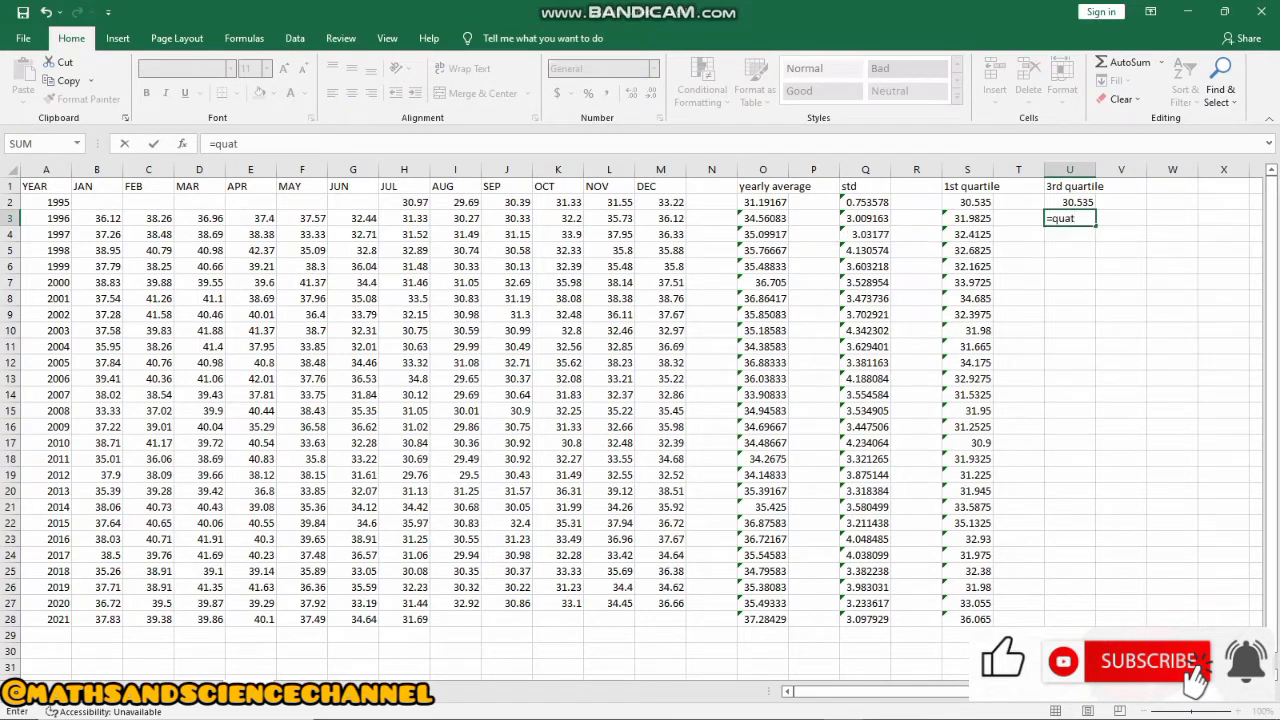
pyautogui.press('BackSpace')
pyautogui.write('rtil')
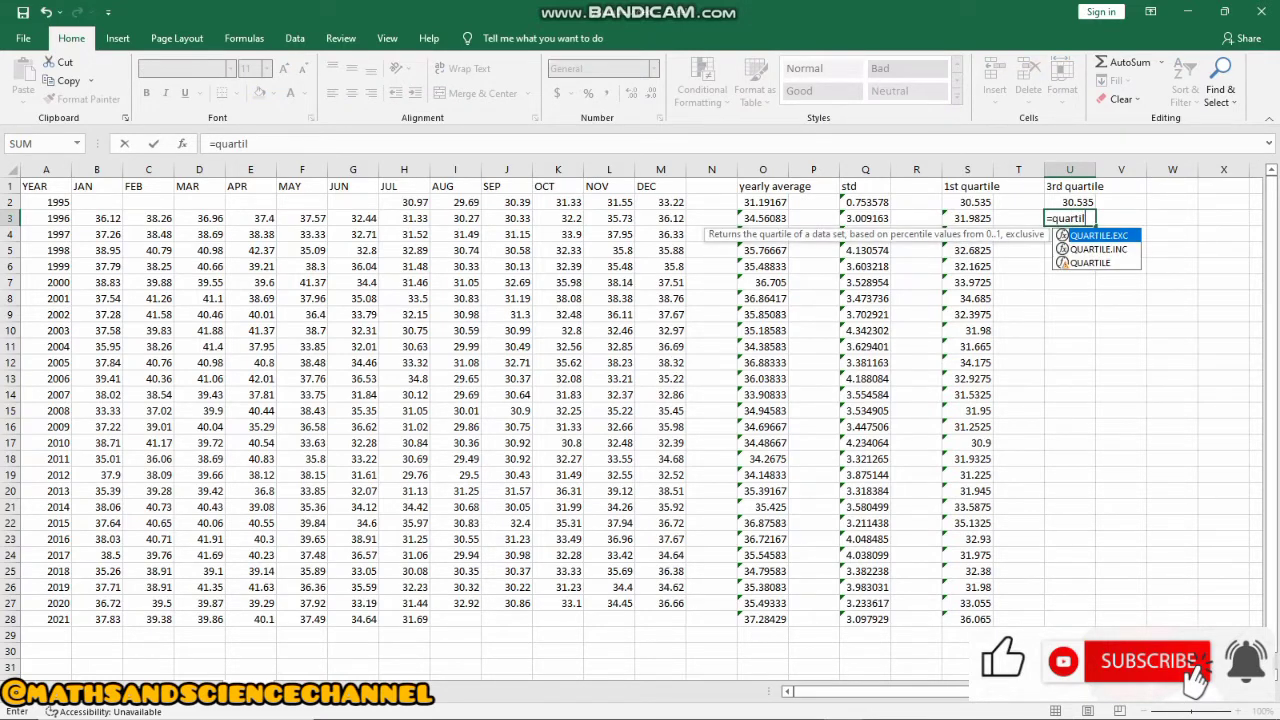
pyautogui.write('e(')
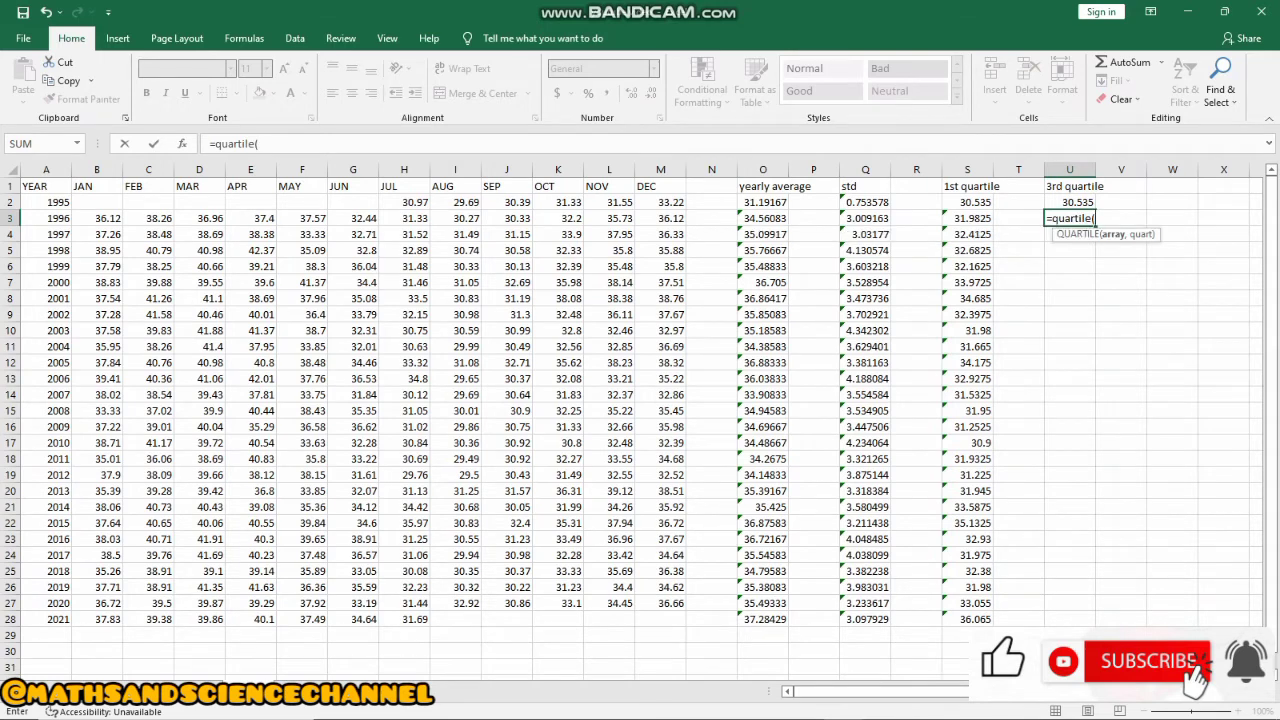
pyautogui.moveTo(97, 218); pyautogui.dragTo(686, 220)
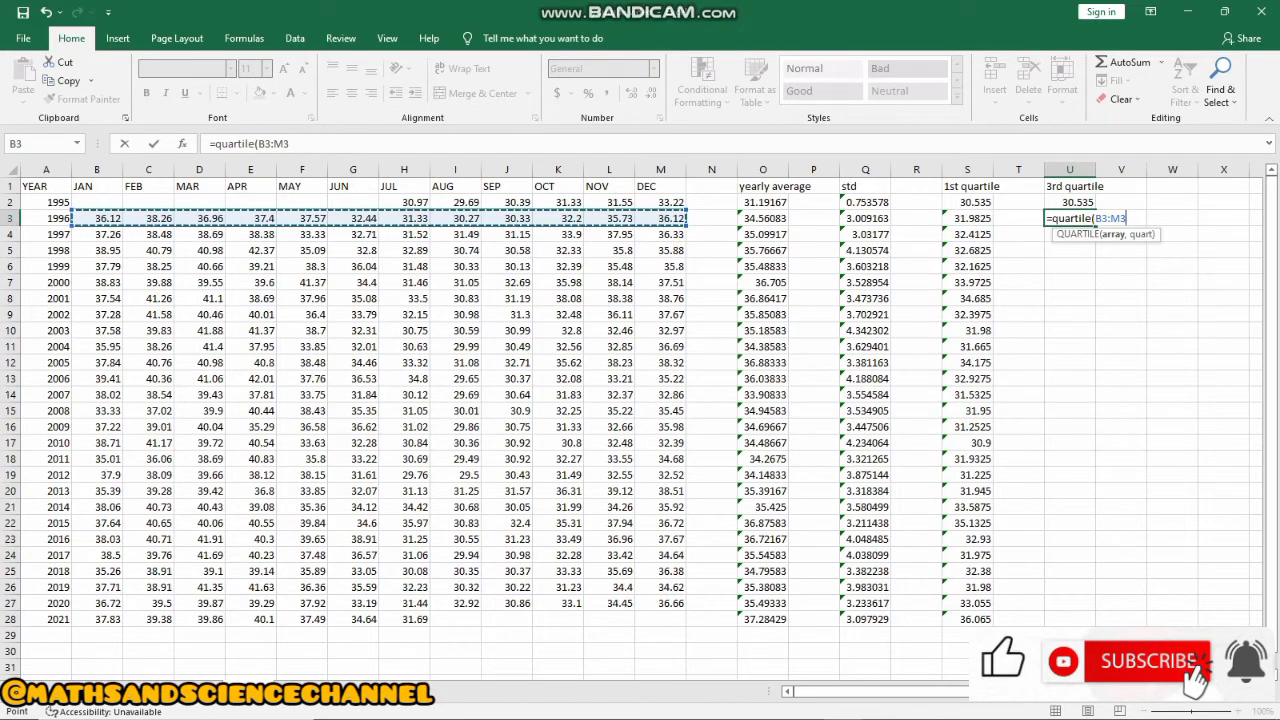
pyautogui.write(',')
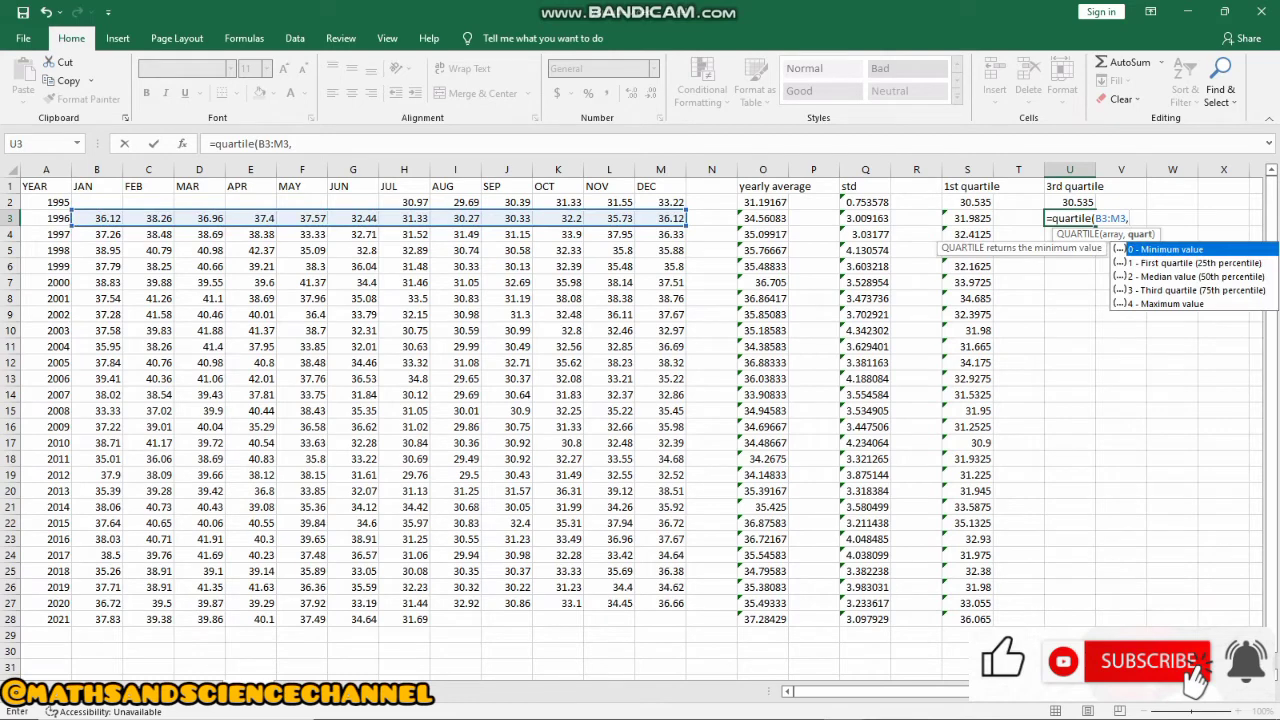
pyautogui.write('3)')
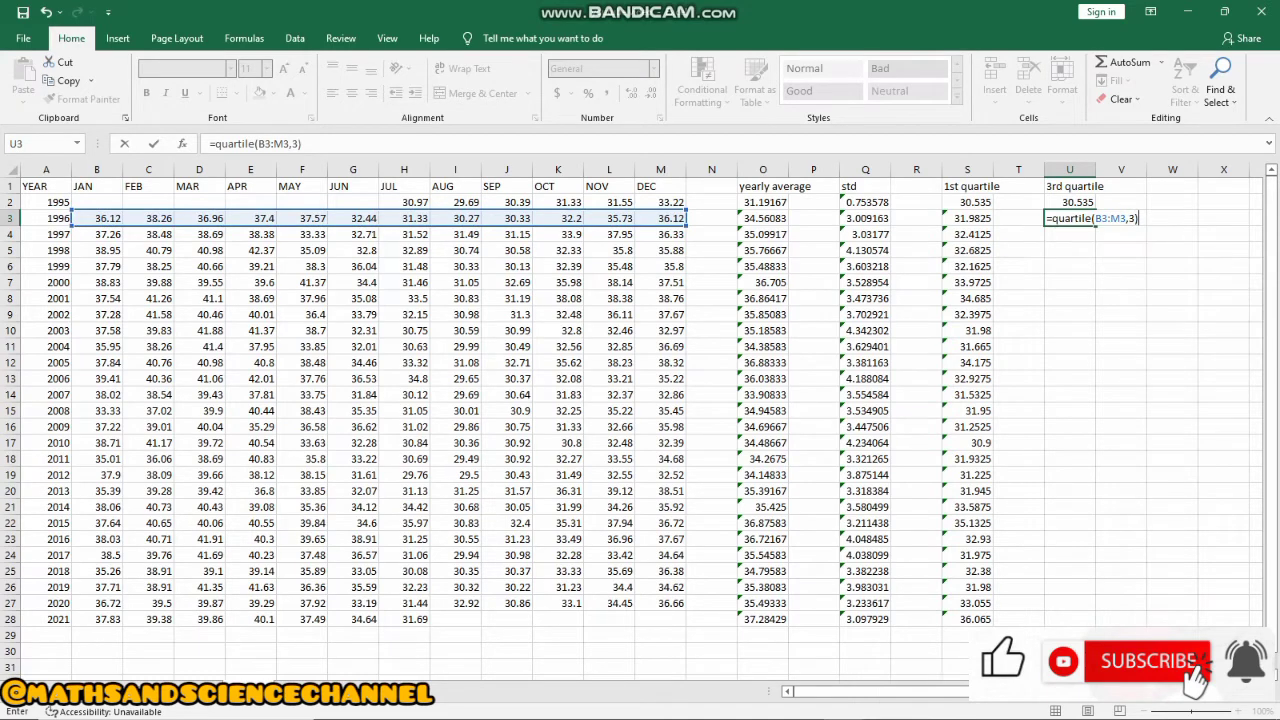
pyautogui.press('Return')
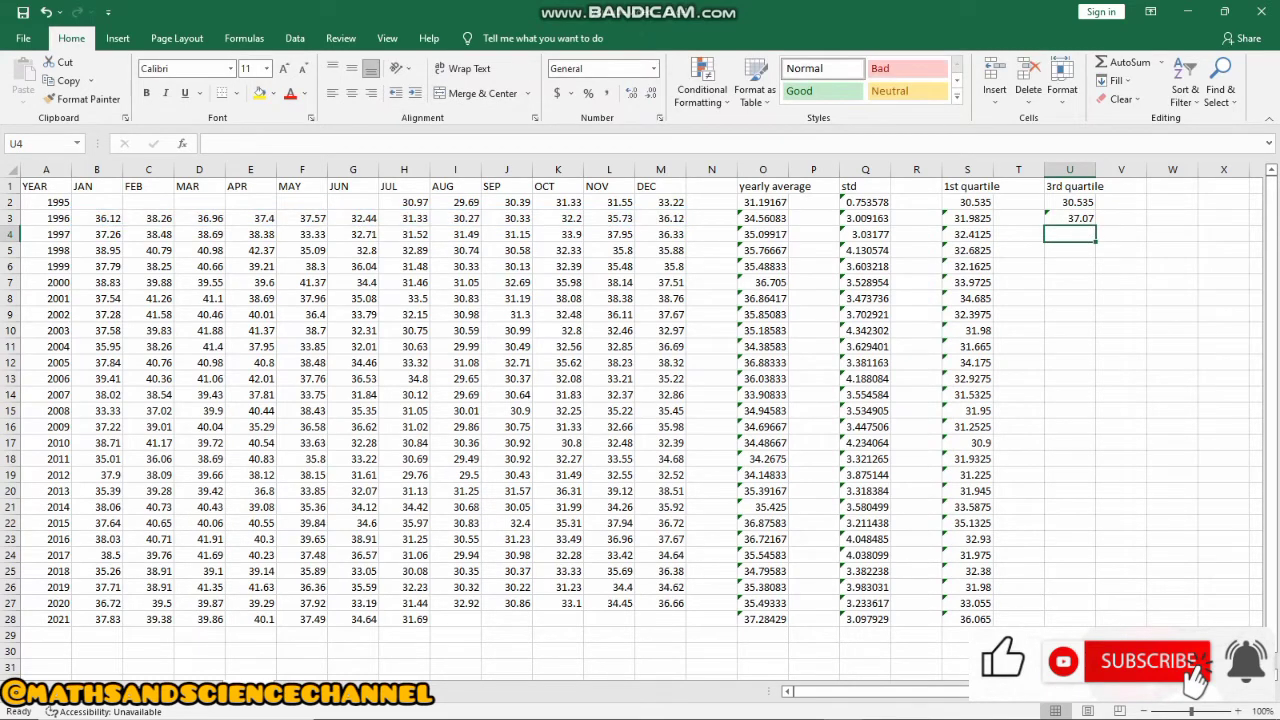
pyautogui.click(1069, 218)
pyautogui.moveTo(1096, 226); pyautogui.dragTo(1096, 612)
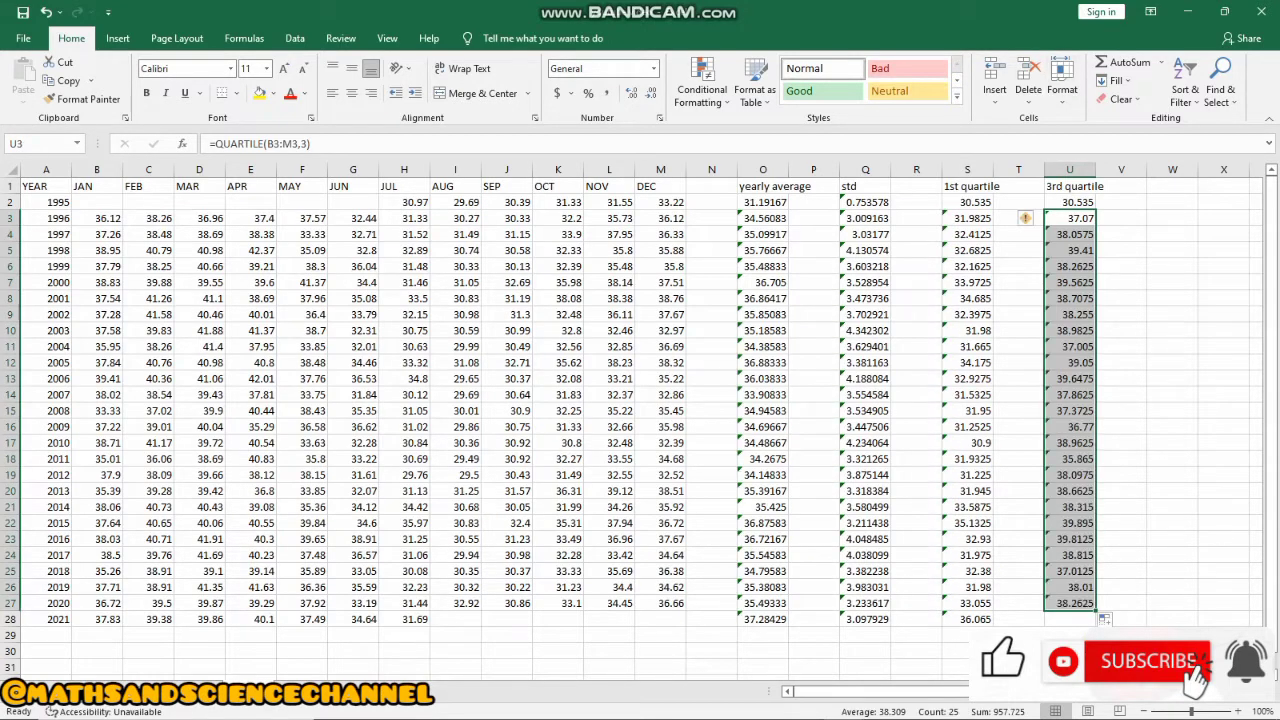
# Correct the 1995 formula in cell U2 to =QUARTILE(H2:M2,3) and check the 1996 formula in U3
pyautogui.click(1070, 202)
pyautogui.press('F2')
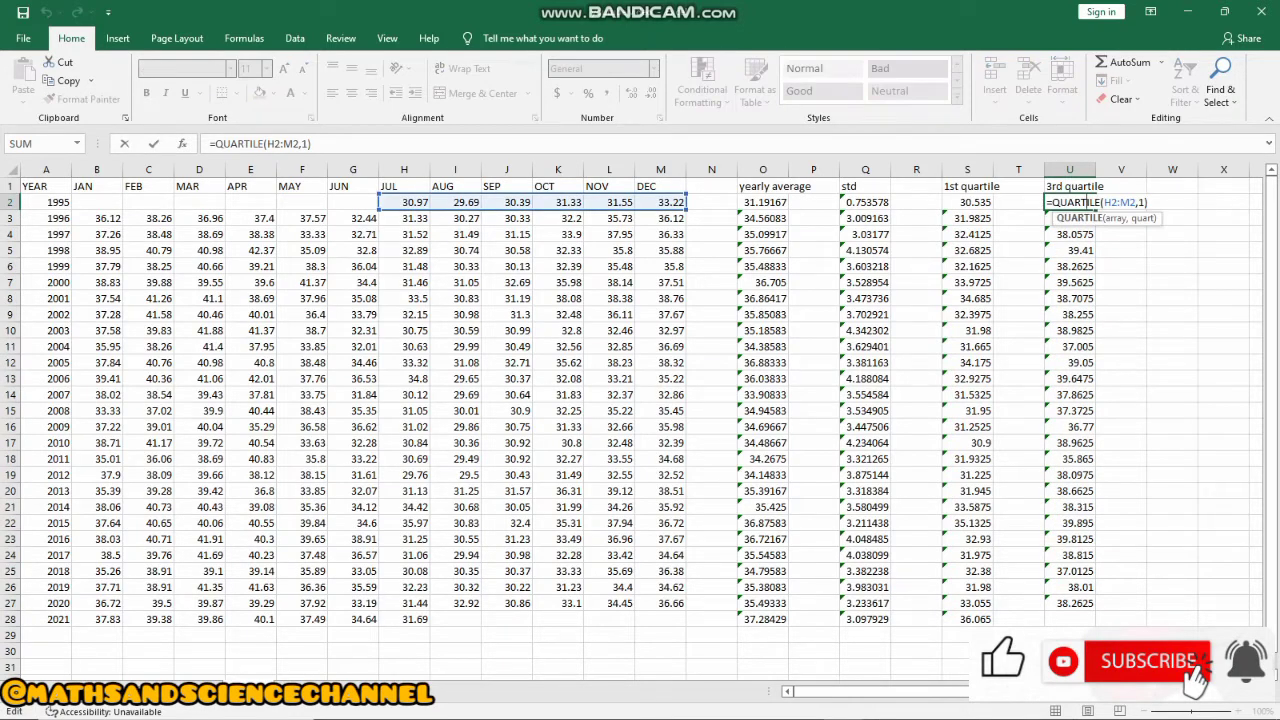
pyautogui.click(1144, 202)
pyautogui.press('BackSpace')
pyautogui.write('3')
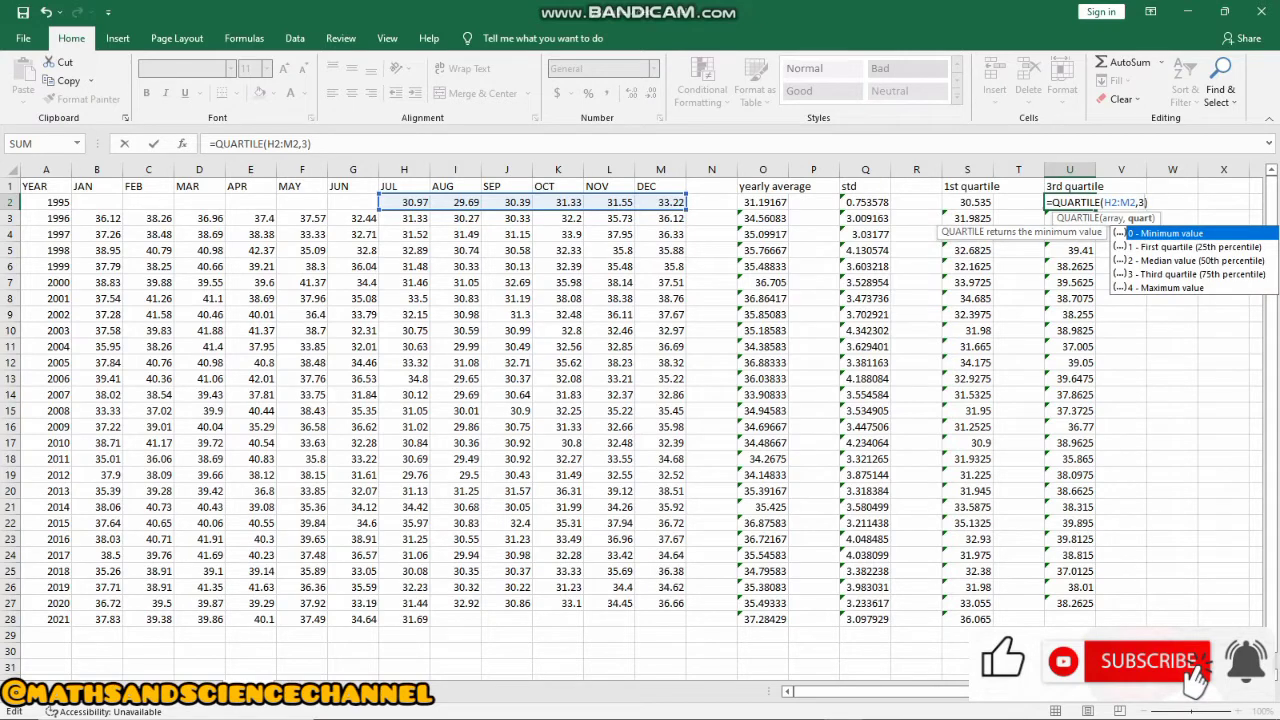
pyautogui.press('Return')
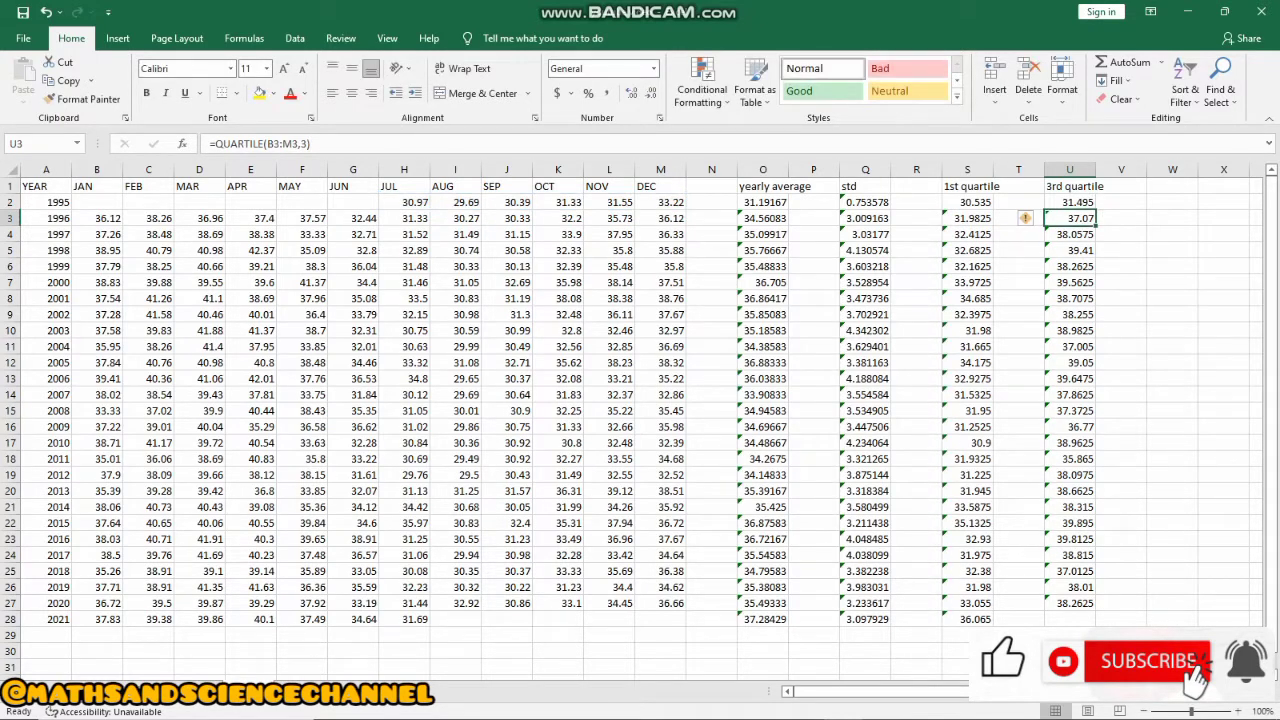
pyautogui.doubleClick(1076, 218)
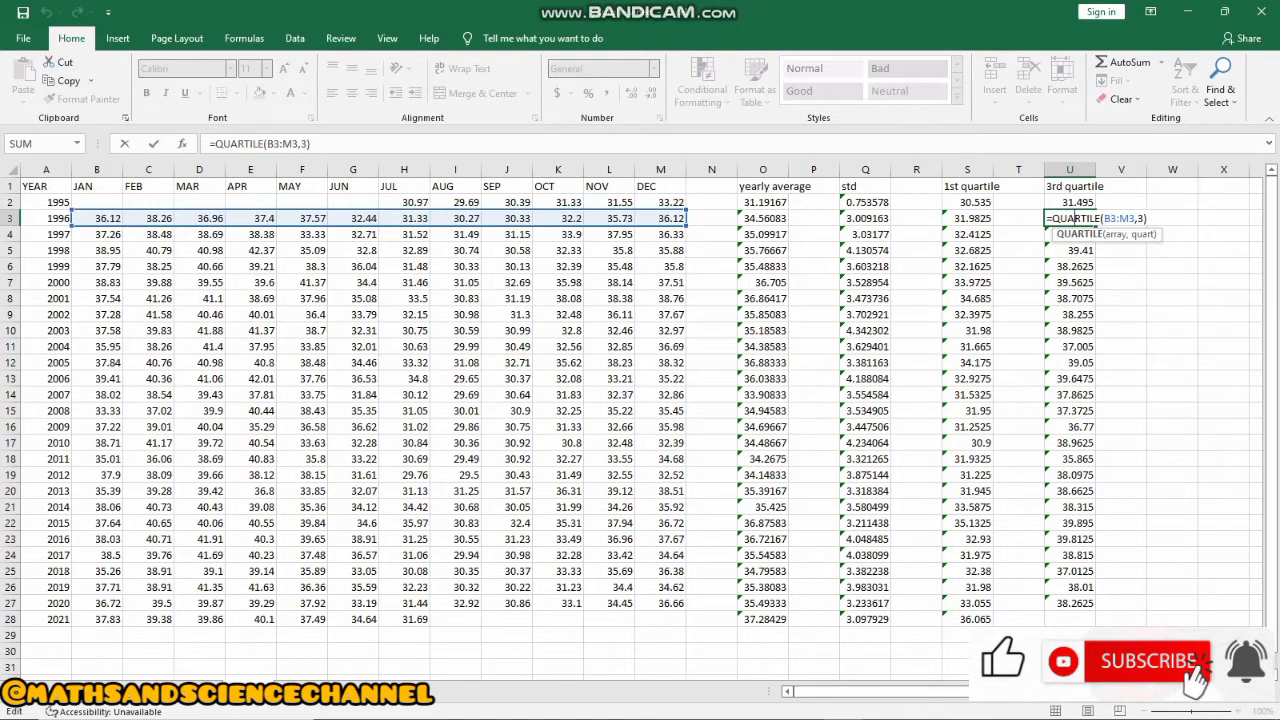
# Calculate the 2021 third quartile in cell U28 with =QUARTILE(B28:H28,3), covering January to July
pyautogui.click(1070, 619)
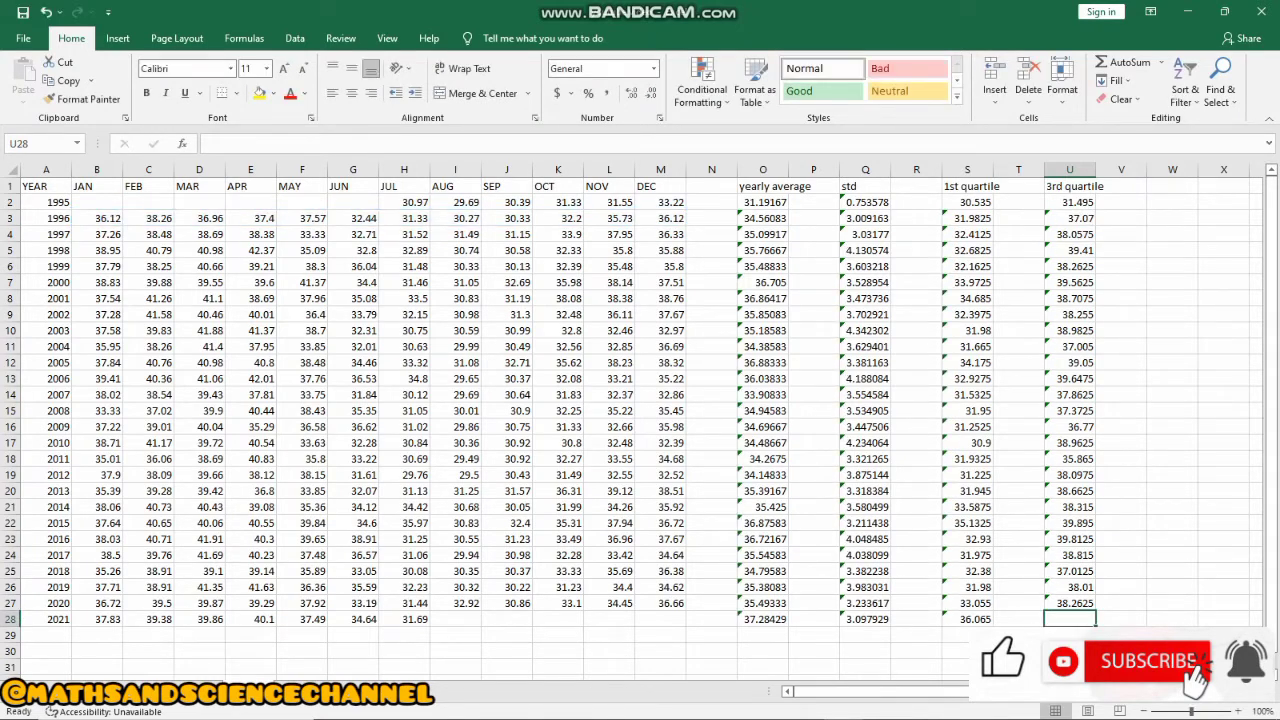
pyautogui.doubleClick(1070, 619)
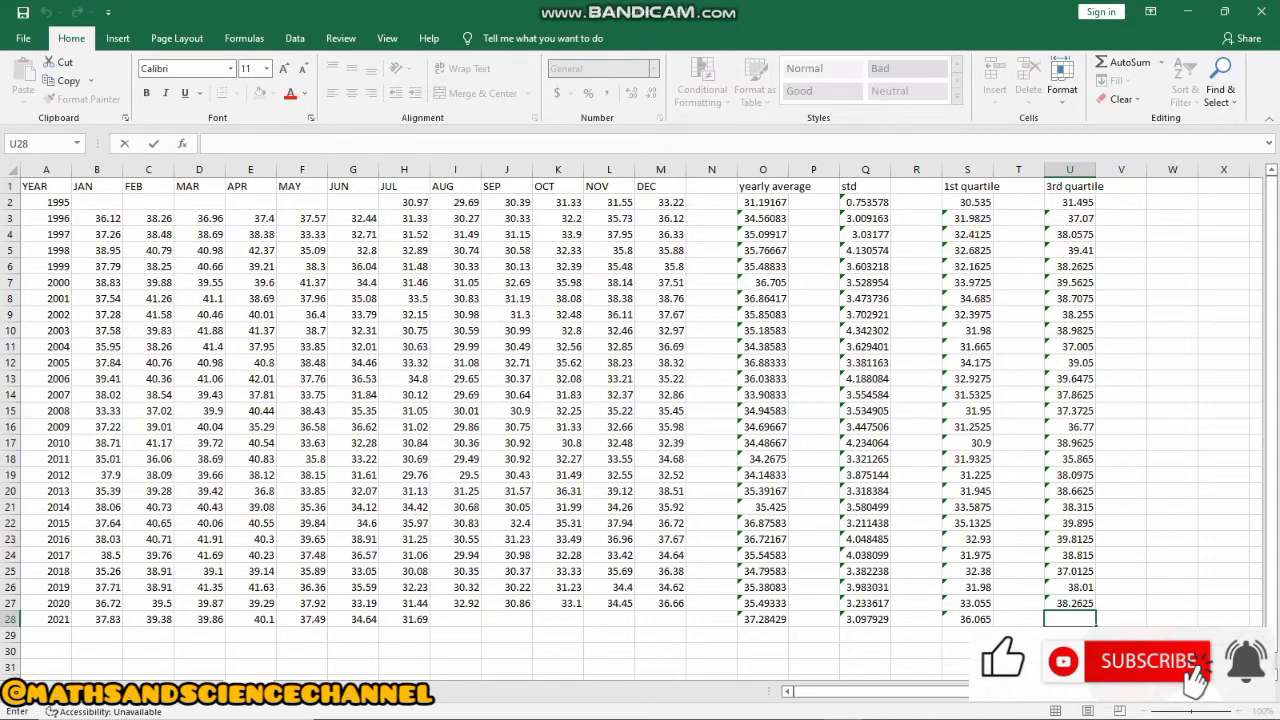
pyautogui.write('=')
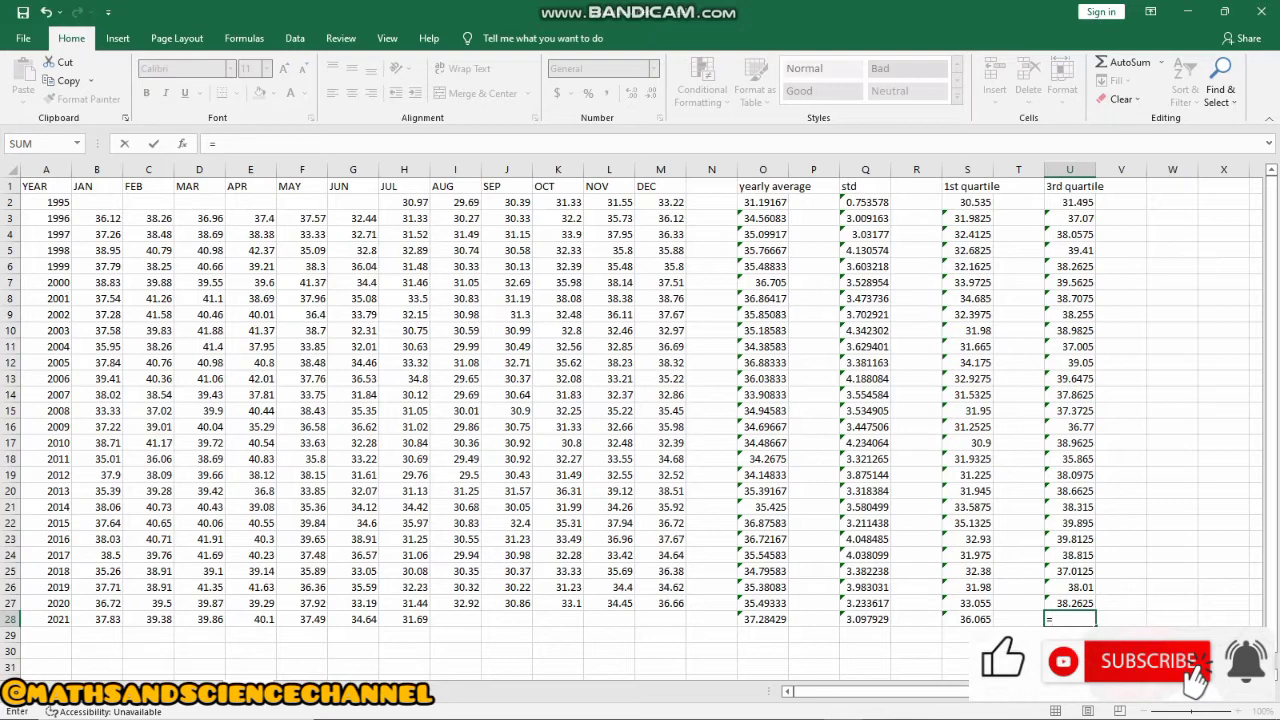
pyautogui.write('quartile')
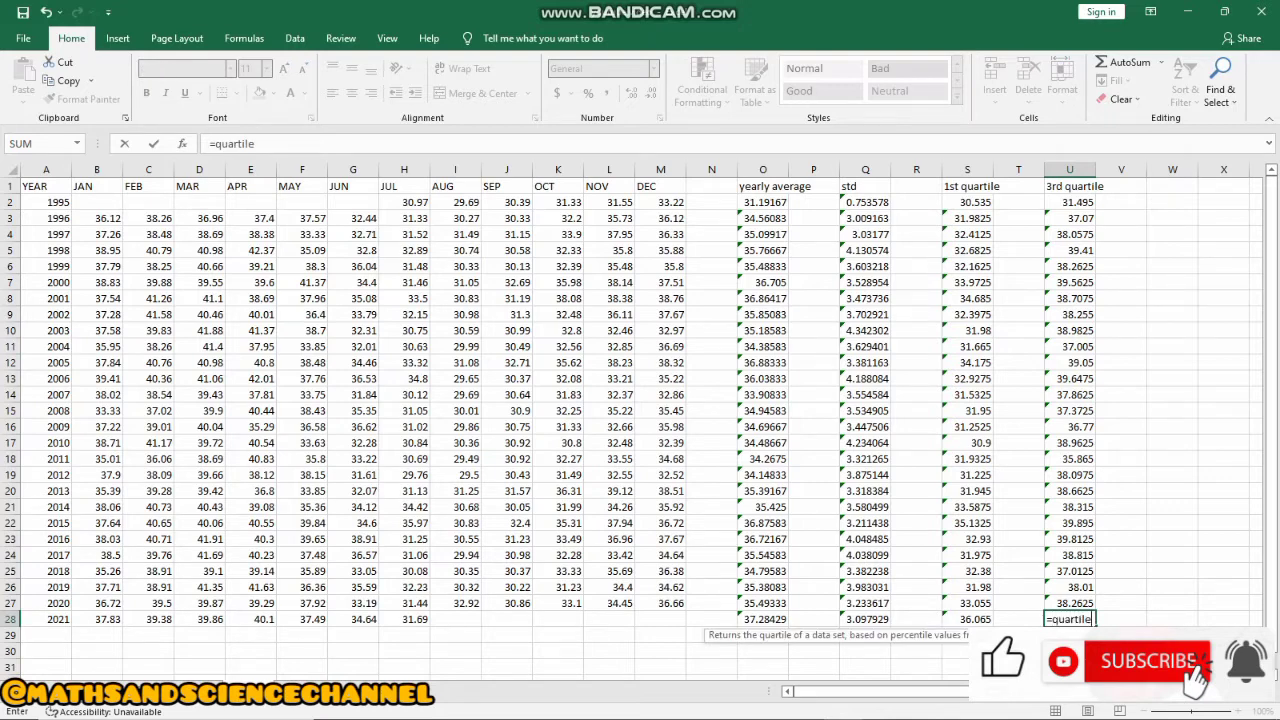
pyautogui.write('(')
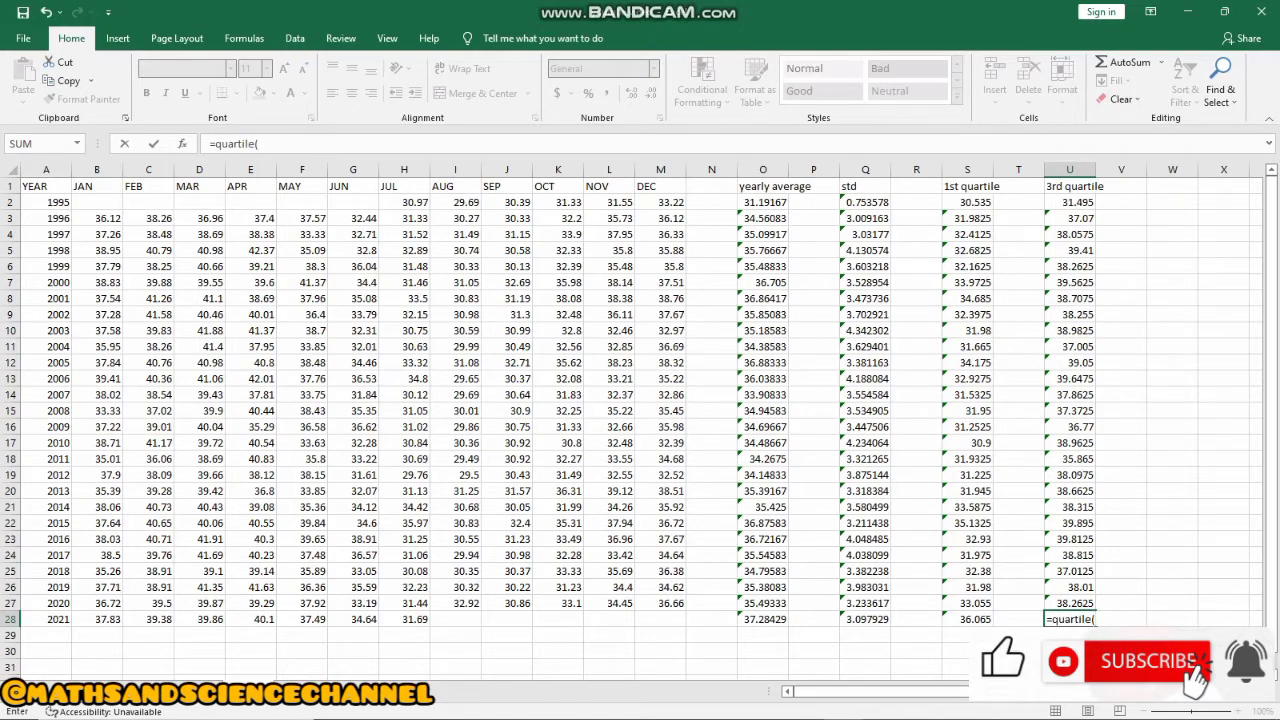
pyautogui.moveTo(97, 619); pyautogui.dragTo(420, 619)
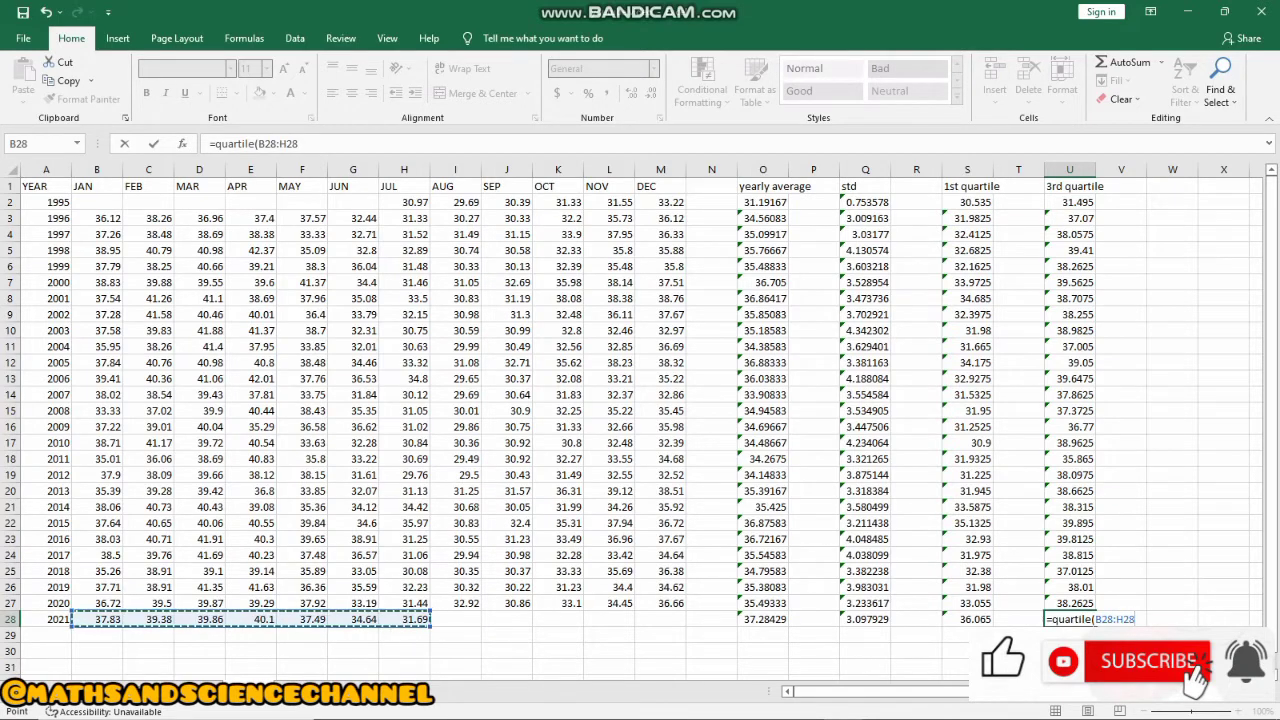
pyautogui.write(',3')
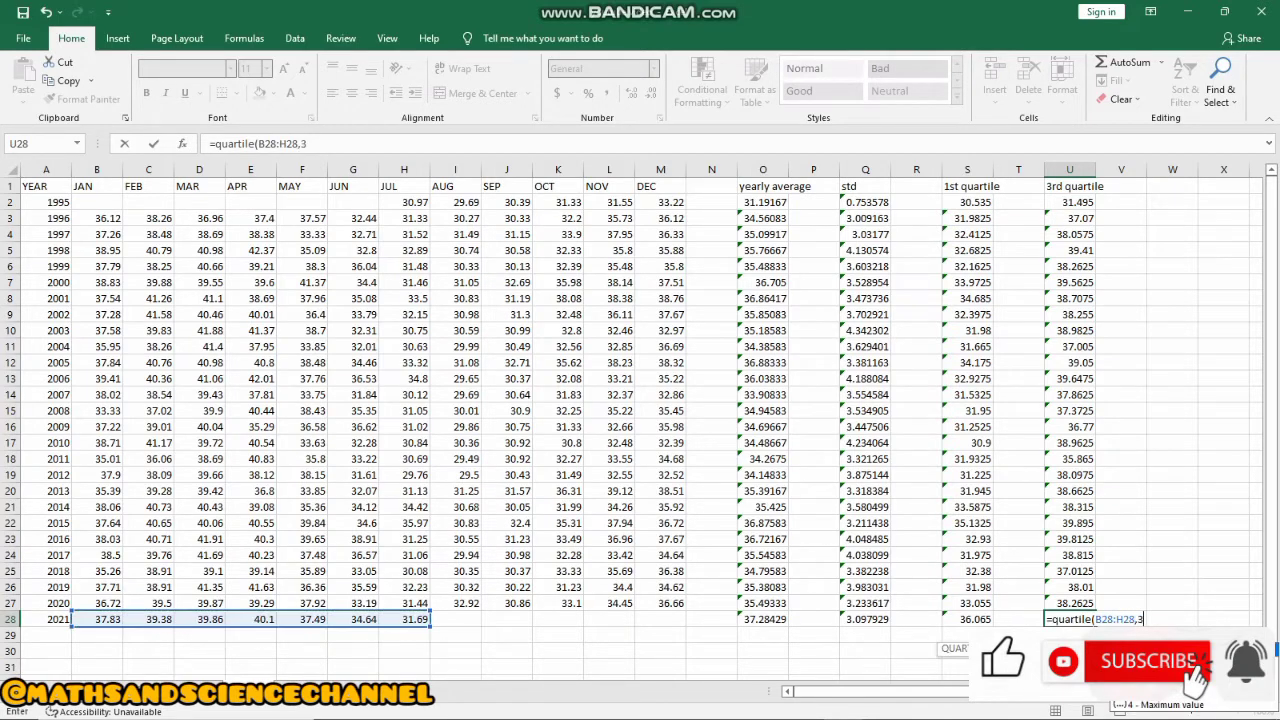
pyautogui.write(')')
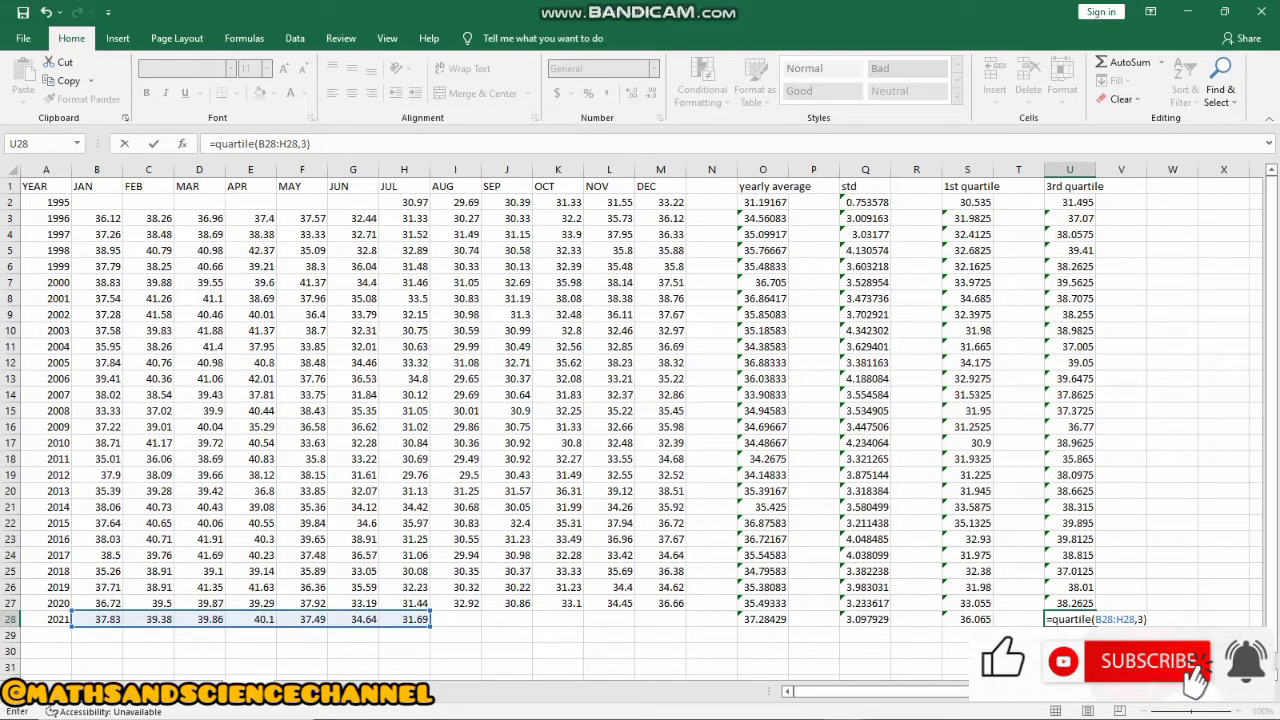
pyautogui.press('Return')
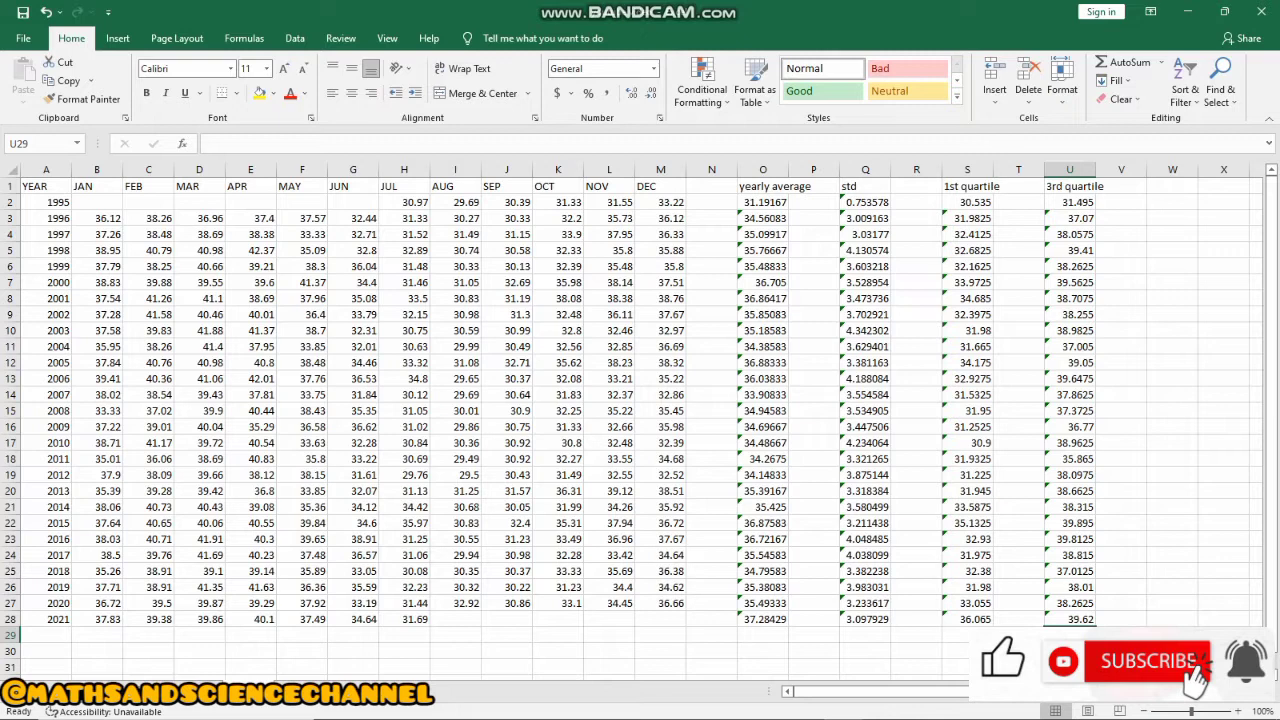
# Switch to the Google Docs instructions and read the tasks listed under Step 4
pyautogui.scroll(-3, 640, 420)
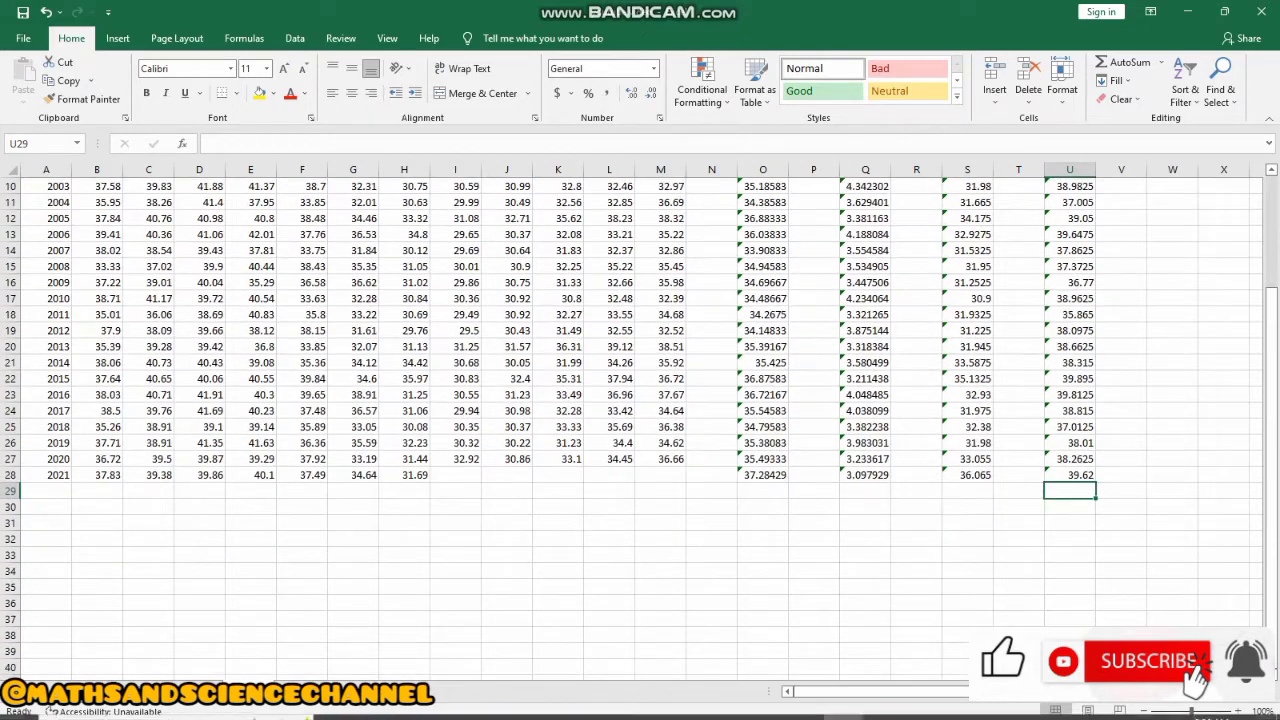
pyautogui.click(805, 705)
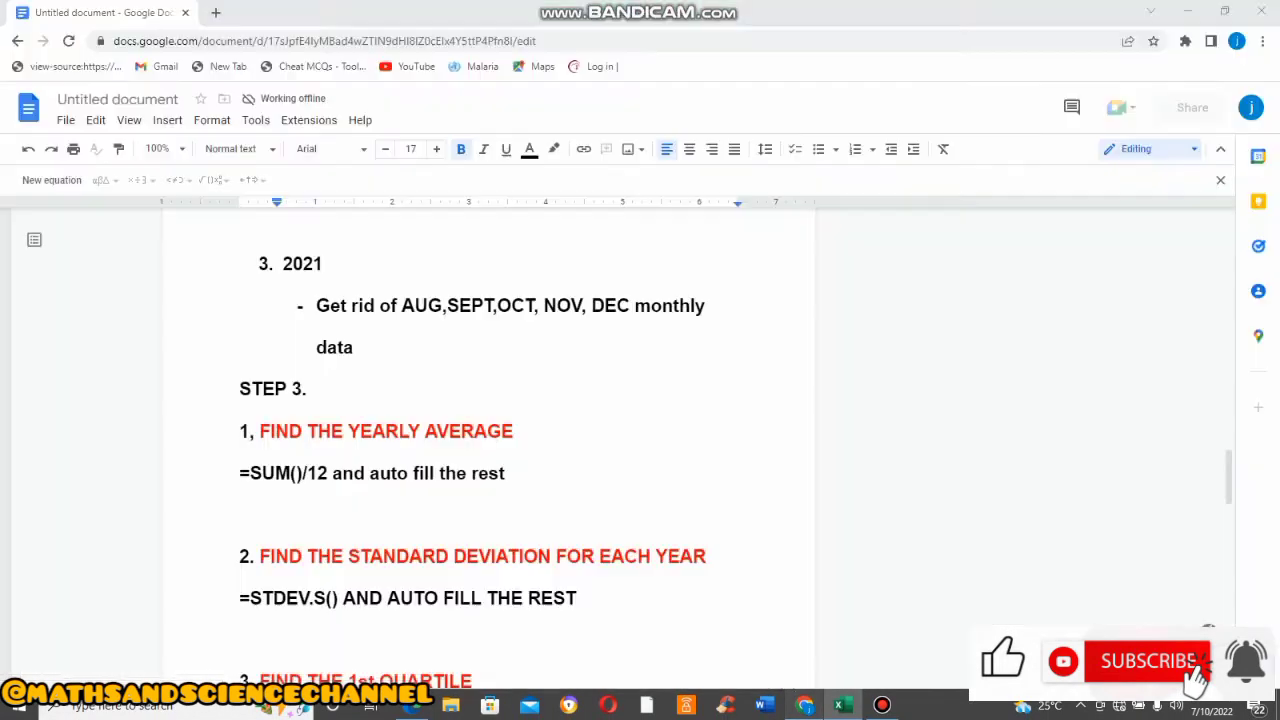
pyautogui.scroll(-7, 490, 450)
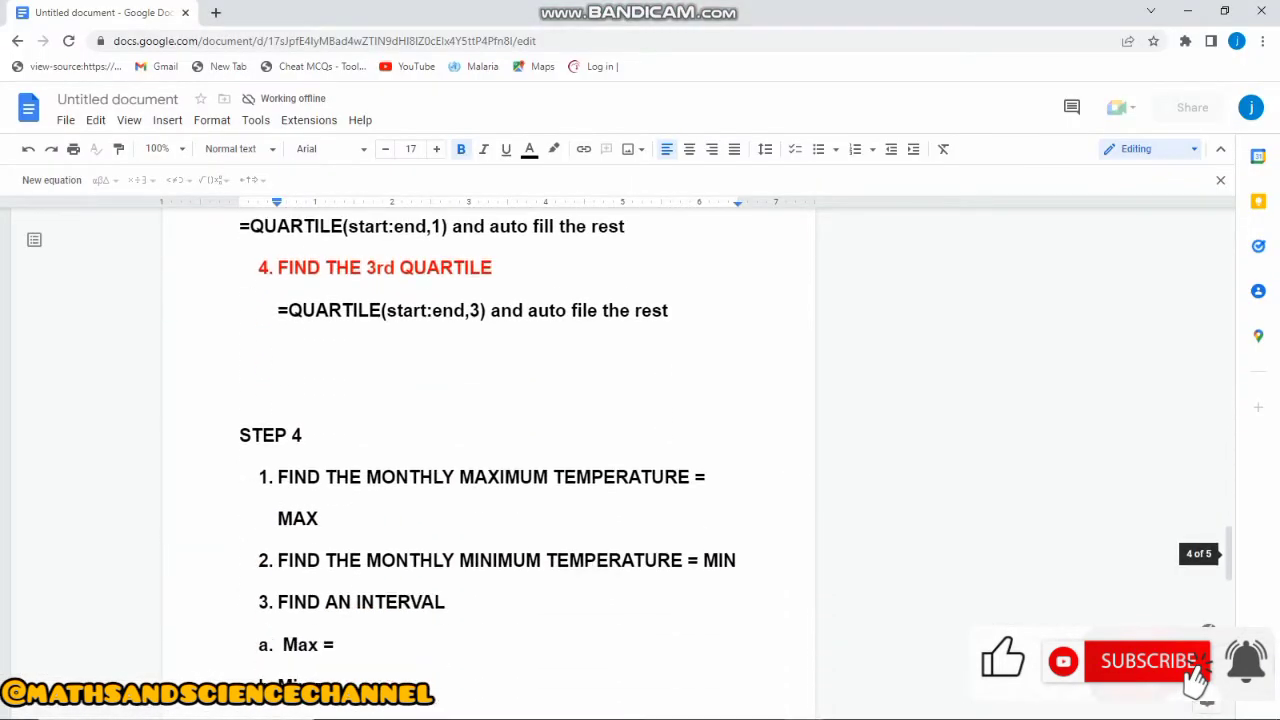
pyautogui.scroll(-3, 490, 450)
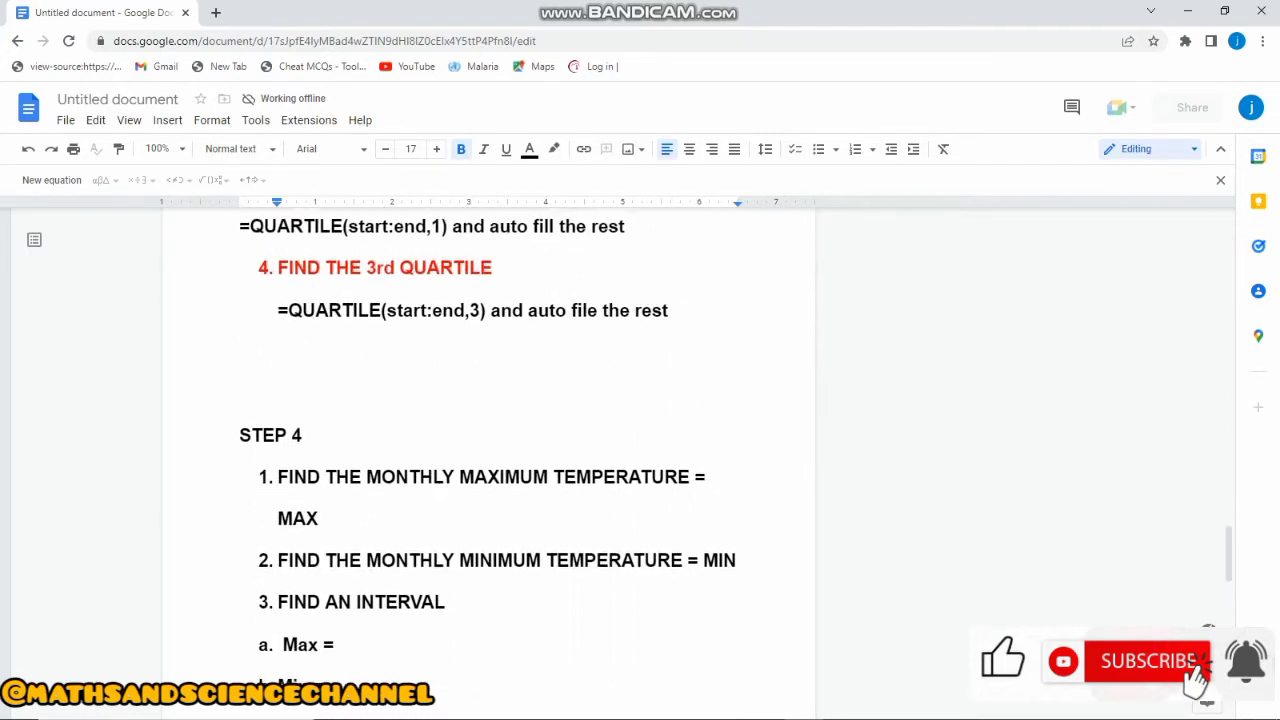
pyautogui.scroll(1, 490, 450)
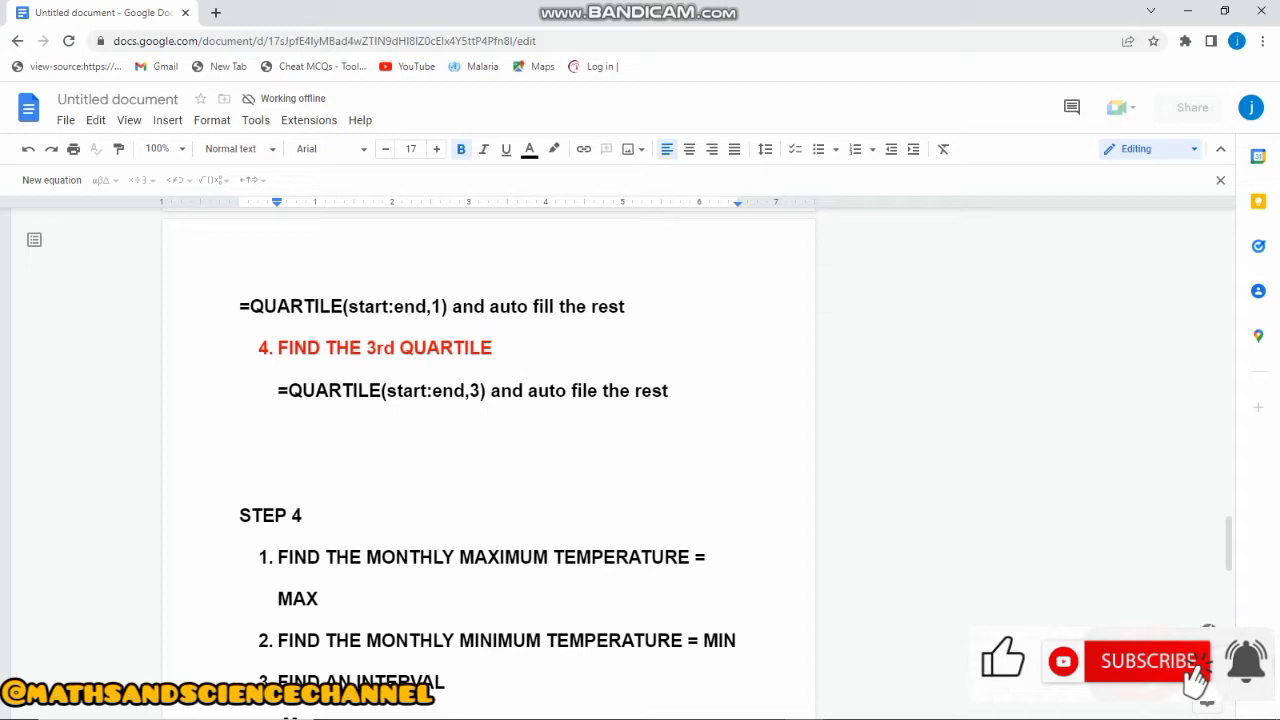
pyautogui.scroll(-1, 488, 460)
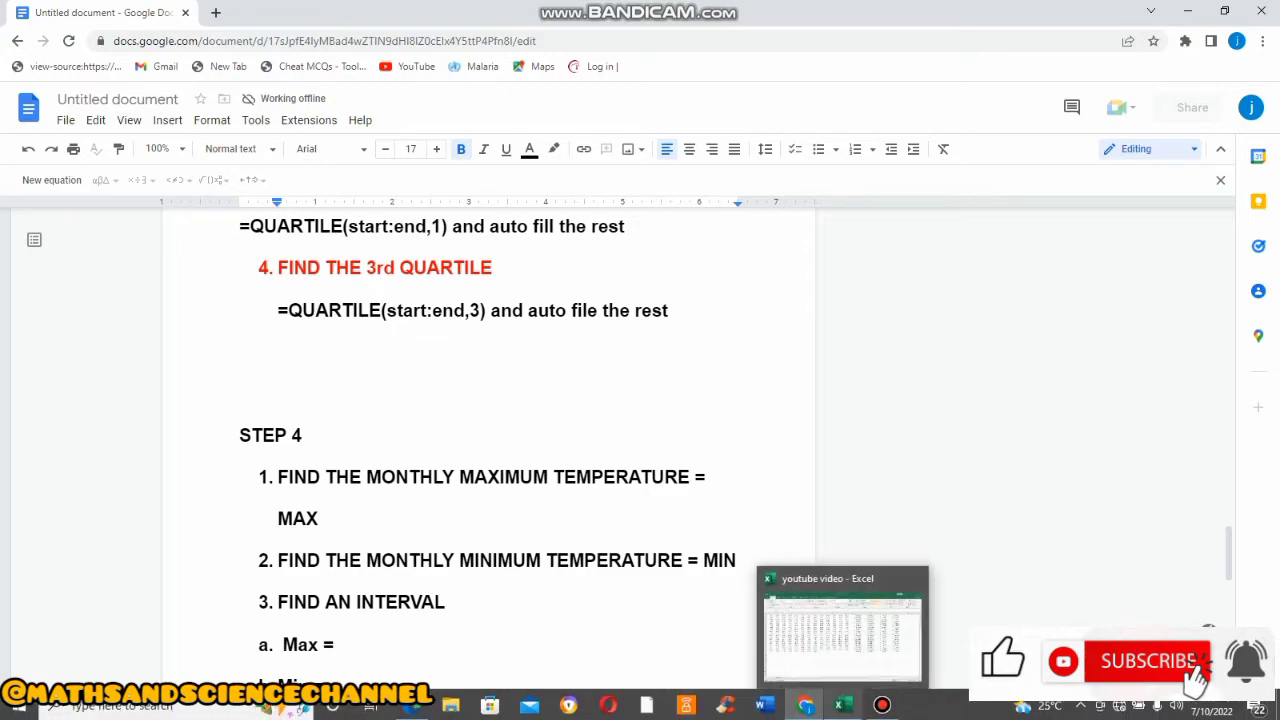
# Switch back to the Excel workbook and enter the headers max in cell W1 and min in X1
pyautogui.click(843, 705)
pyautogui.scroll(4, 640, 420)
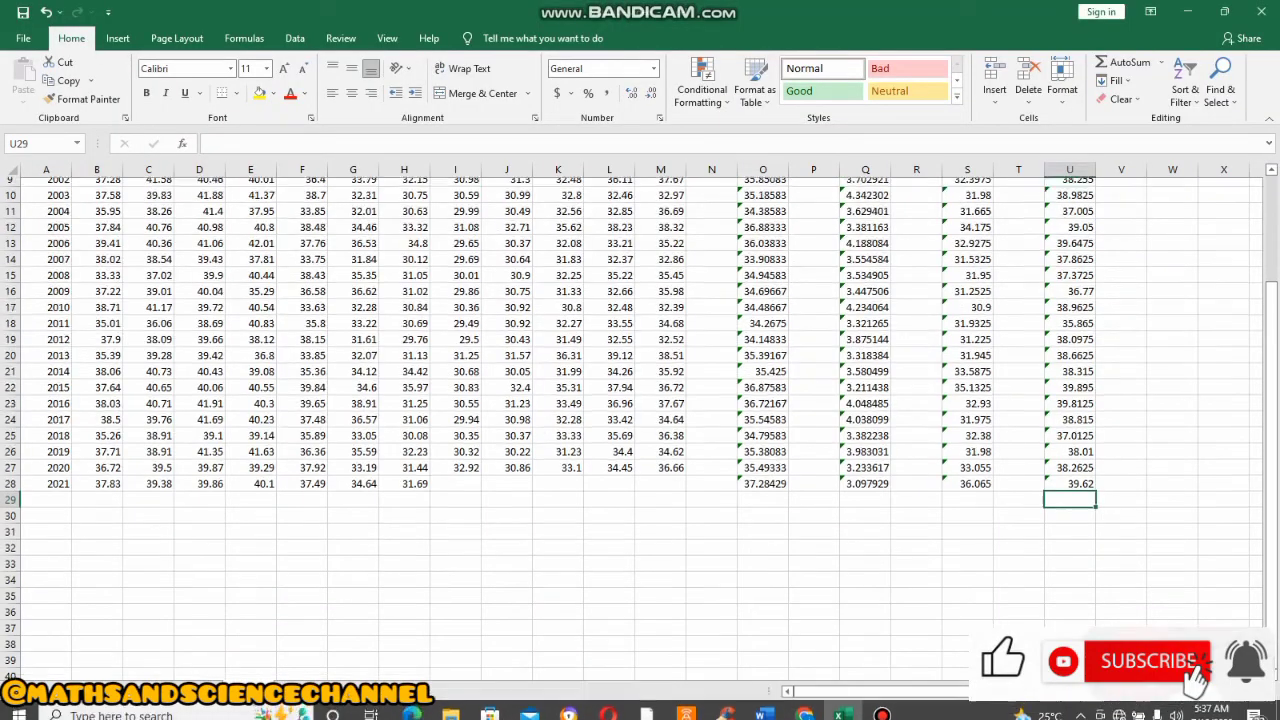
pyautogui.scroll(-3, 640, 420)
pyautogui.scroll(4, 640, 420)
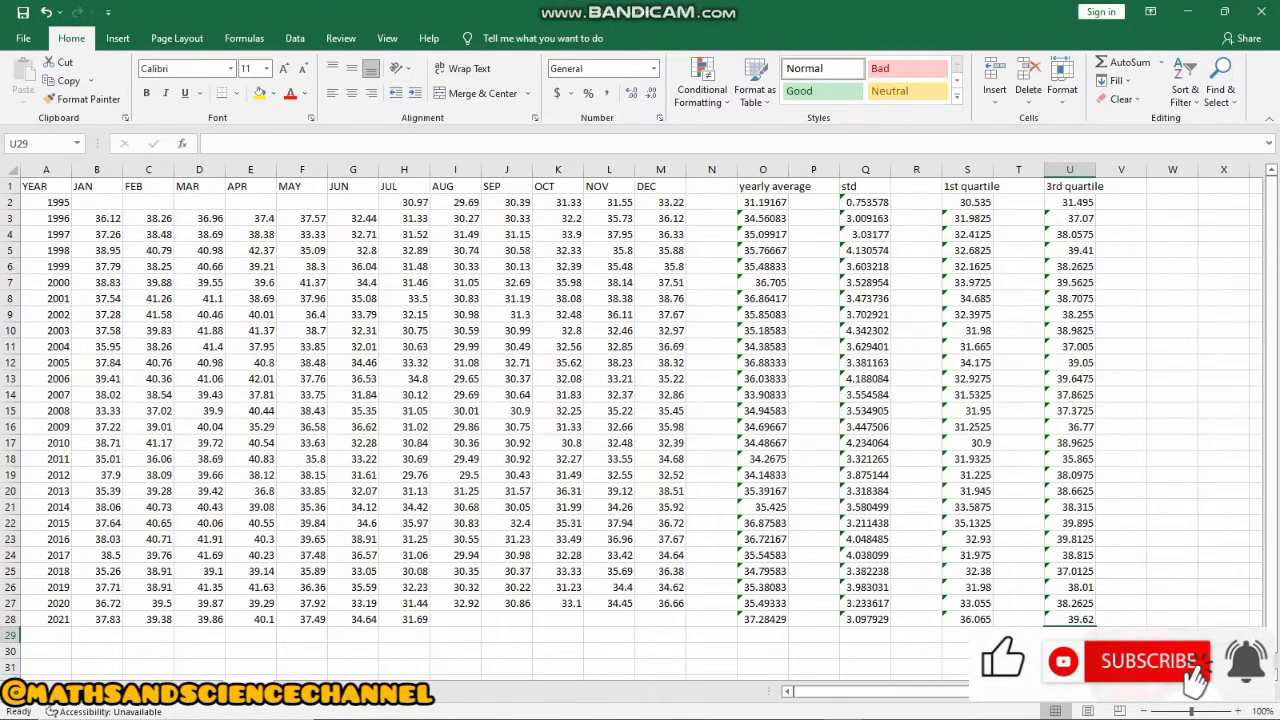
pyautogui.scroll(-3, 640, 420)
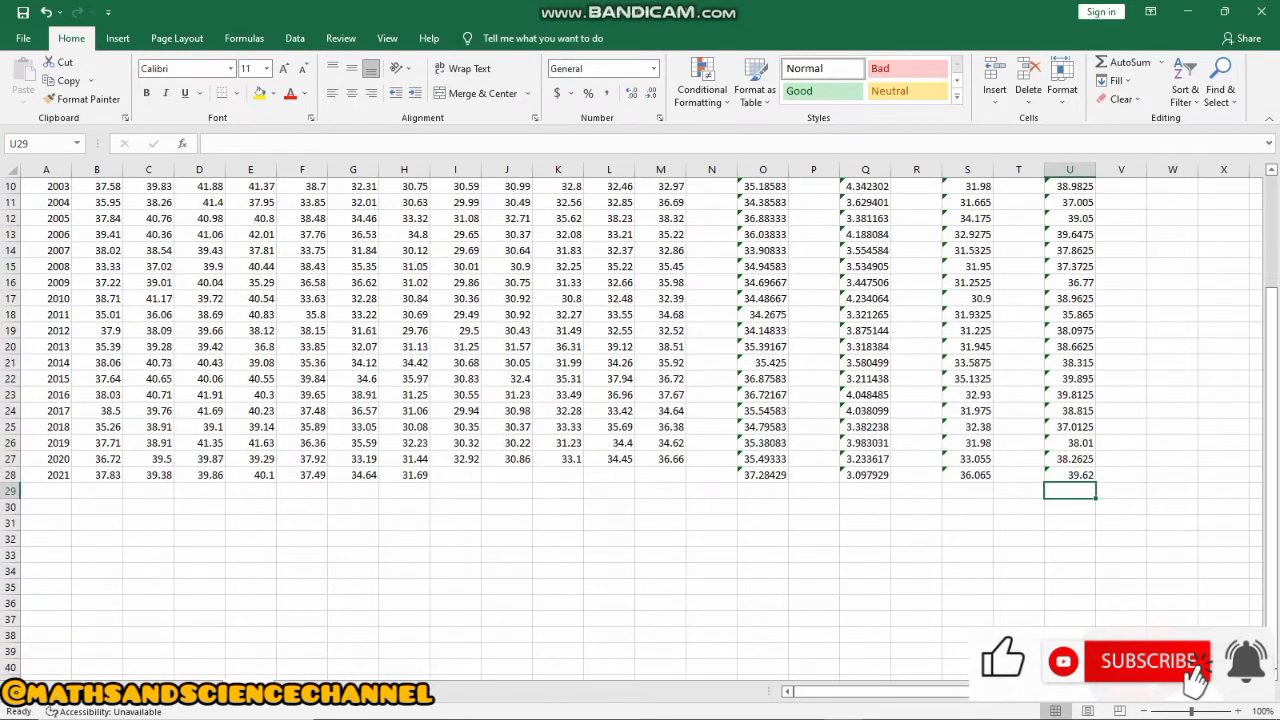
pyautogui.scroll(3, 640, 420)
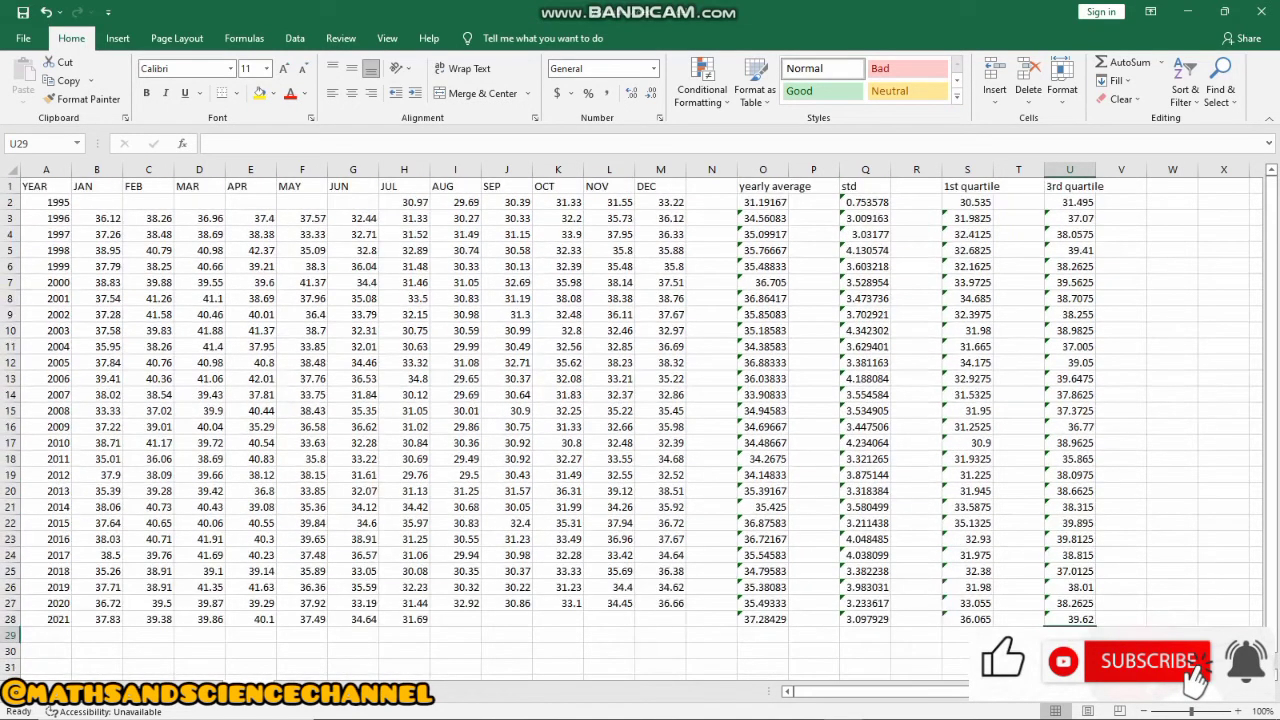
pyautogui.click(1172, 186)
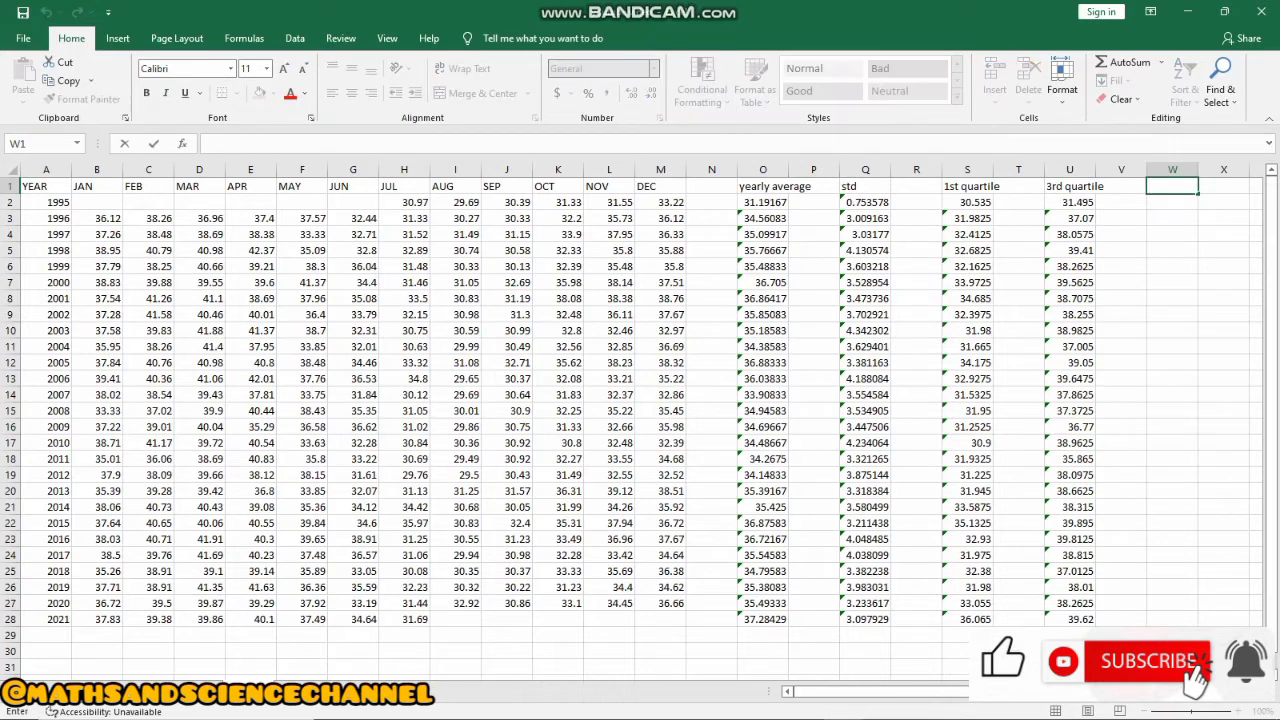
pyautogui.write('max')
pyautogui.press('Tab')
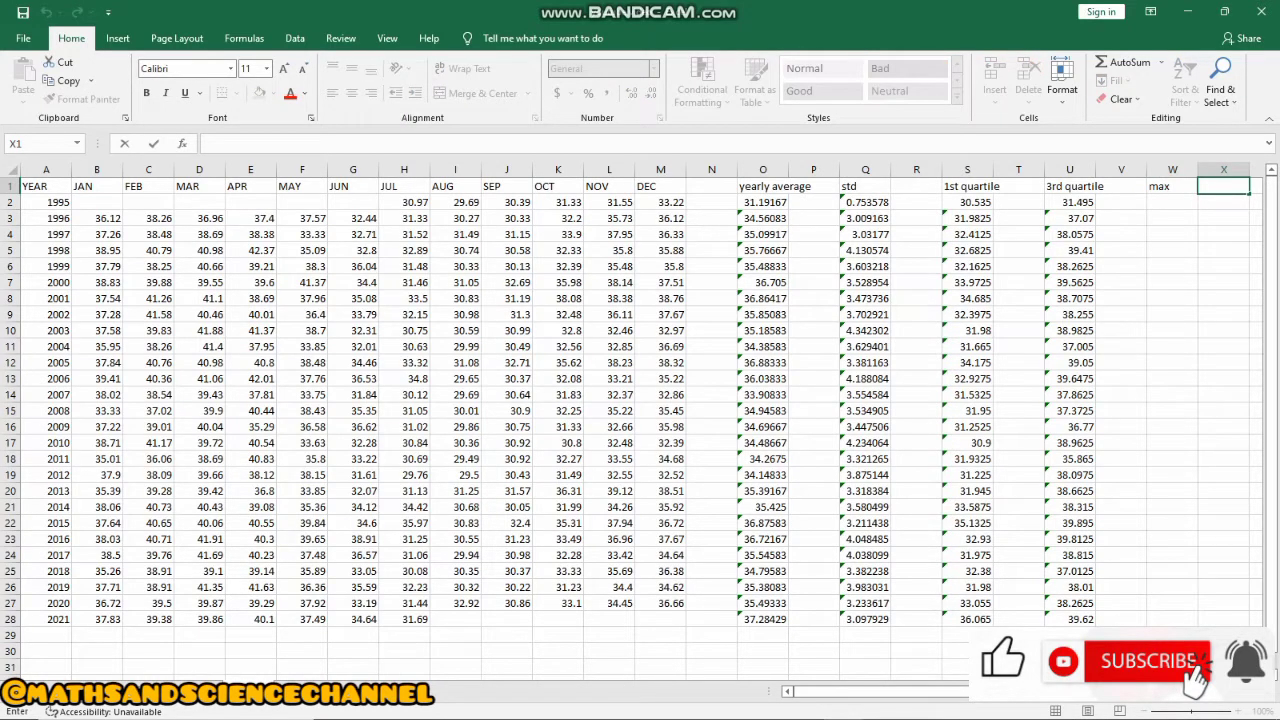
pyautogui.write('min')
pyautogui.press('Return')
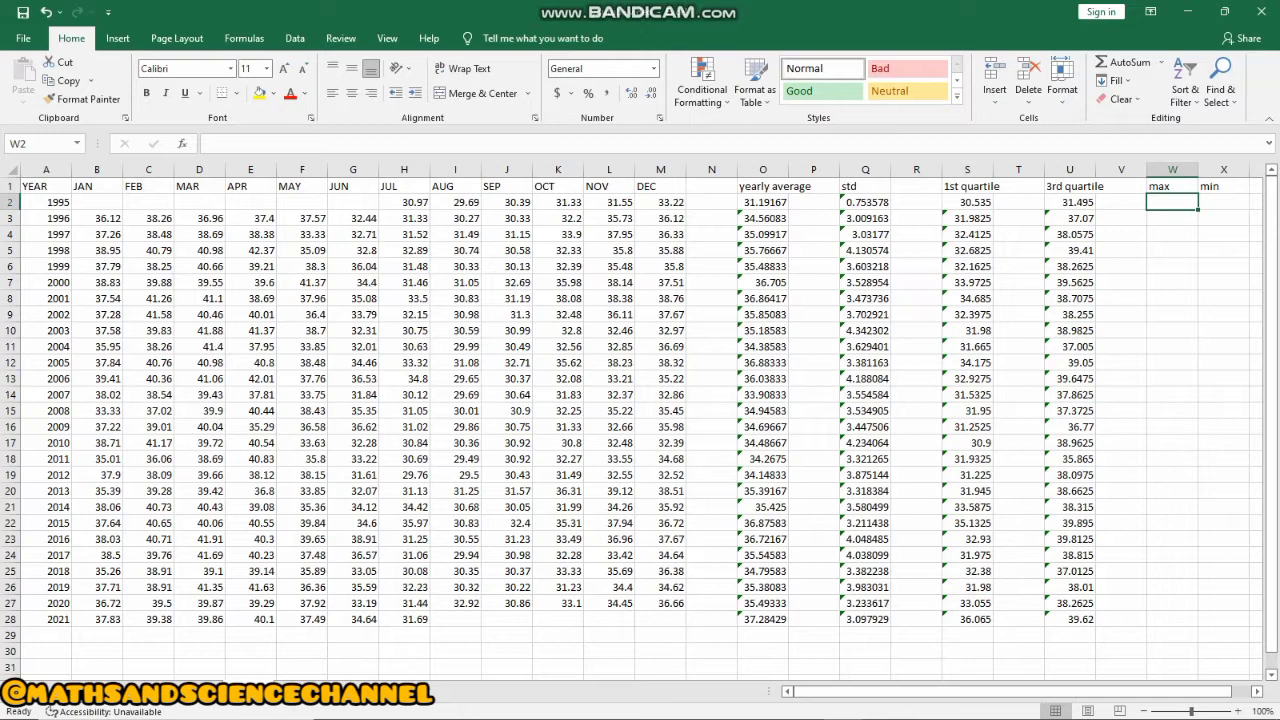
# Enter the header max in cell N1, beside the DEC column, and widen column N slightly
pyautogui.doubleClick(1172, 202)
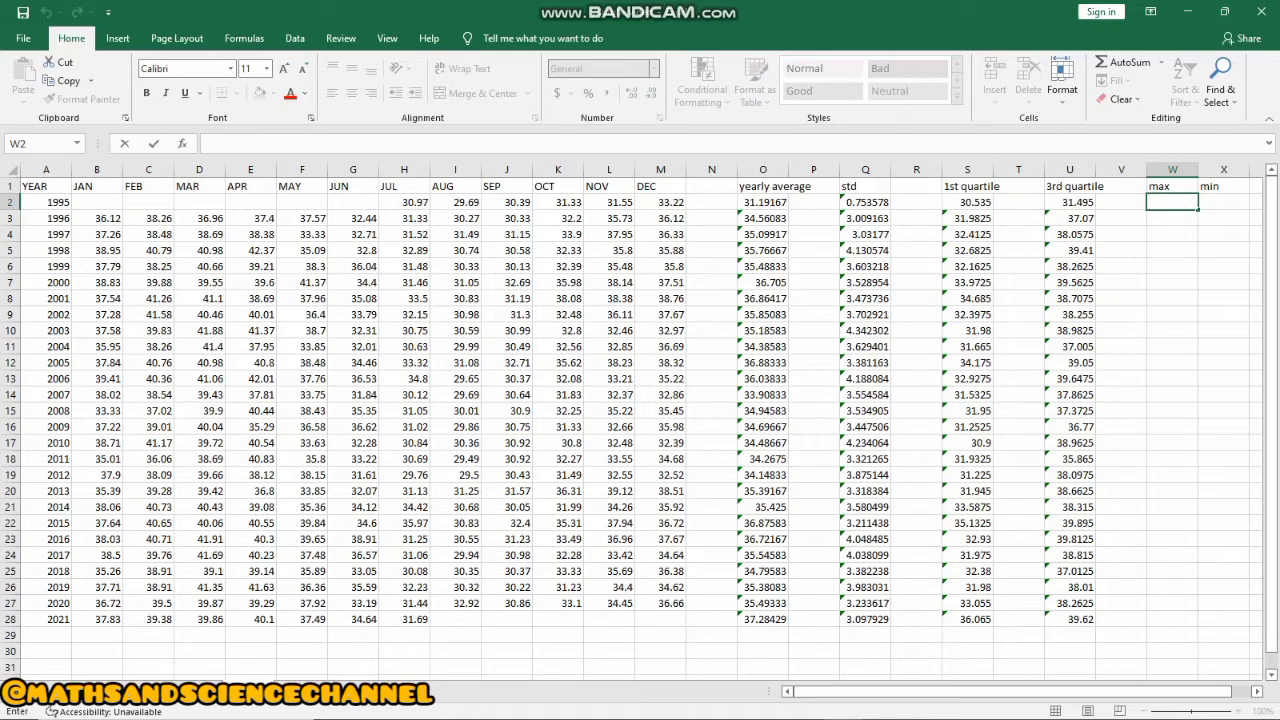
pyautogui.scroll(-1, 640, 426)
pyautogui.scroll(1, 640, 426)
pyautogui.click(711, 187)
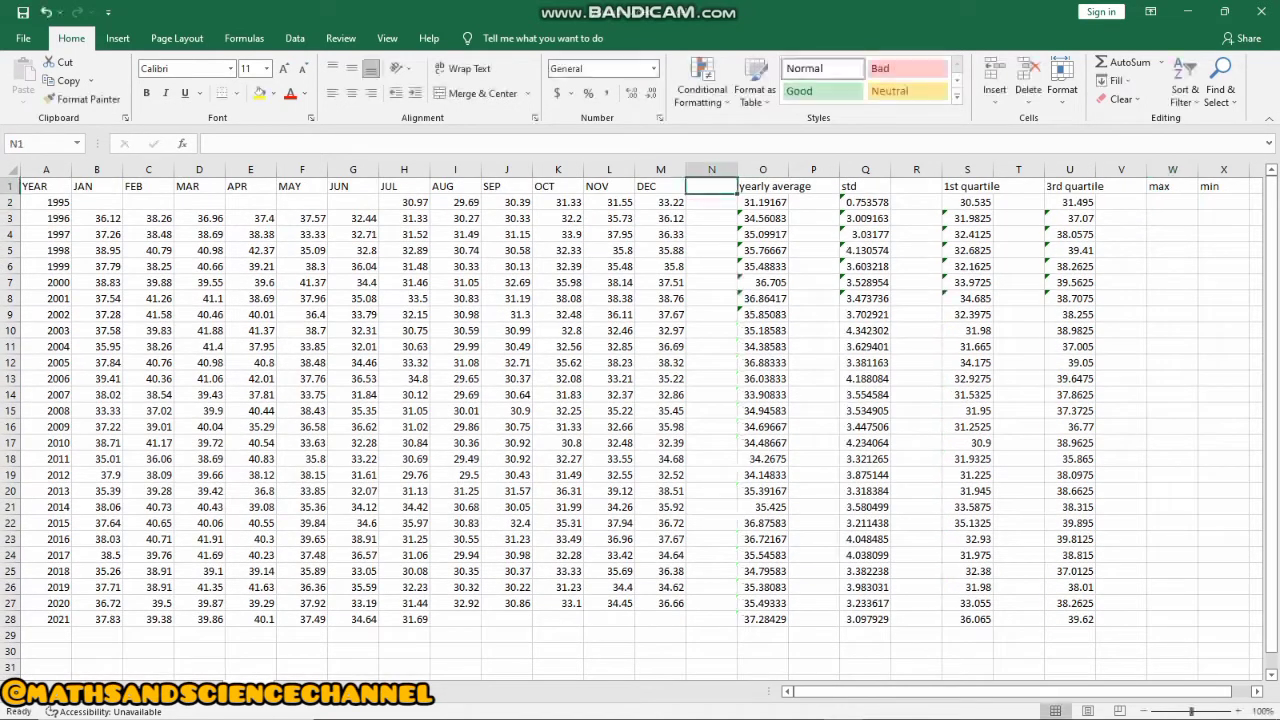
pyautogui.doubleClick(711, 187)
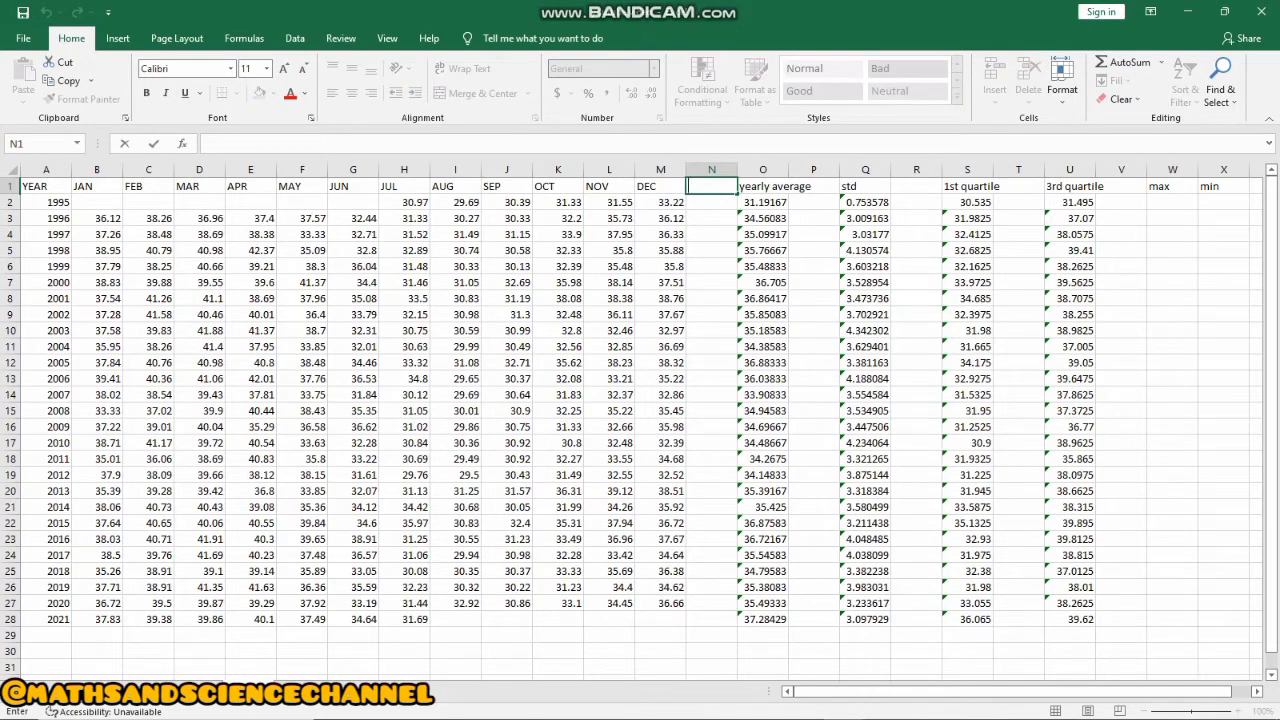
pyautogui.write('max')
pyautogui.moveTo(737, 170); pyautogui.dragTo(757, 170)
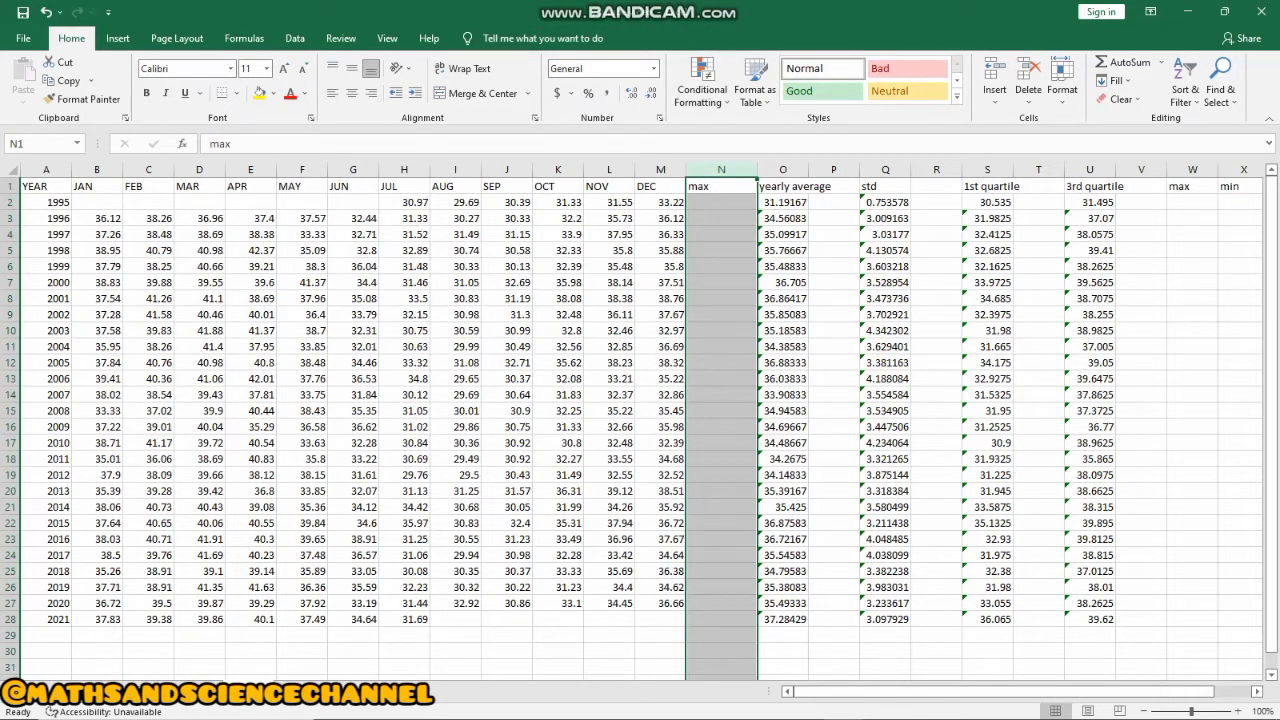
pyautogui.click(721, 187)
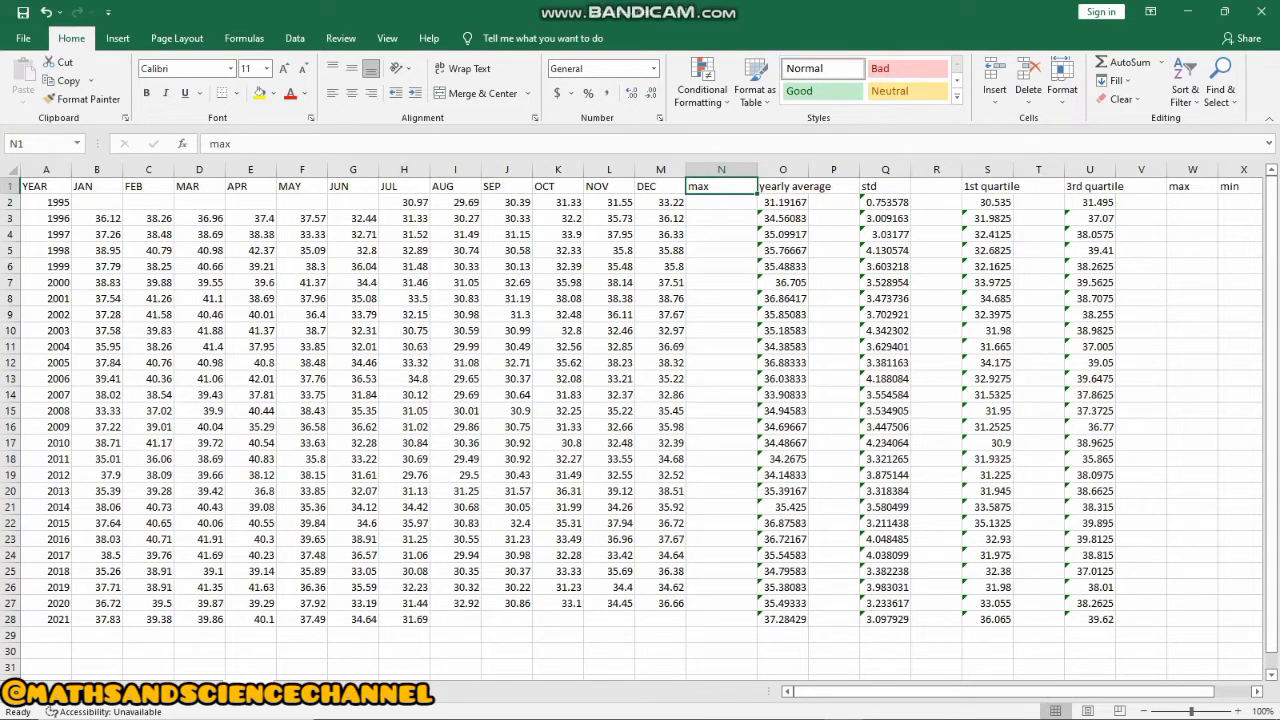
# Insert a new column after DEC and enter the headers max in N1 and min in O1
pyautogui.click(740, 170)
pyautogui.rightClick(758, 175)
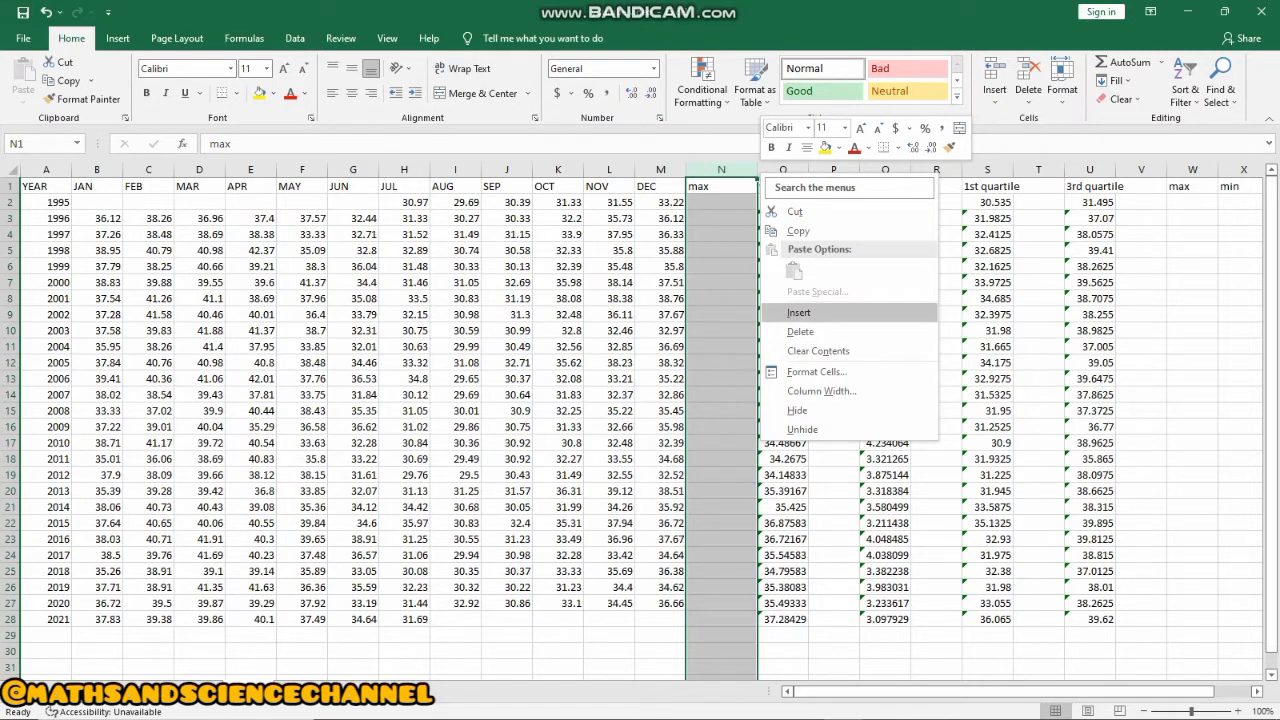
pyautogui.click(800, 312)
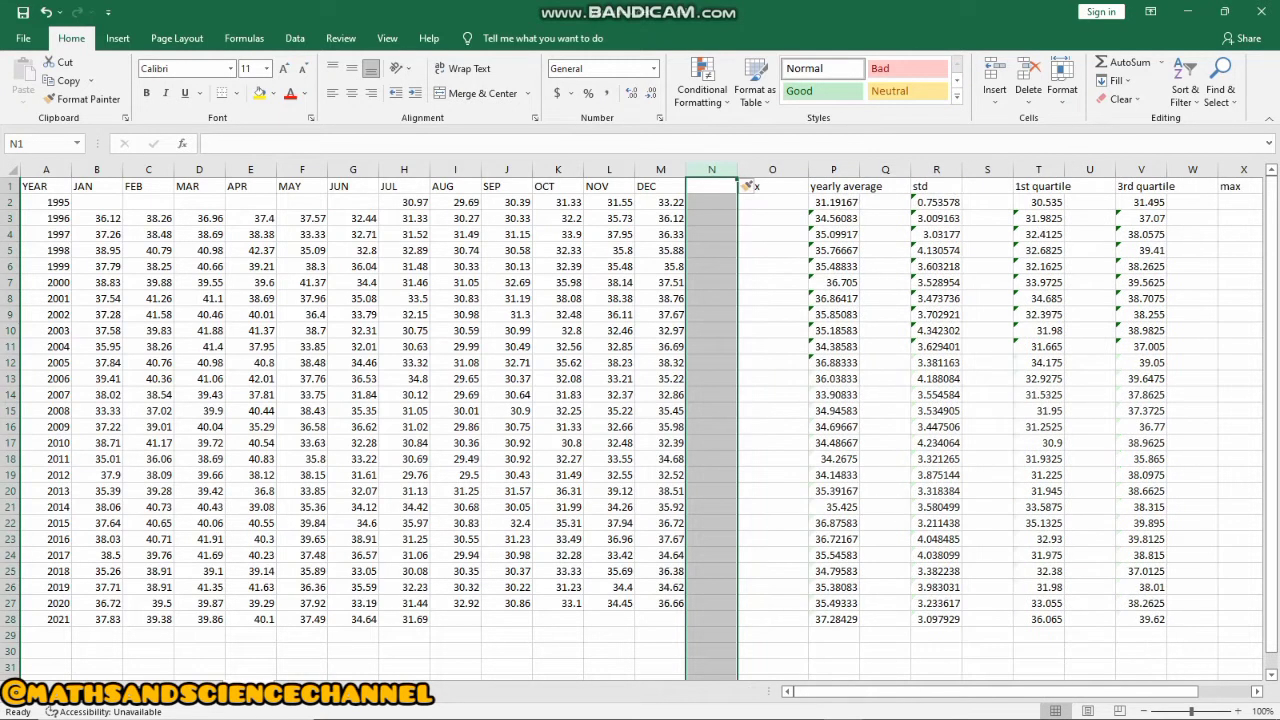
pyautogui.doubleClick(712, 187)
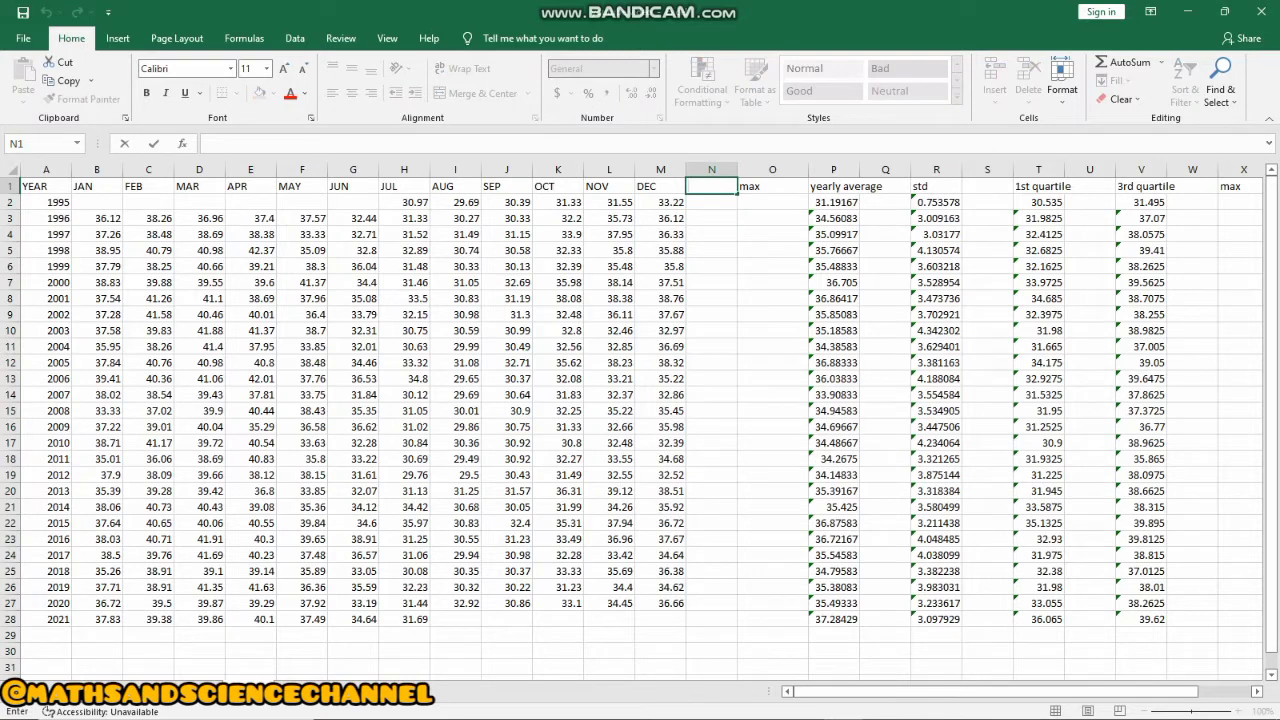
pyautogui.write('max')
pyautogui.press('Tab')
pyautogui.write('min')
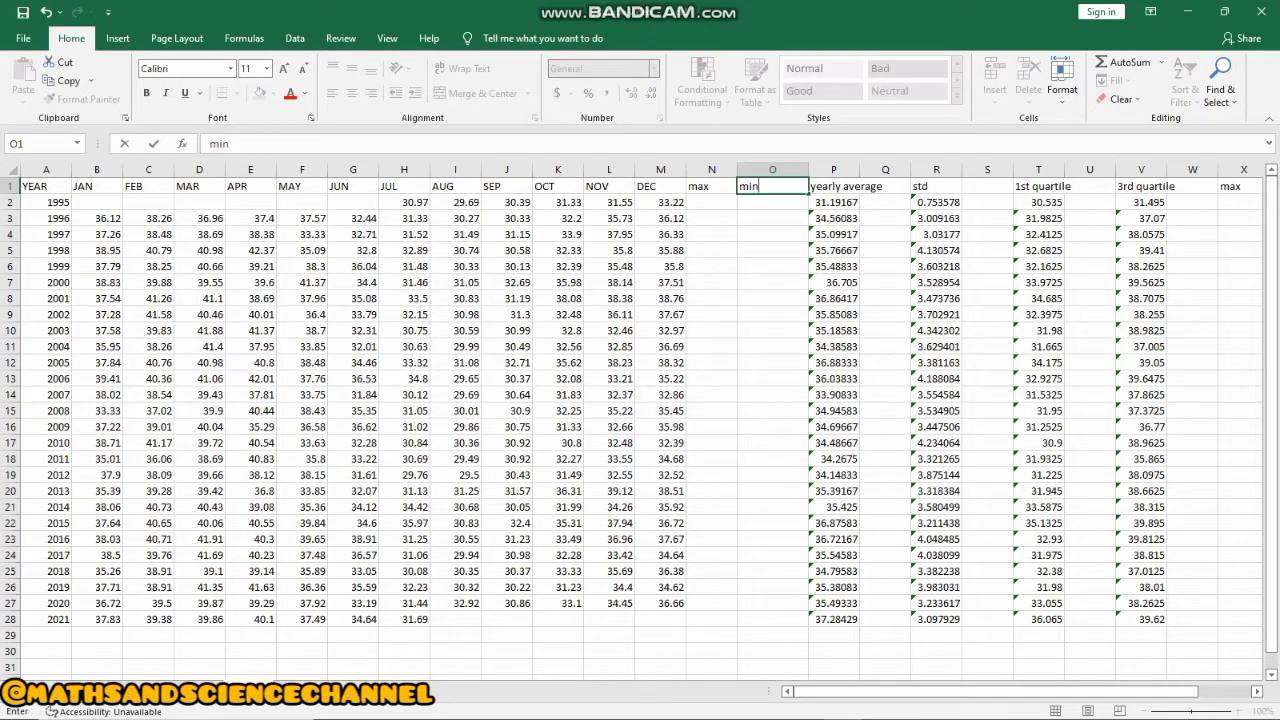
pyautogui.press('Return')
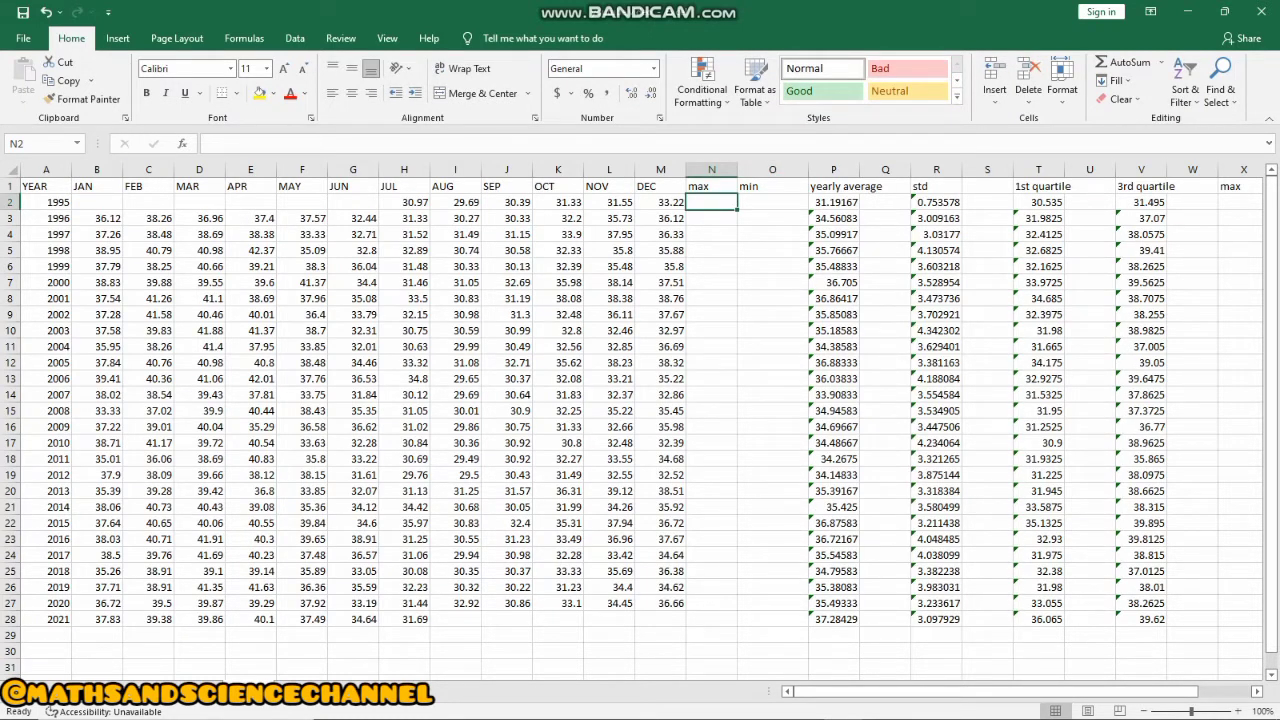
# Calculate the 1995 maximum in N2 with =MAX(B2:M2) and fill the formula down to N27
pyautogui.moveTo(97, 202); pyautogui.dragTo(697, 220)
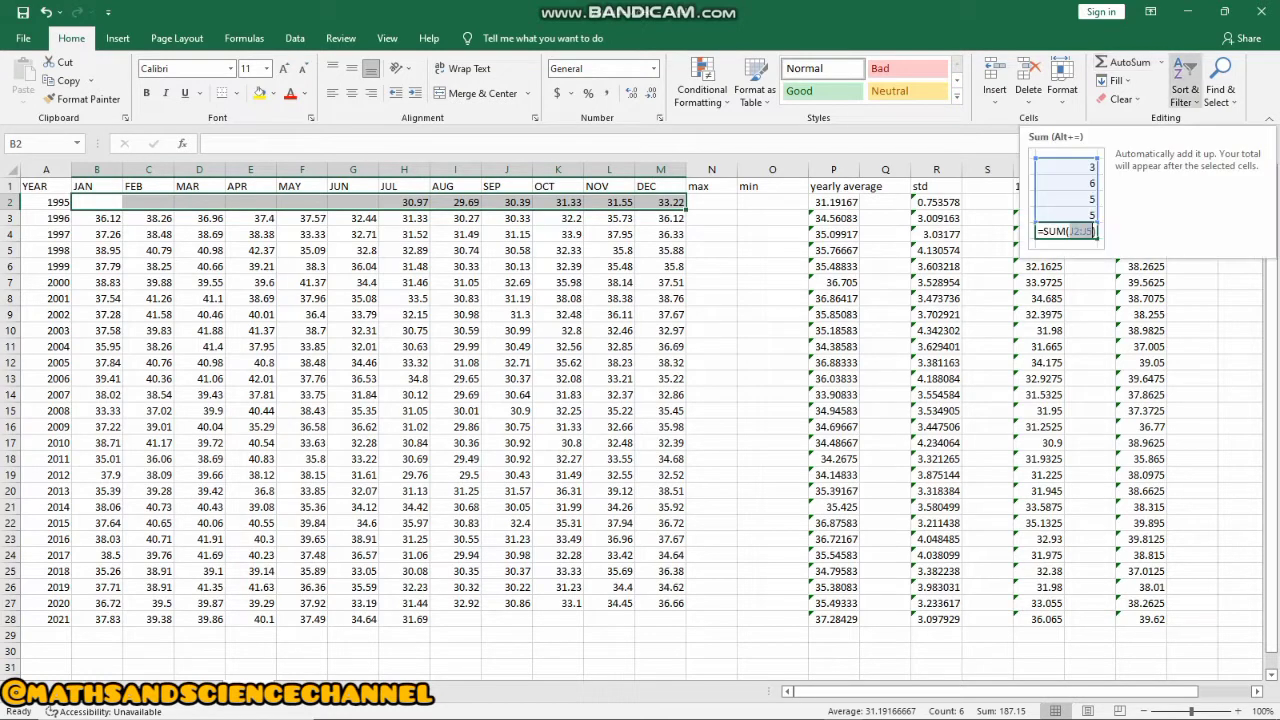
pyautogui.click(1161, 62)
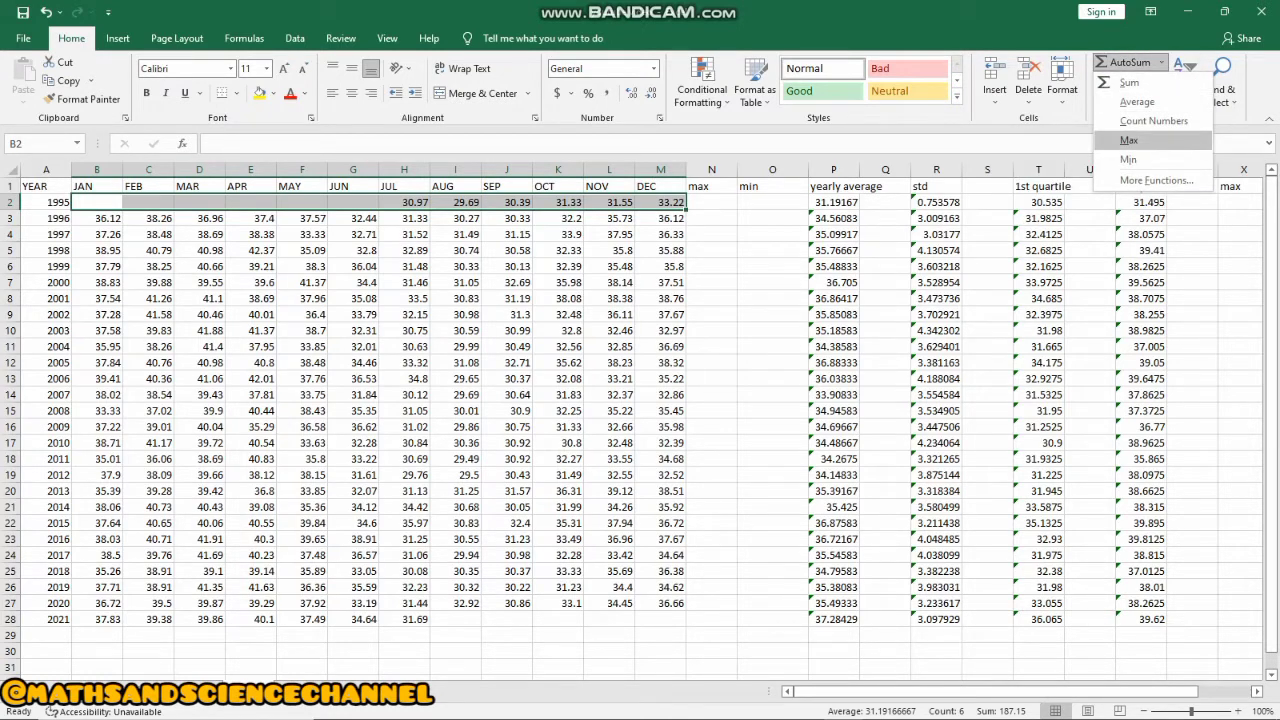
pyautogui.click(1140, 140)
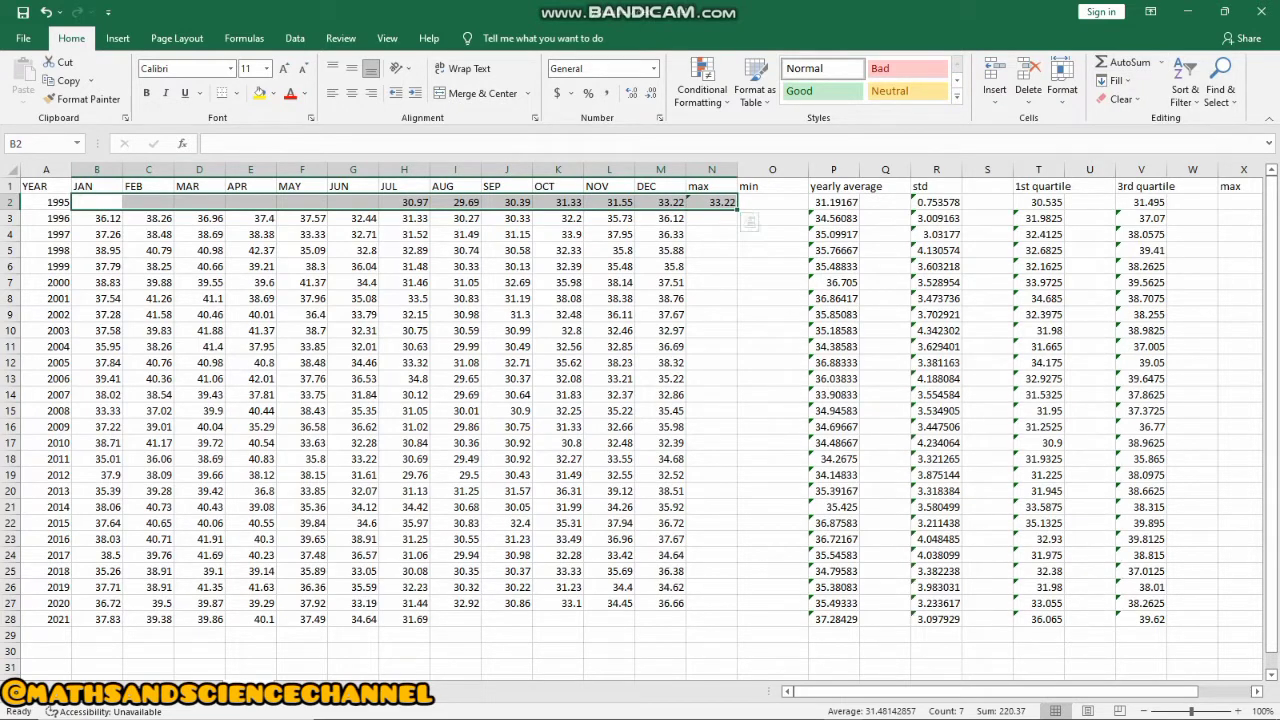
pyautogui.click(711, 234)
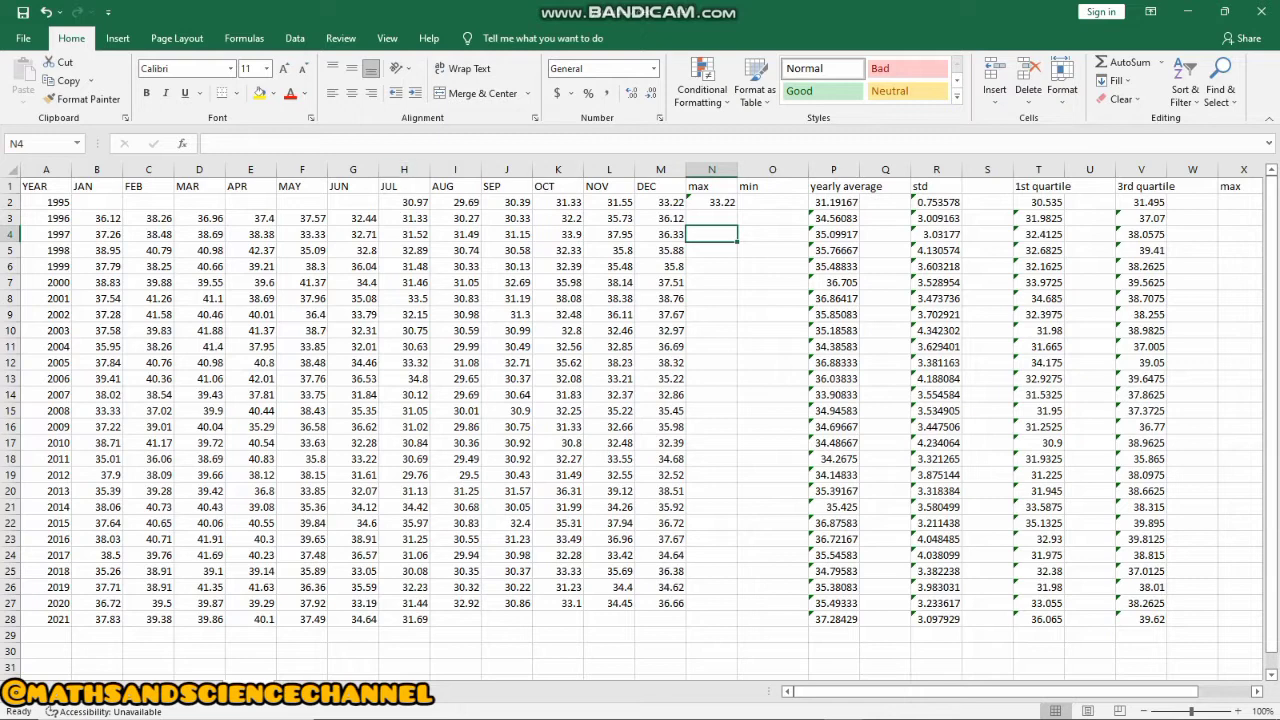
pyautogui.click(711, 202)
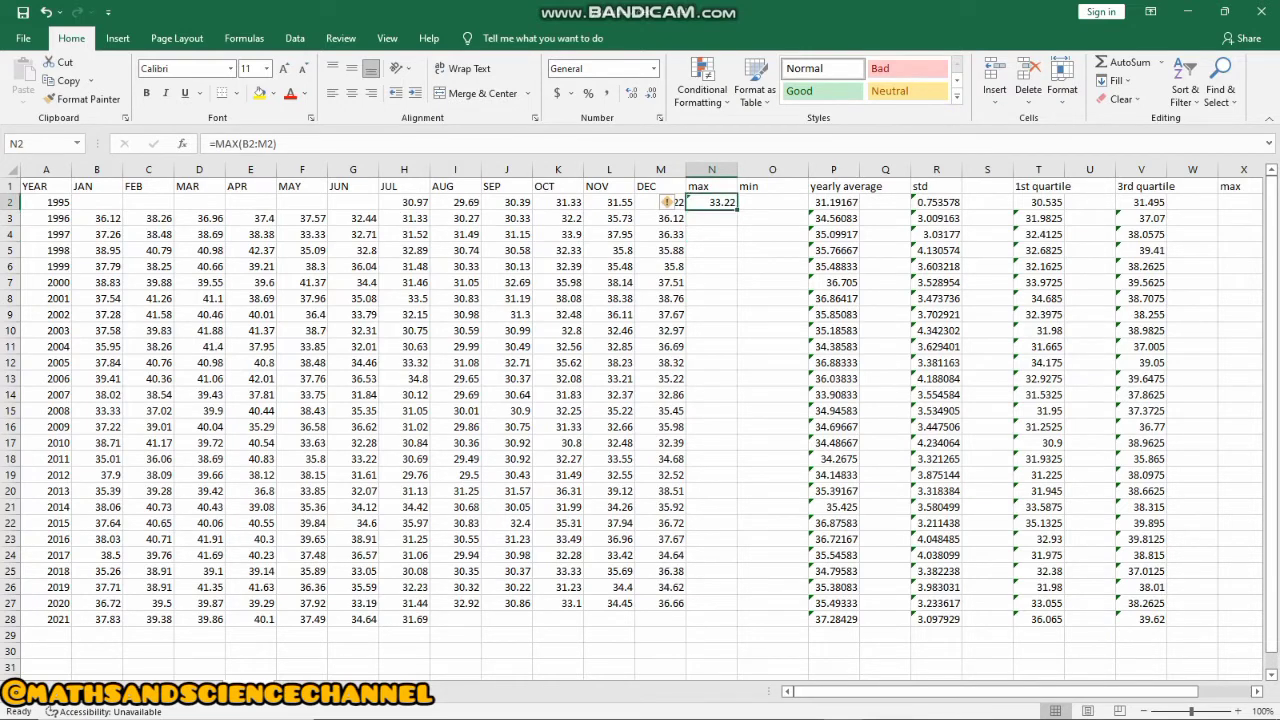
pyautogui.moveTo(737, 209); pyautogui.dragTo(737, 611)
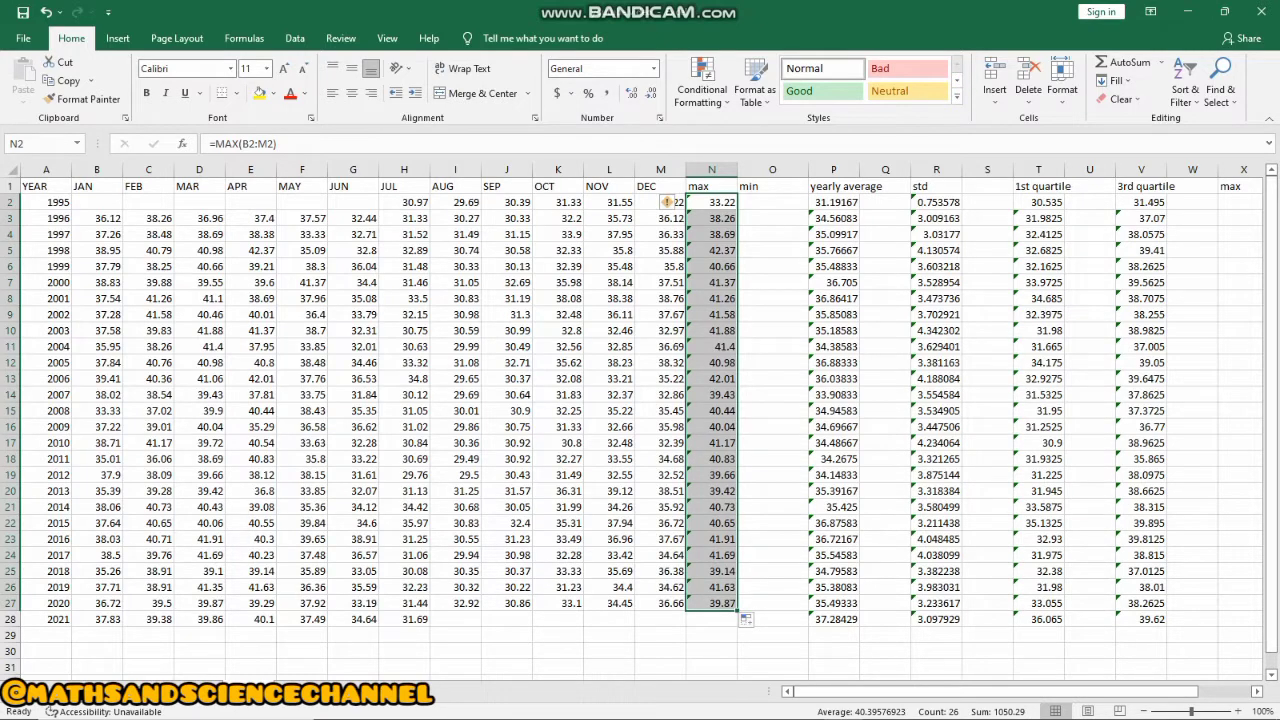
# Calculate the 1995 minimum in cell O2 with =MIN(B2:N2)
pyautogui.click(772, 202)
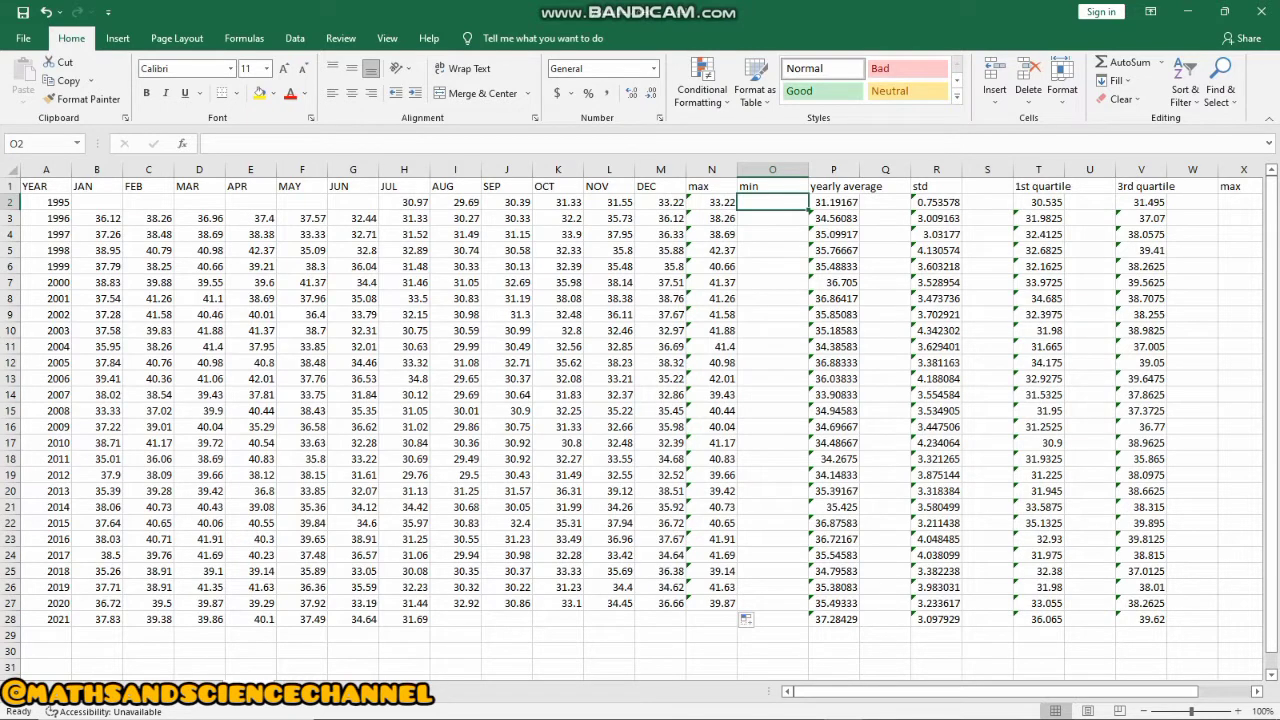
pyautogui.doubleClick(772, 202)
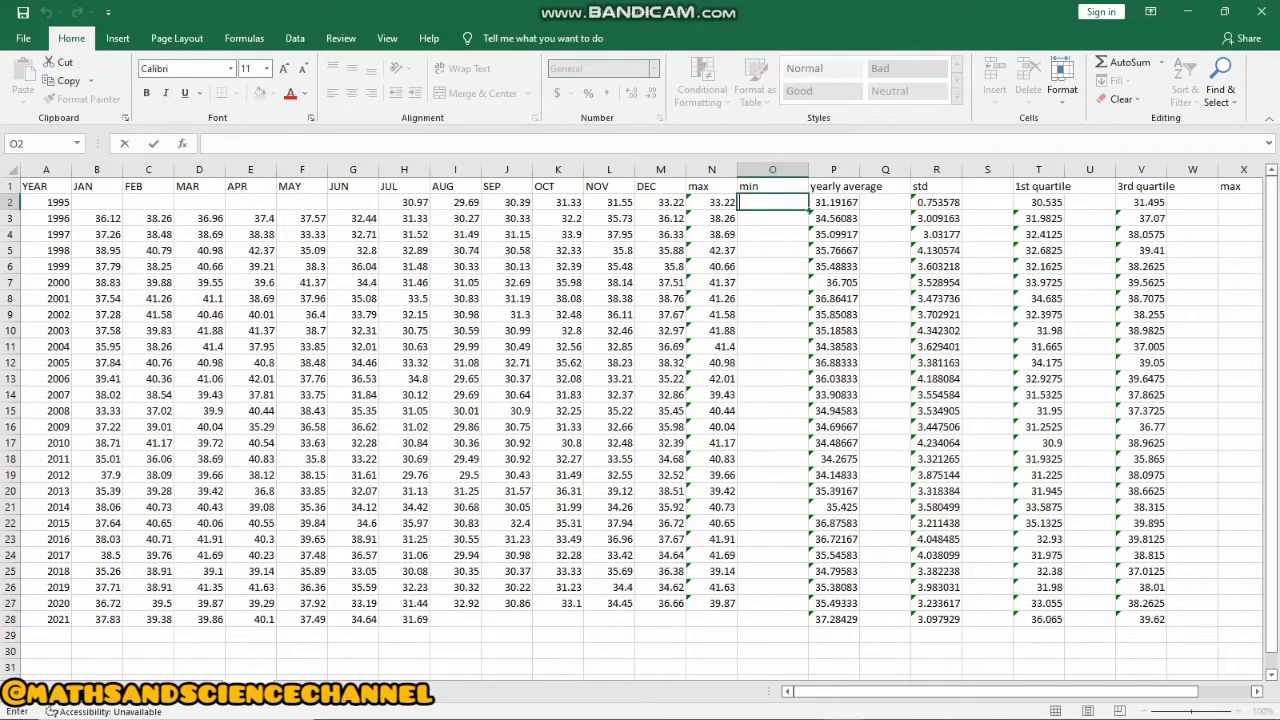
pyautogui.moveTo(97, 202); pyautogui.dragTo(711, 202)
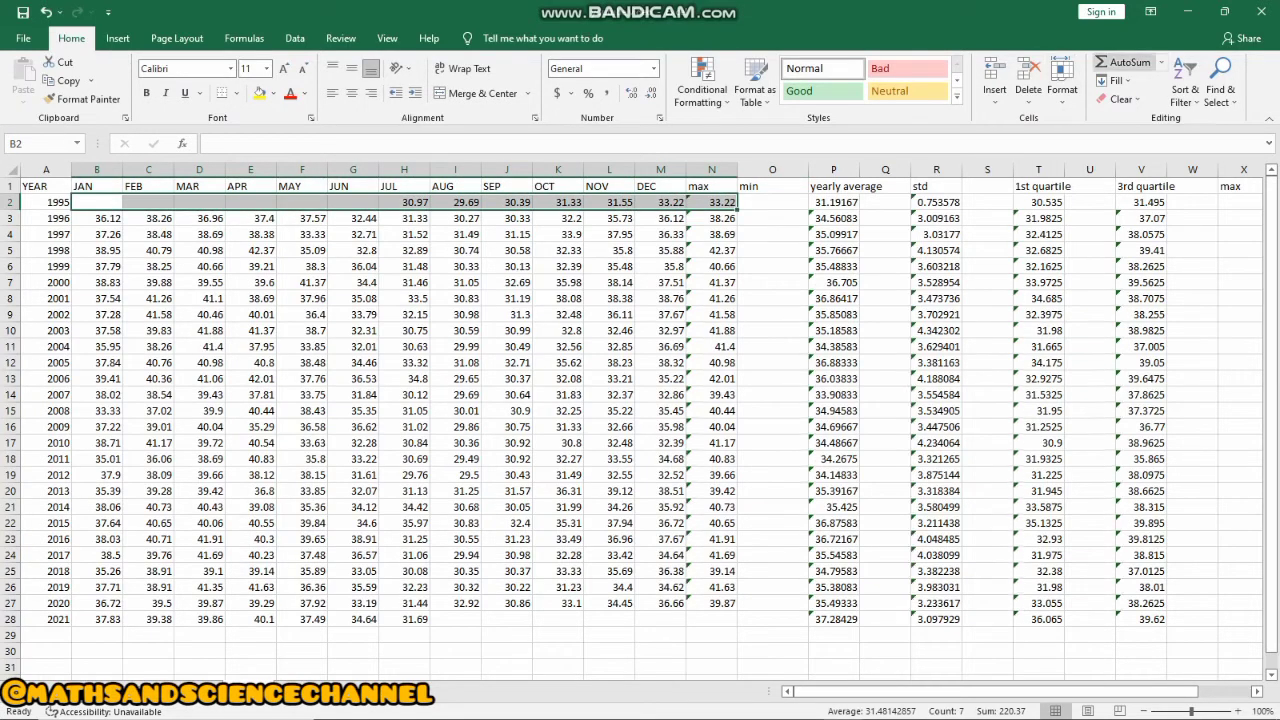
pyautogui.click(1161, 62)
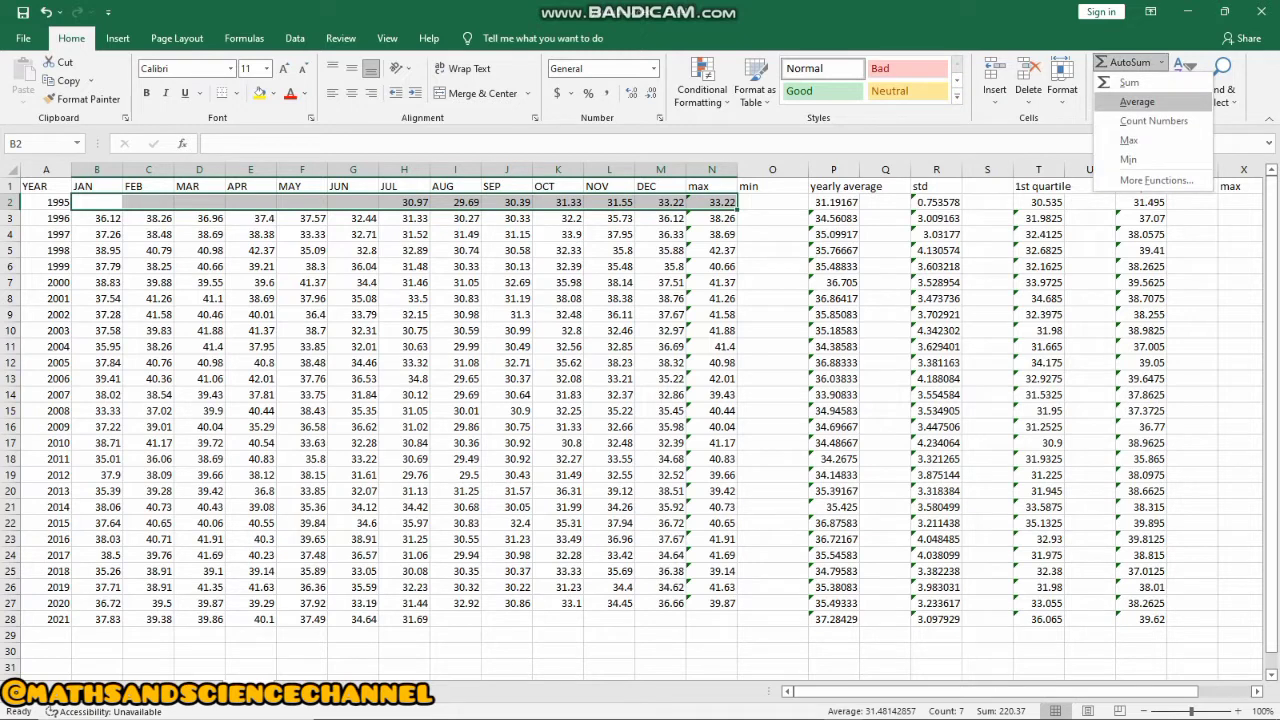
pyautogui.click(1128, 159)
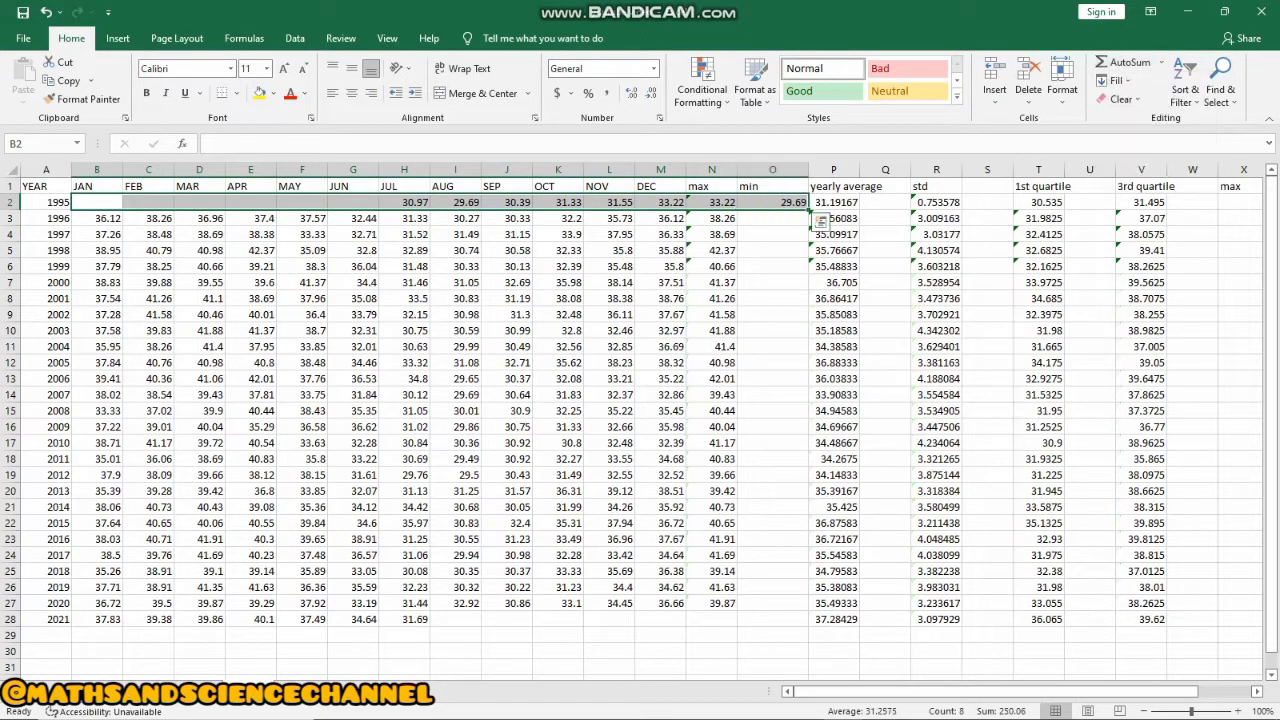
# Fill the minimum formula from O2 down to O28 and extend the maximum formula to N28 for 2021
pyautogui.click(772, 234)
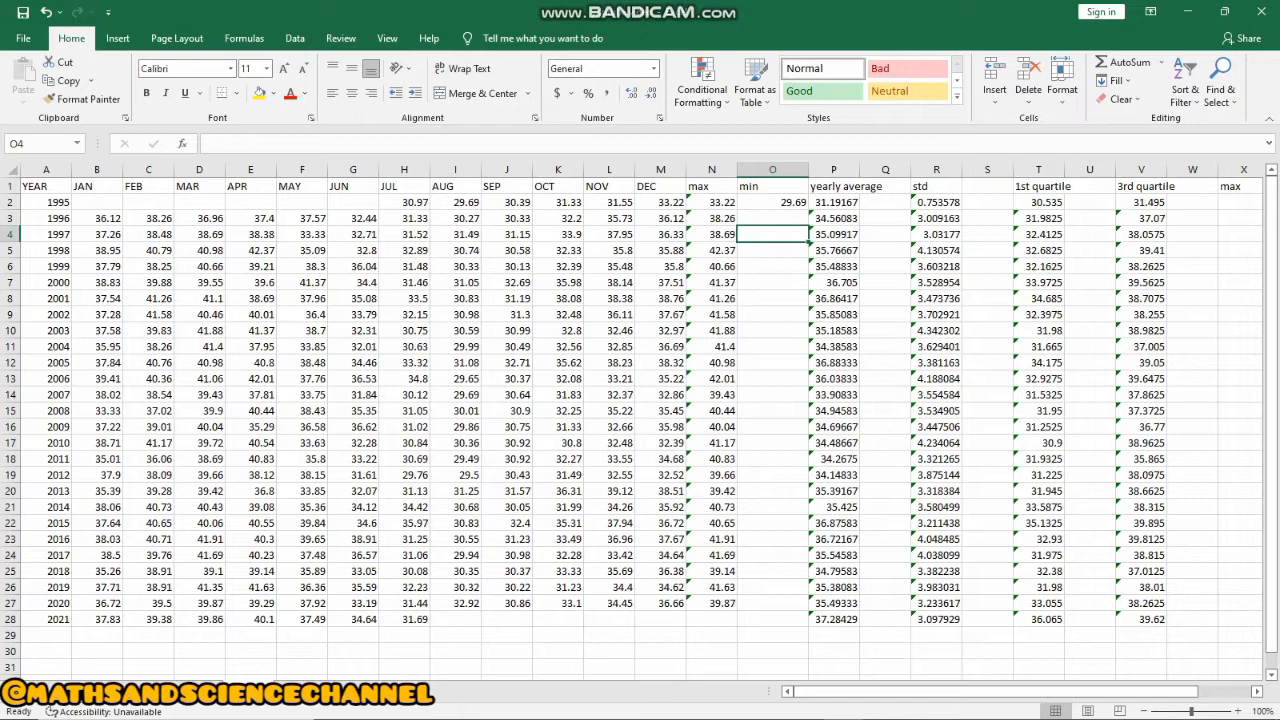
pyautogui.click(772, 202)
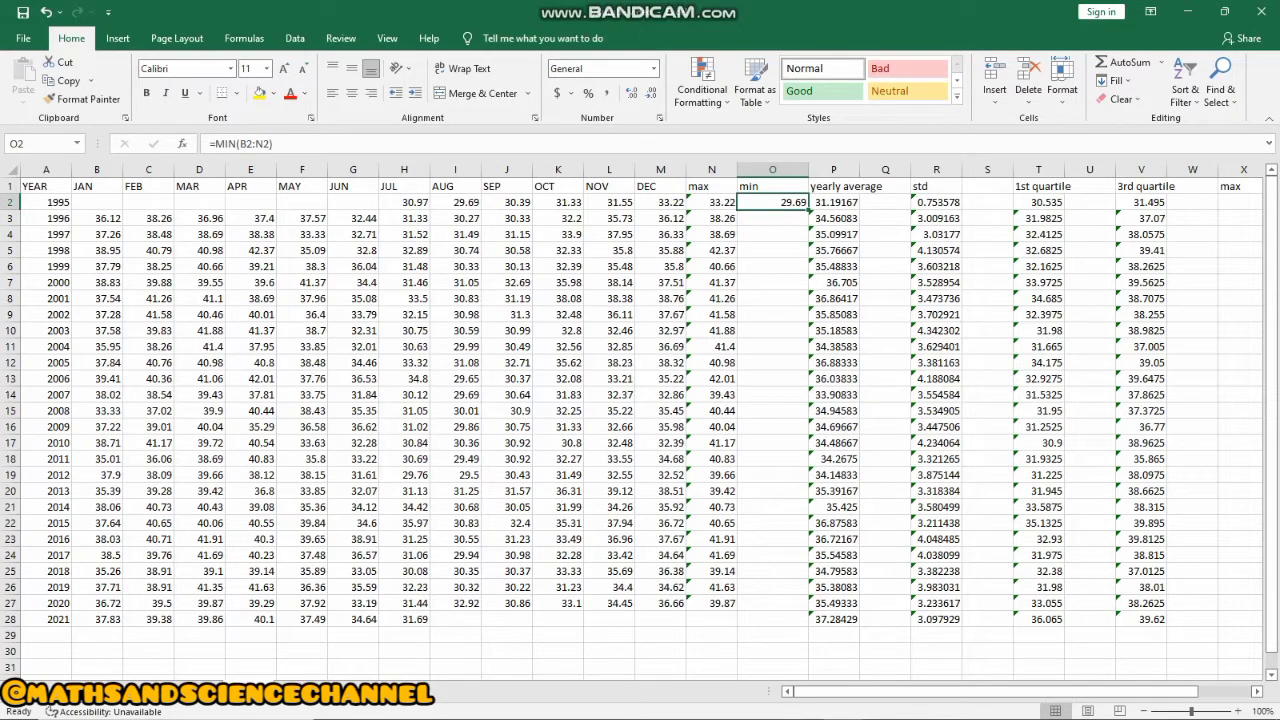
pyautogui.moveTo(808, 210); pyautogui.dragTo(737, 624)
pyautogui.click(712, 603)
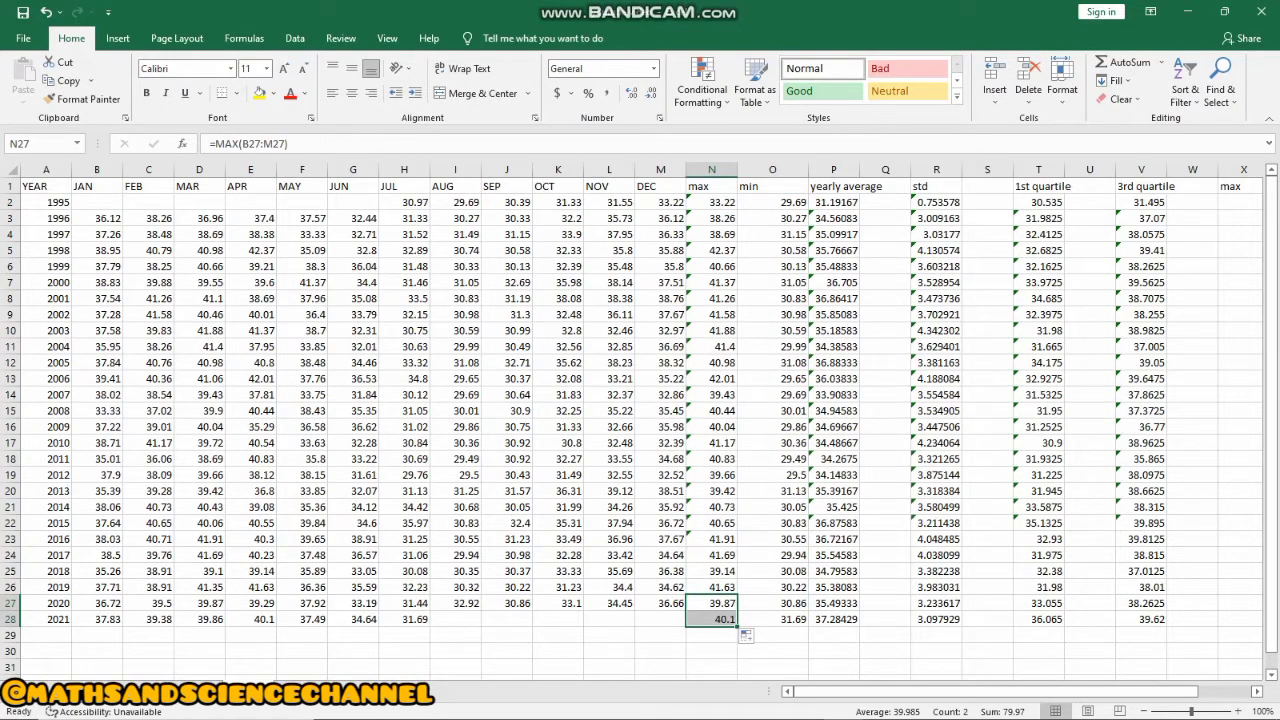
pyautogui.click(833, 651)
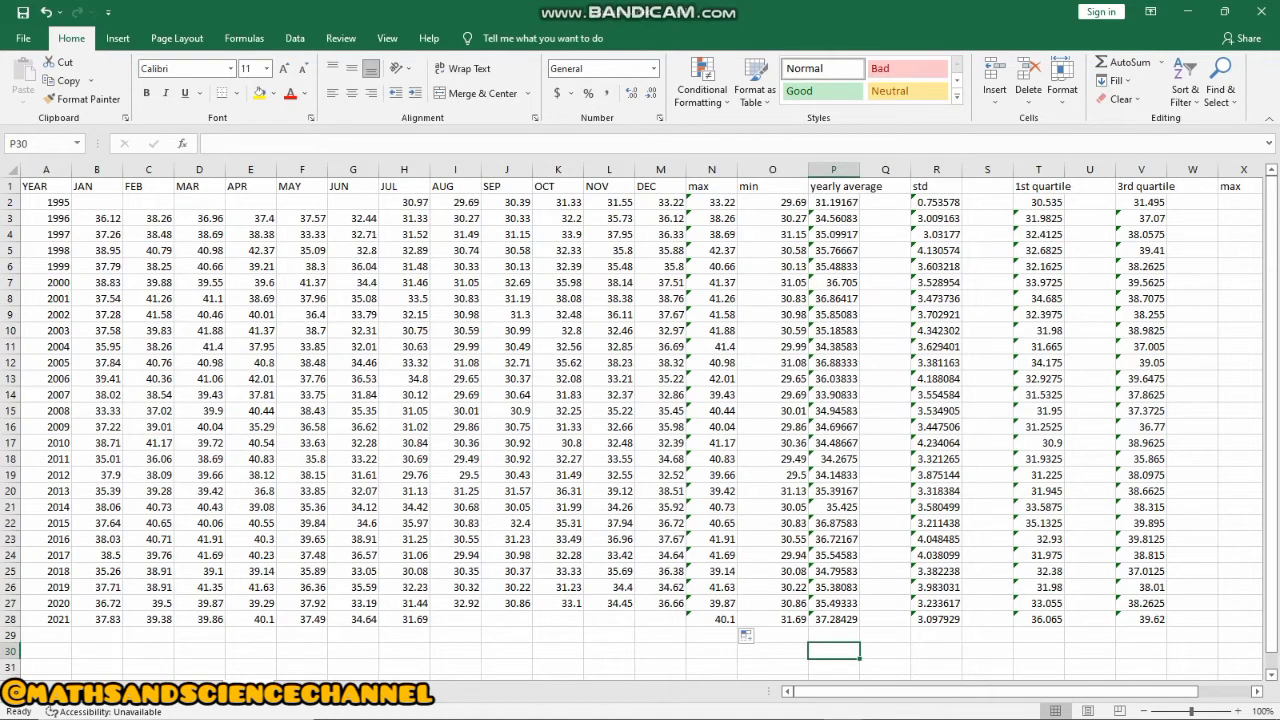
# Format the yearly average, std, 1st quartile and 3rd quartile columns (P1:V28) as Number with two decimals
pyautogui.scroll(-2, 640, 427)
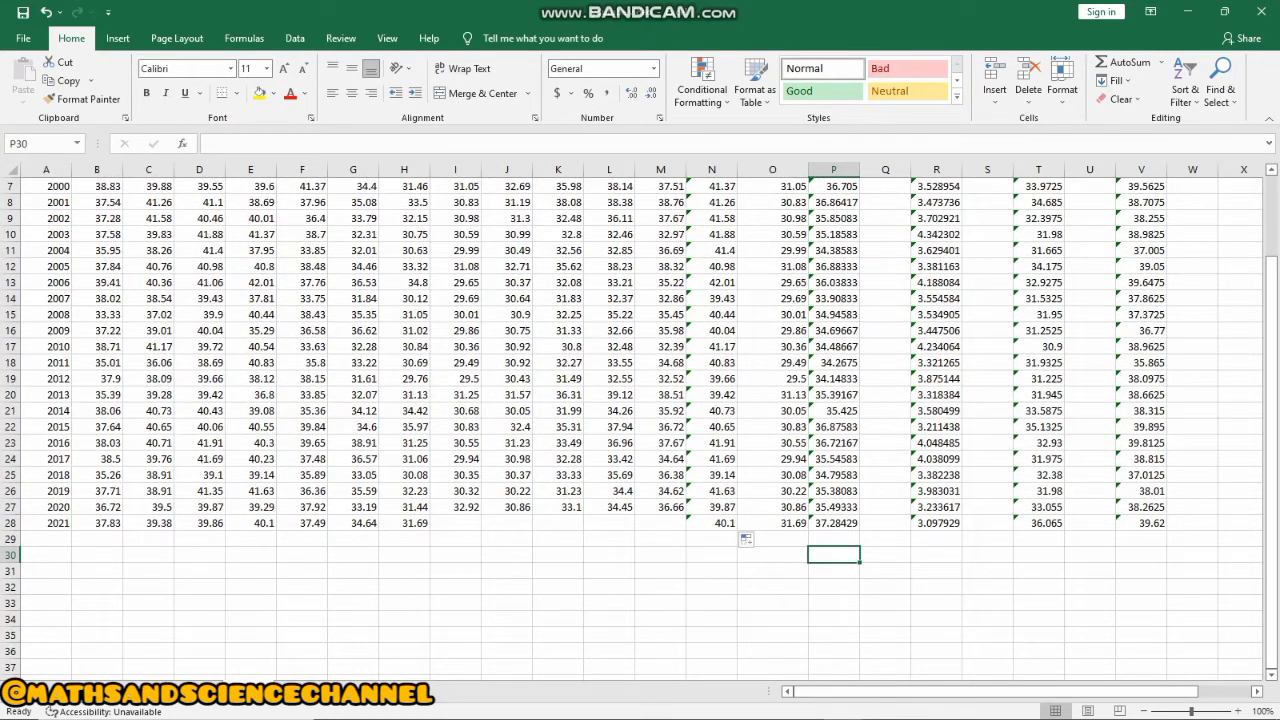
pyautogui.scroll(2, 640, 427)
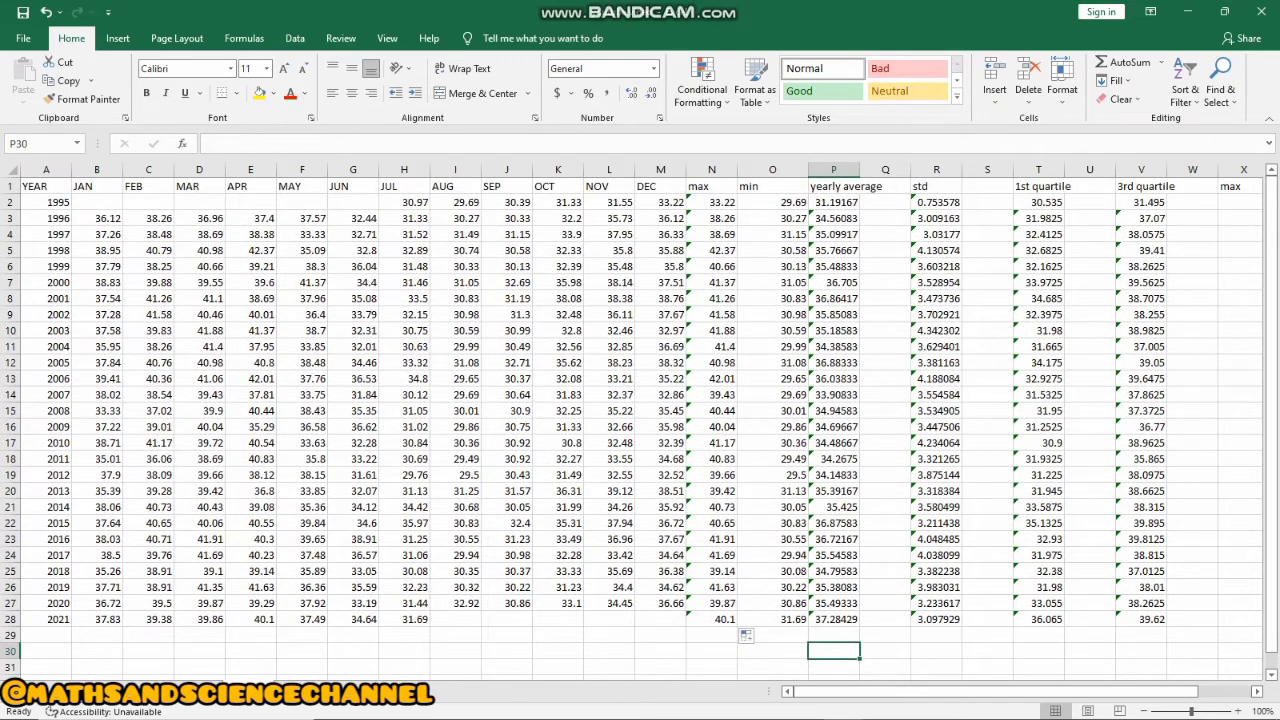
pyautogui.moveTo(833, 186); pyautogui.dragTo(1141, 619)
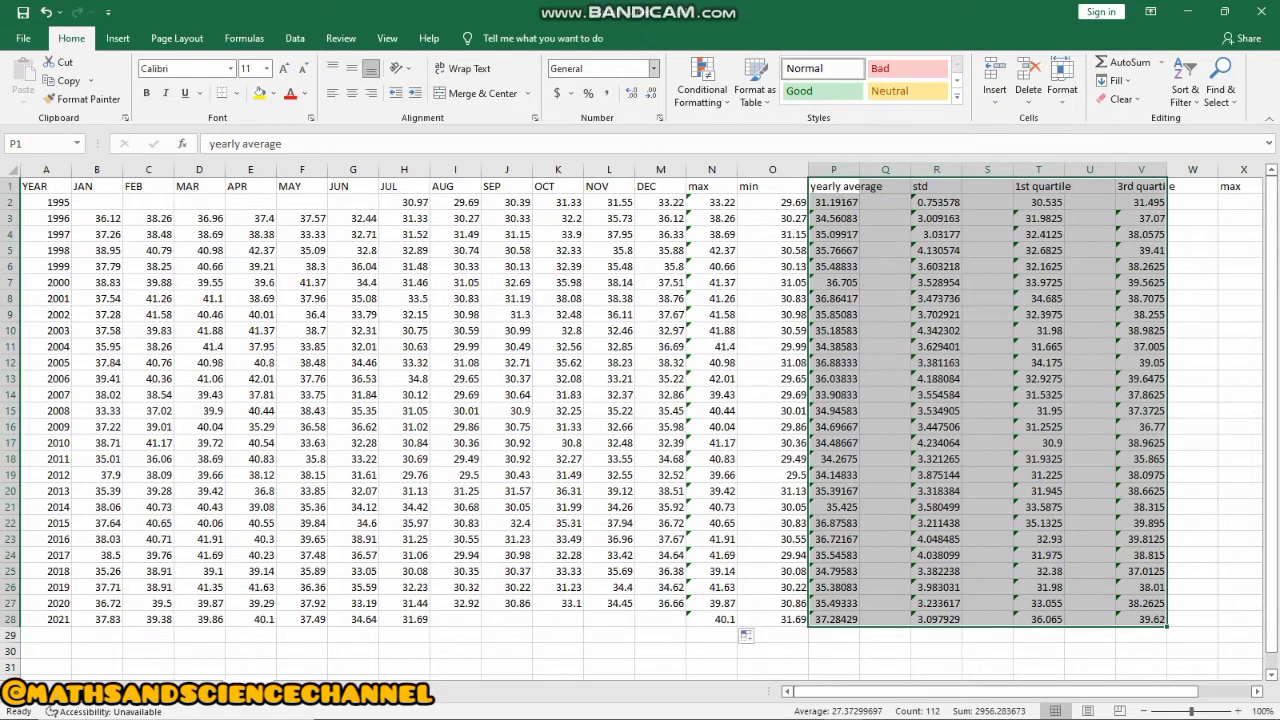
pyautogui.click(653, 68)
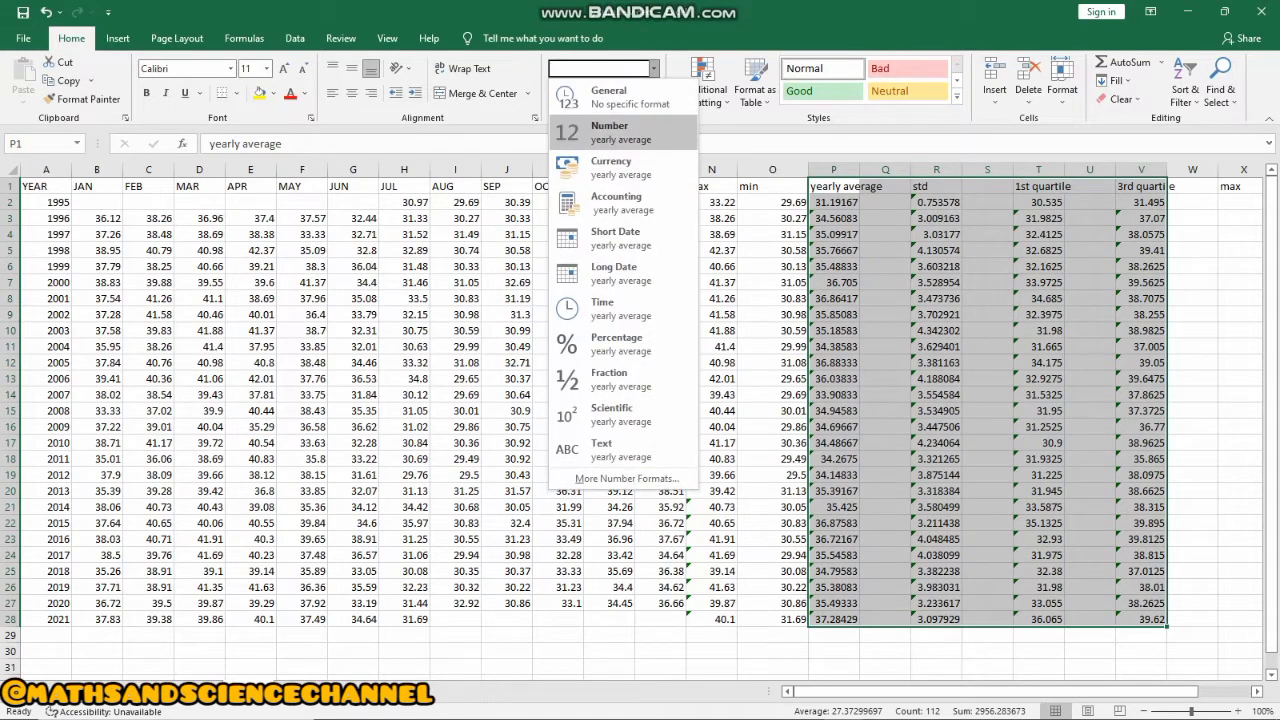
pyautogui.click(615, 132)
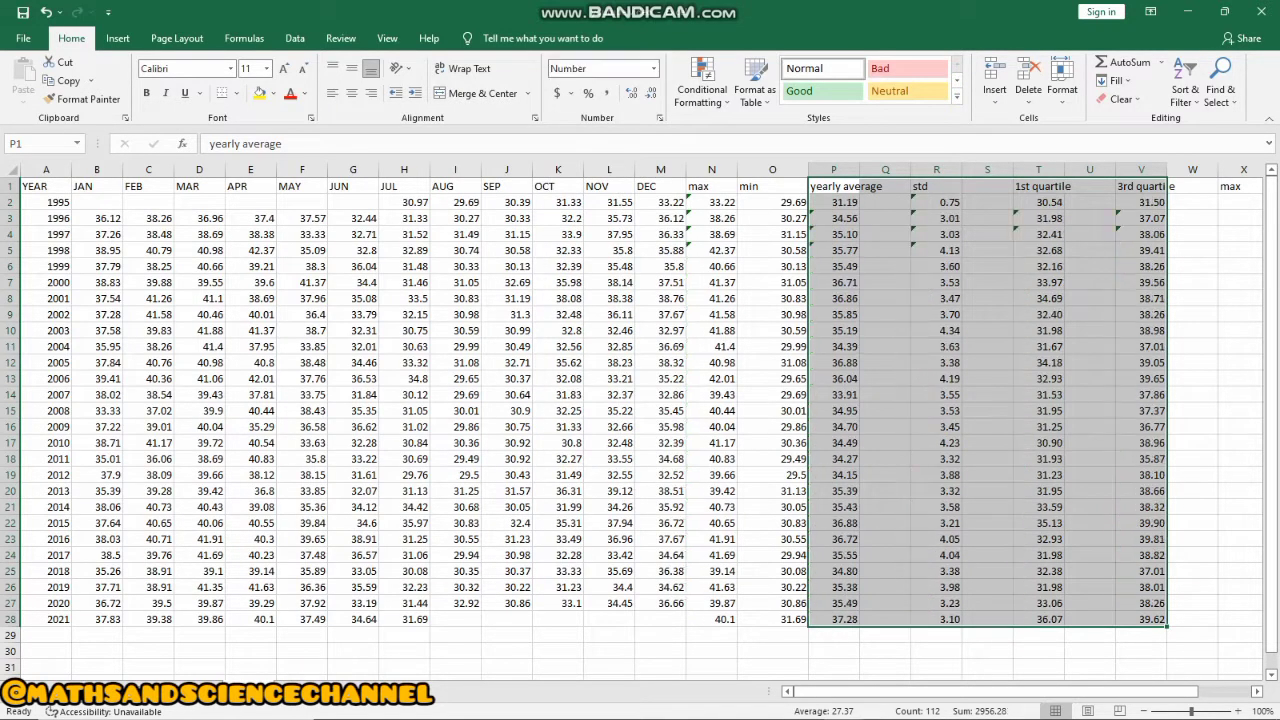
pyautogui.click(772, 218)
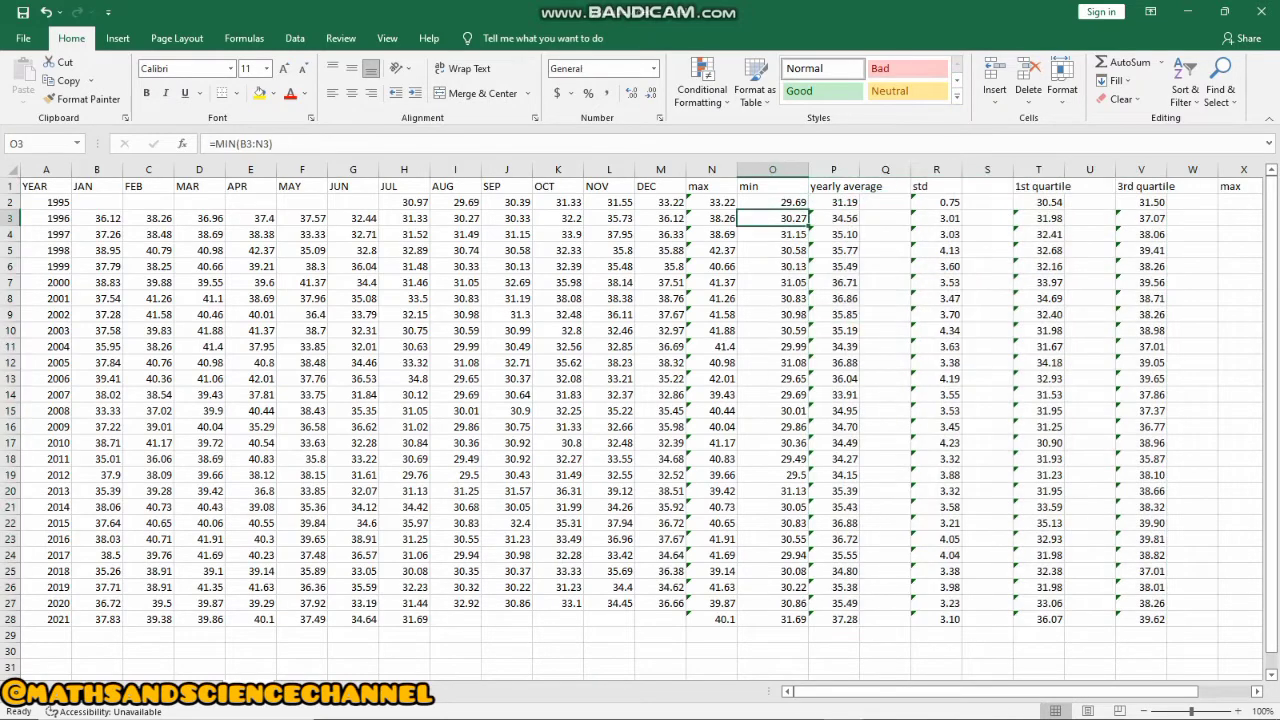
pyautogui.click(712, 187)
pyautogui.click(772, 187)
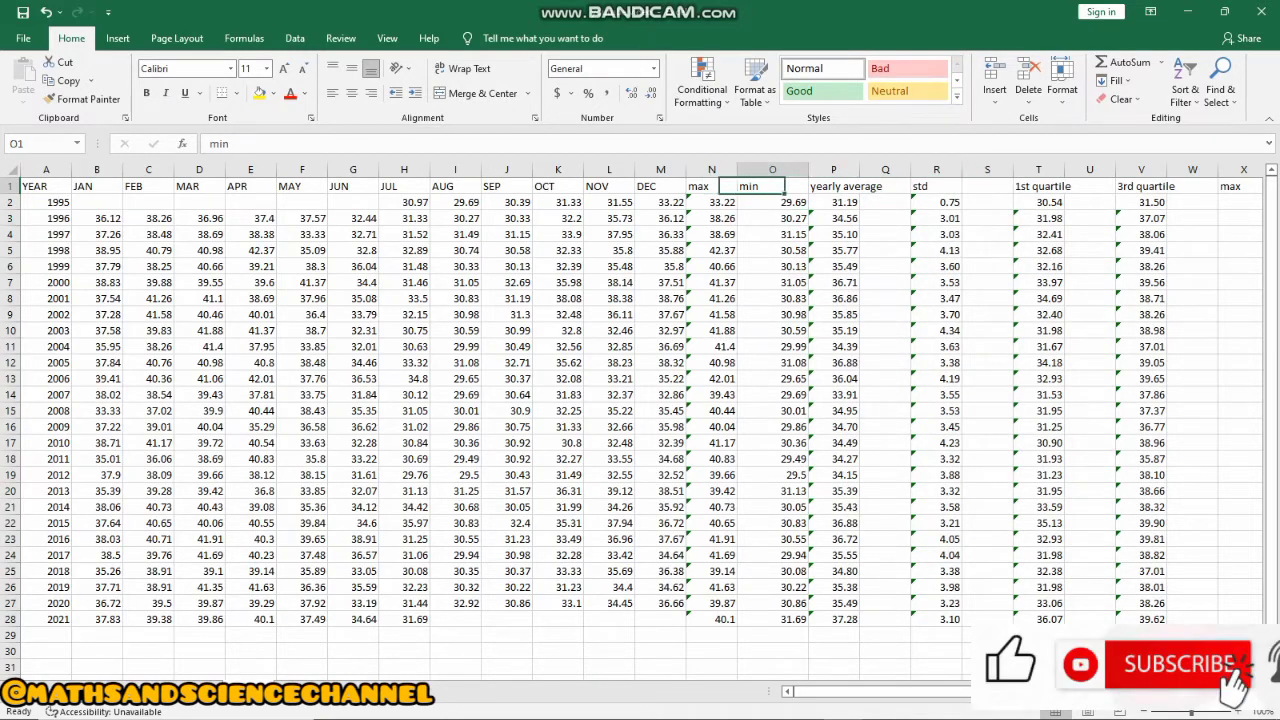
pyautogui.scroll(-2, 640, 428)
pyautogui.scroll(2, 640, 428)
pyautogui.click(712, 187)
pyautogui.click(772, 187)
pyautogui.moveTo(712, 202); pyautogui.dragTo(712, 491)
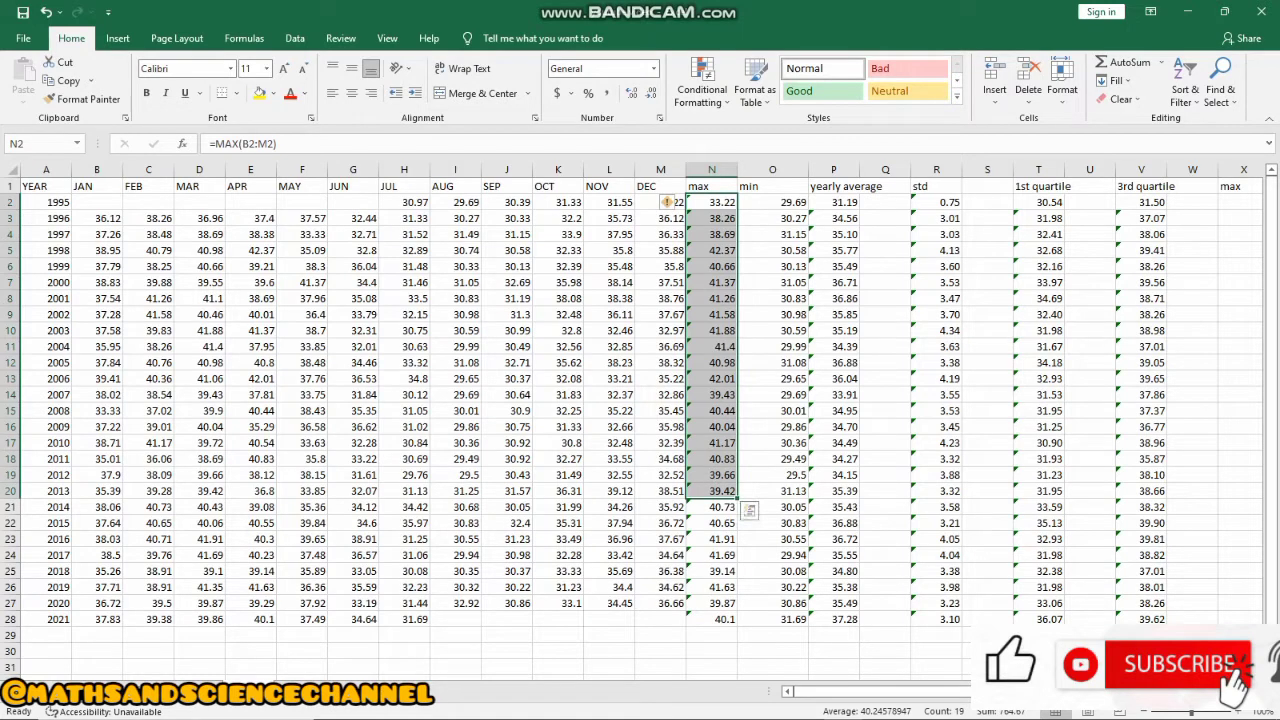
# Enter the labels max in N29 and min in O29 below the yearly maximum and minimum columns
pyautogui.click(712, 635)
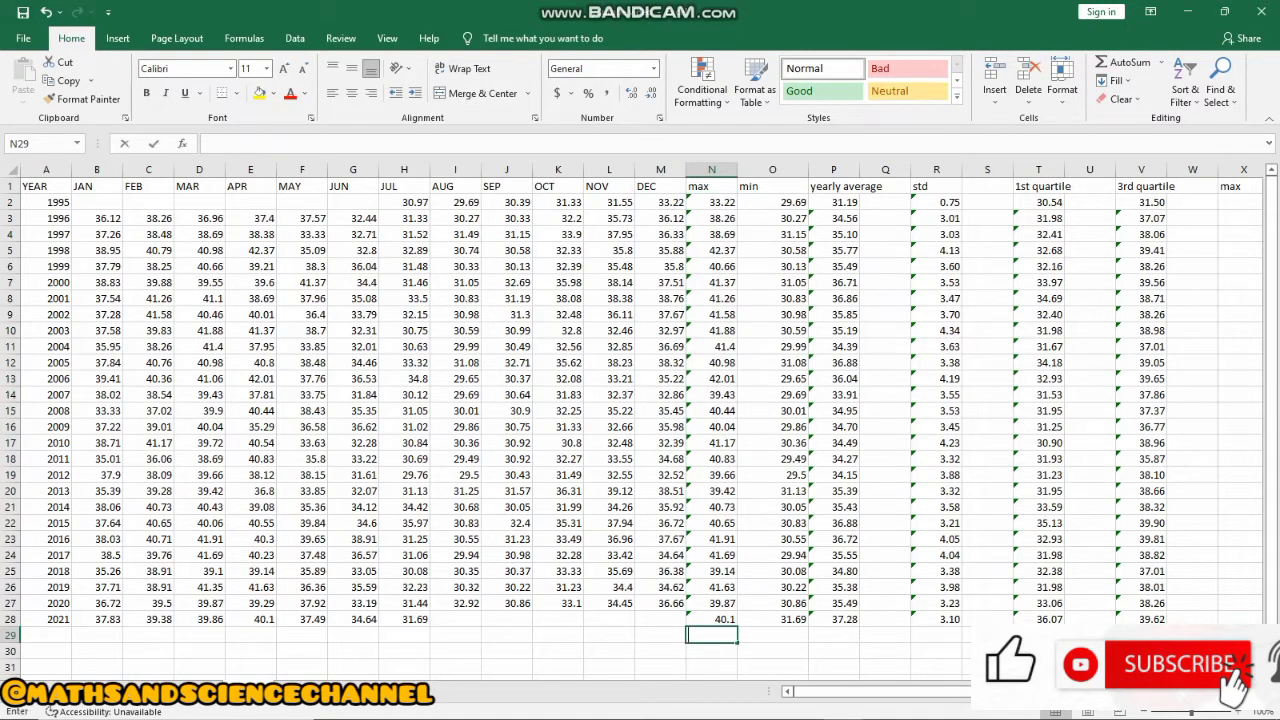
pyautogui.write('max')
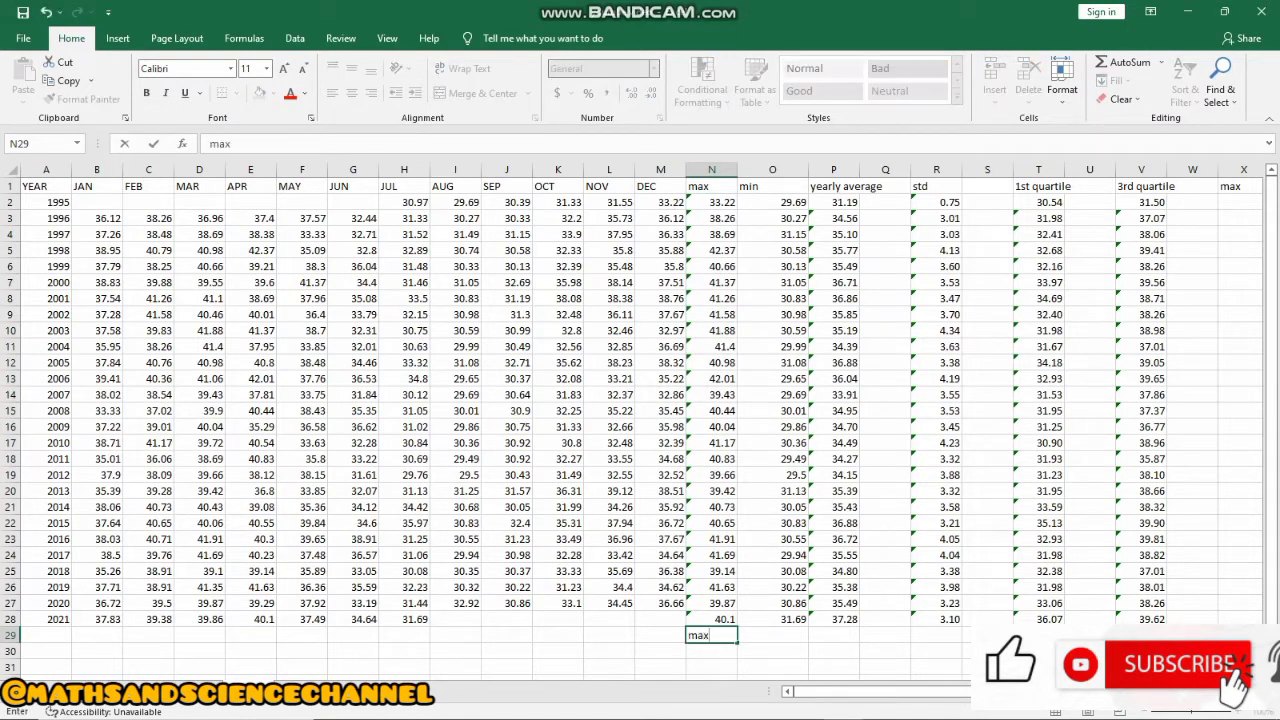
pyautogui.press('Tab')
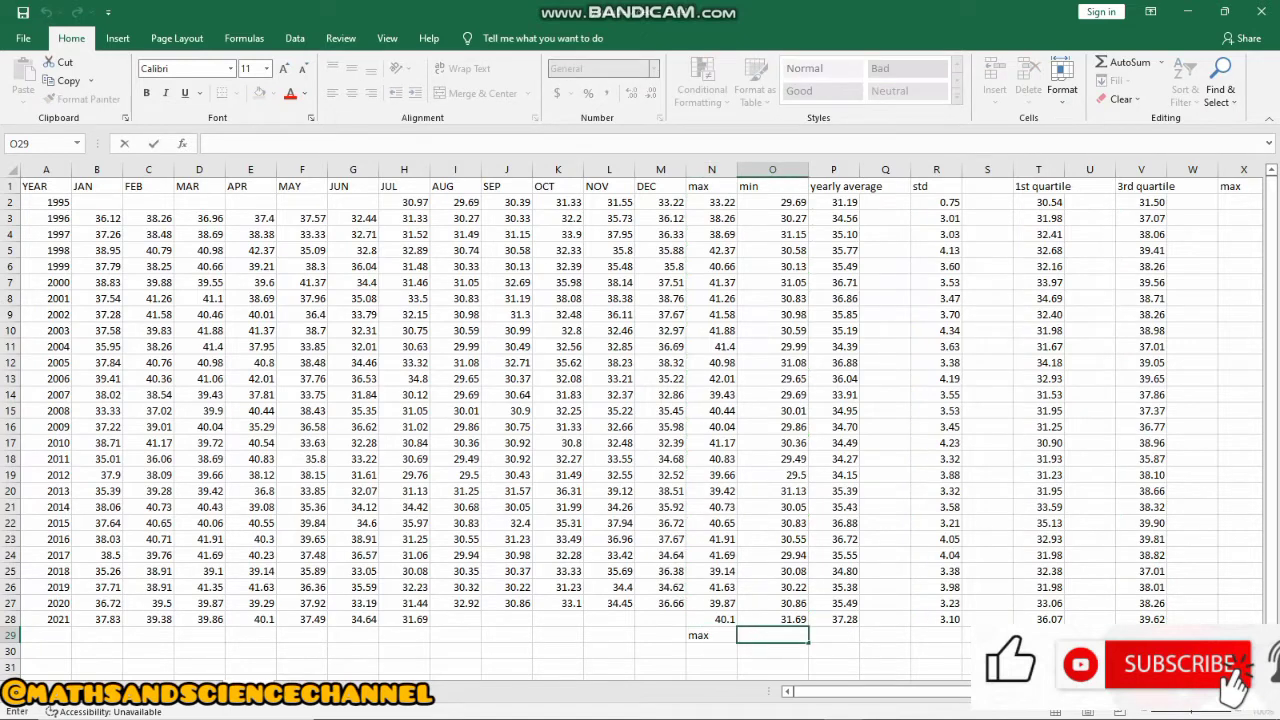
pyautogui.write('min')
# Calculate the overall maximum of the yearly maxima N2:N28 in cell N30 with the Max function
pyautogui.moveTo(711, 202); pyautogui.dragTo(711, 619)
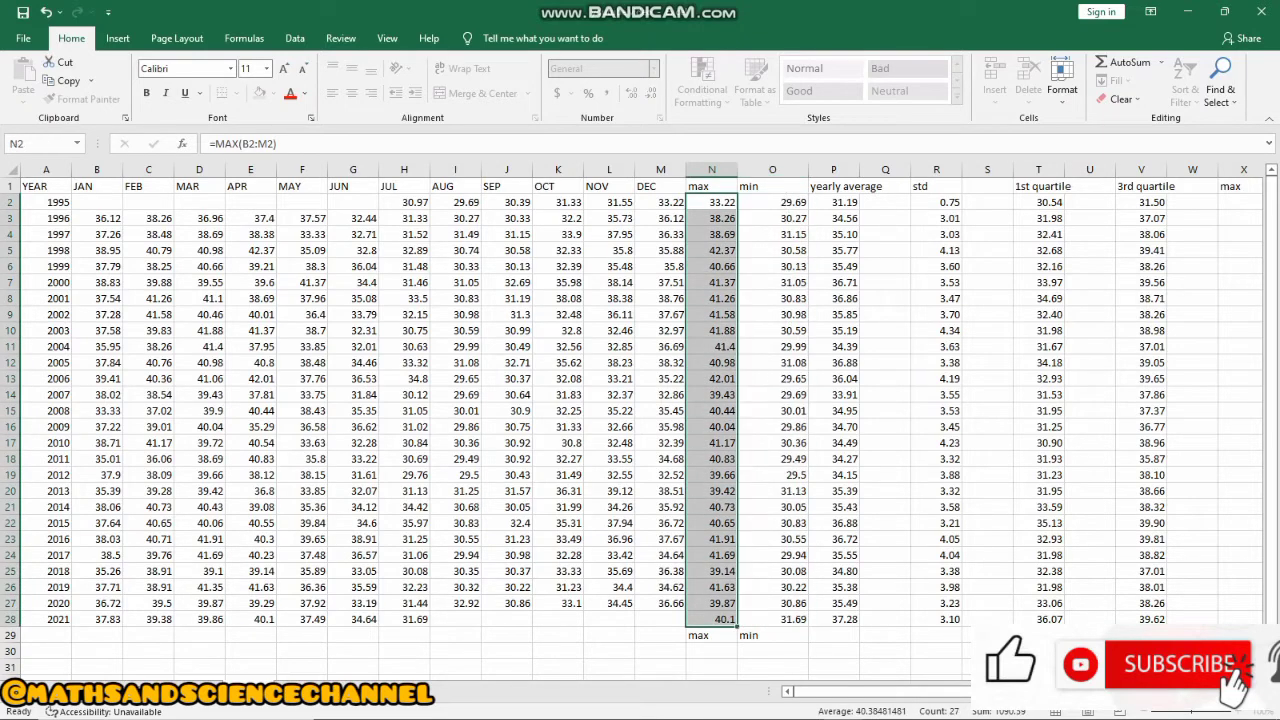
pyautogui.click(1162, 62)
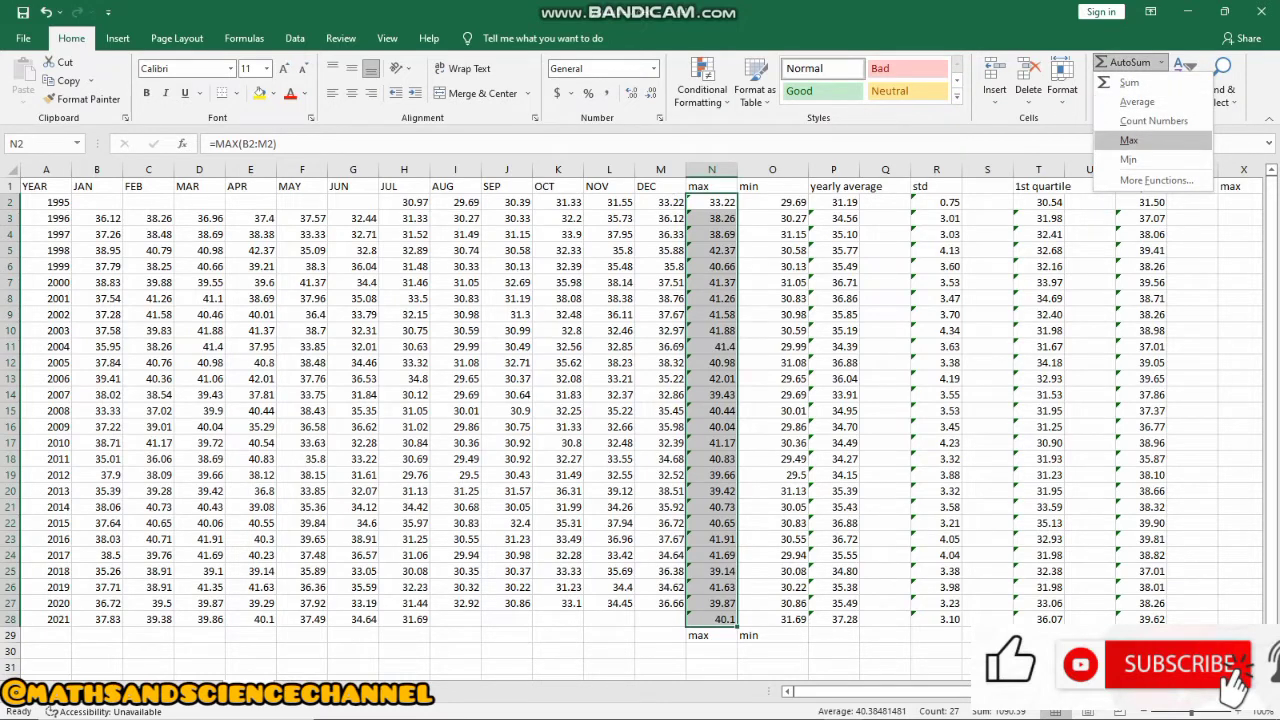
pyautogui.click(1129, 140)
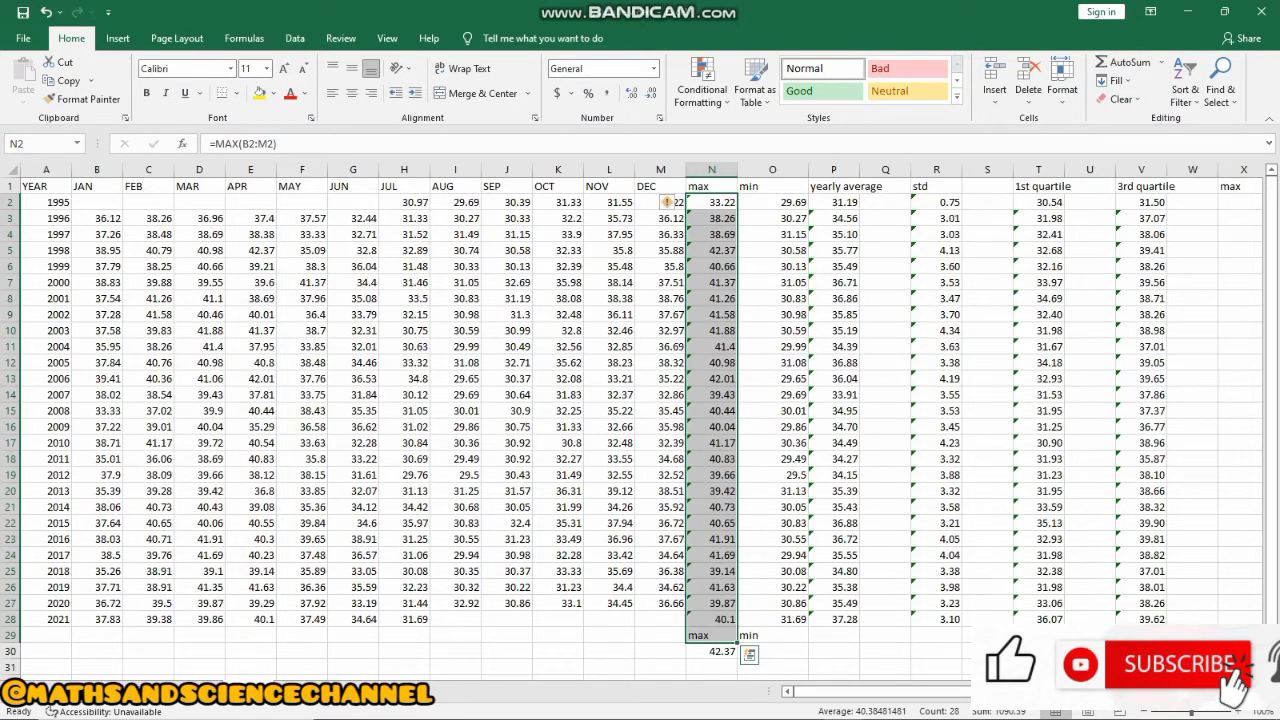
pyautogui.click(711, 651)
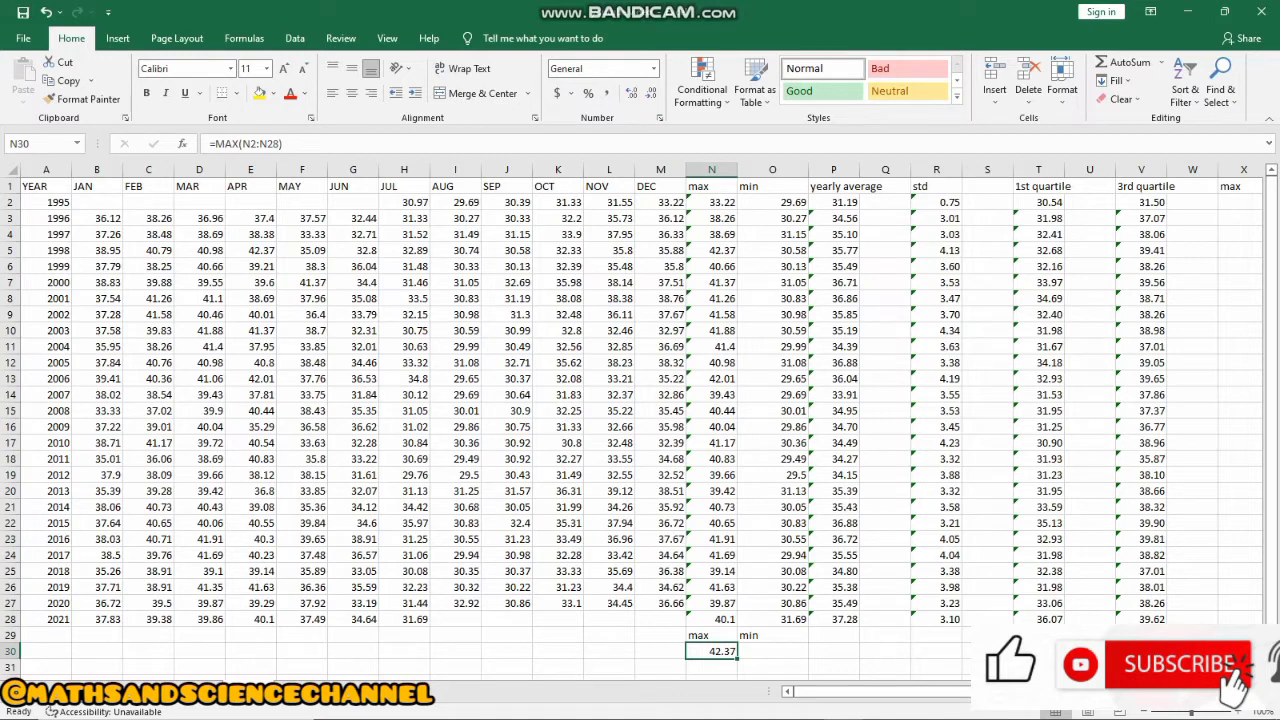
# Calculate the overall minimum of the yearly minima O2:O28 in cell O30 with the Min function
pyautogui.moveTo(772, 202); pyautogui.dragTo(772, 619)
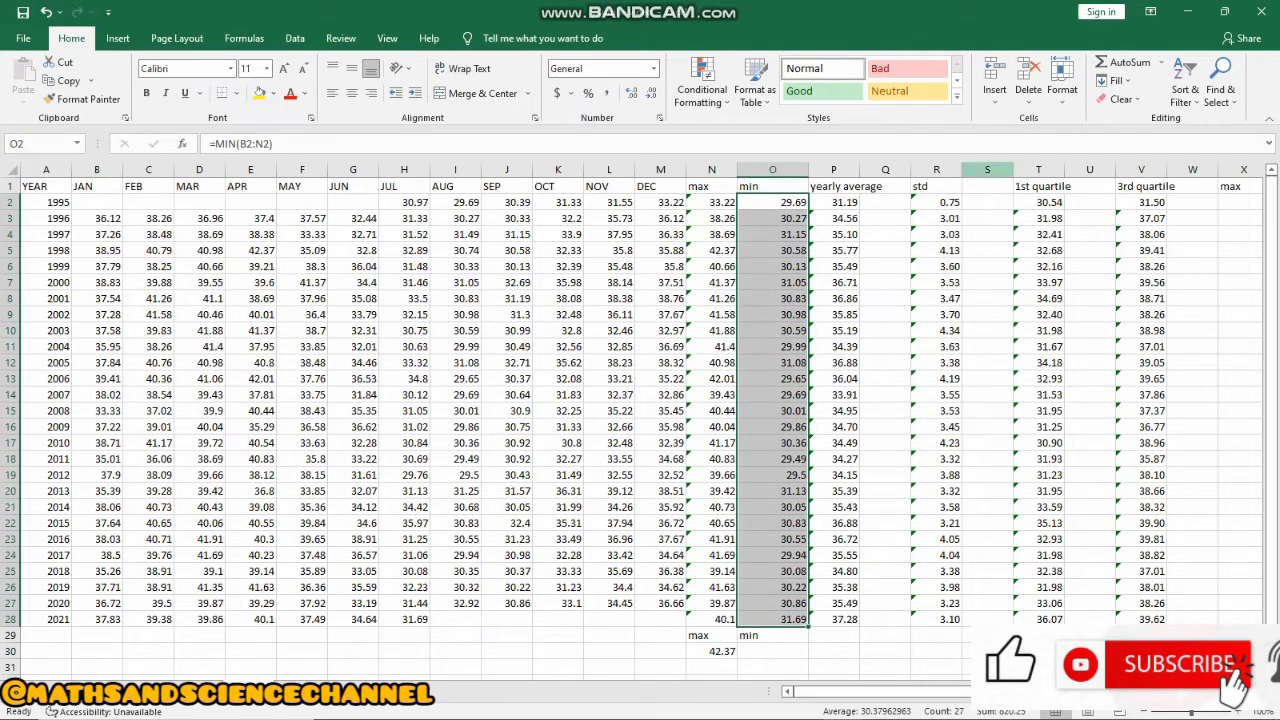
pyautogui.click(1161, 62)
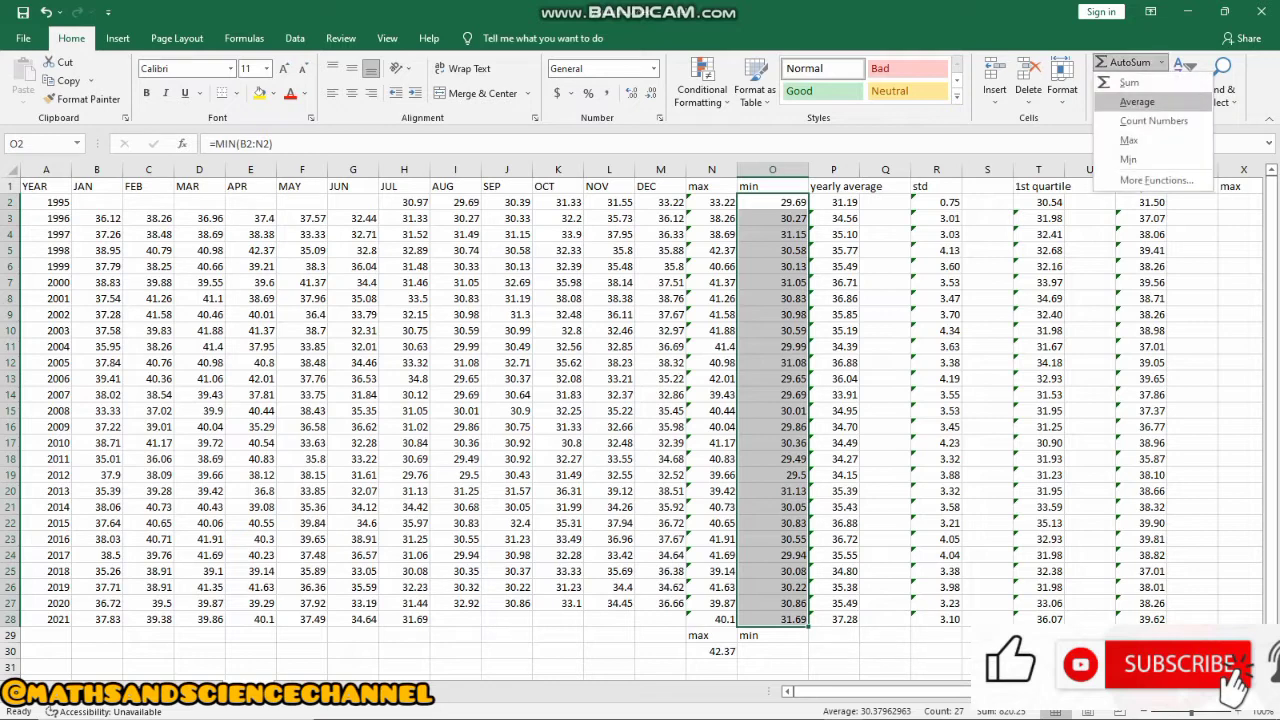
pyautogui.click(1128, 159)
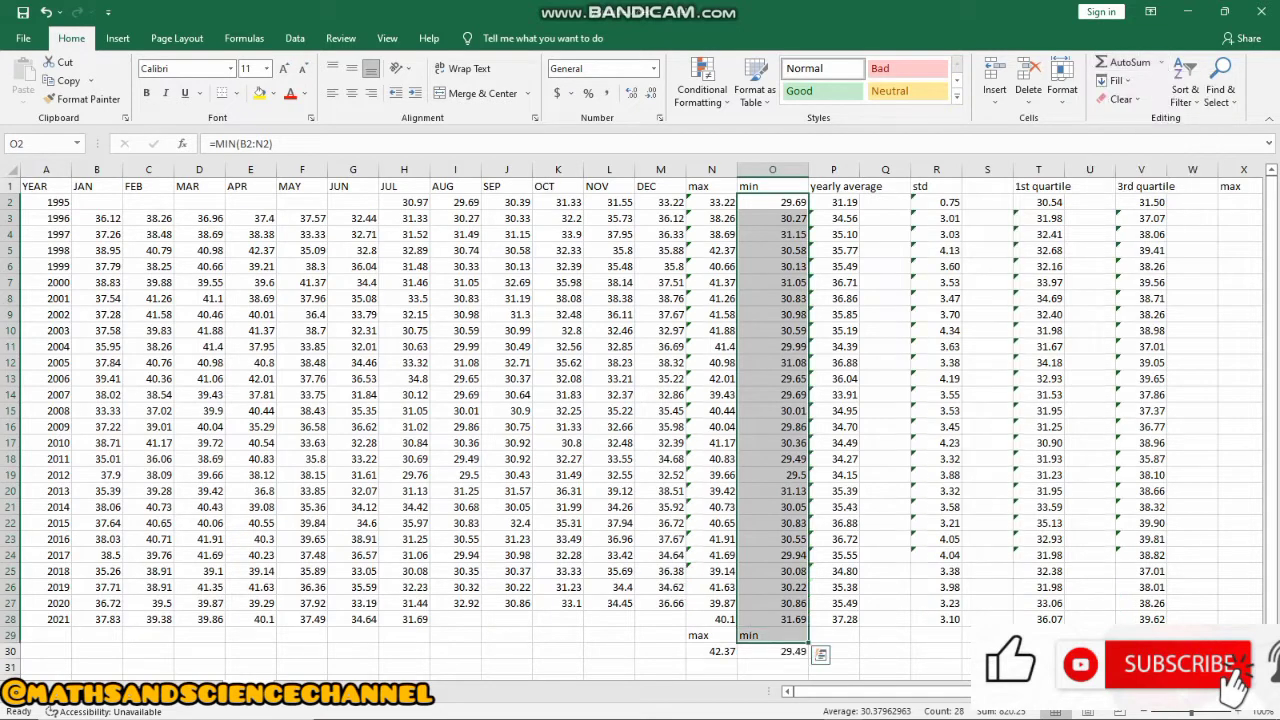
pyautogui.click(772, 651)
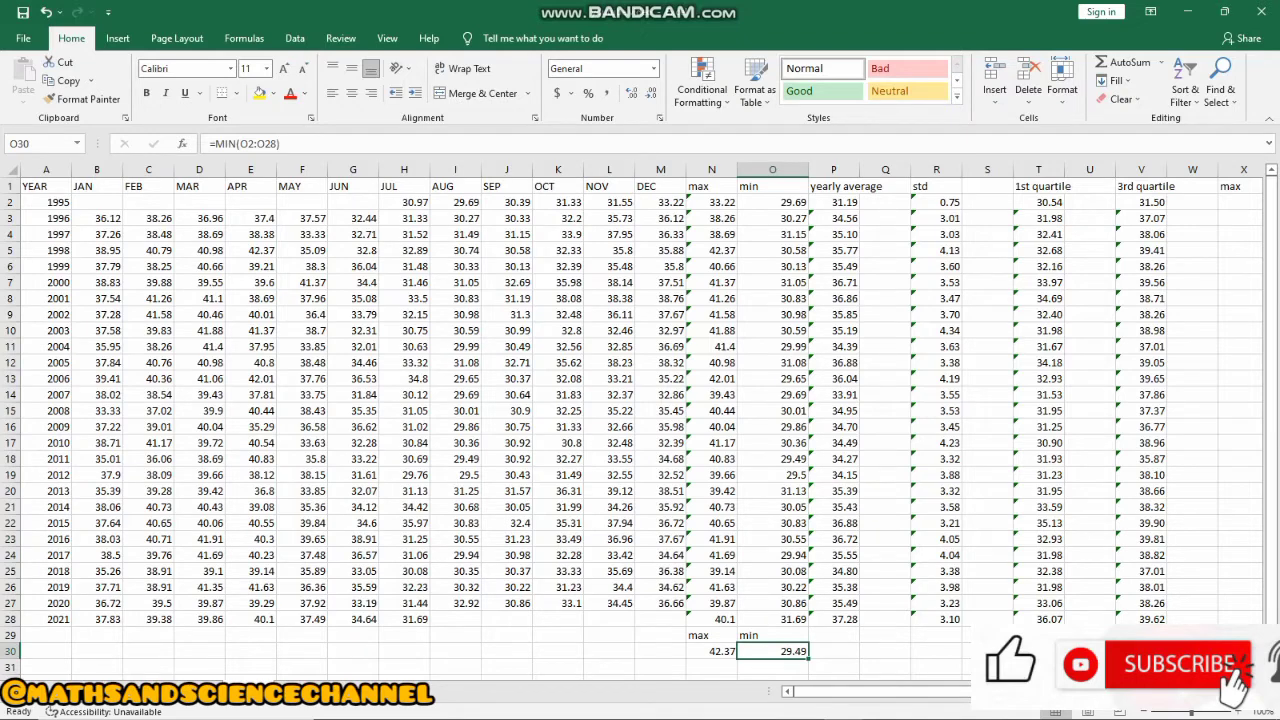
pyautogui.scroll(-3, 640, 420)
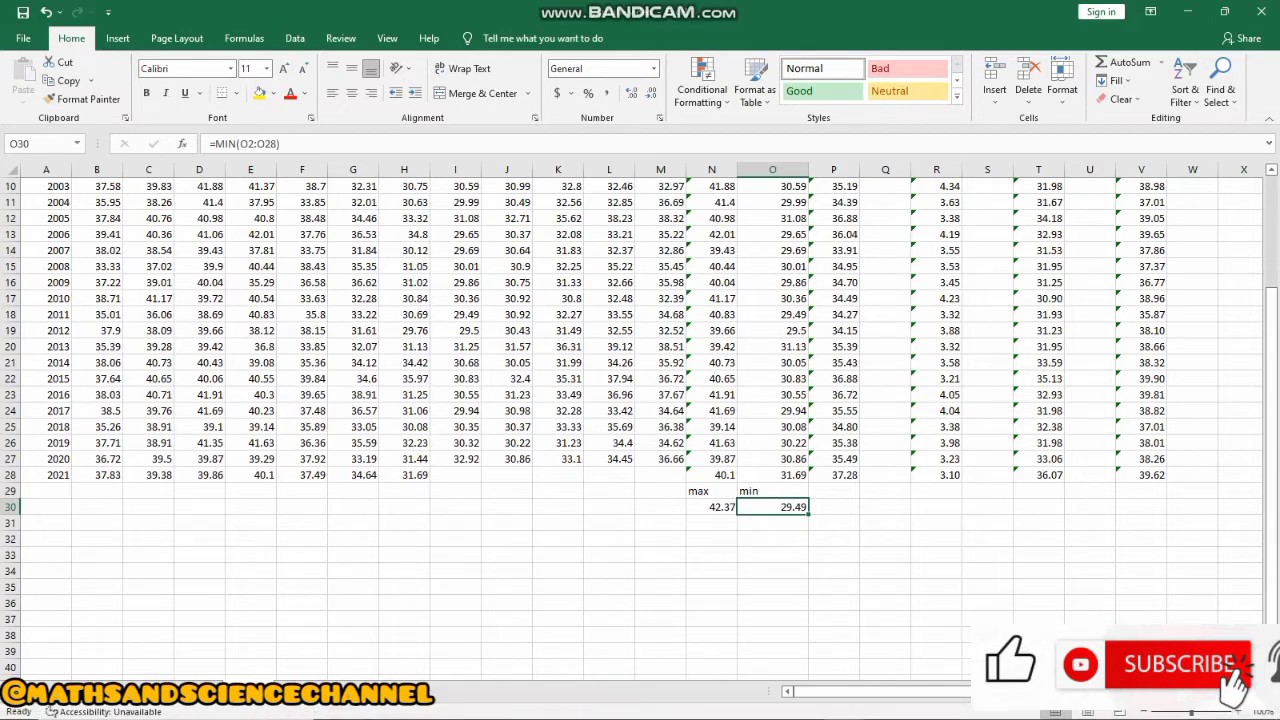
# Review the interval instructions in Google Docs and check the overall maximum's formula in N30 back in Excel
pyautogui.click(804, 705)
pyautogui.scroll(-3, 488, 450)
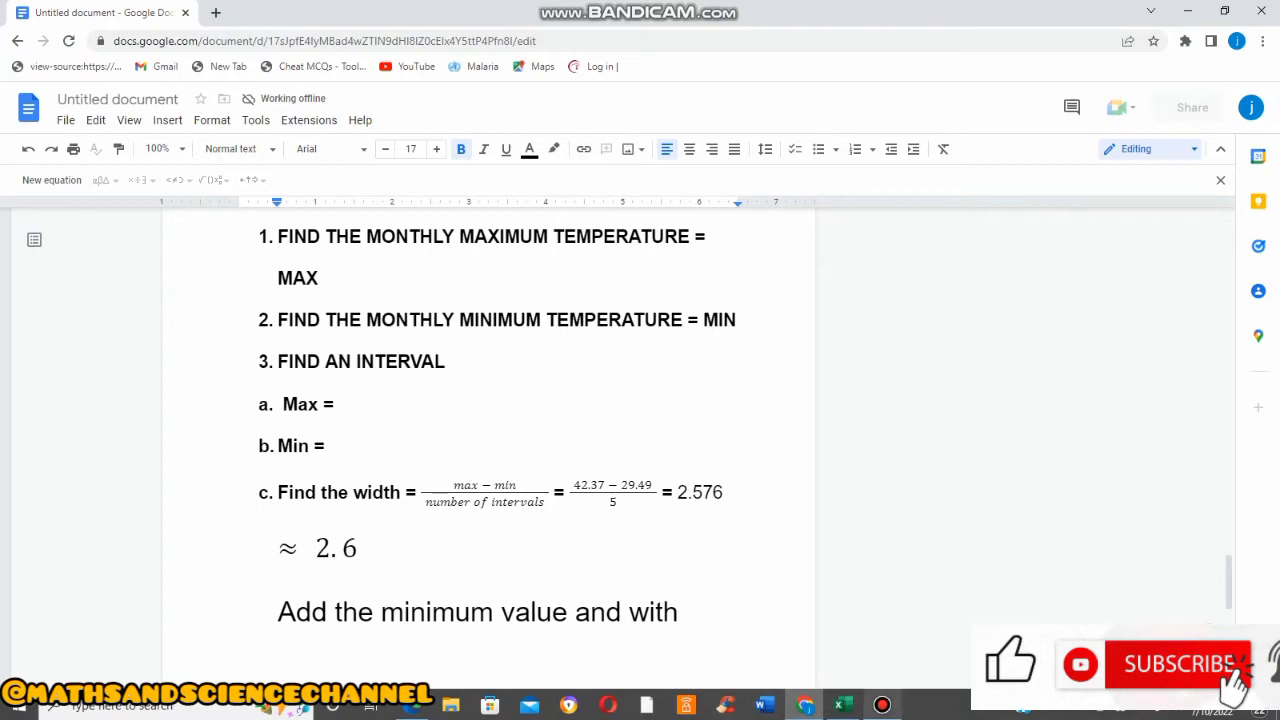
pyautogui.click(843, 708)
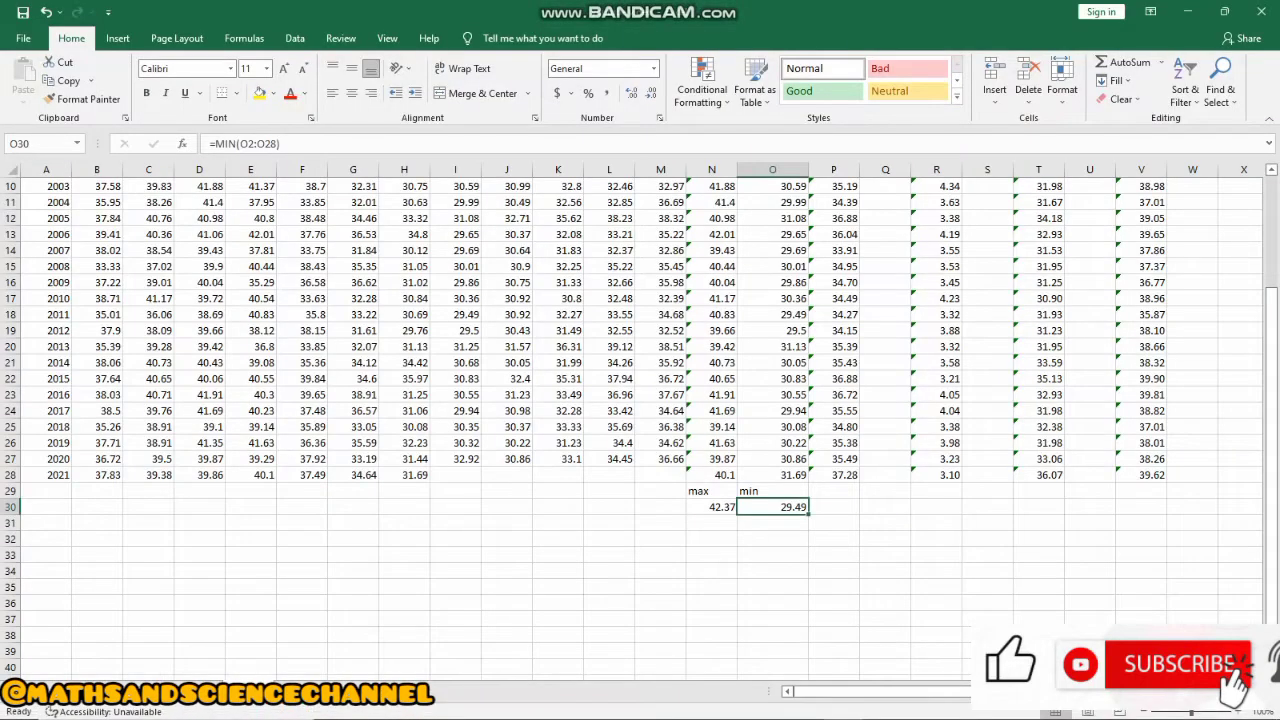
pyautogui.click(712, 507)
pyautogui.press('F2')
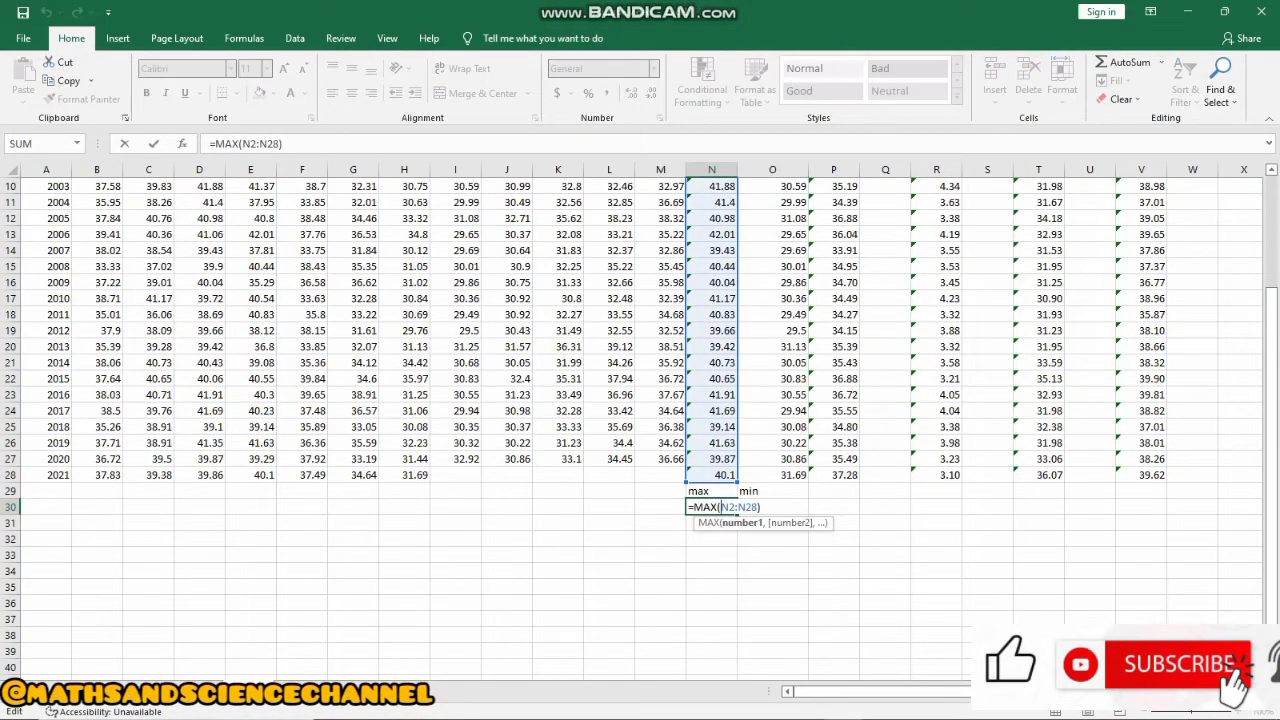
pyautogui.press('End')
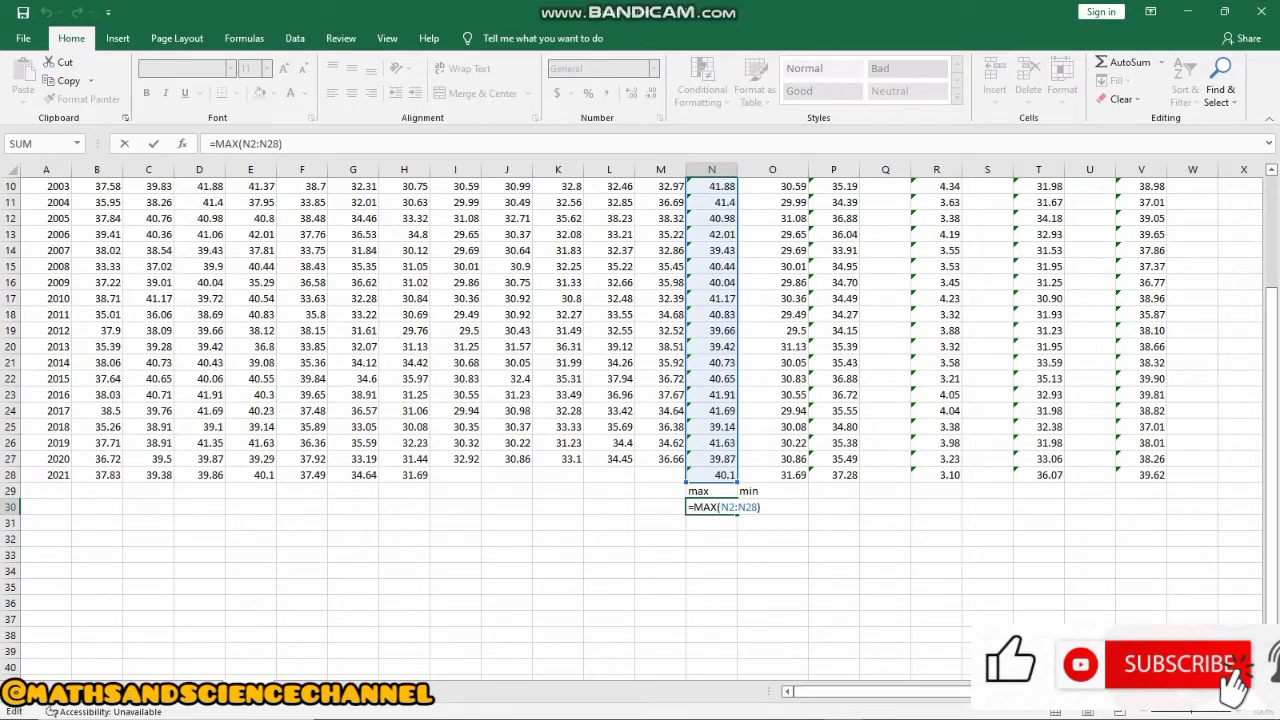
pyautogui.press('Return')
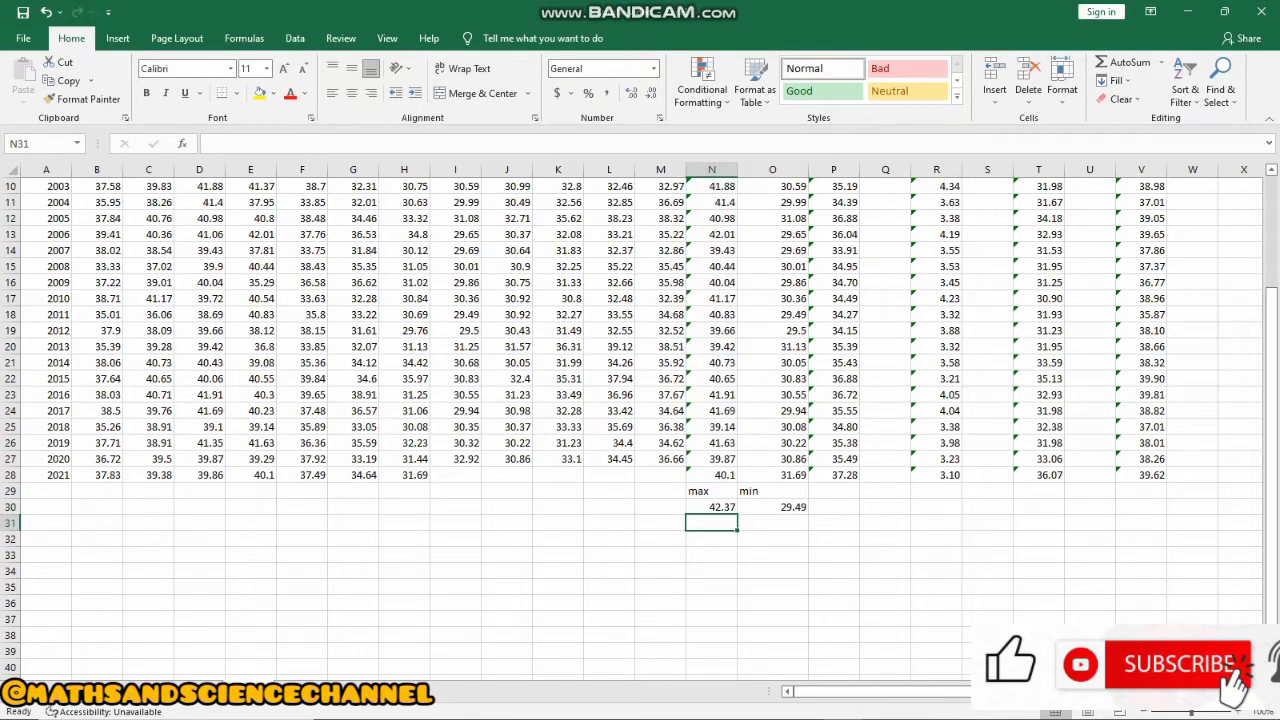
# Switch to the Google Docs document and fill in Max = 42.37 and Min = 29.49 under FIND AN INTERVAL
pyautogui.moveTo(805, 705)
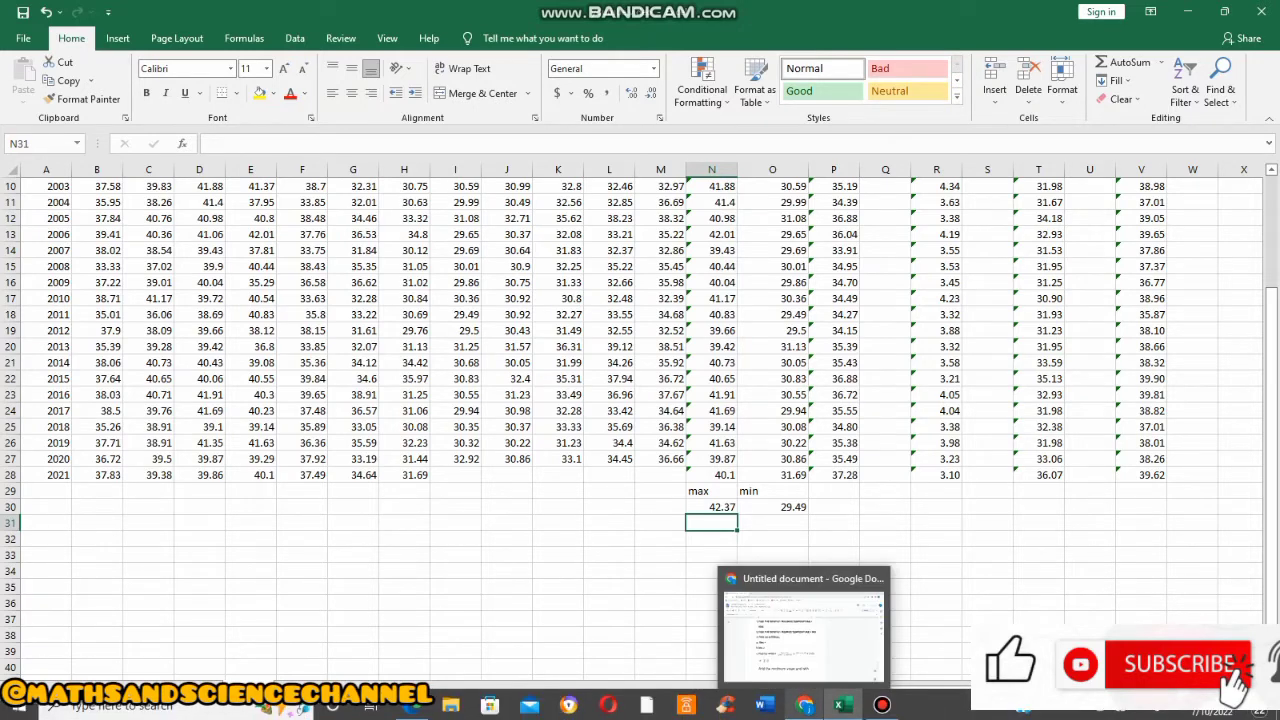
pyautogui.click(805, 630)
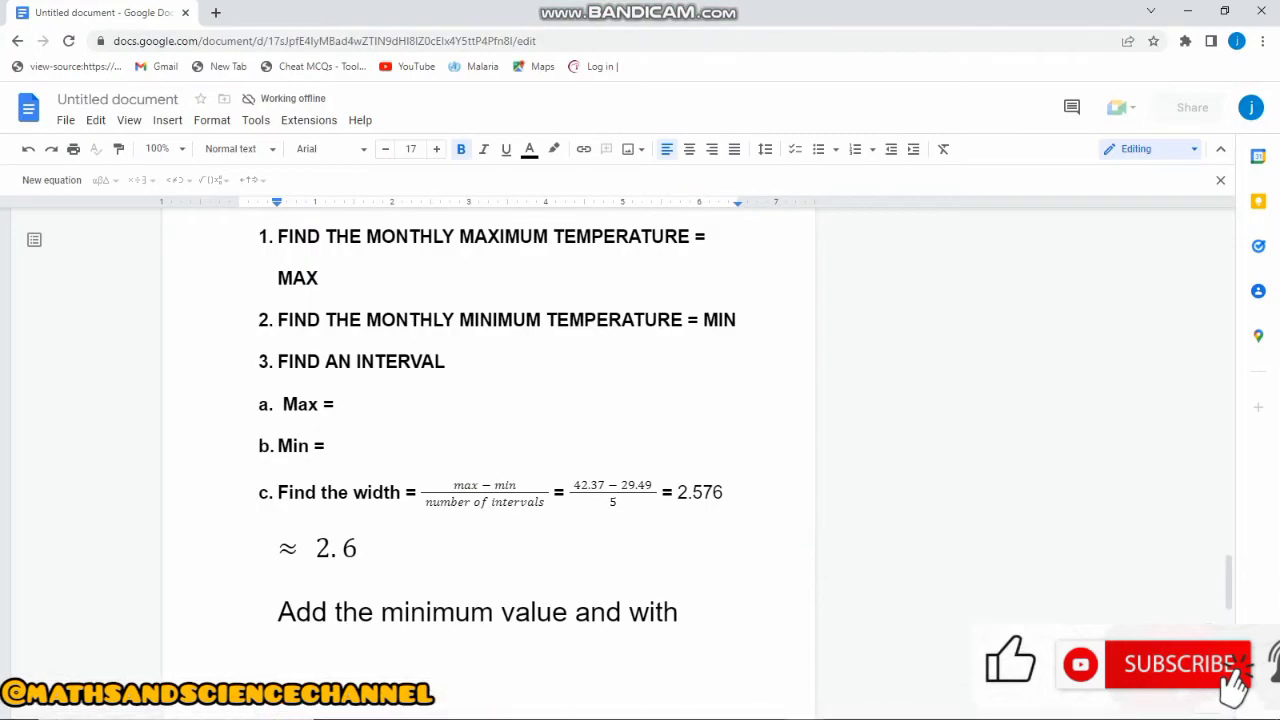
pyautogui.click(340, 404)
pyautogui.write('4')
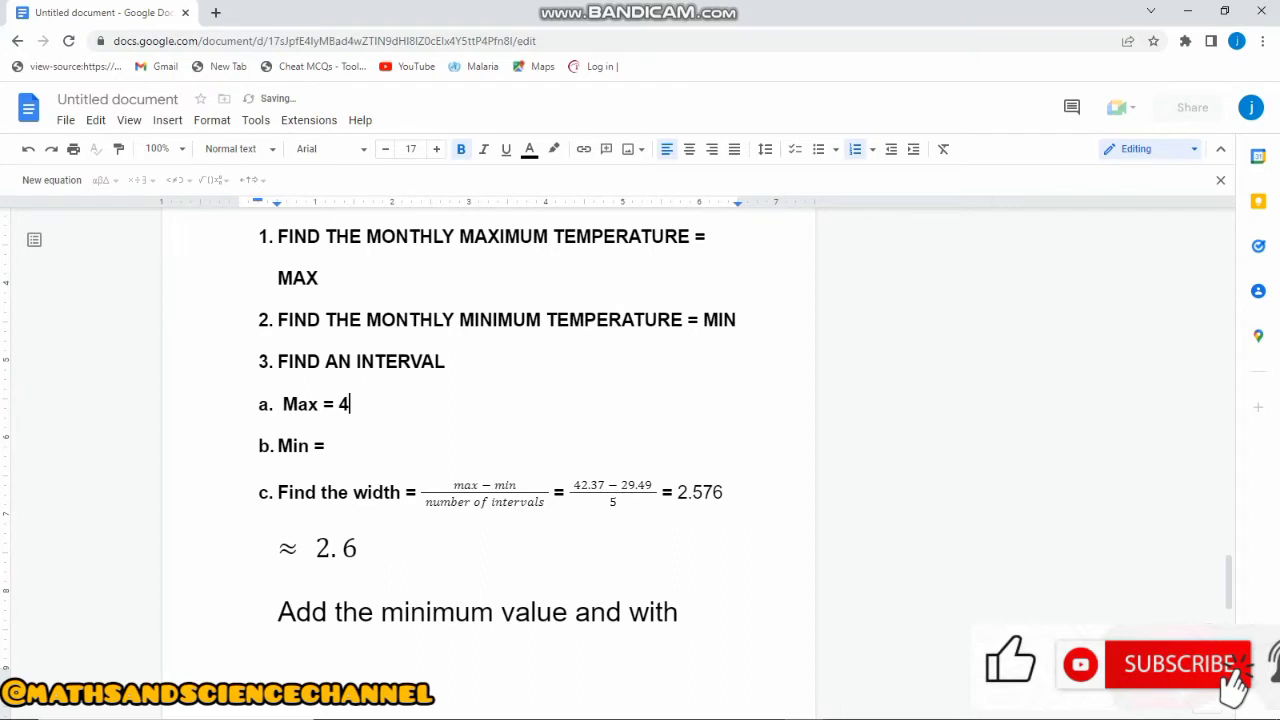
pyautogui.write('2.37 − ')
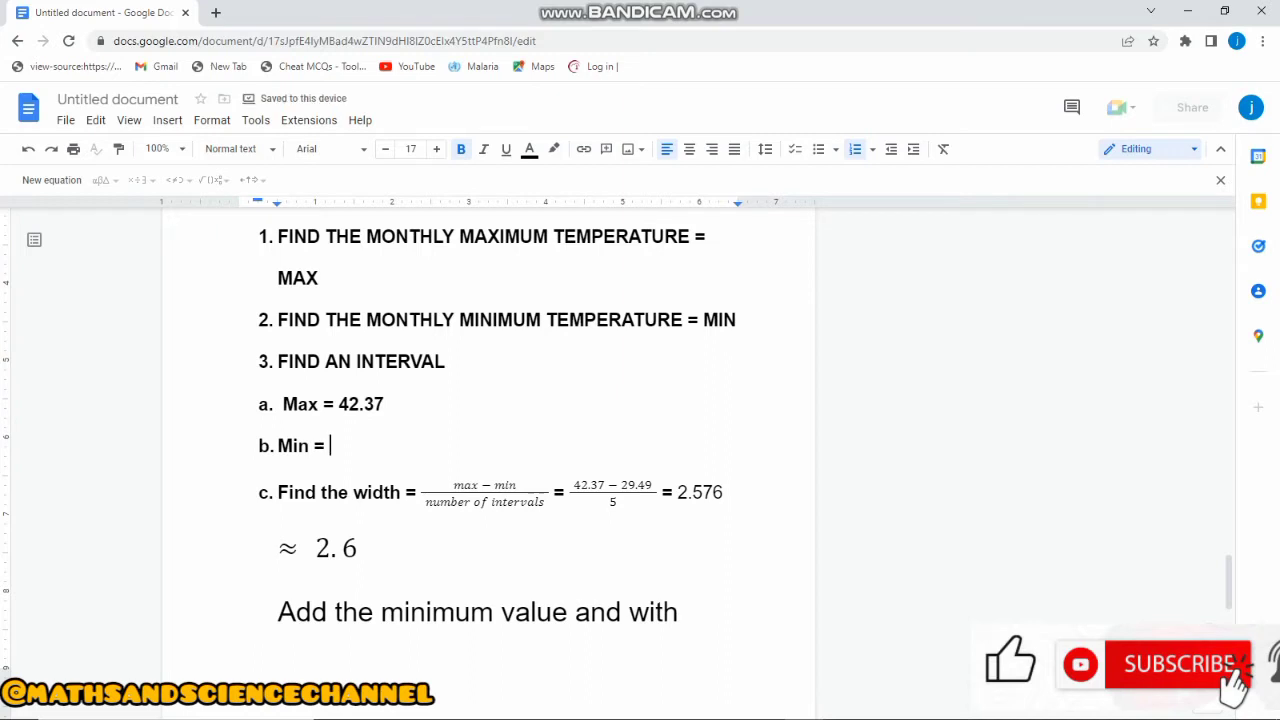
pyautogui.write('29')
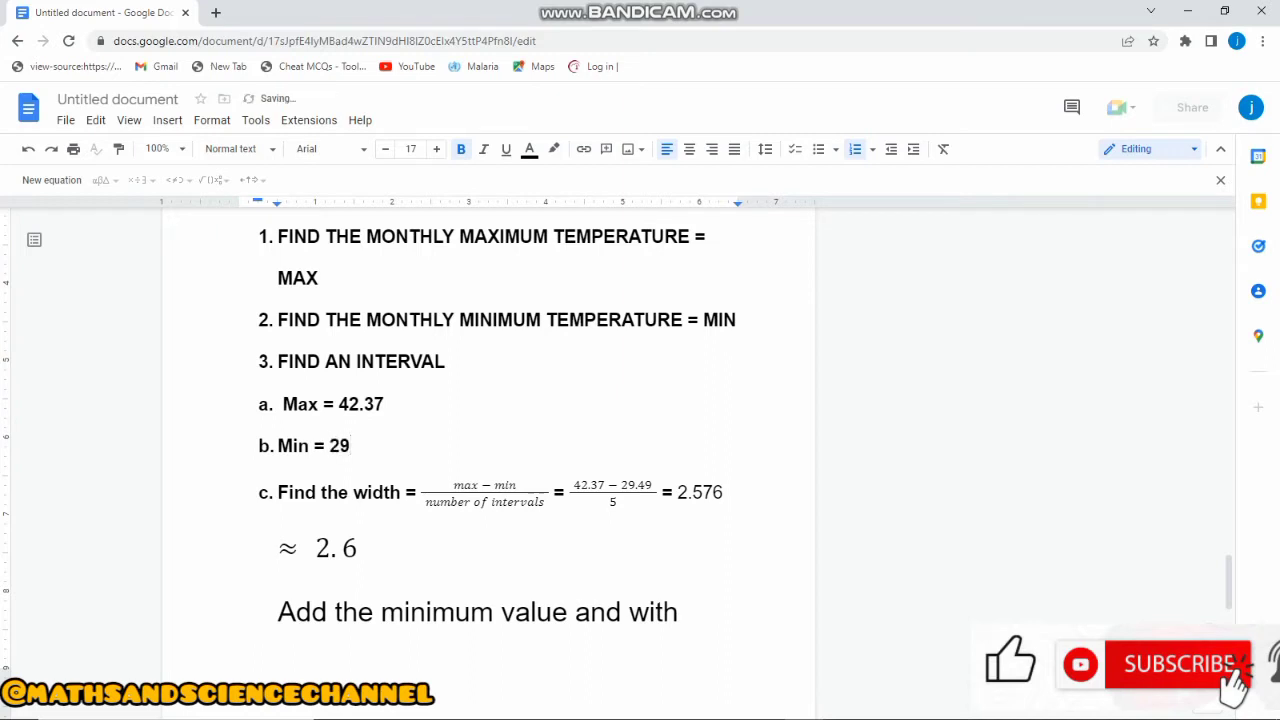
pyautogui.write('.49')
# Enlarge the whole "Find the width" line to font size 25 and select its fraction with 42.37 − 29.49 over 5
pyautogui.hotkey('shift', 'Right')
pyautogui.hotkey('shift', 'End')
pyautogui.hotkey('shift', 'Right')
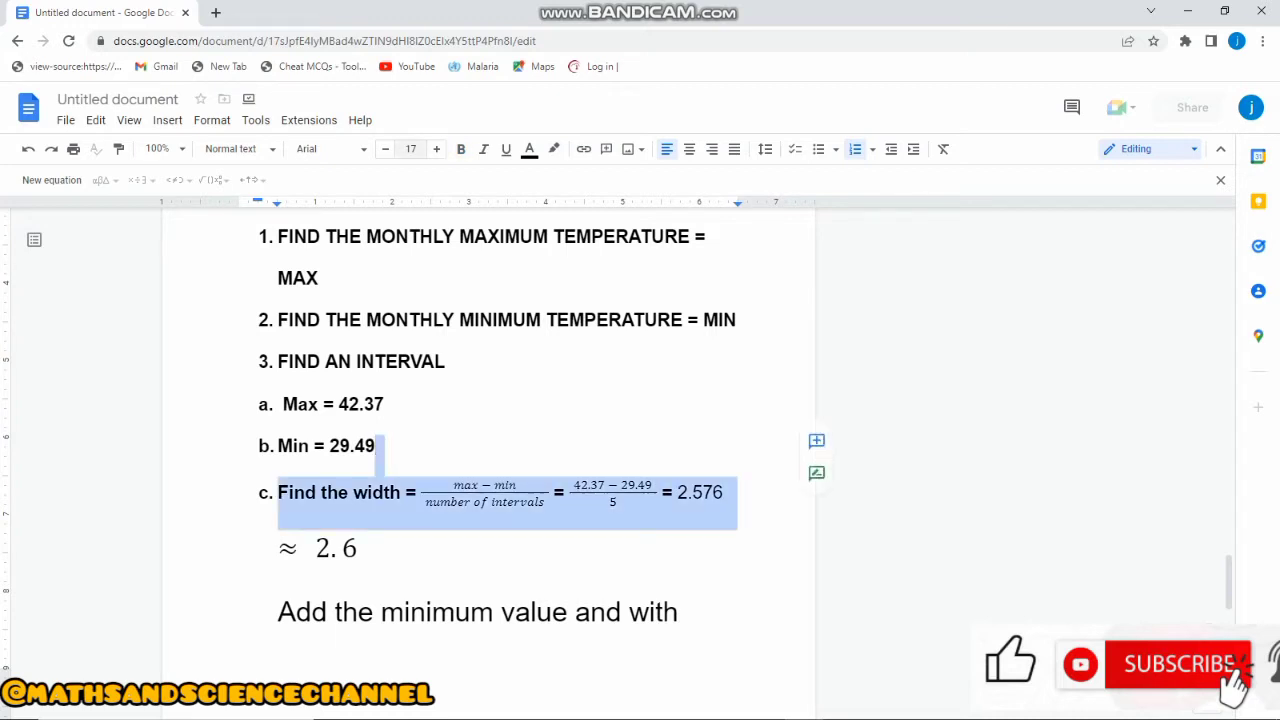
pyautogui.hotkey('ctrl', 'shift', '.')
pyautogui.hotkey('ctrl', 'shift', '.')
pyautogui.hotkey('ctrl', 'shift', '.')
pyautogui.hotkey('ctrl', 'shift', '.')
pyautogui.hotkey('ctrl', 'shift', '.')
pyautogui.hotkey('ctrl', 'shift', '.')
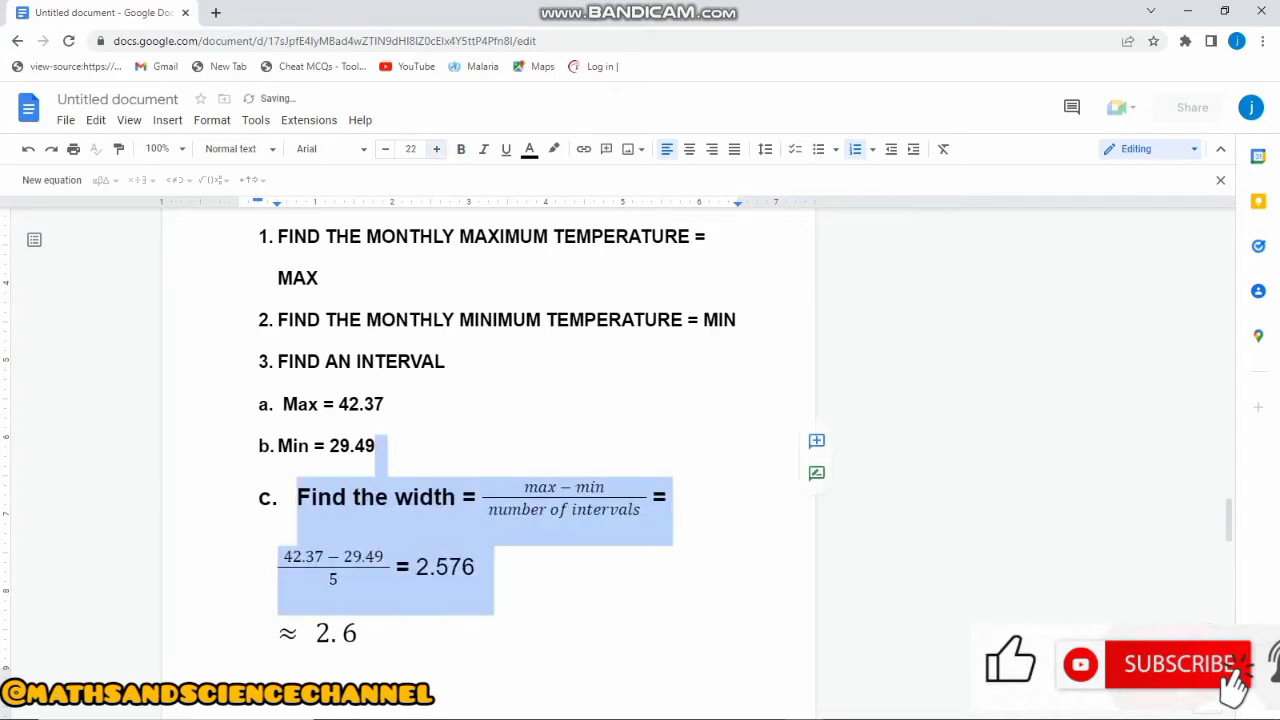
pyautogui.hotkey('ctrl', 'shift', '.')
pyautogui.hotkey('ctrl', 'shift', '.')
pyautogui.press('Right')
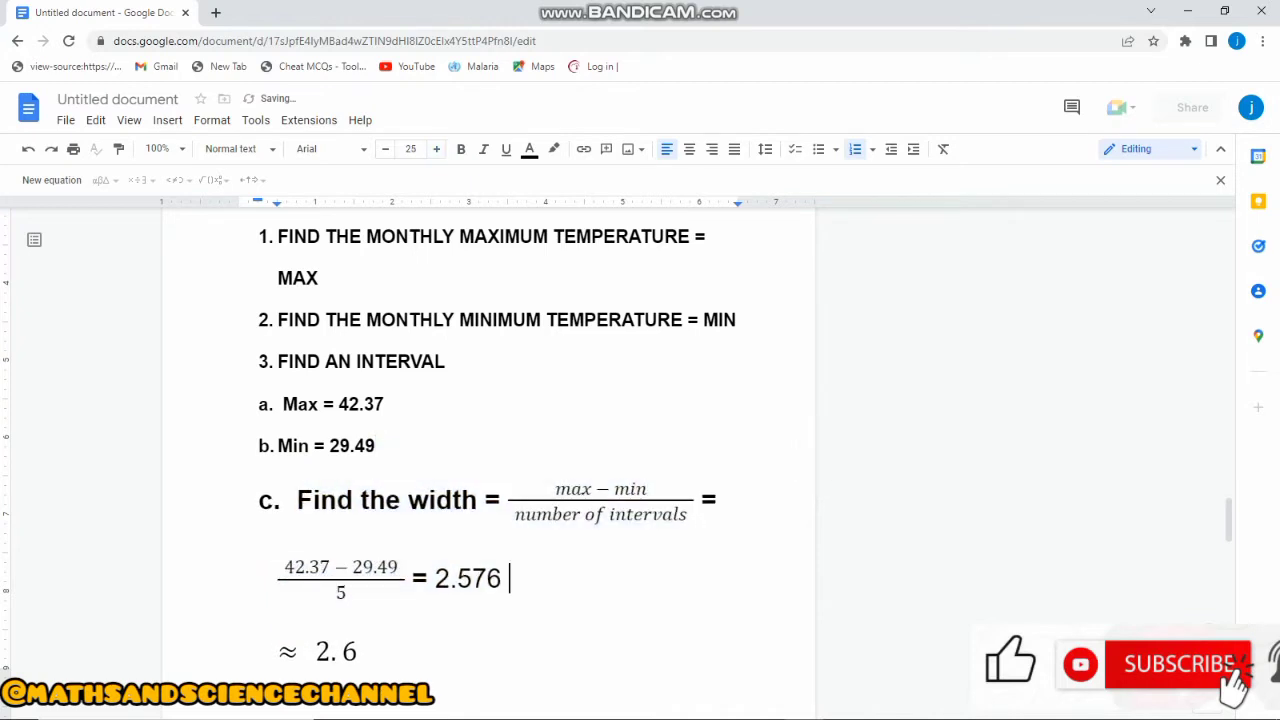
pyautogui.scroll(-1, 488, 450)
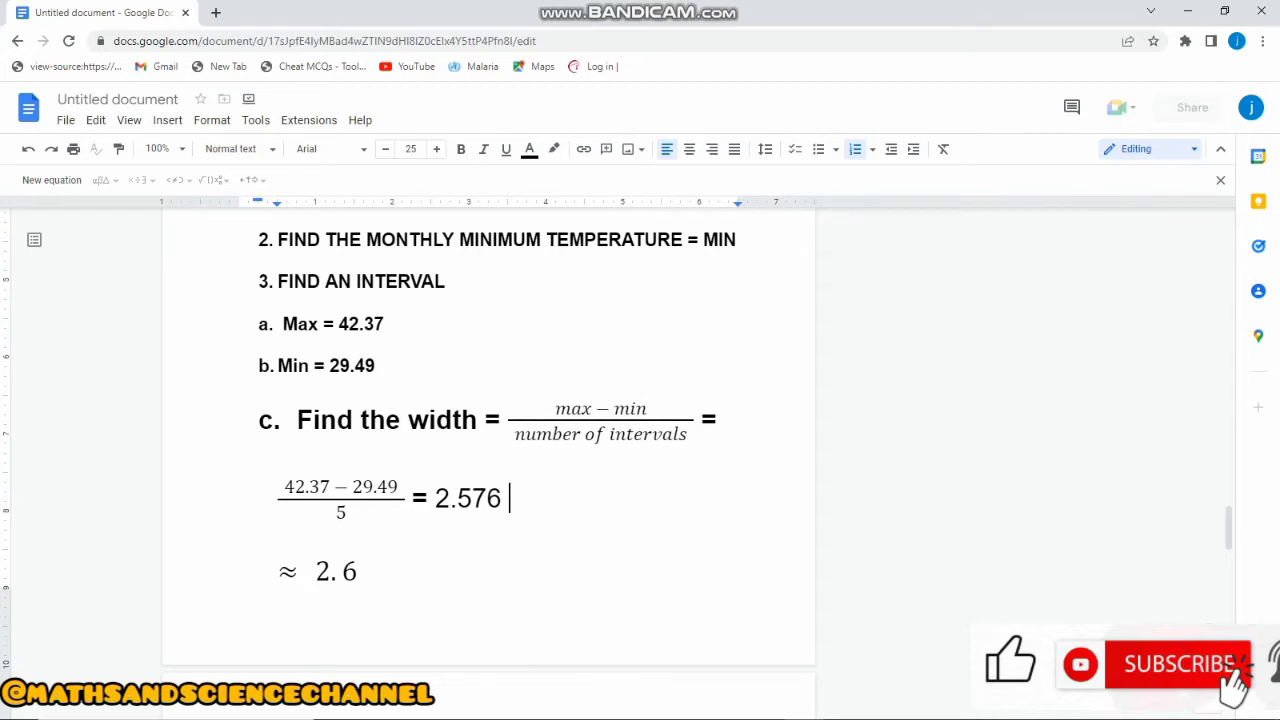
pyautogui.doubleClick(341, 499)
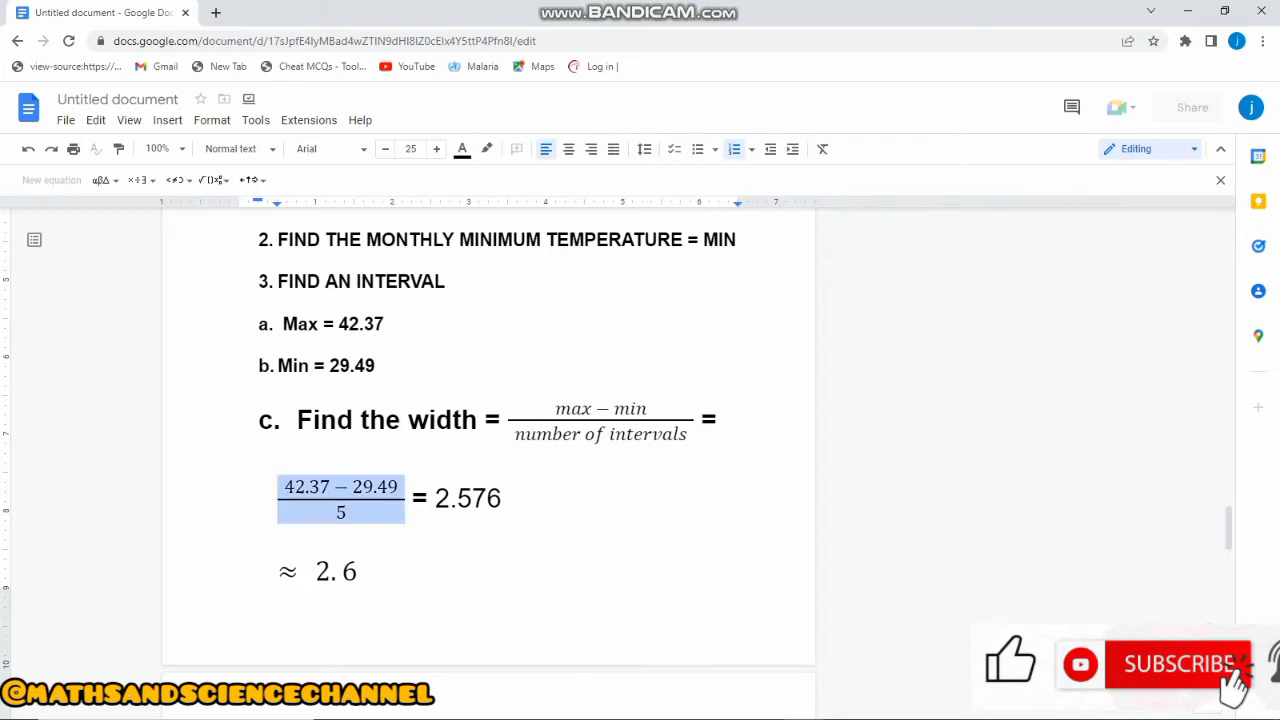
# Examine the width calculation and its rounded result together with the lower and upper limit instructions on the following page
pyautogui.click(436, 498)
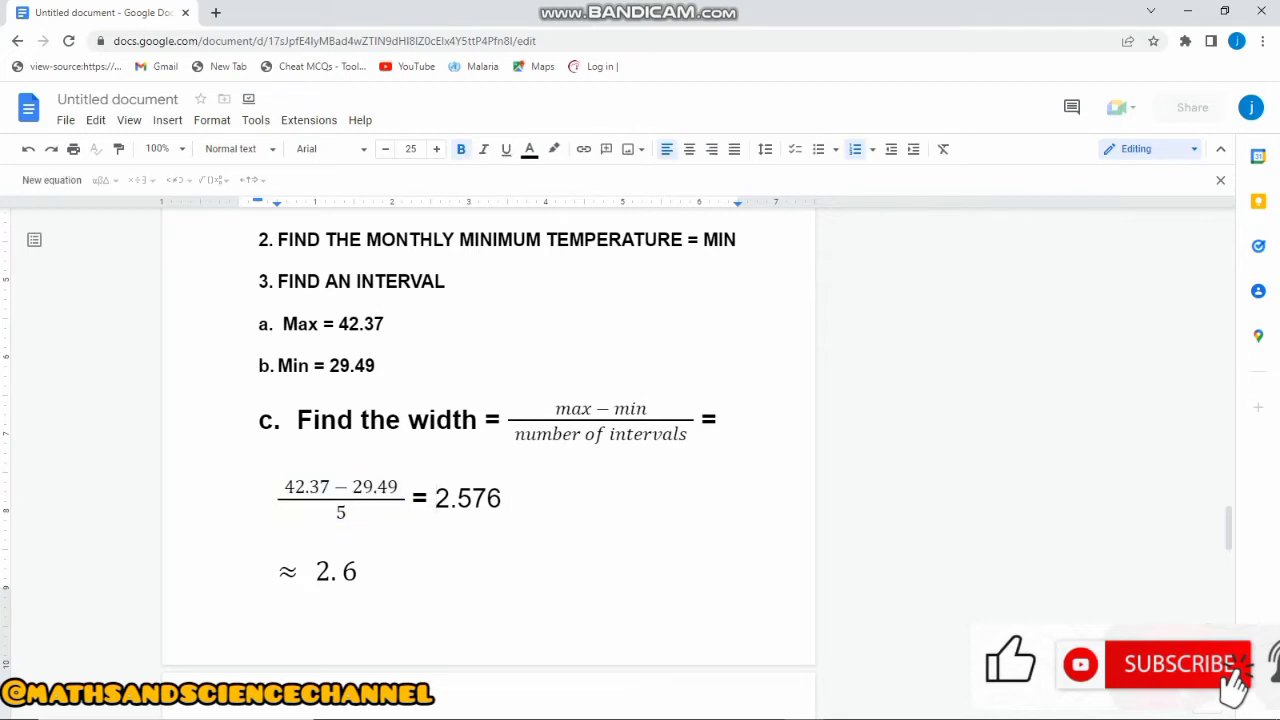
pyautogui.click(405, 499)
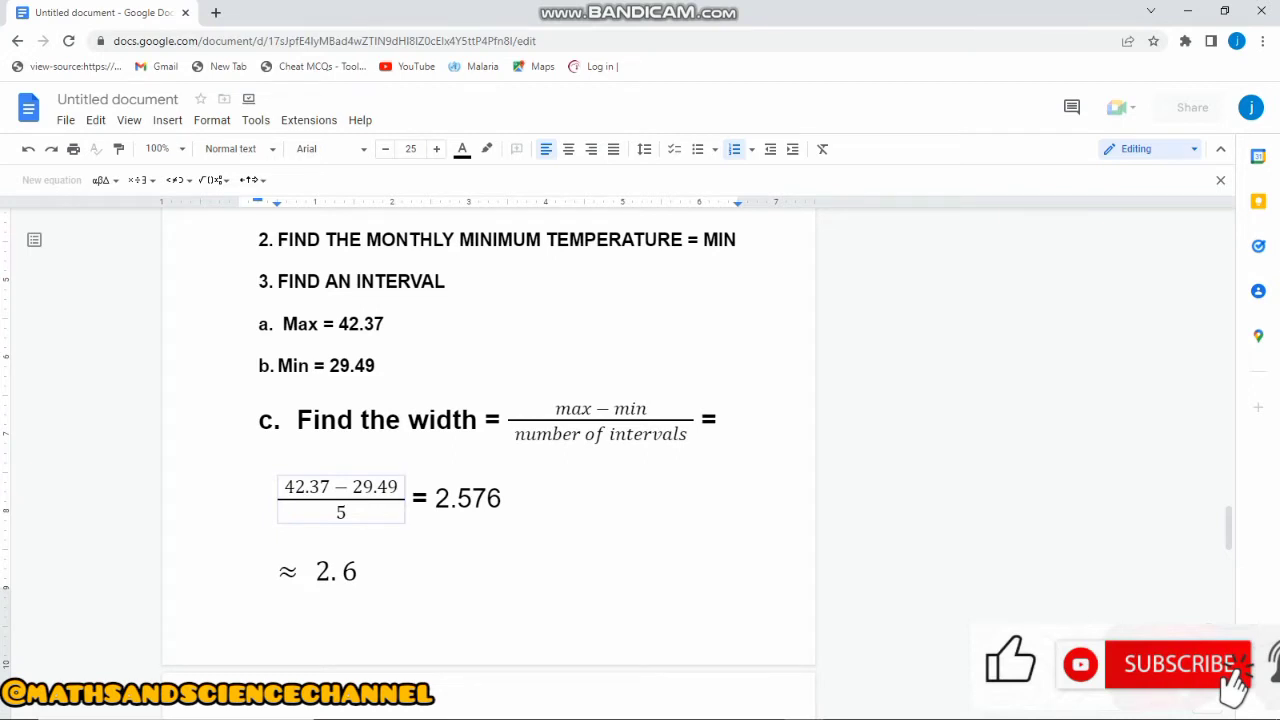
pyautogui.click(510, 498)
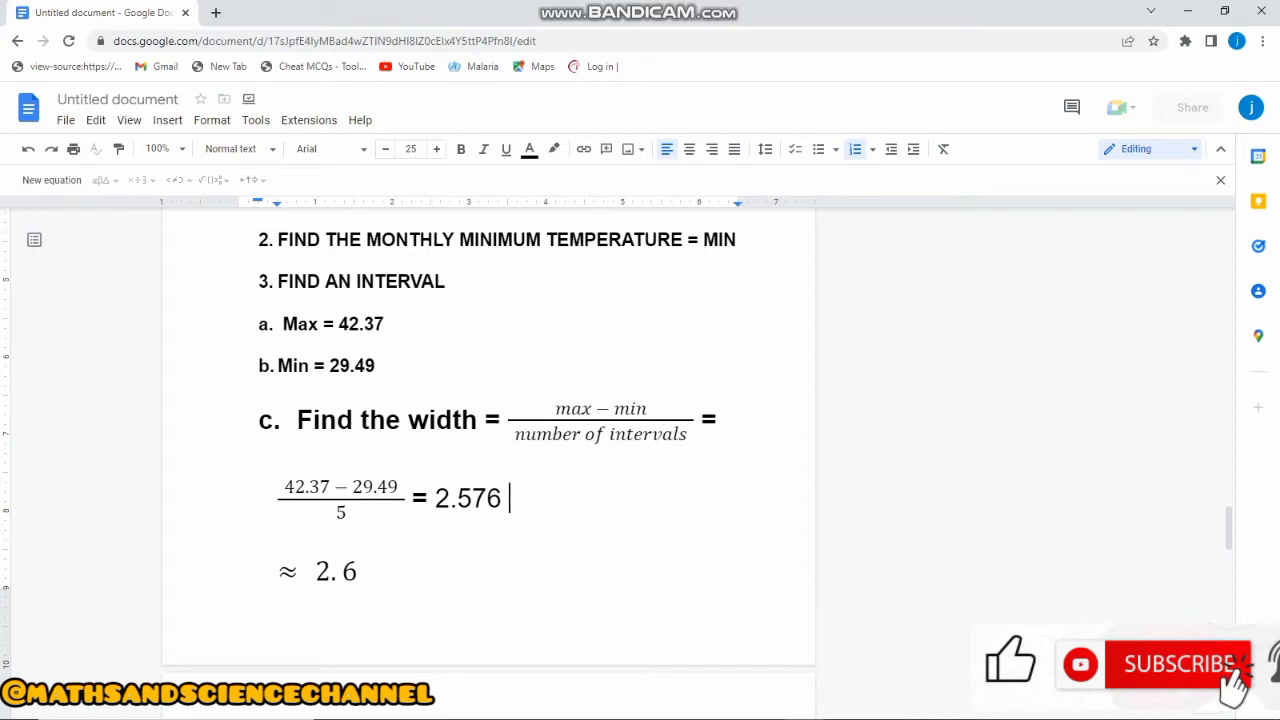
pyautogui.scroll(-1, 488, 440)
pyautogui.scroll(-3, 488, 440)
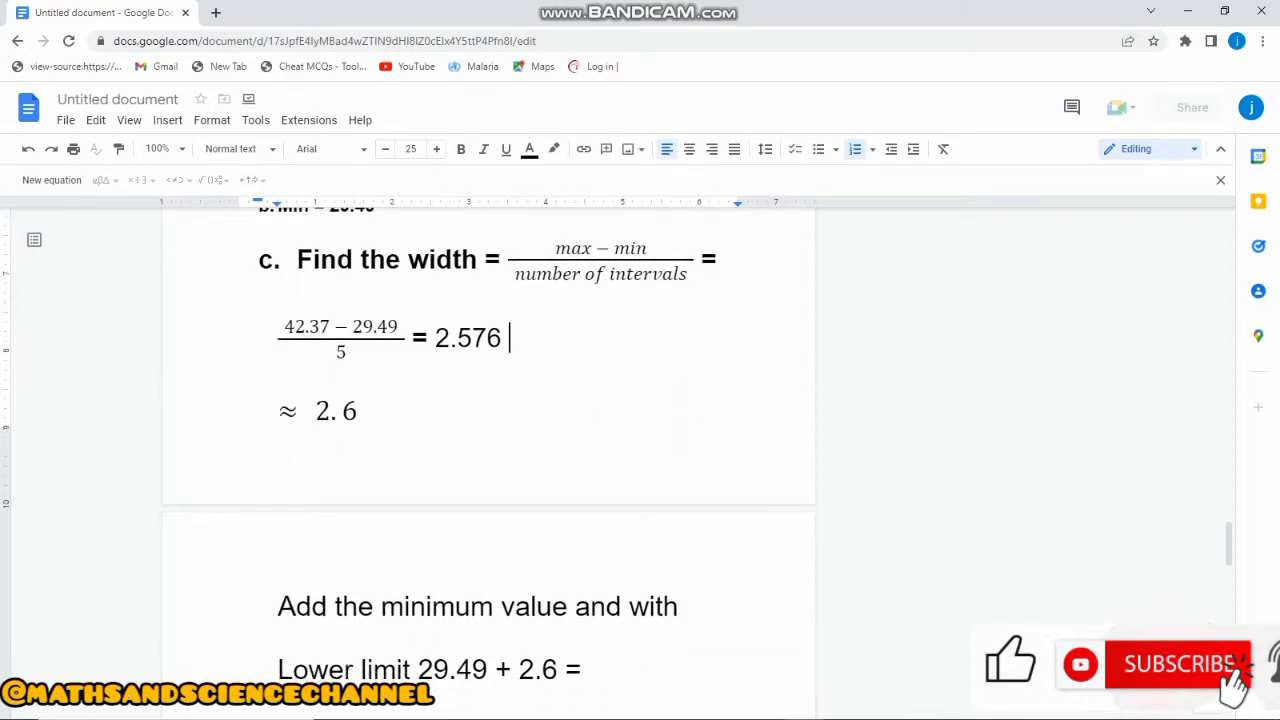
pyautogui.scroll(-2, 488, 440)
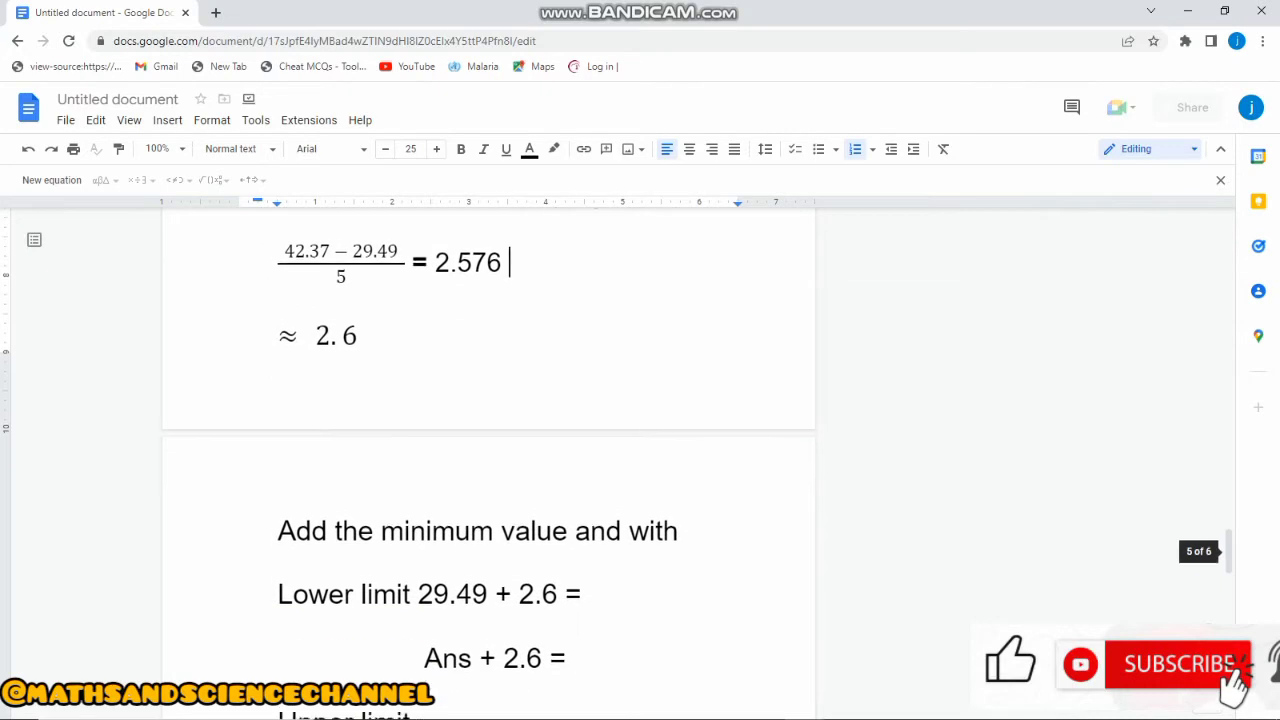
pyautogui.scroll(3, 488, 440)
pyautogui.scroll(-6, 488, 440)
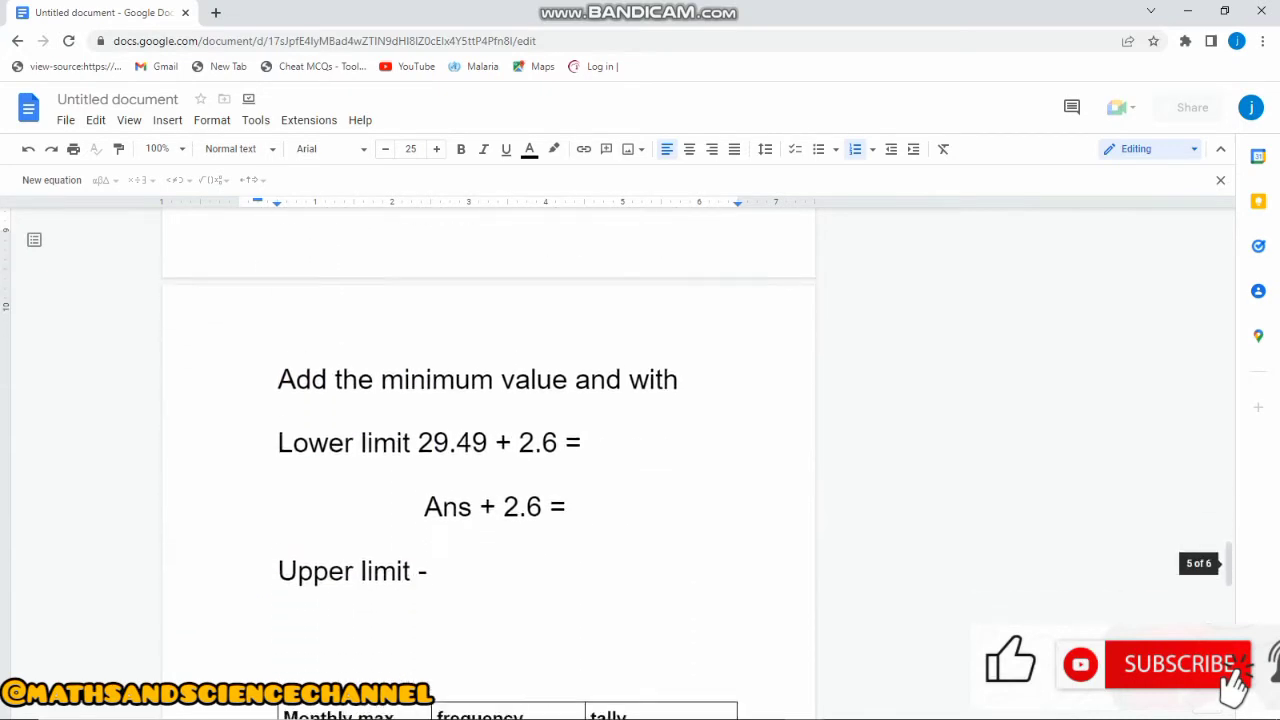
pyautogui.scroll(2, 488, 440)
pyautogui.scroll(3, 488, 440)
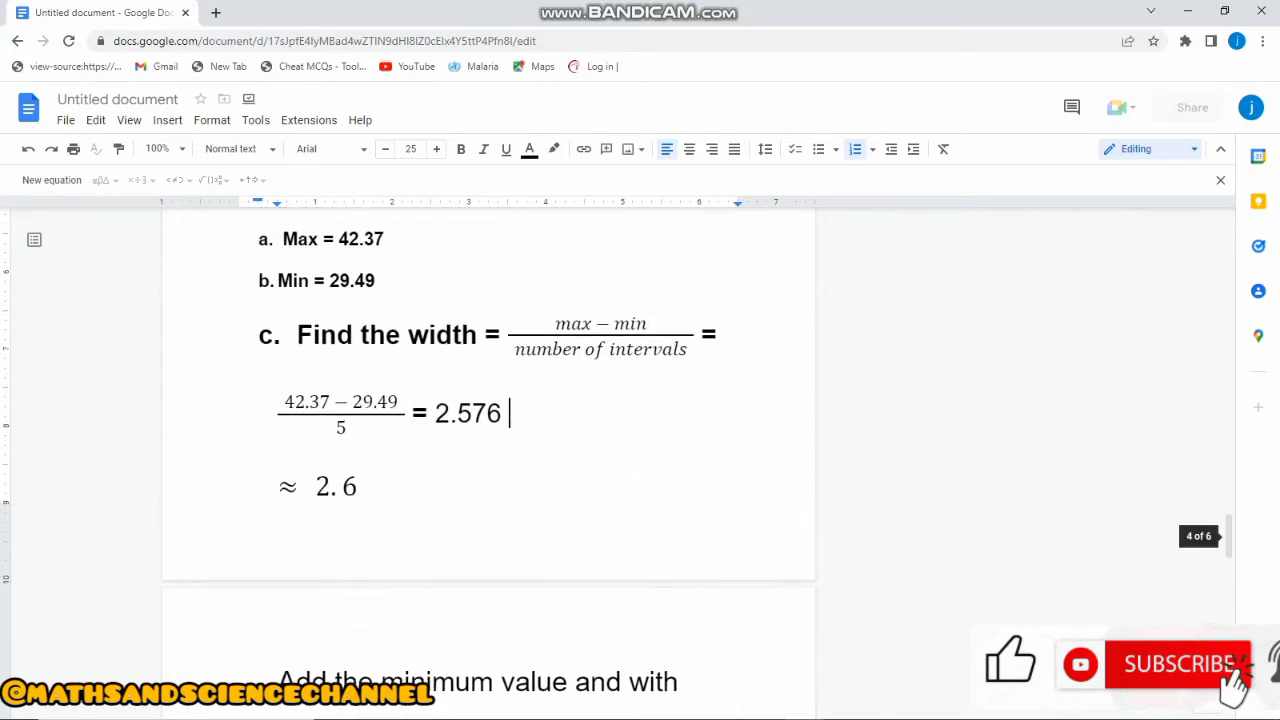
pyautogui.scroll(-6, 488, 440)
pyautogui.scroll(3, 488, 440)
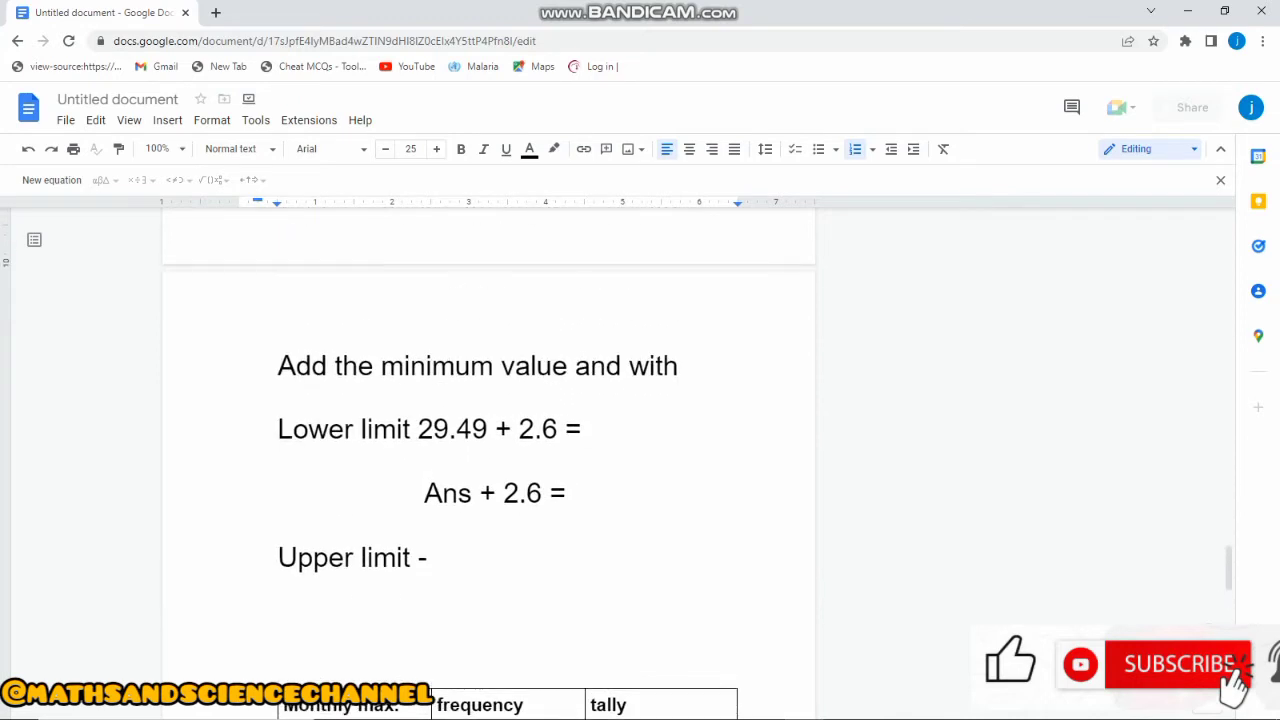
pyautogui.scroll(1, 488, 440)
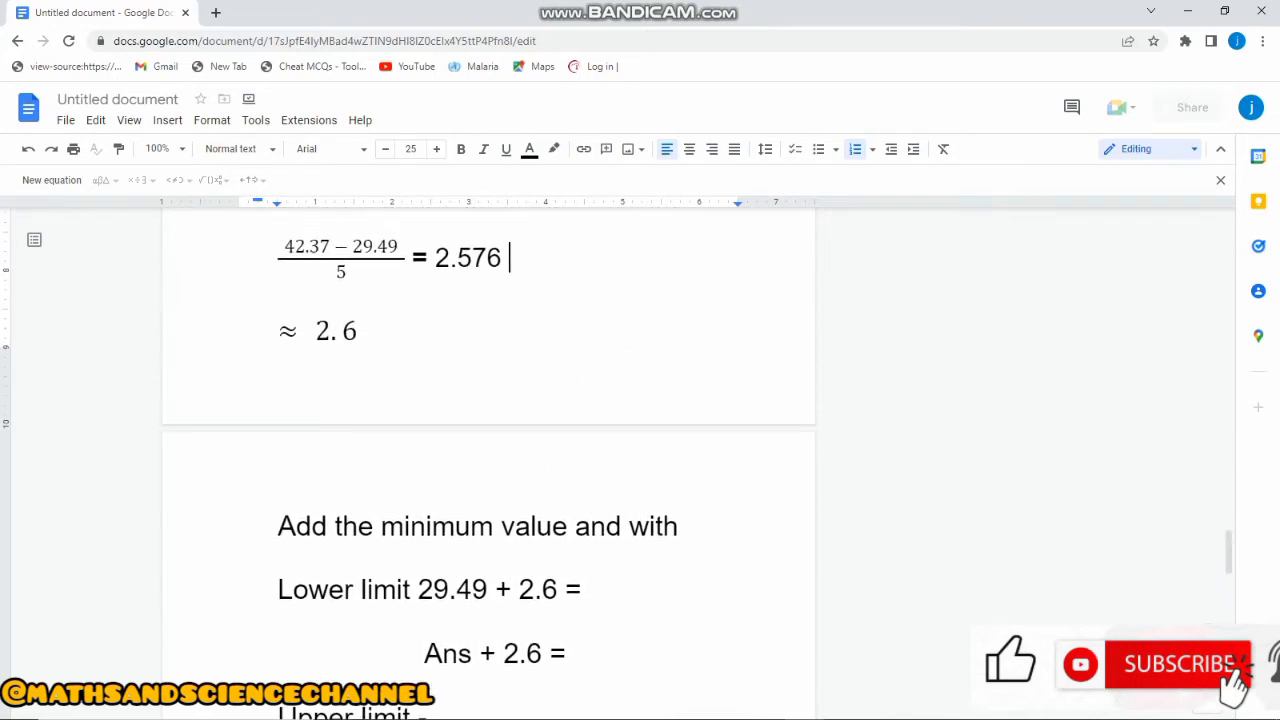
pyautogui.tripleClick(337, 331)
pyautogui.scroll(2, 488, 440)
pyautogui.scroll(-3, 488, 440)
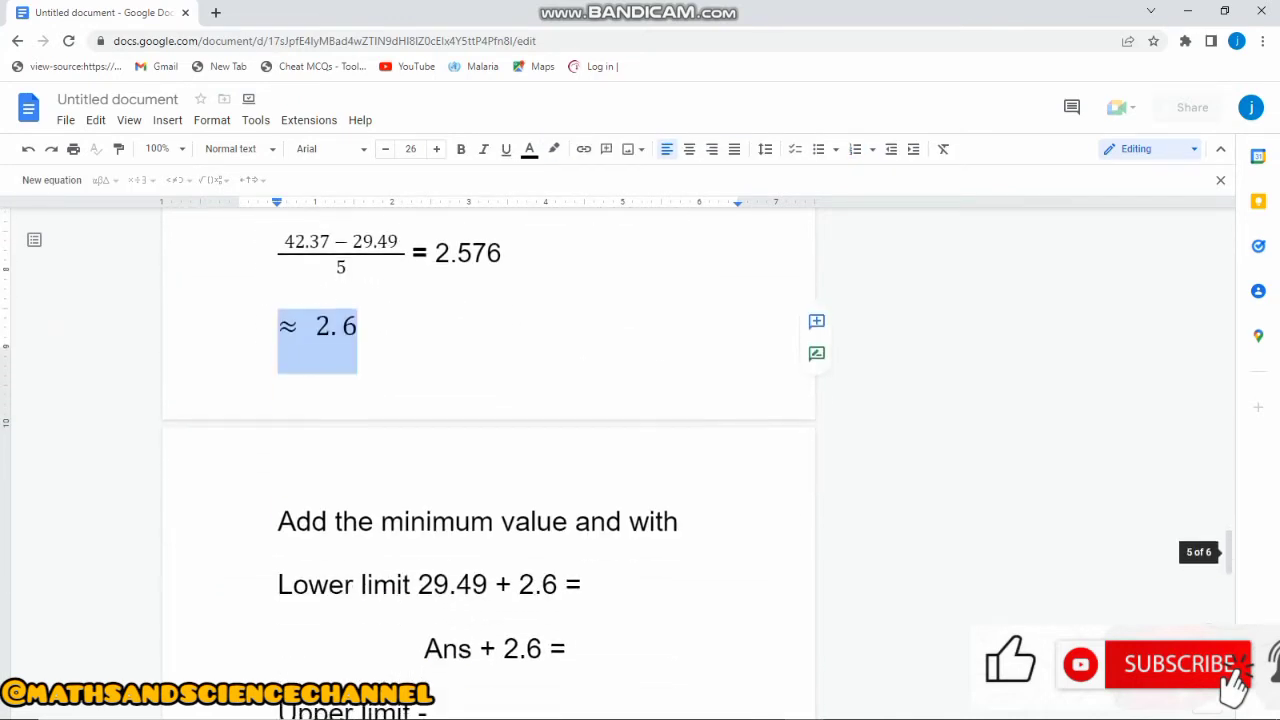
pyautogui.click(472, 446)
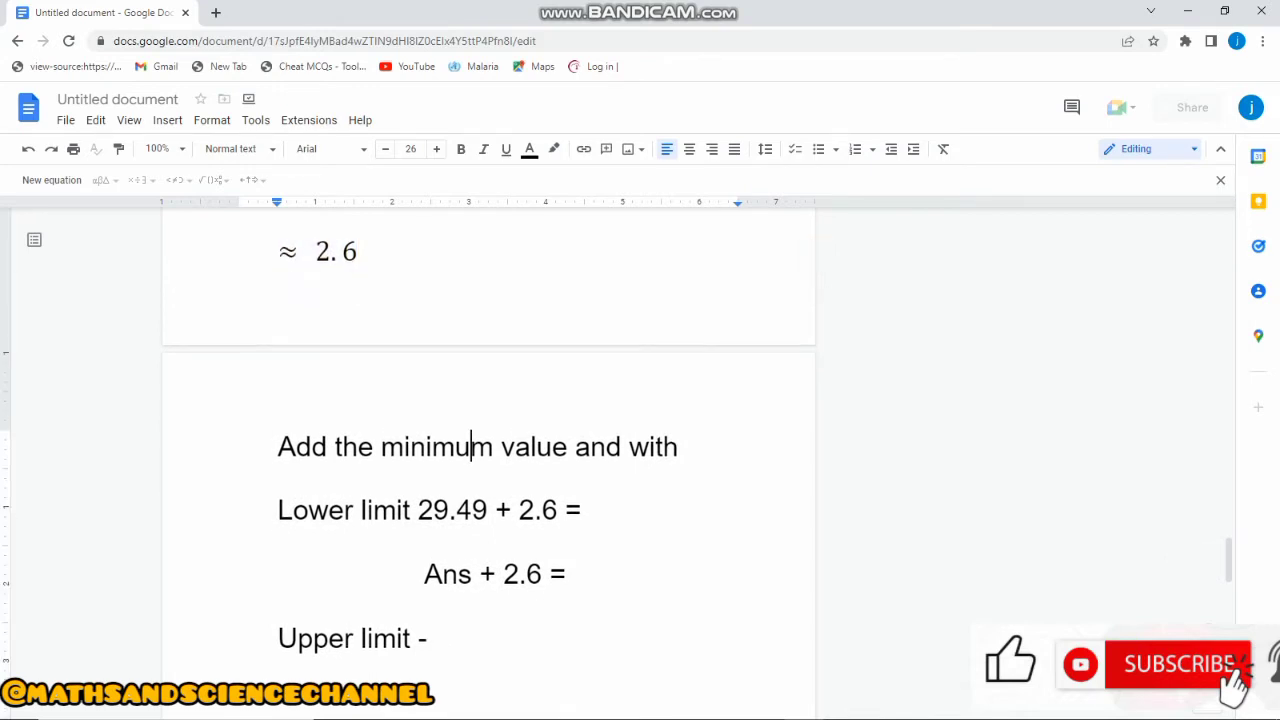
pyautogui.scroll(2, 488, 440)
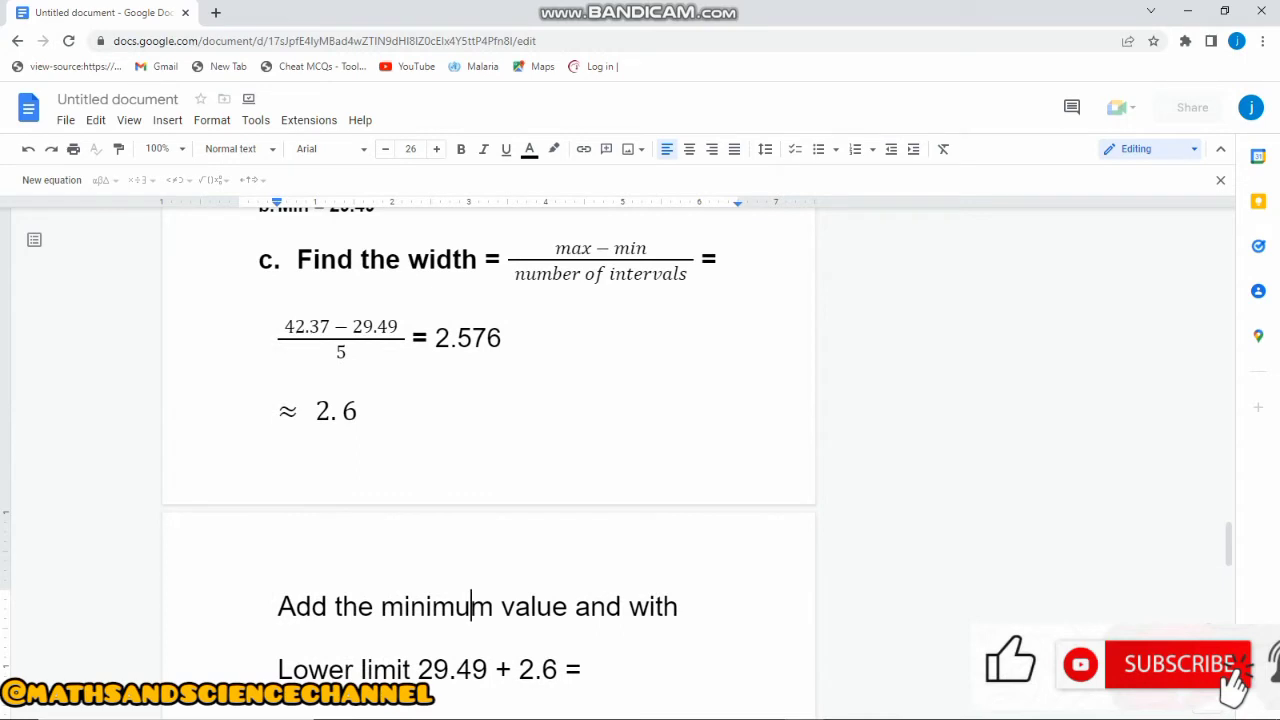
pyautogui.scroll(-2, 488, 440)
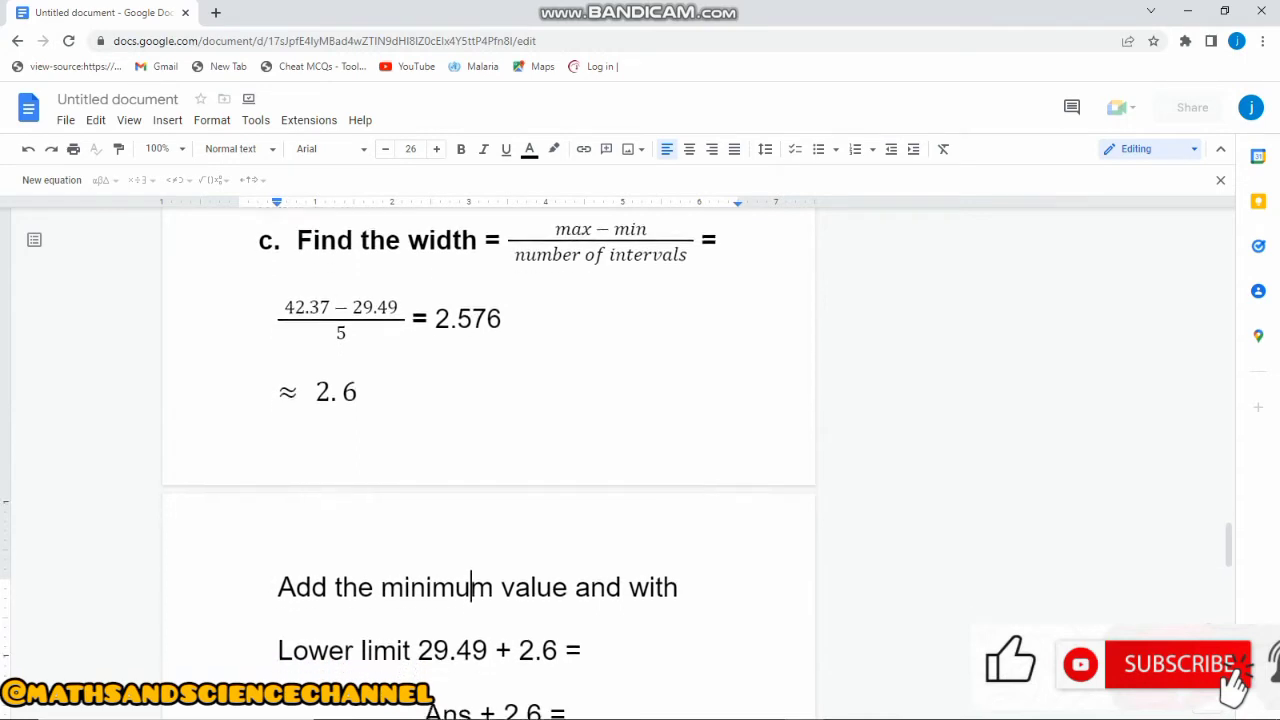
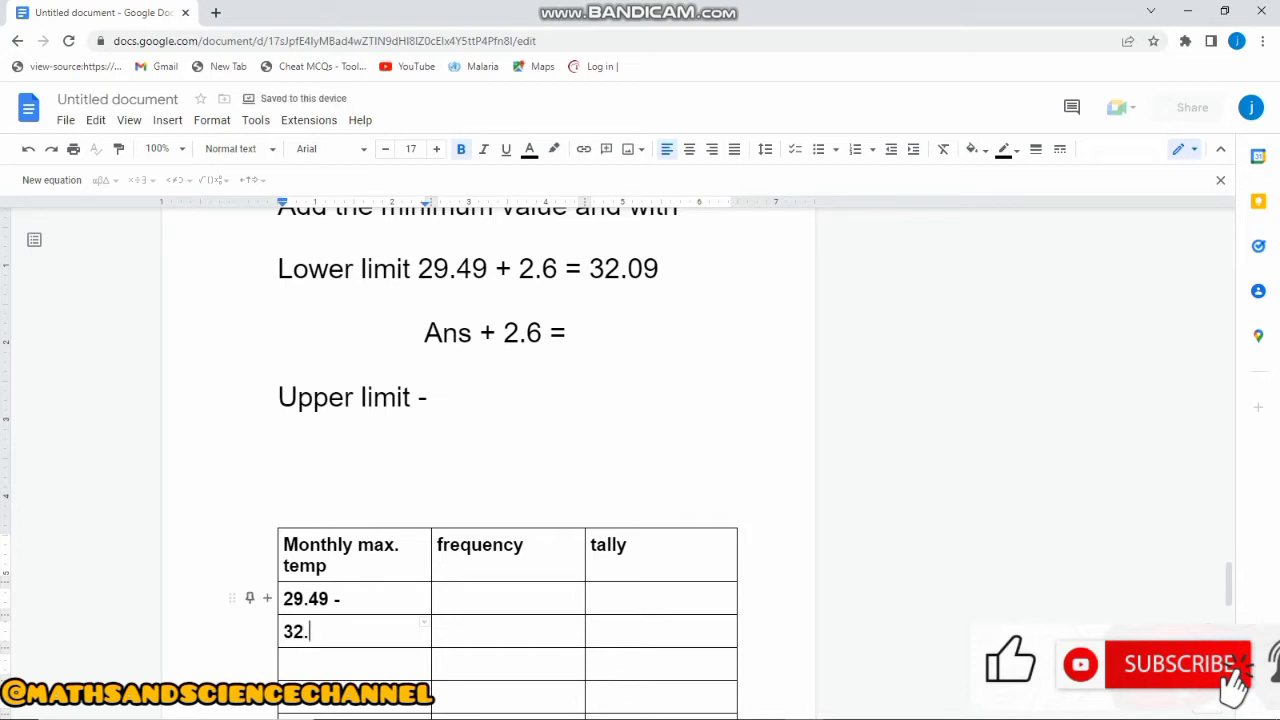
# Enter the lower limits 32.09, 34.69 and 37.49 in successive rows of the Monthly max. temp column below 29.49
pyautogui.write('09')
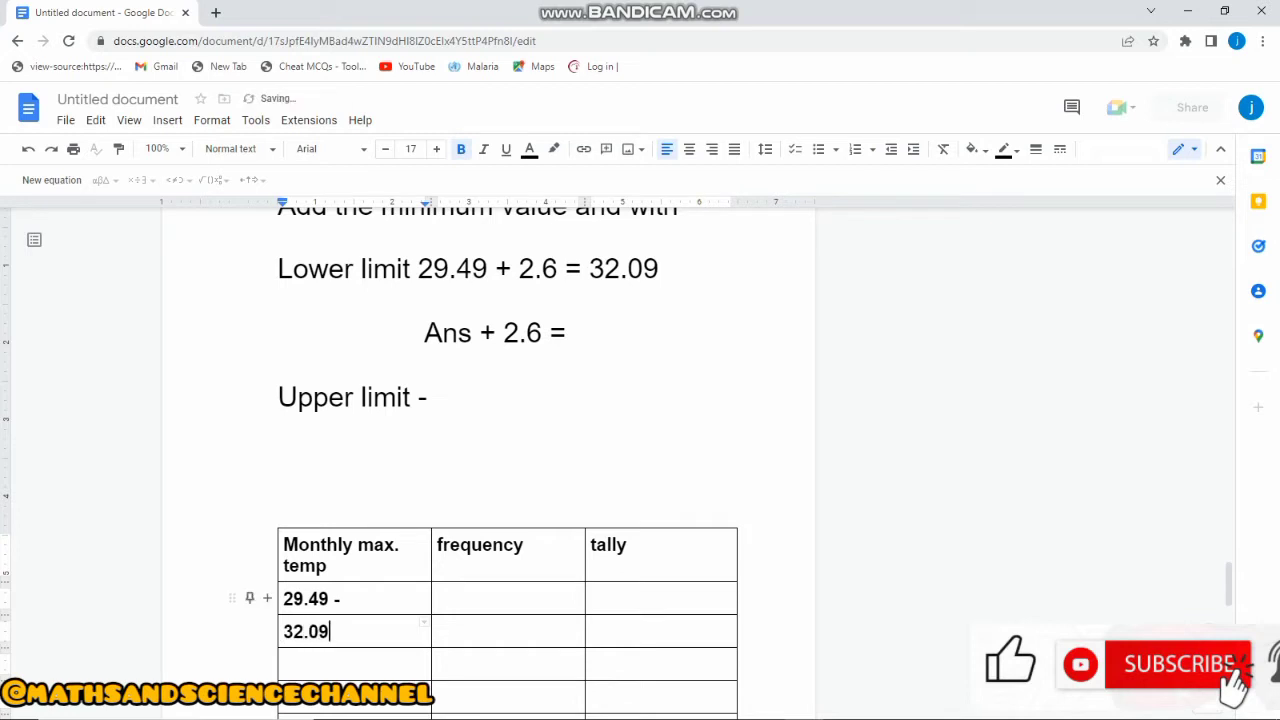
pyautogui.press('Down')
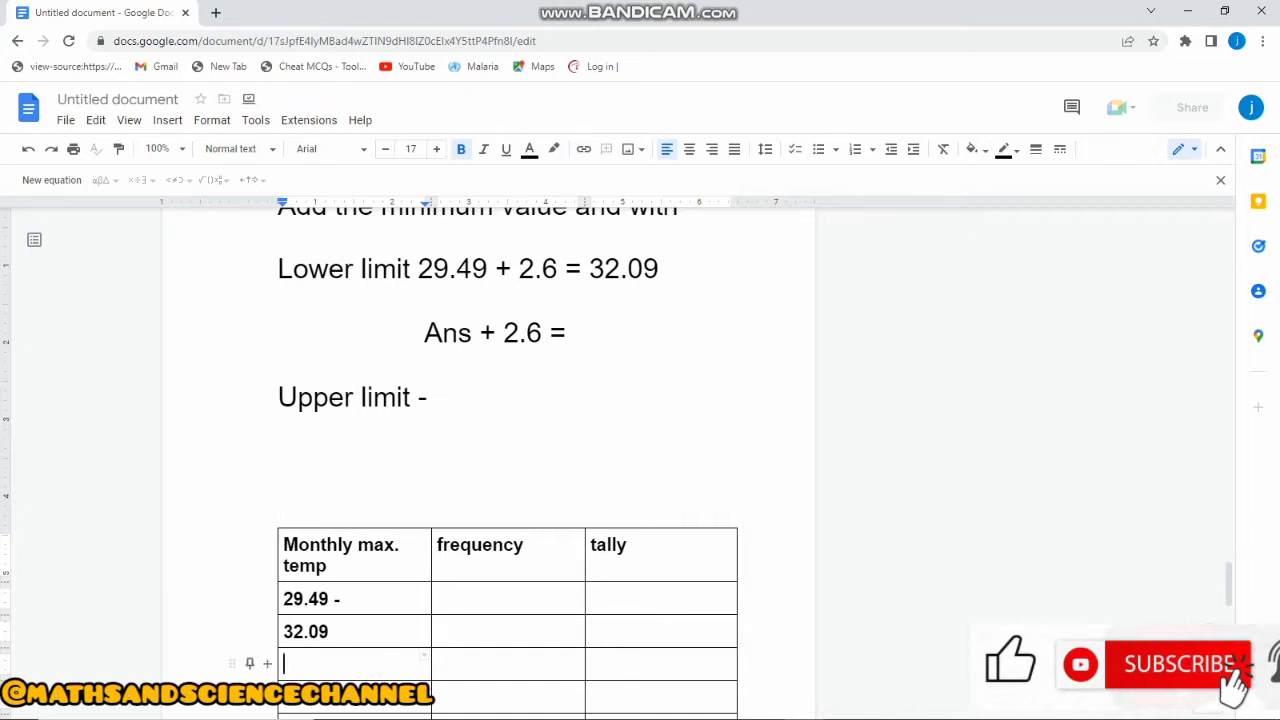
pyautogui.write('34.')
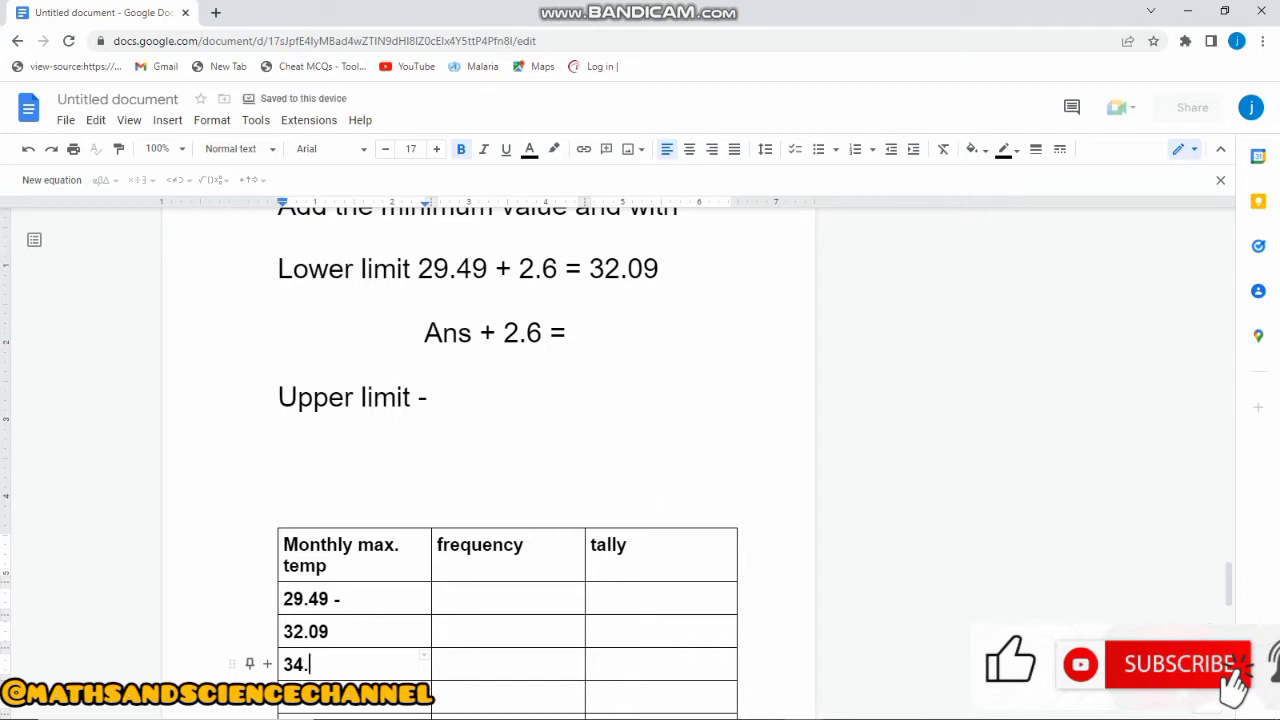
pyautogui.write('69')
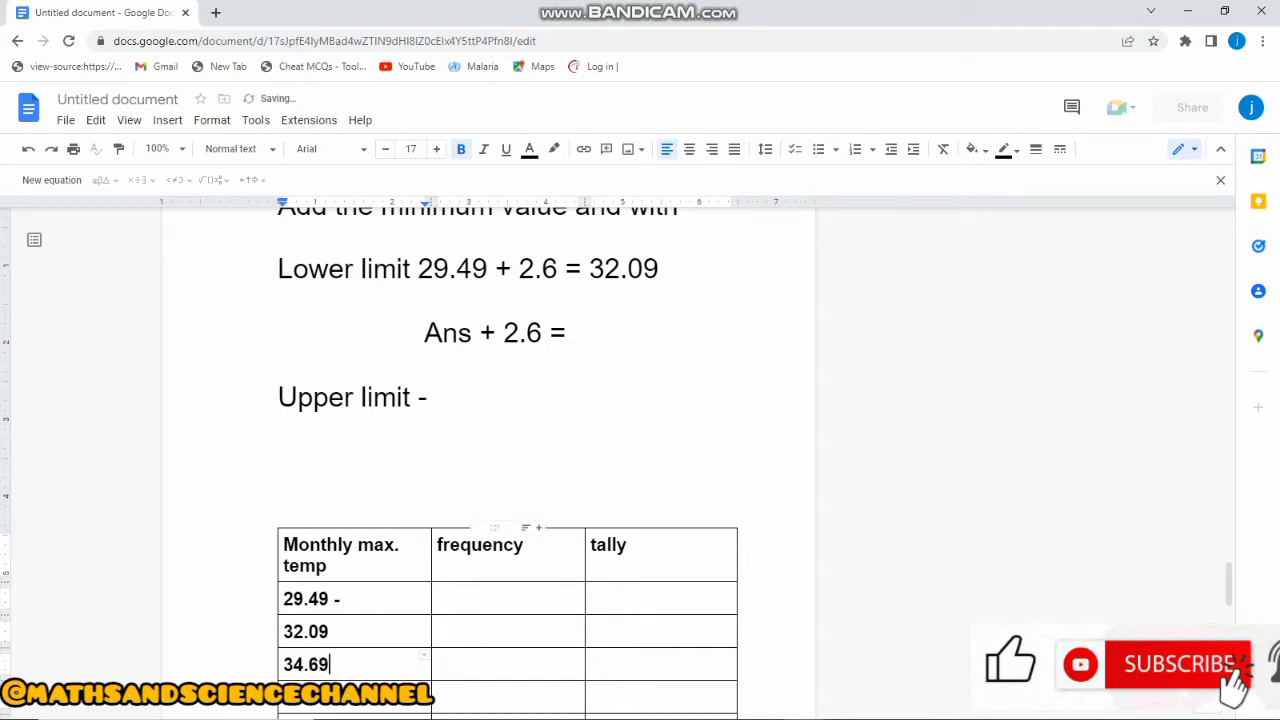
pyautogui.scroll(-2, 507, 460)
pyautogui.click(285, 536)
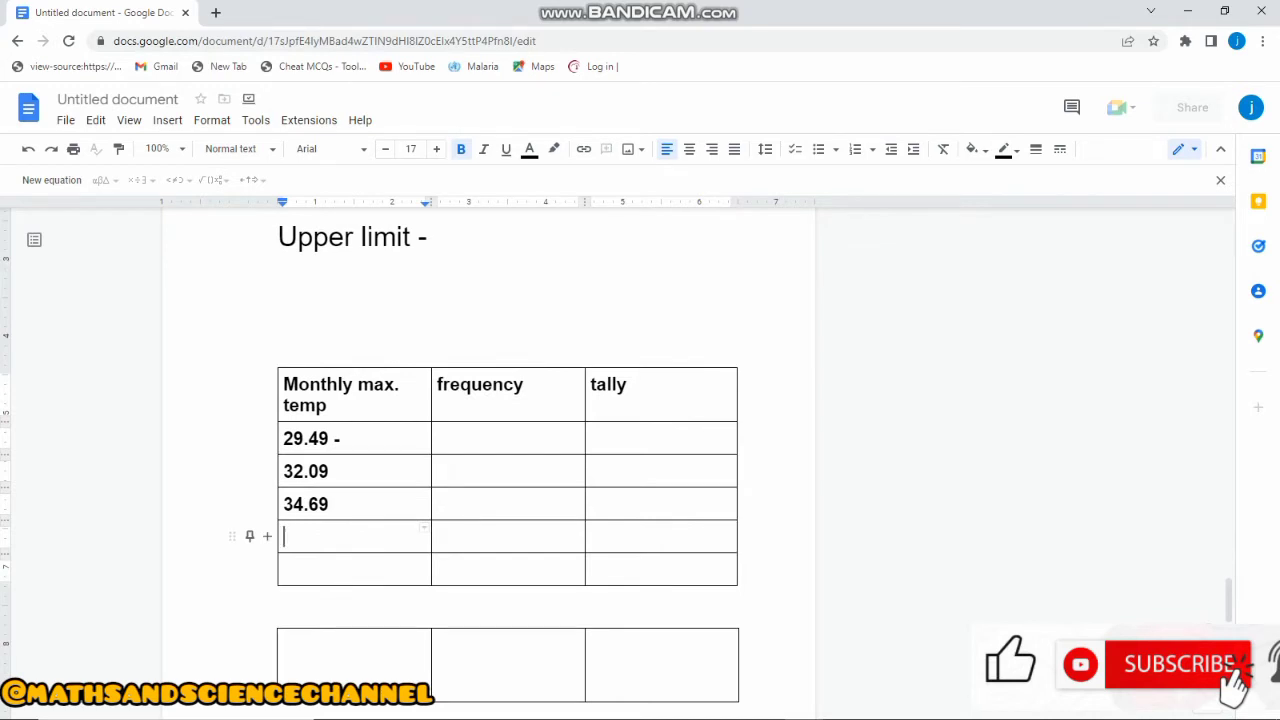
pyautogui.write('7')
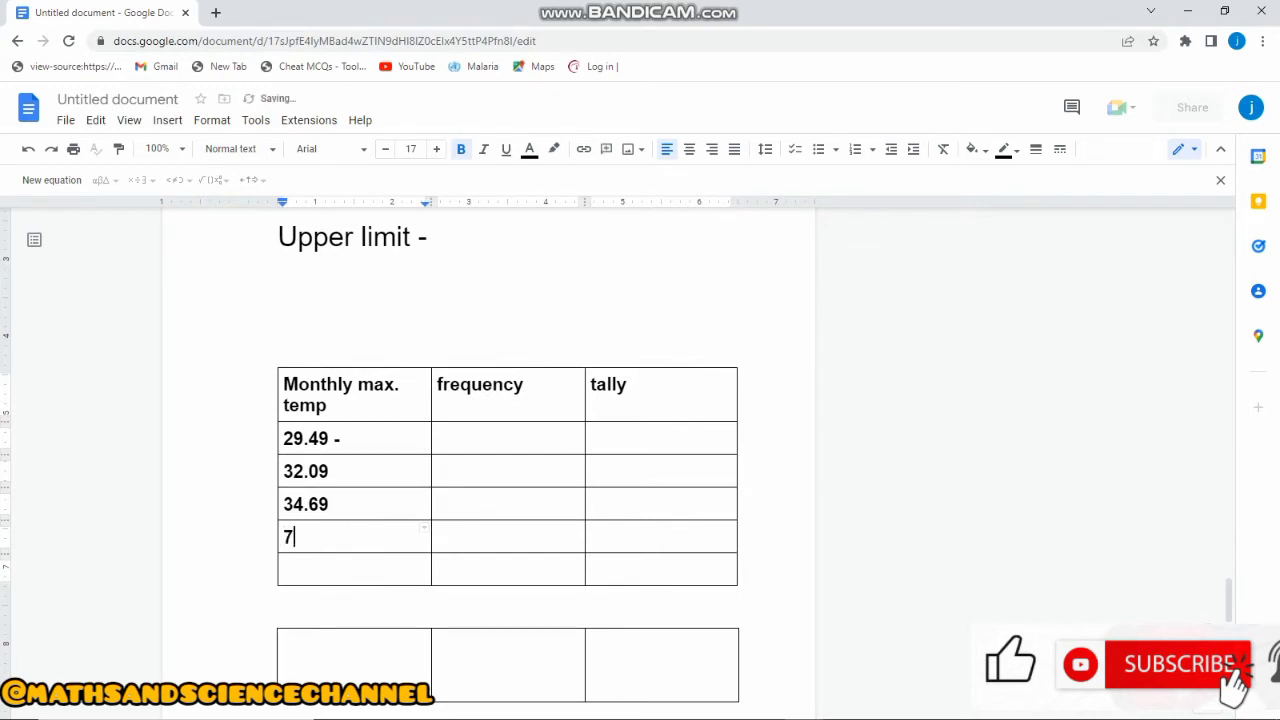
pyautogui.press('BackSpace')
pyautogui.write('37.2')
pyautogui.press('BackSpace')
pyautogui.write('49')
# Enter 39.89 in the fifth interval row and "42.49 -" in the row below it in the Monthly max. temp column
pyautogui.click(284, 570)
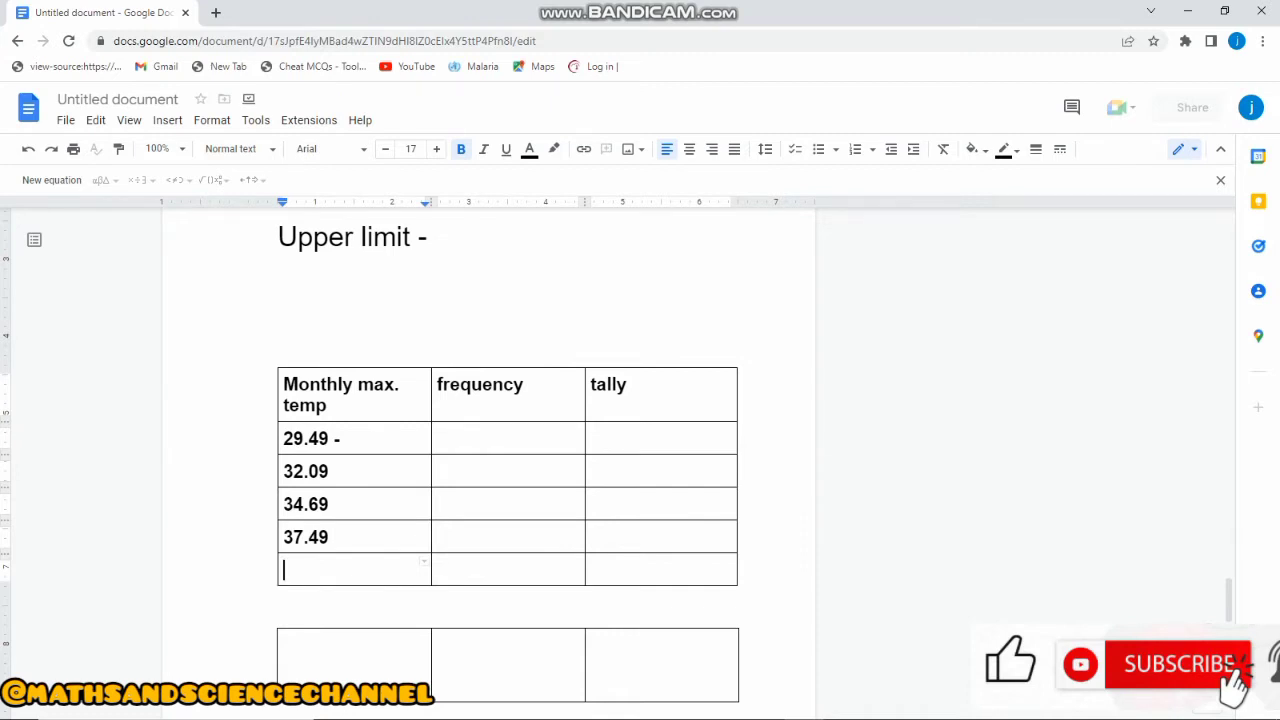
pyautogui.scroll(8, 488, 450)
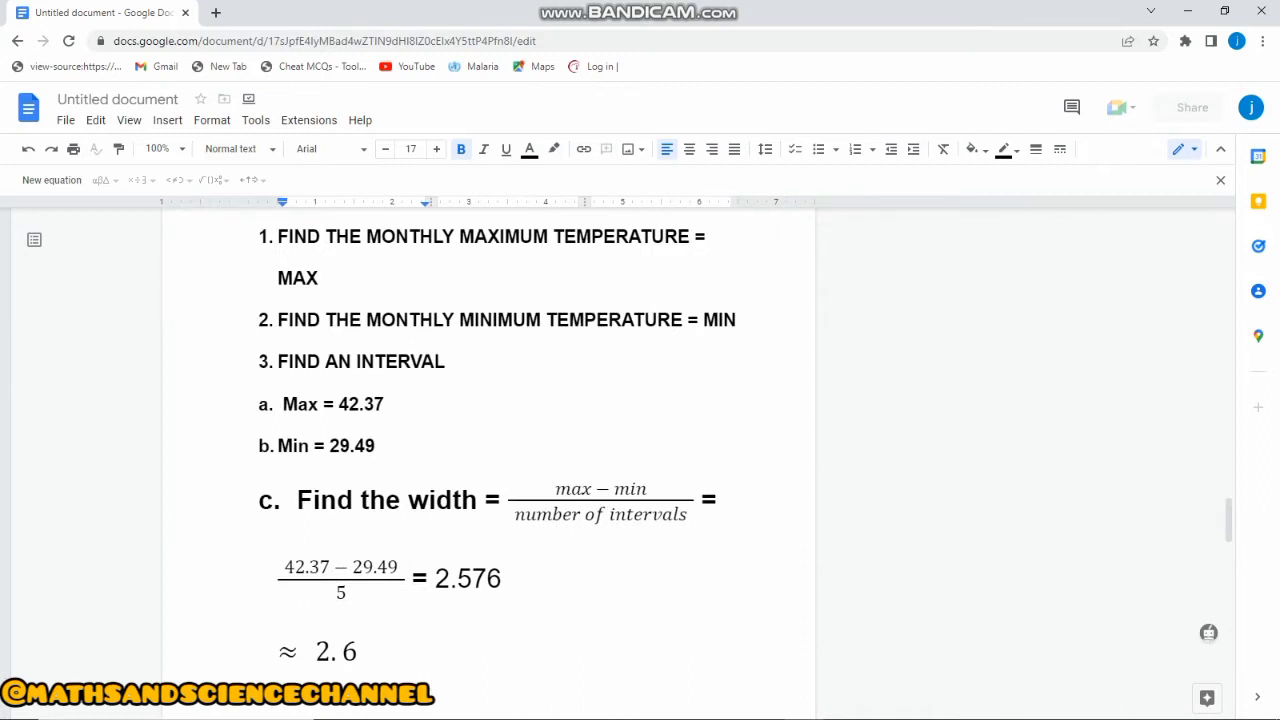
pyautogui.scroll(-6, 488, 450)
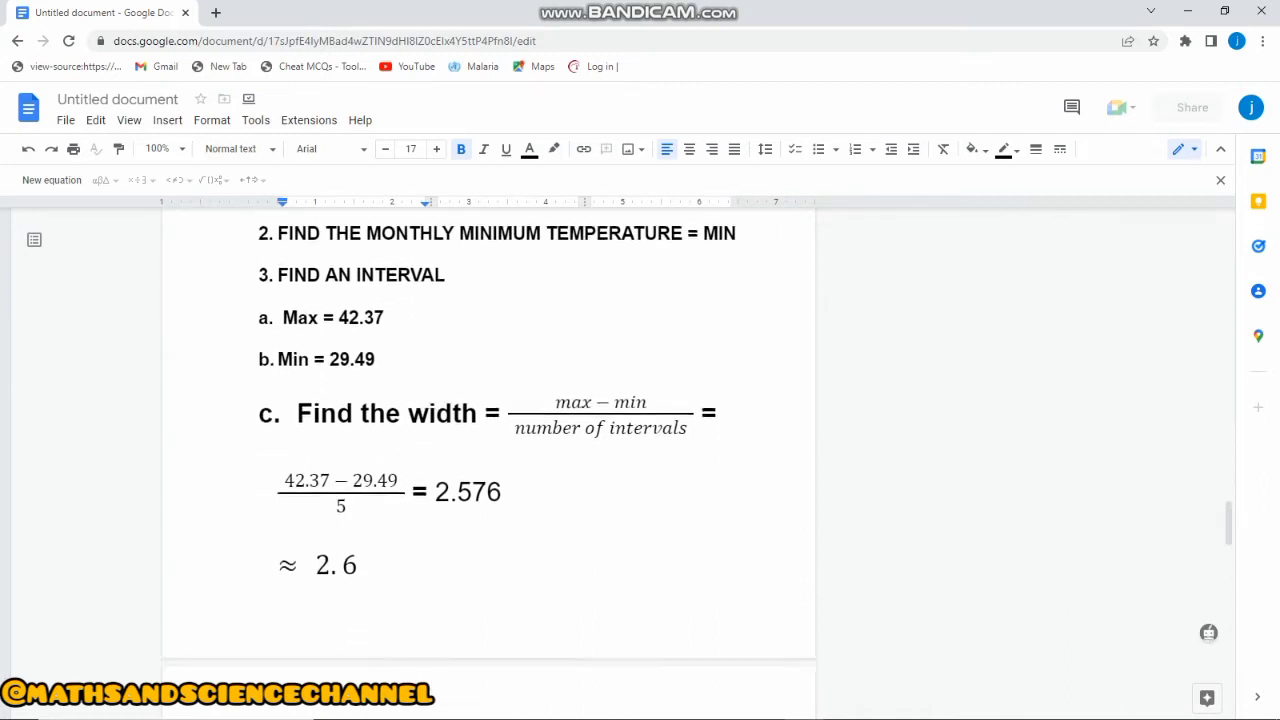
pyautogui.scroll(-2, 488, 450)
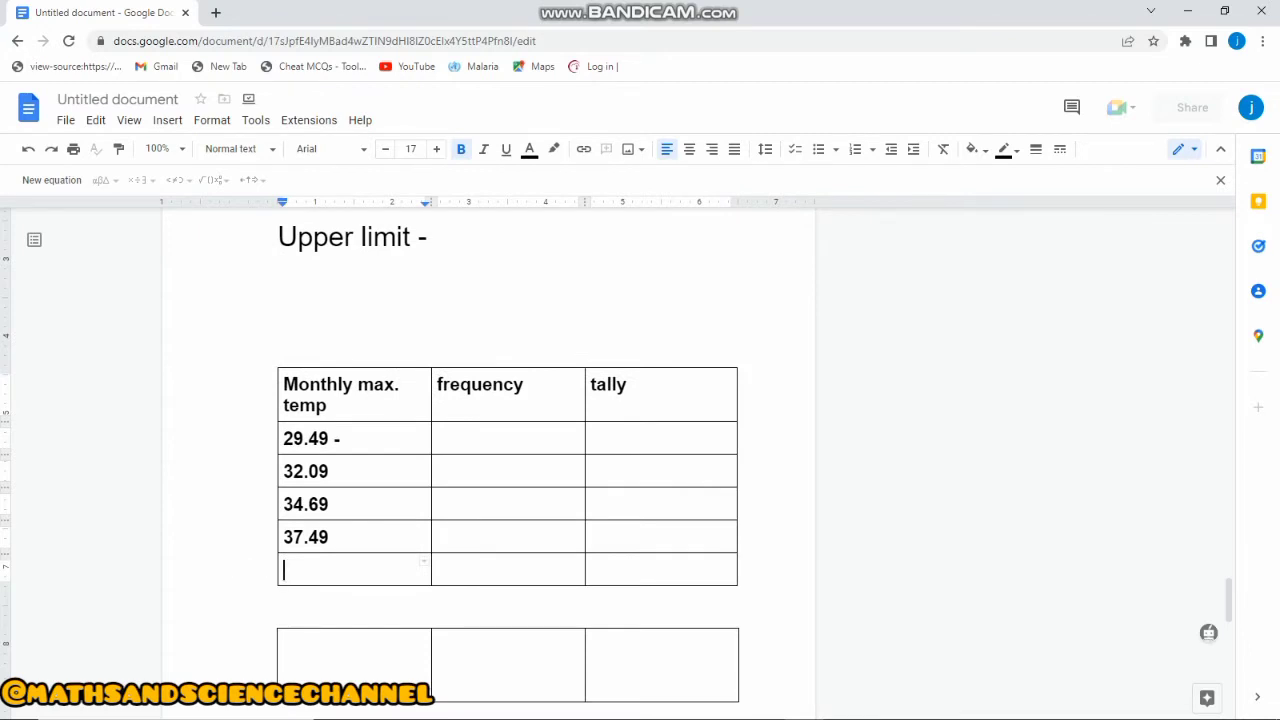
pyautogui.write('39')
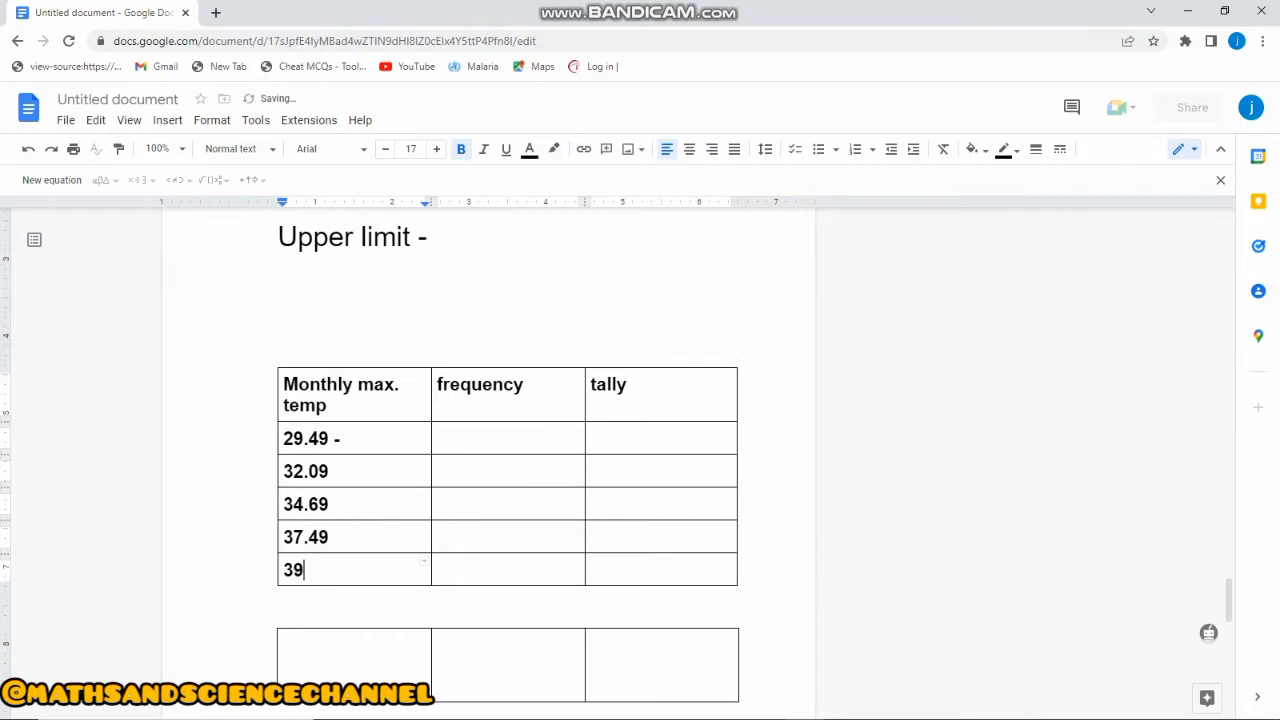
pyautogui.write('.89')
pyautogui.click(284, 646)
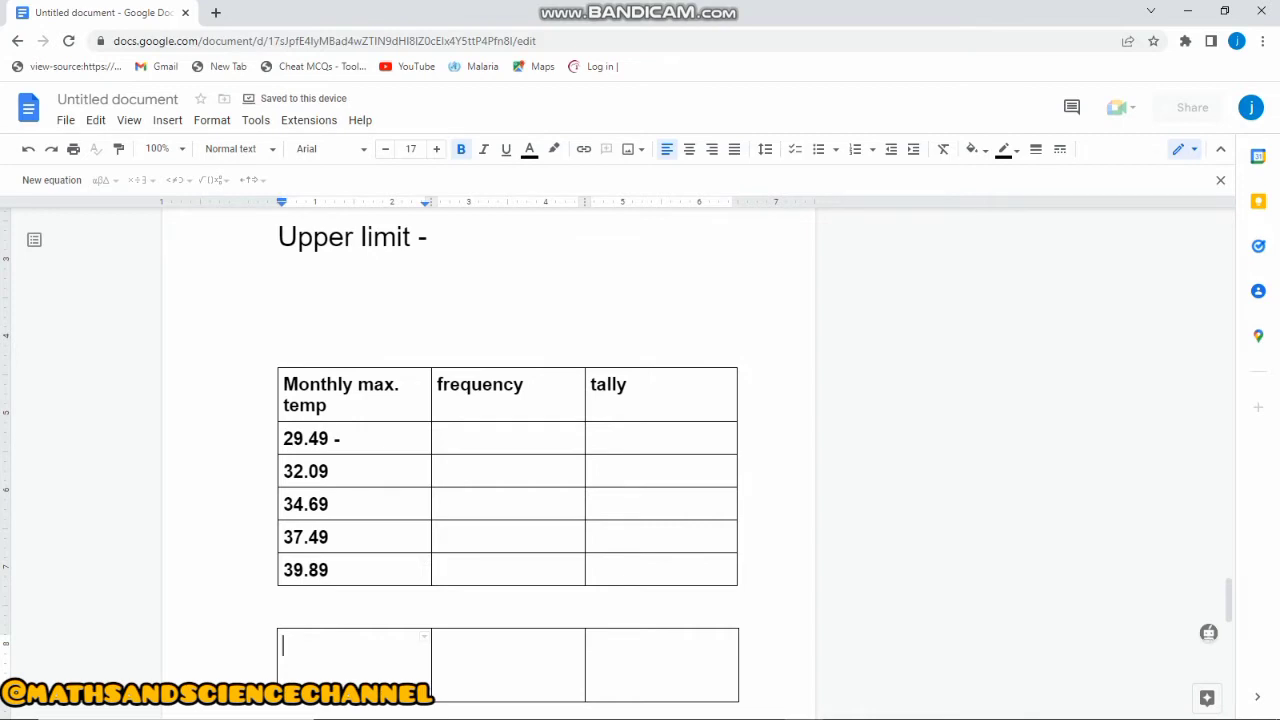
pyautogui.write('42.')
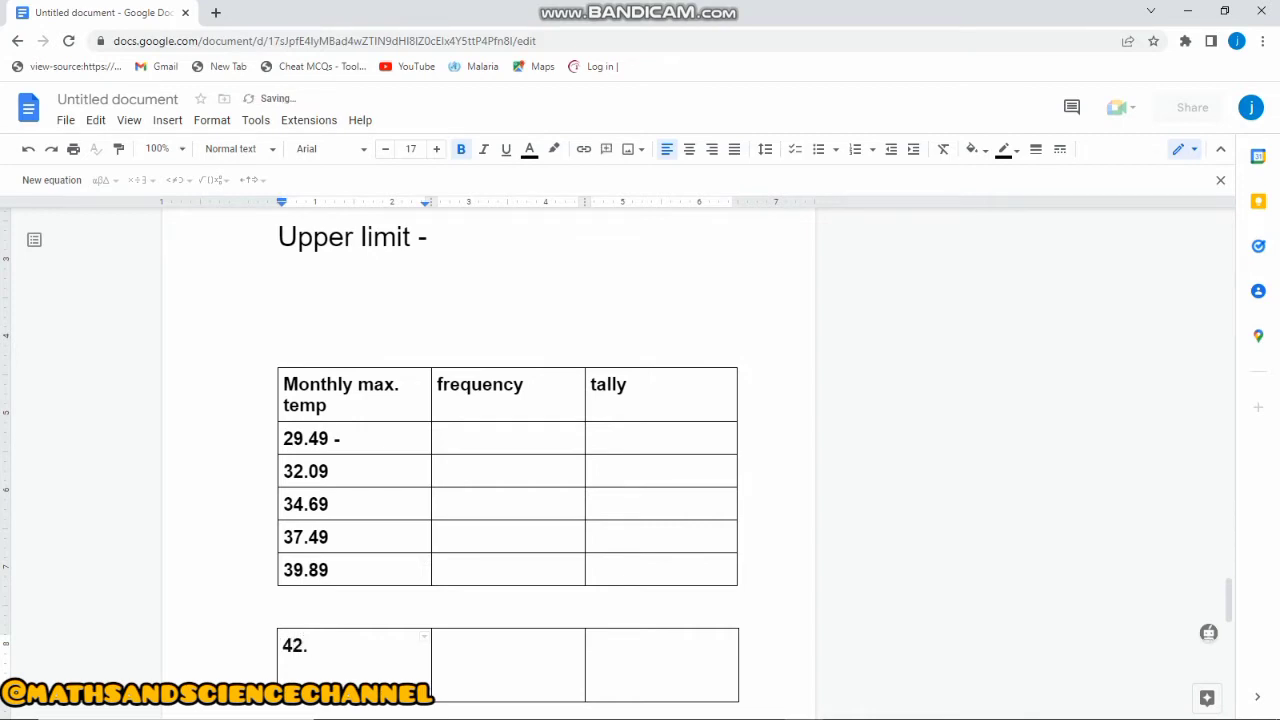
pyautogui.write('49 -')
# Add a trailing dash after the lower limits 39.89, 37.49, 34.69 and 32.09 in the frequency table
pyautogui.click(329, 569)
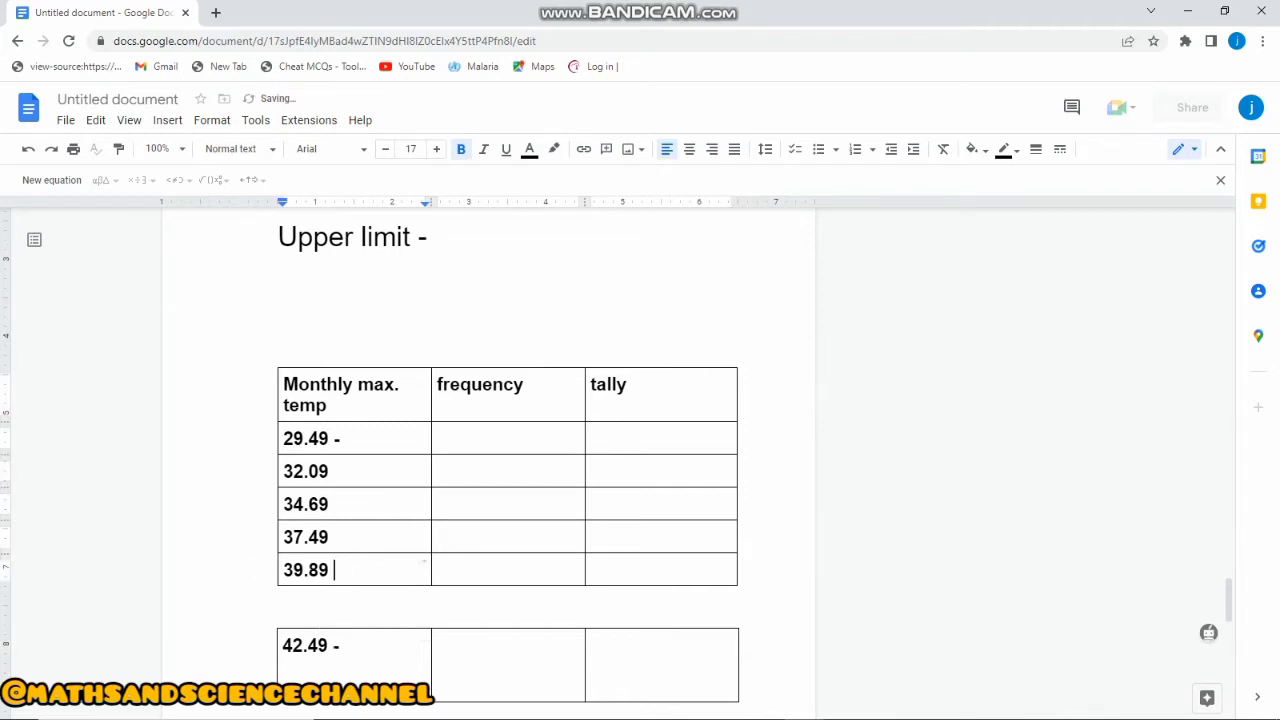
pyautogui.write('-')
pyautogui.click(423, 530)
pyautogui.write('-')
pyautogui.click(423, 500)
pyautogui.write('-')
pyautogui.click(424, 466)
pyautogui.write('-')
# Complete the first interval of the Monthly max. temp column as 29.49 - 32.08
pyautogui.click(424, 432)
pyautogui.scroll(2, 500, 450)
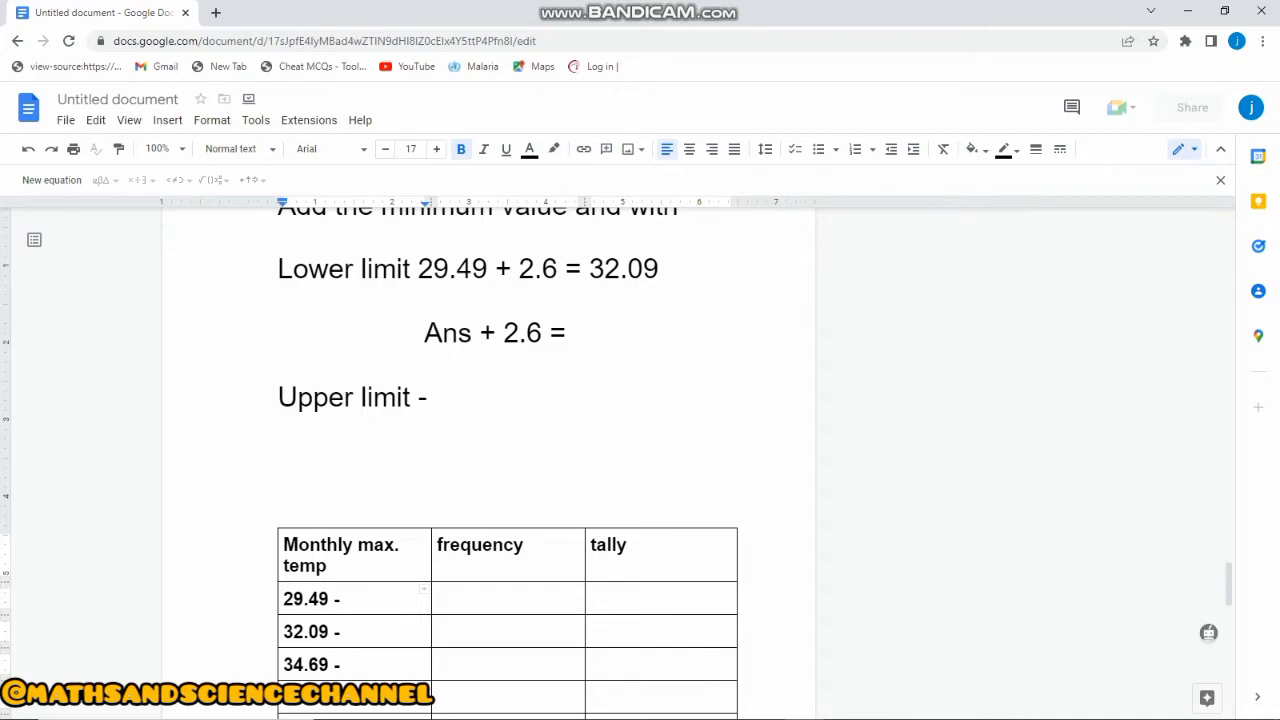
pyautogui.scroll(-1, 500, 450)
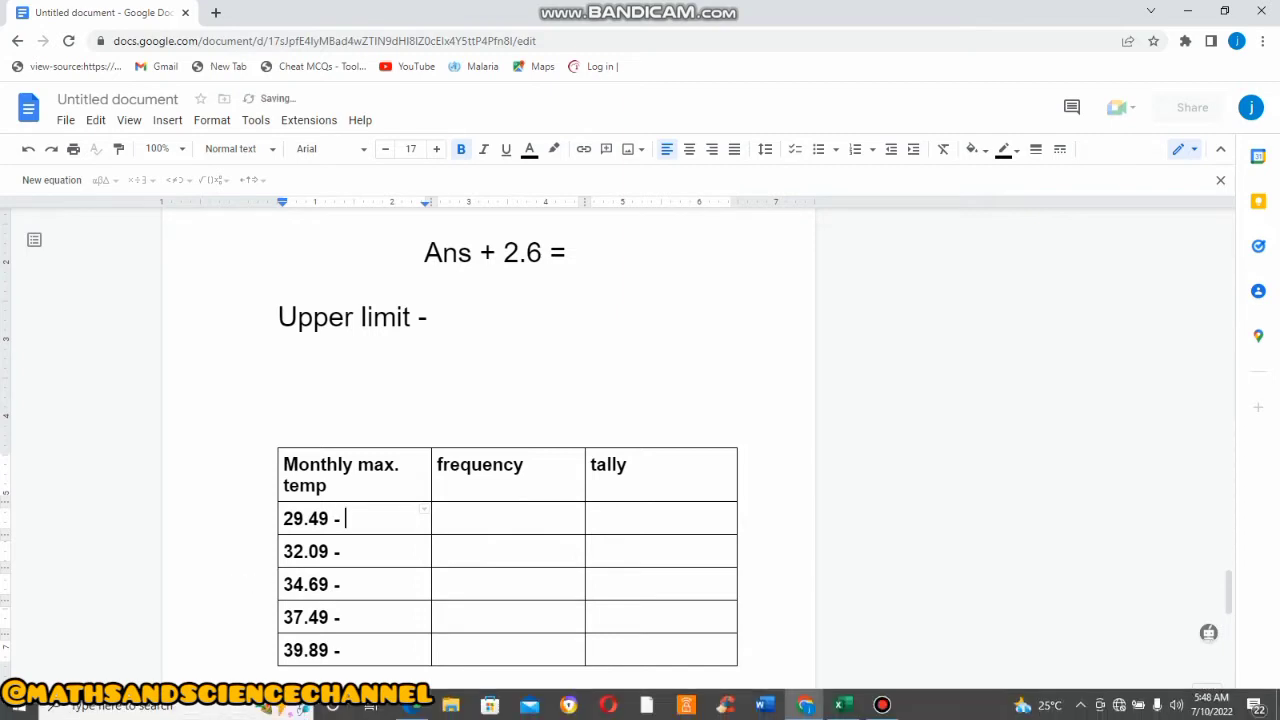
pyautogui.moveTo(283, 552); pyautogui.dragTo(318, 552)
pyautogui.click(347, 519)
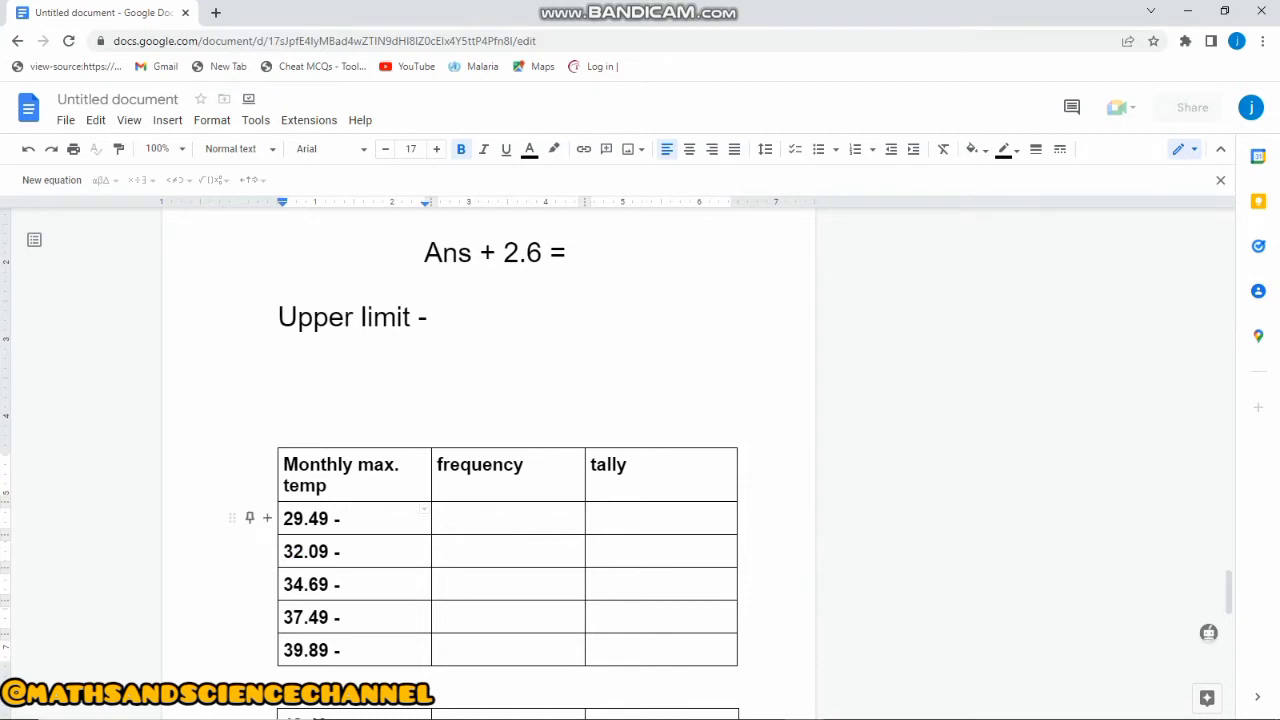
pyautogui.write('32')
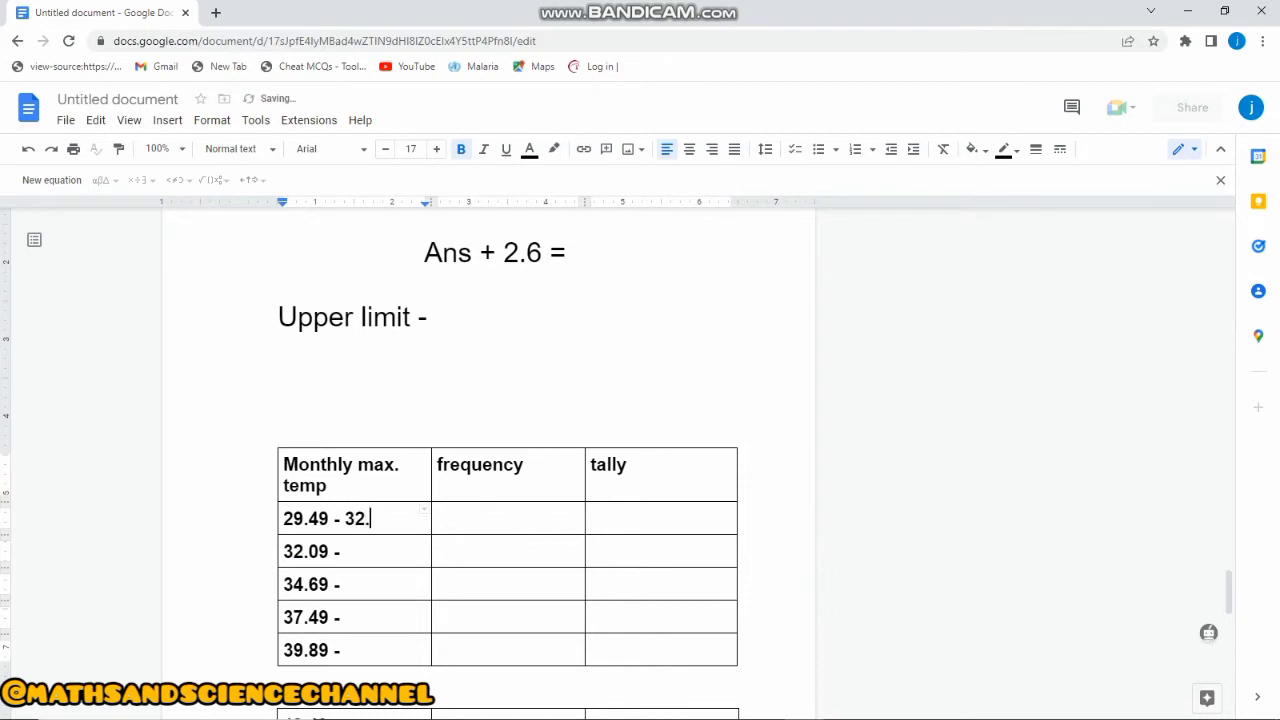
pyautogui.write('.08')
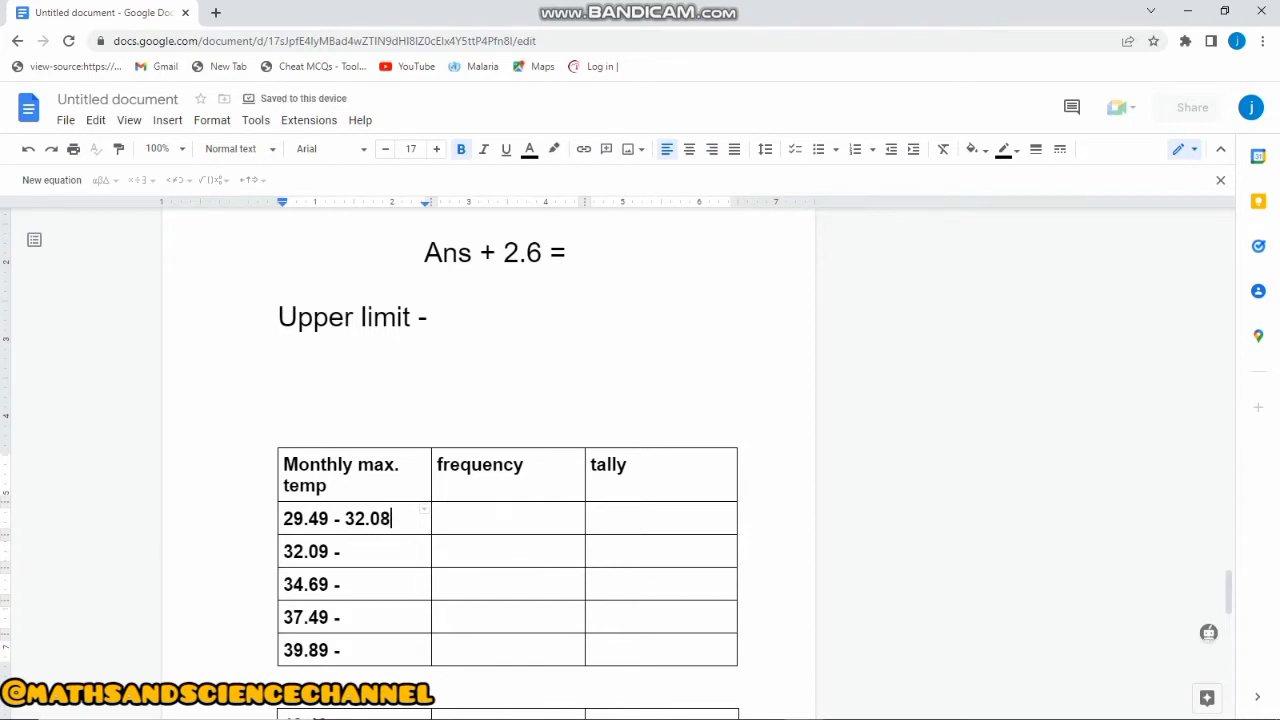
# Complete the second and third intervals as 32.09 - 34.68 and 34.69 - 37.48
pyautogui.click(346, 552)
pyautogui.write('4')
pyautogui.press('BackSpace')
pyautogui.write('34')
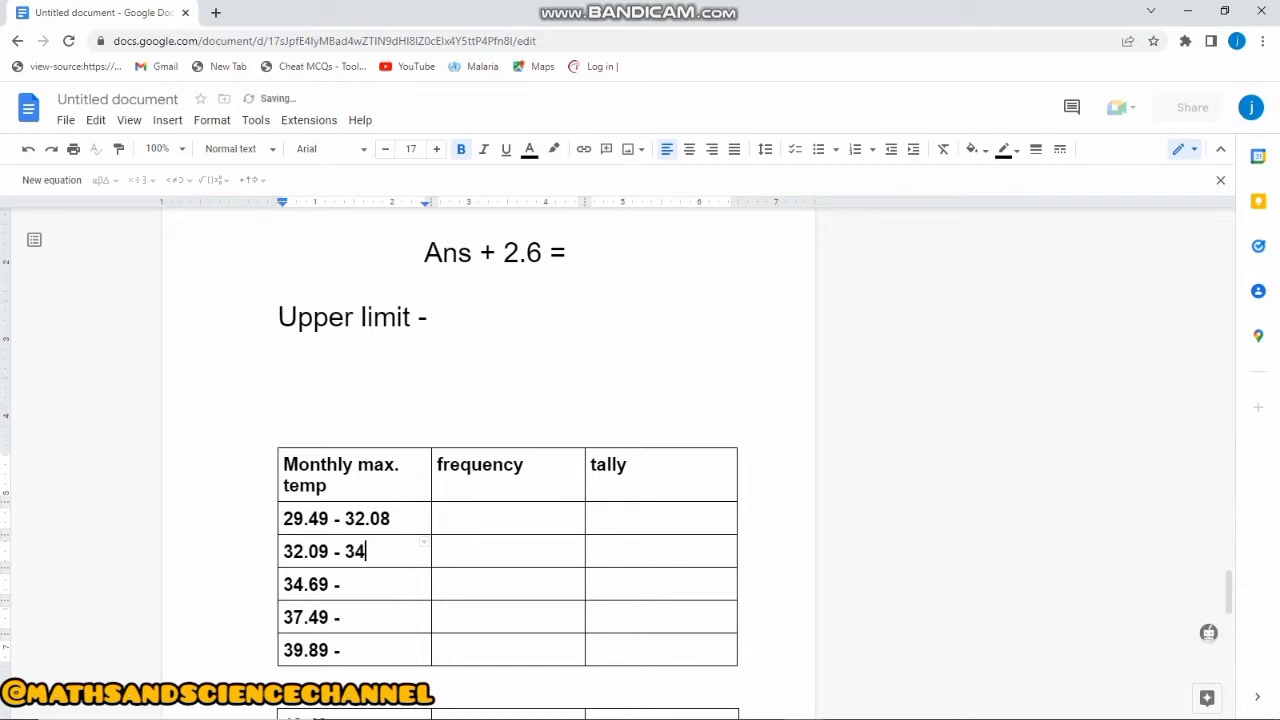
pyautogui.write('.')
pyautogui.write('68')
pyautogui.click(424, 576)
pyautogui.write('37.48')
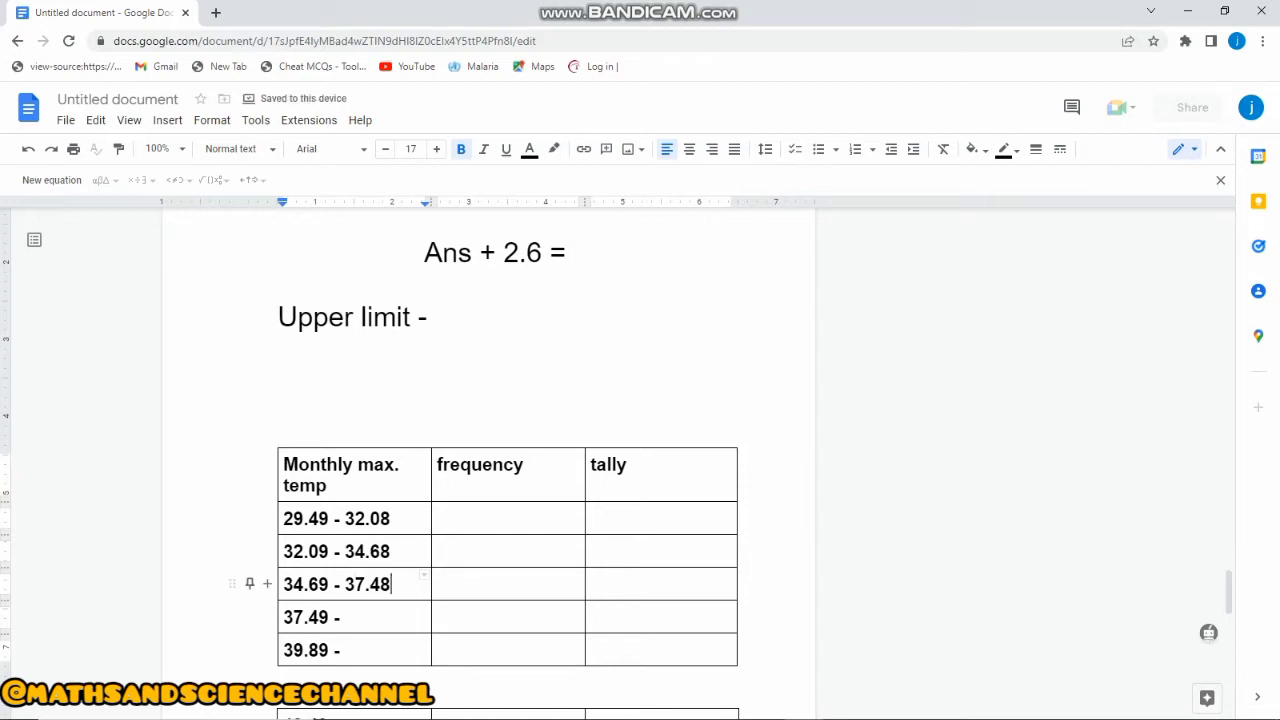
# Complete the last three intervals of the Monthly max. temp column as 37.49 - 39.88, 39.89 - 42.48 and 42.49 - 45.09
pyautogui.click(341, 617)
pyautogui.write('39')
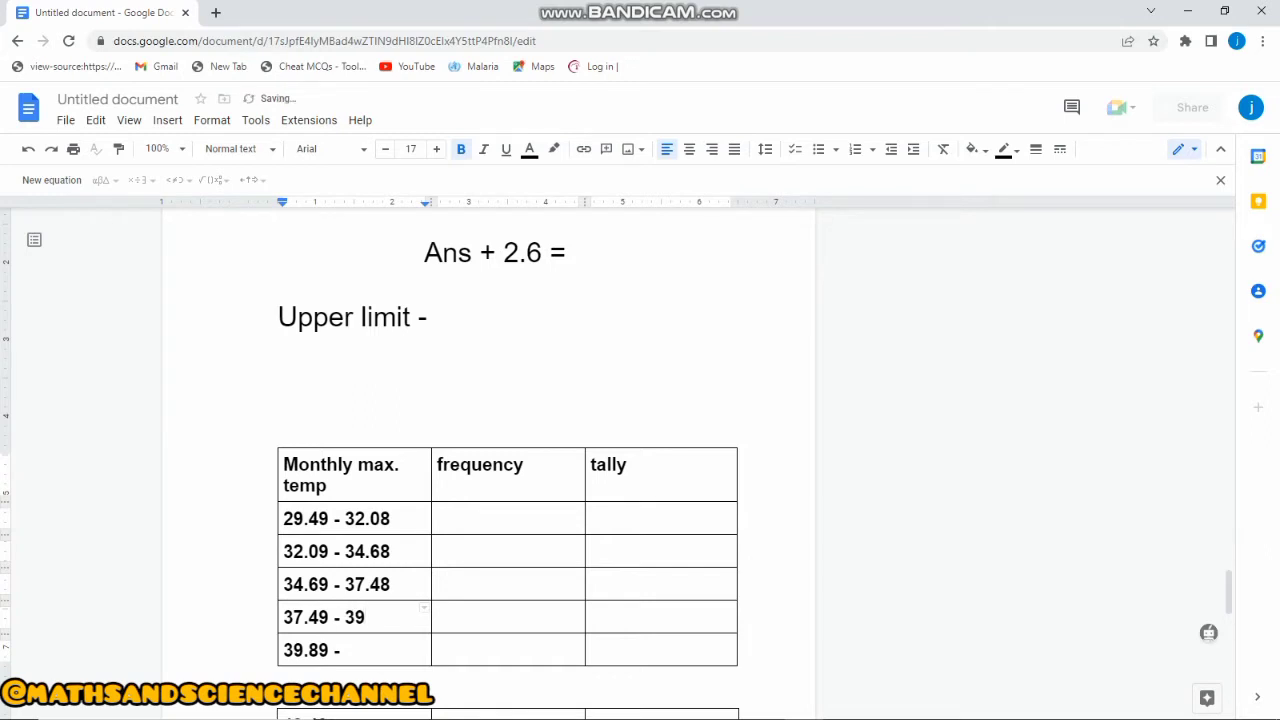
pyautogui.write('.88')
pyautogui.scroll(-1, 508, 475)
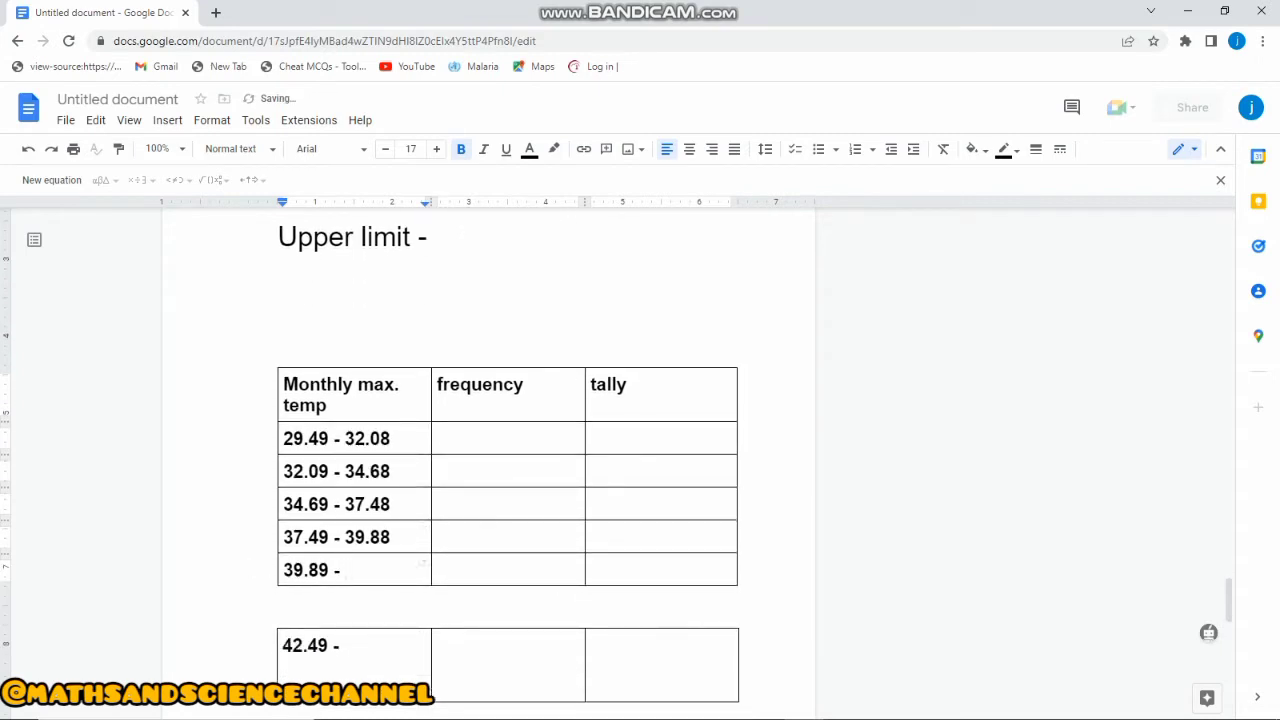
pyautogui.write('42.48')
pyautogui.click(344, 645)
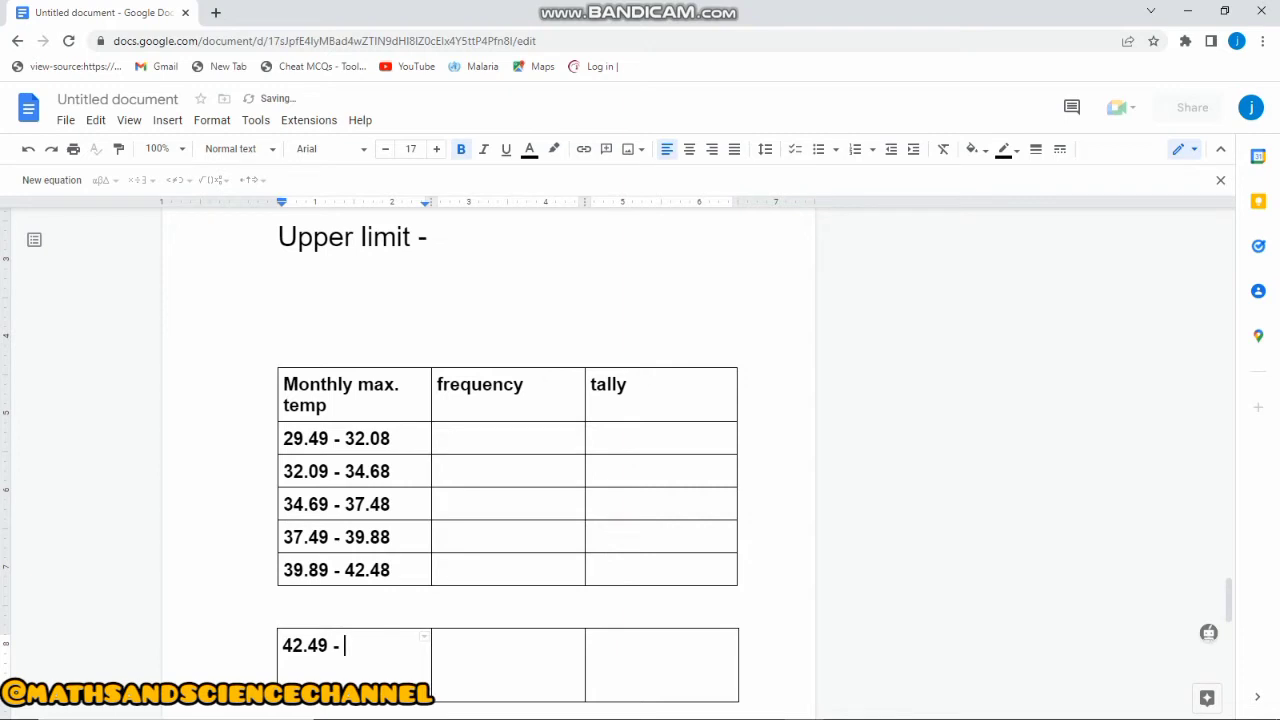
pyautogui.write('45.09')
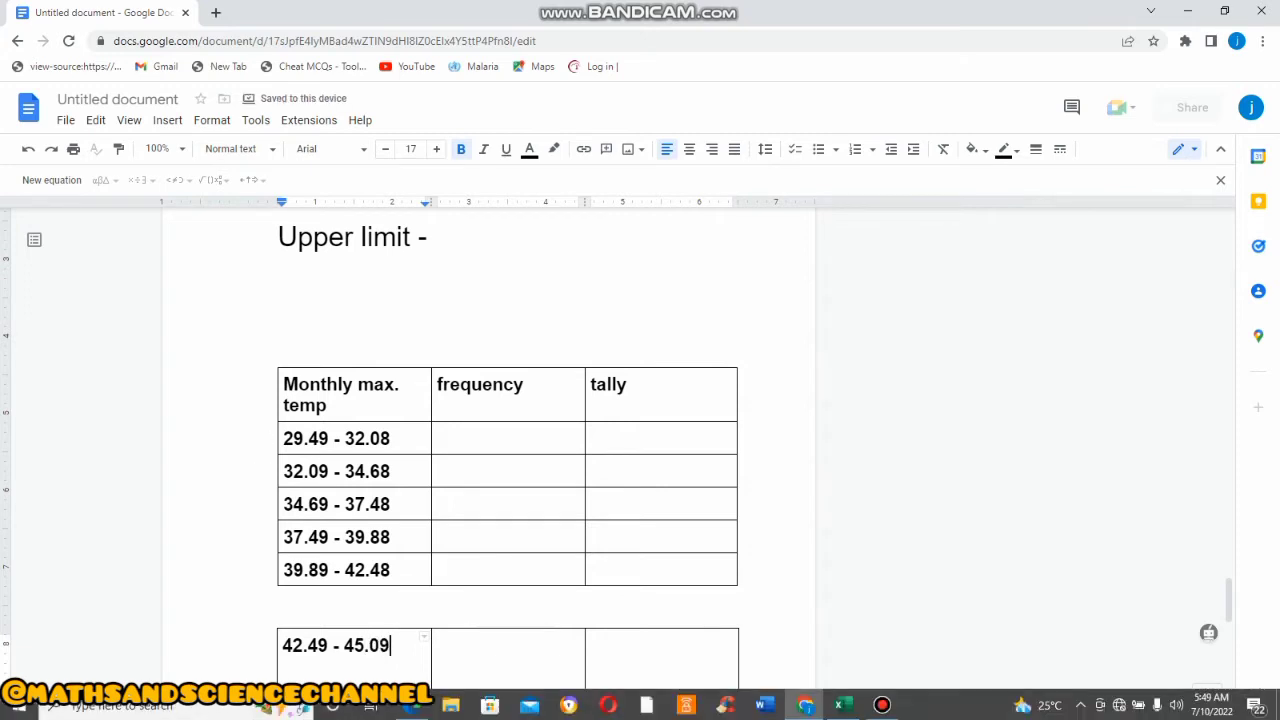
pyautogui.scroll(-1, 500, 450)
pyautogui.scroll(2, 500, 450)
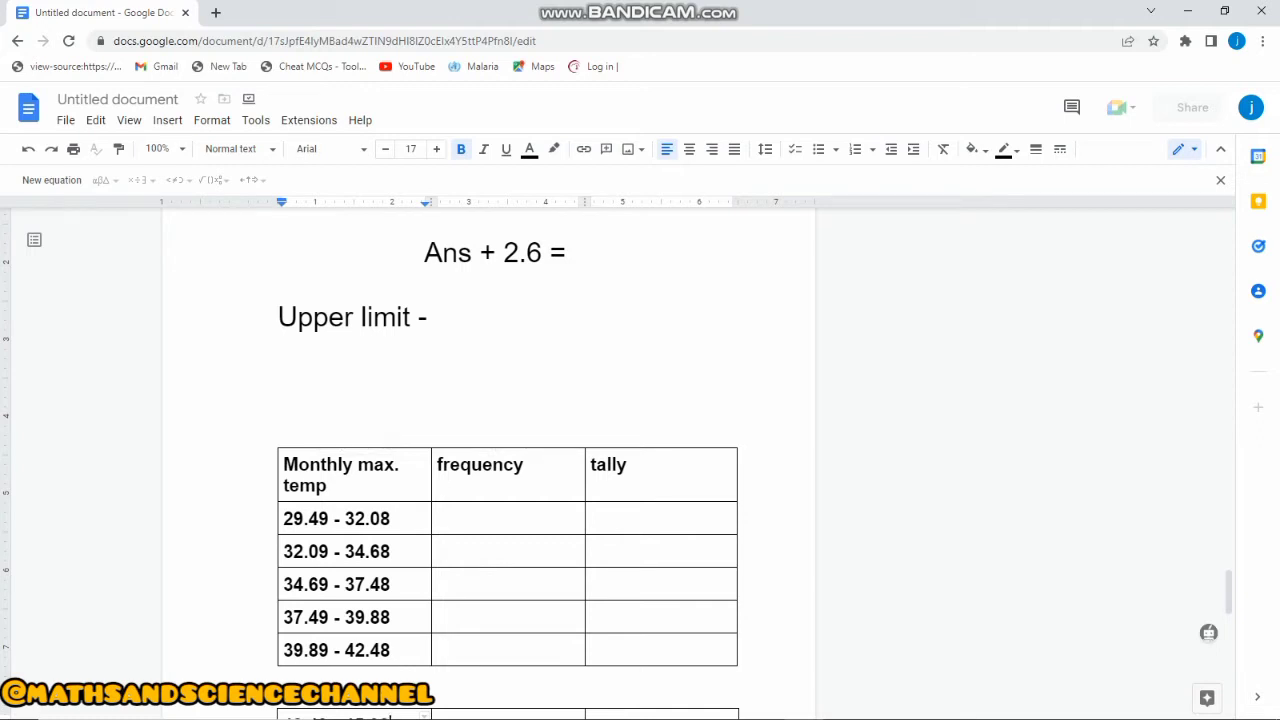
pyautogui.click(591, 518)
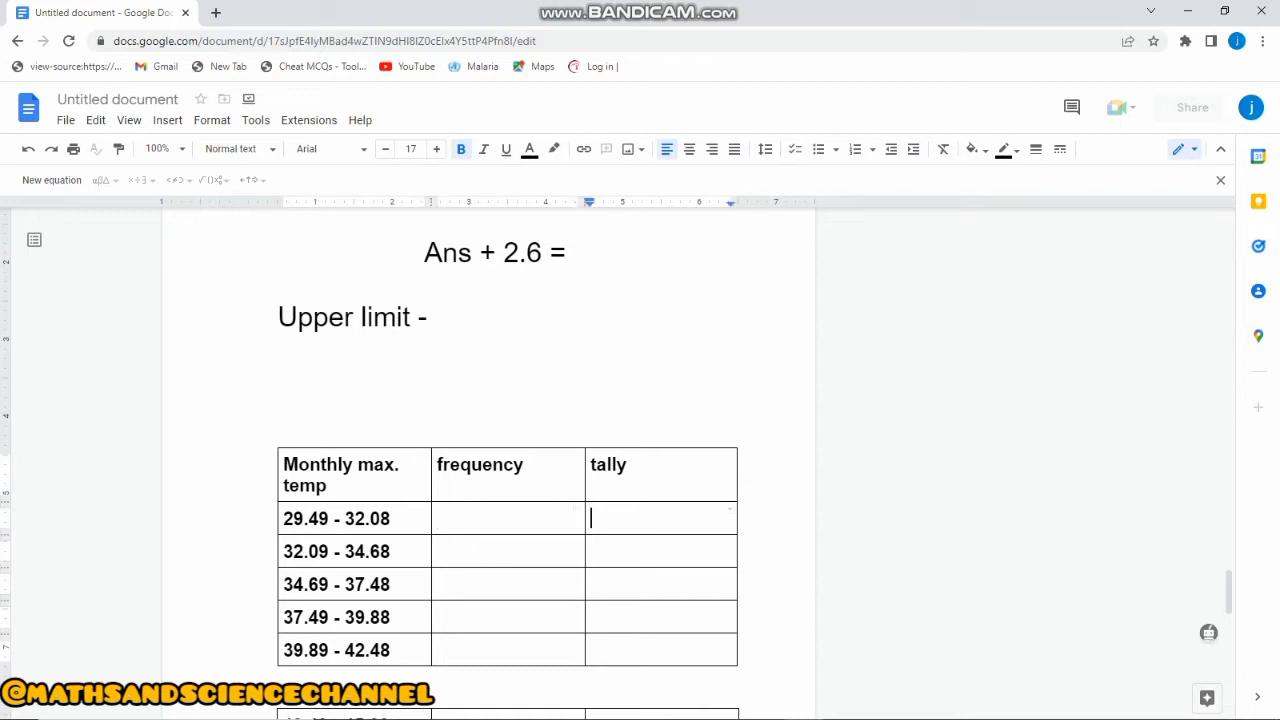
pyautogui.click(438, 518)
pyautogui.scroll(-3, 508, 460)
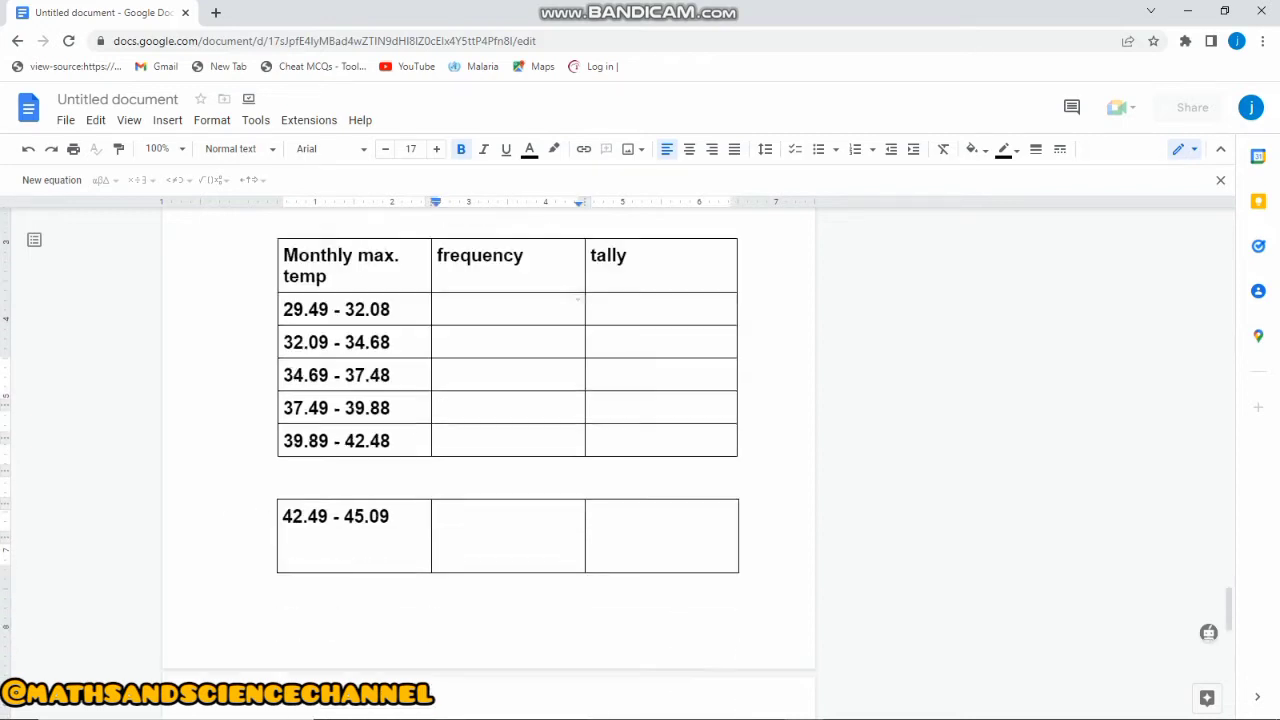
pyautogui.scroll(2, 508, 460)
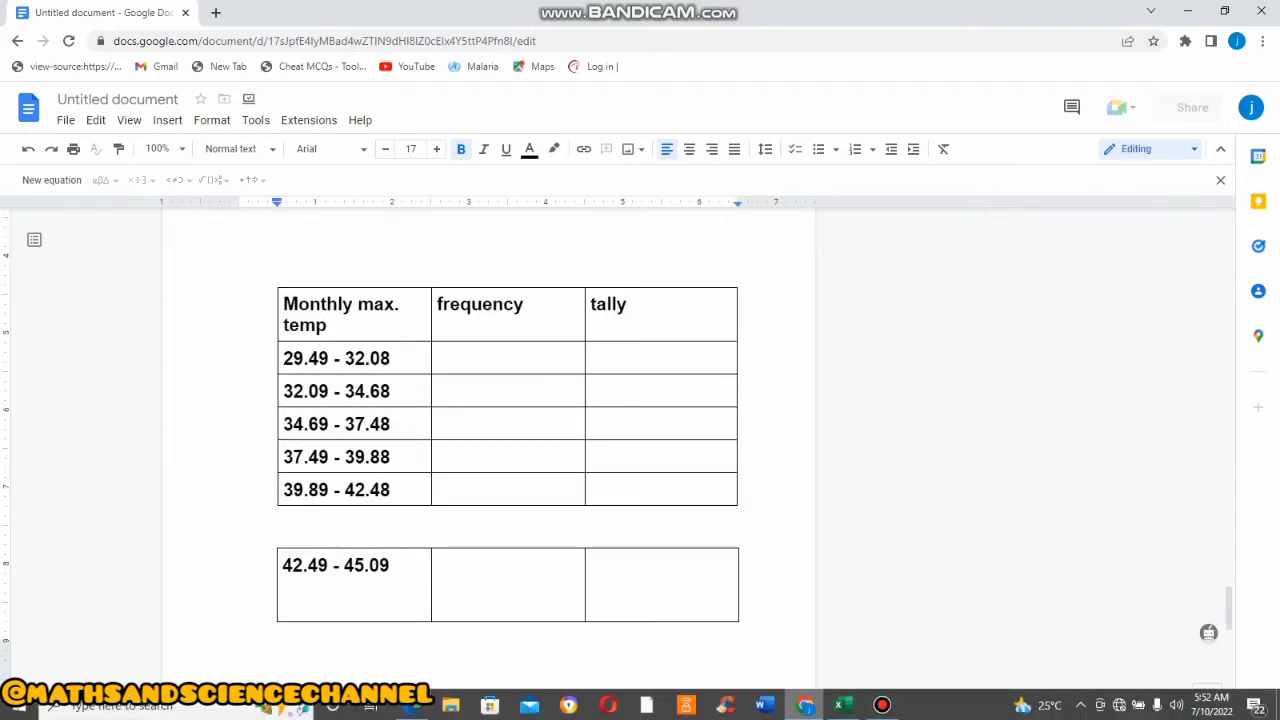
# Switch to the Excel temperature workbook and enter the heading "max temp" in cell A33
pyautogui.click(843, 706)
pyautogui.doubleClick(46, 459)
pyautogui.write('Tempe')
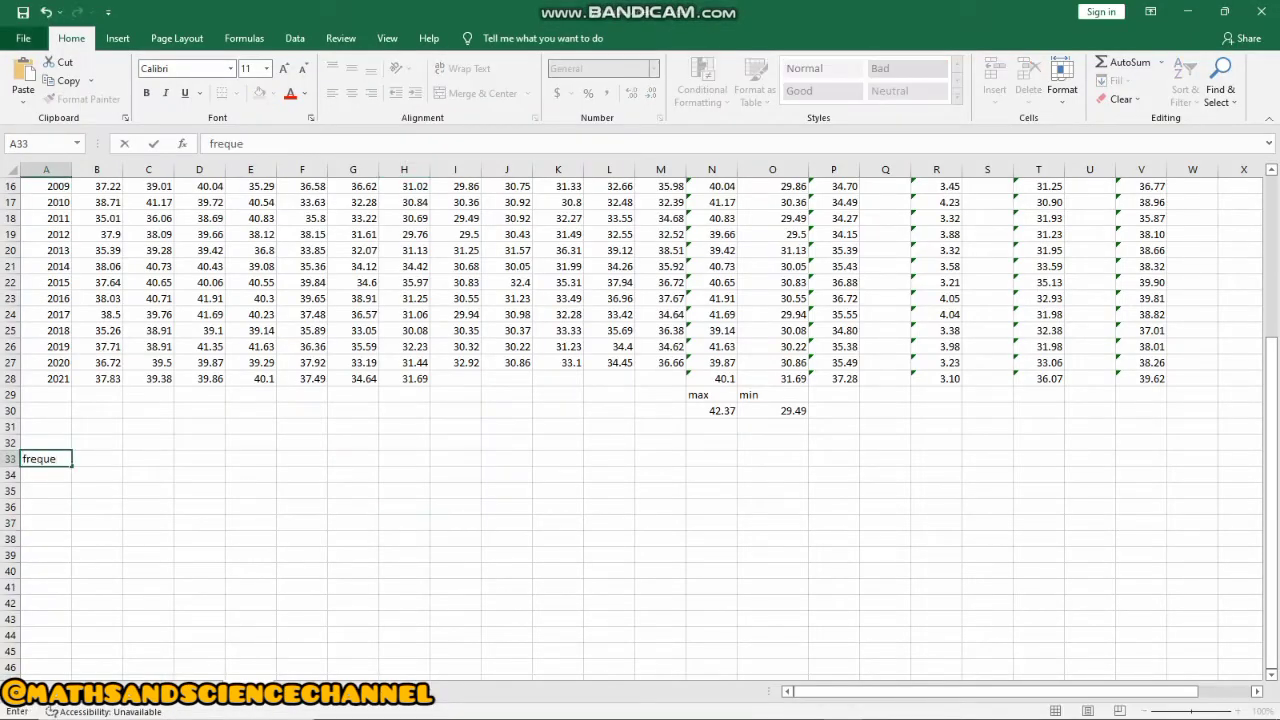
pyautogui.press('BackSpace')
pyautogui.press('BackSpace')
pyautogui.press('BackSpace')
pyautogui.press('BackSpace')
pyautogui.press('BackSpace')
pyautogui.write('max temp')
# Enter the headings "frequency" in C33 and "tally" in E33
pyautogui.click(148, 458)
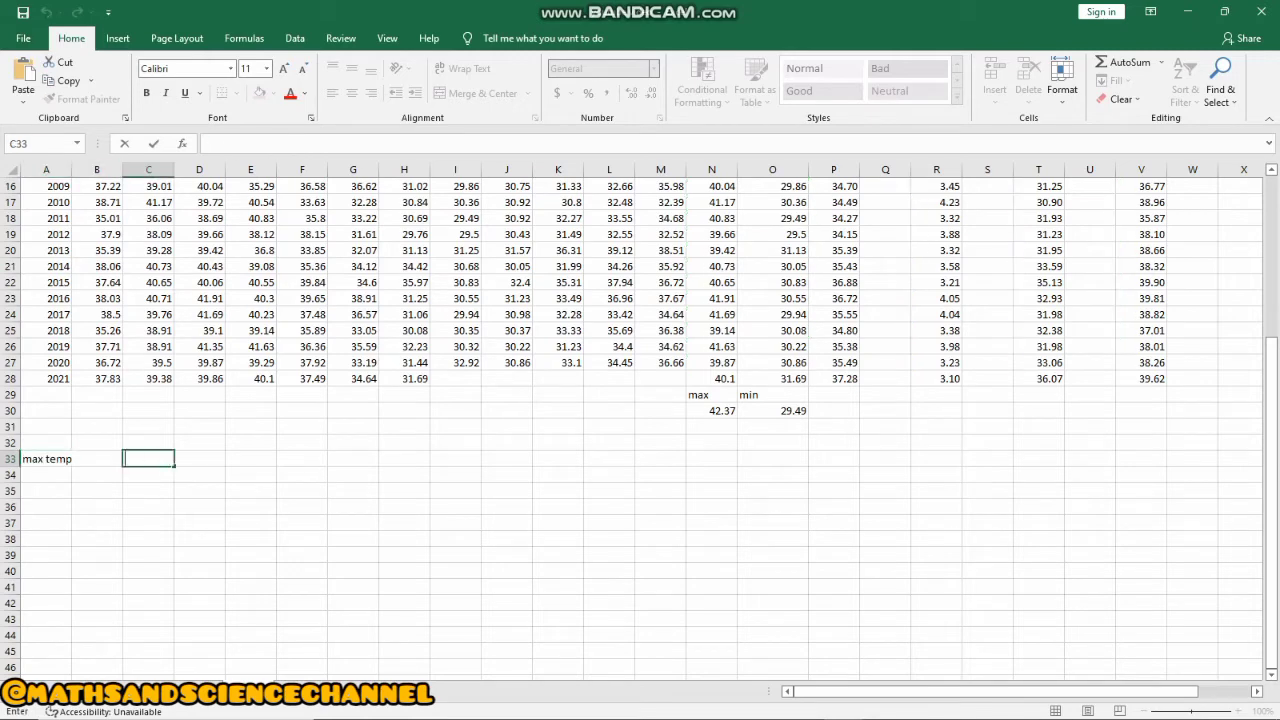
pyautogui.write('frequency')
pyautogui.click(250, 458)
pyautogui.write('tally')
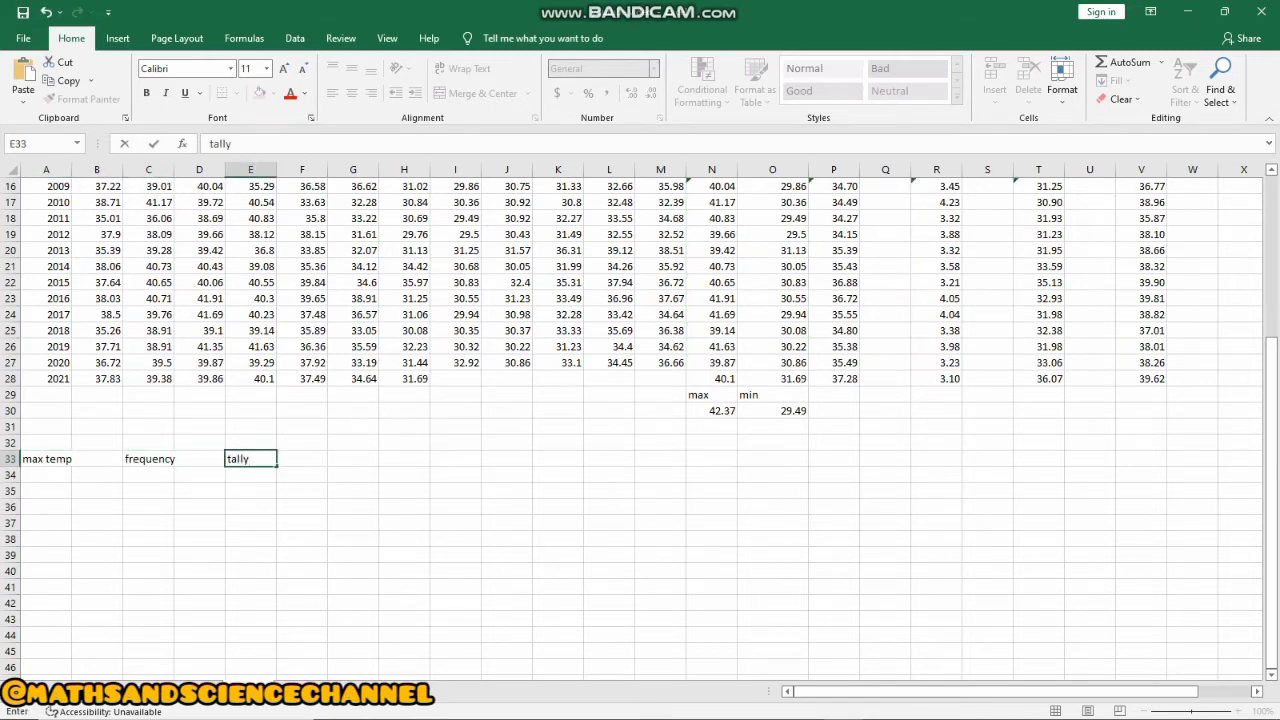
# Enter the intervals 29.49 - 32.08 in A34 and 32.09 - 34.68 in A35 under the max temp heading
pyautogui.click(46, 474)
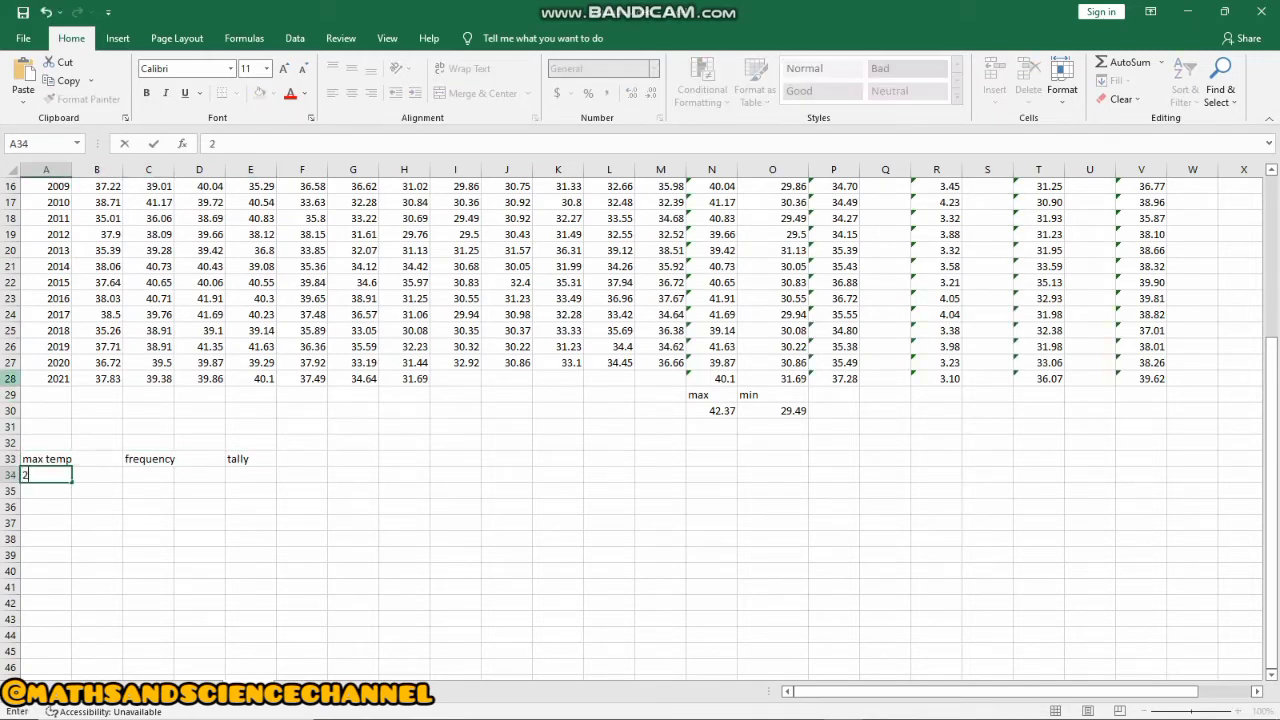
pyautogui.write('29.49 - 32.08')
pyautogui.press('Return')
pyautogui.write('.09 -')
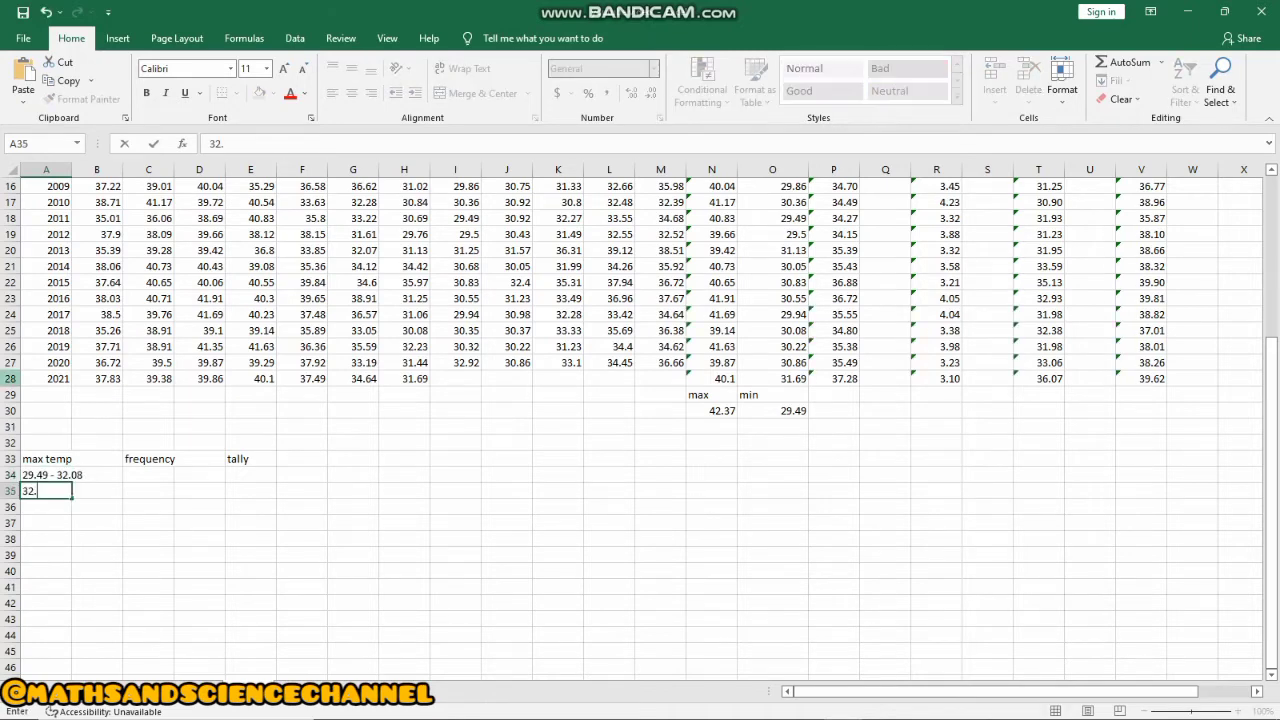
pyautogui.write(' 34')
pyautogui.press('BackSpace')
pyautogui.write('34.68')
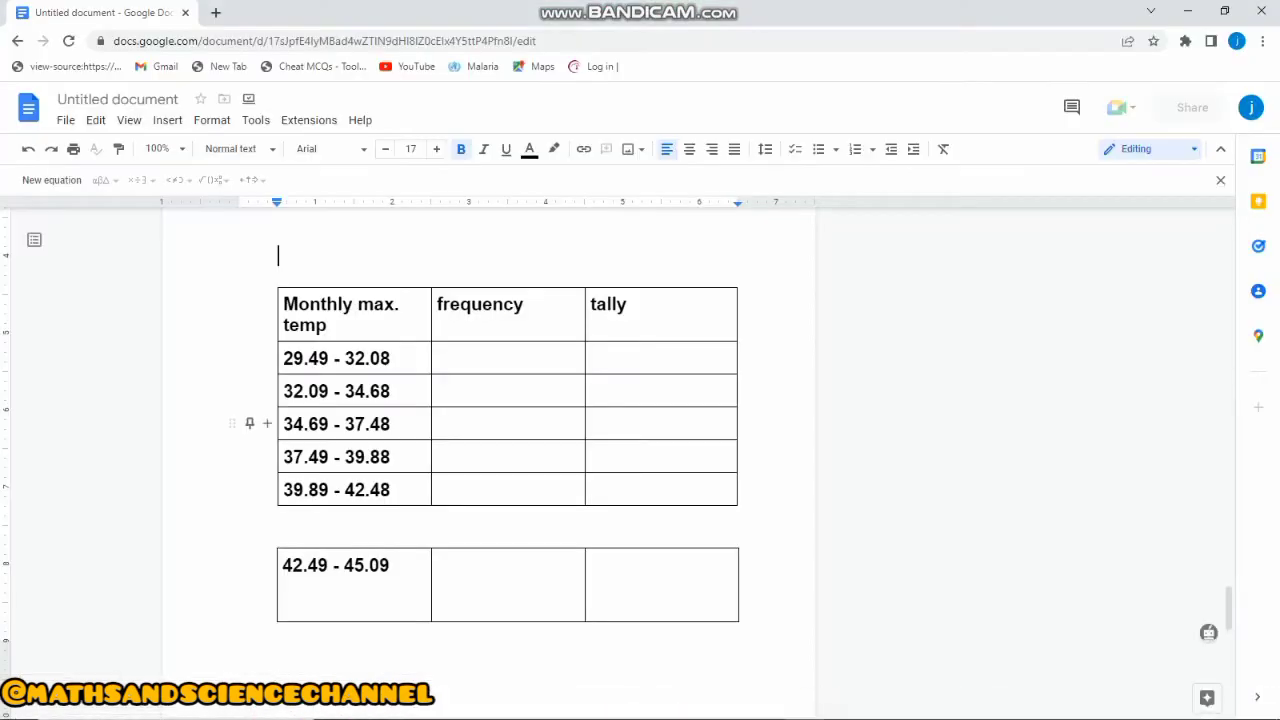
# Copy the intervals from 34.69 - 37.48 to 39.89 - 42.48 out of the Google Docs table into Excel cells A36:A38
pyautogui.moveTo(286, 424); pyautogui.dragTo(366, 489)
pyautogui.hotkey('ctrl', 'c')
pyautogui.rightClick(363, 488)
pyautogui.click(410, 188)
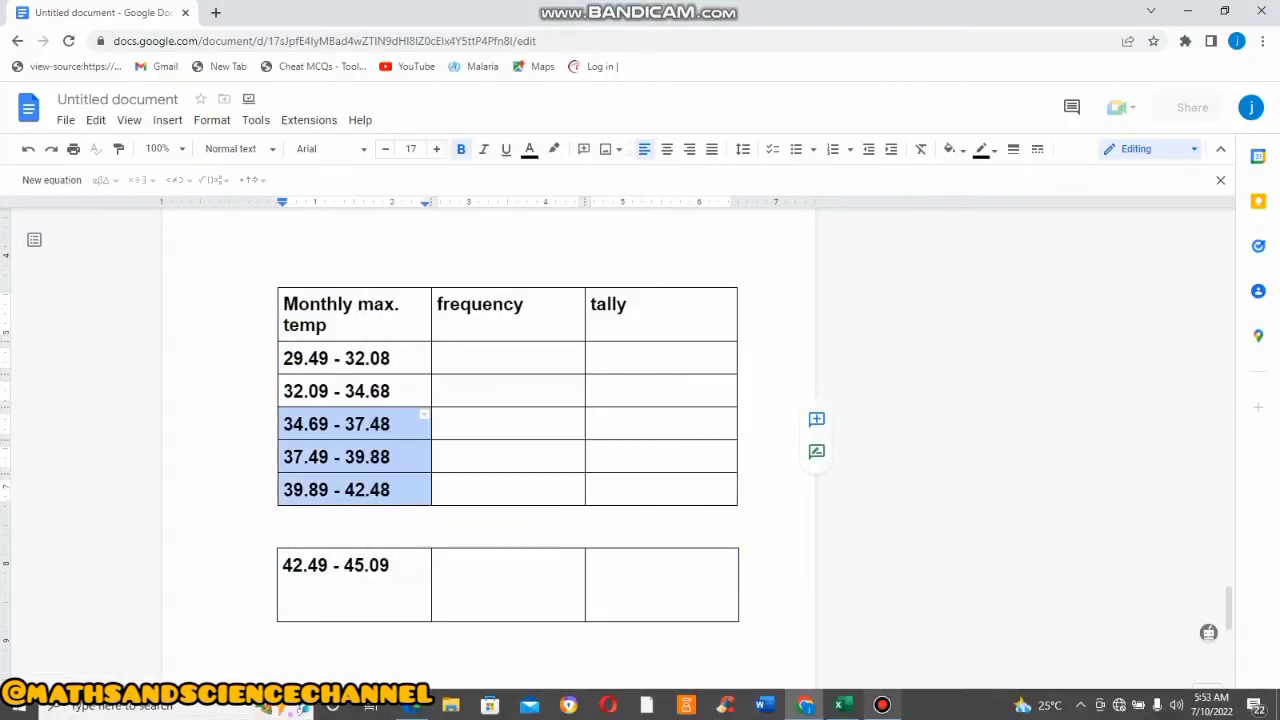
pyautogui.click(844, 705)
pyautogui.click(46, 507)
pyautogui.rightClick(46, 507)
pyautogui.click(95, 235)
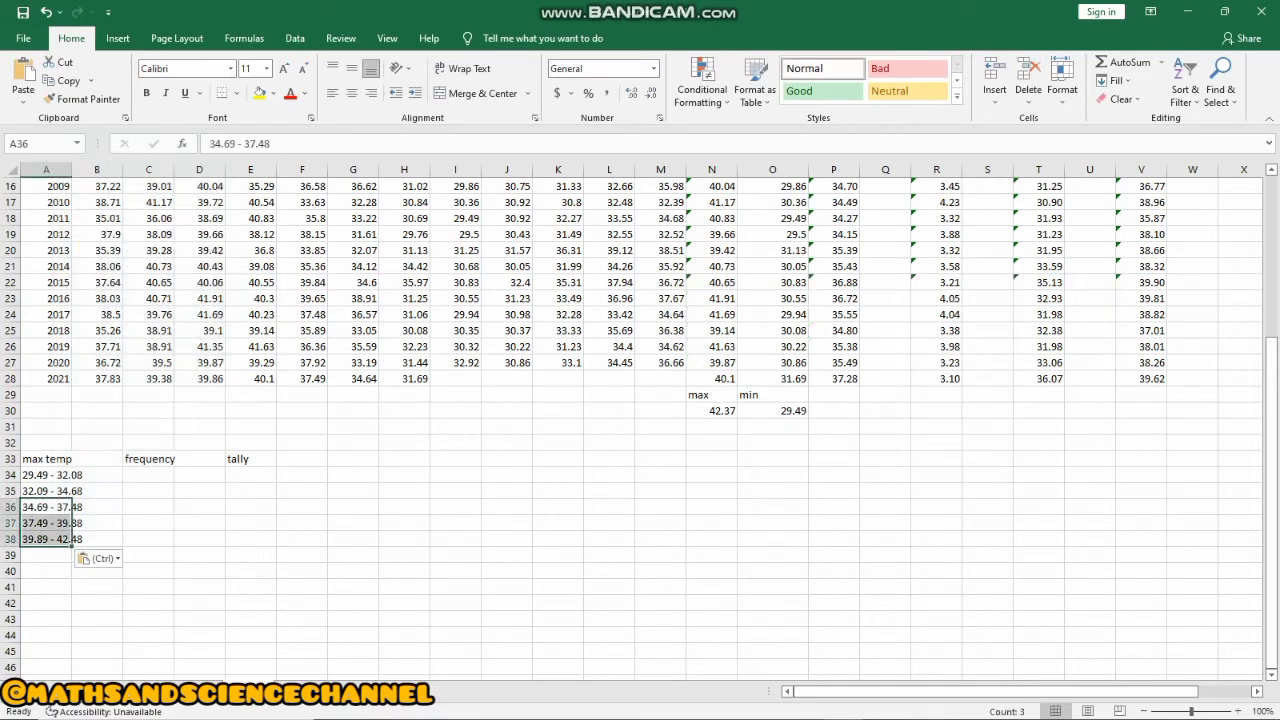
# Enter the interval 42.49 - 45.09 in cell A39
pyautogui.doubleClick(46, 555)
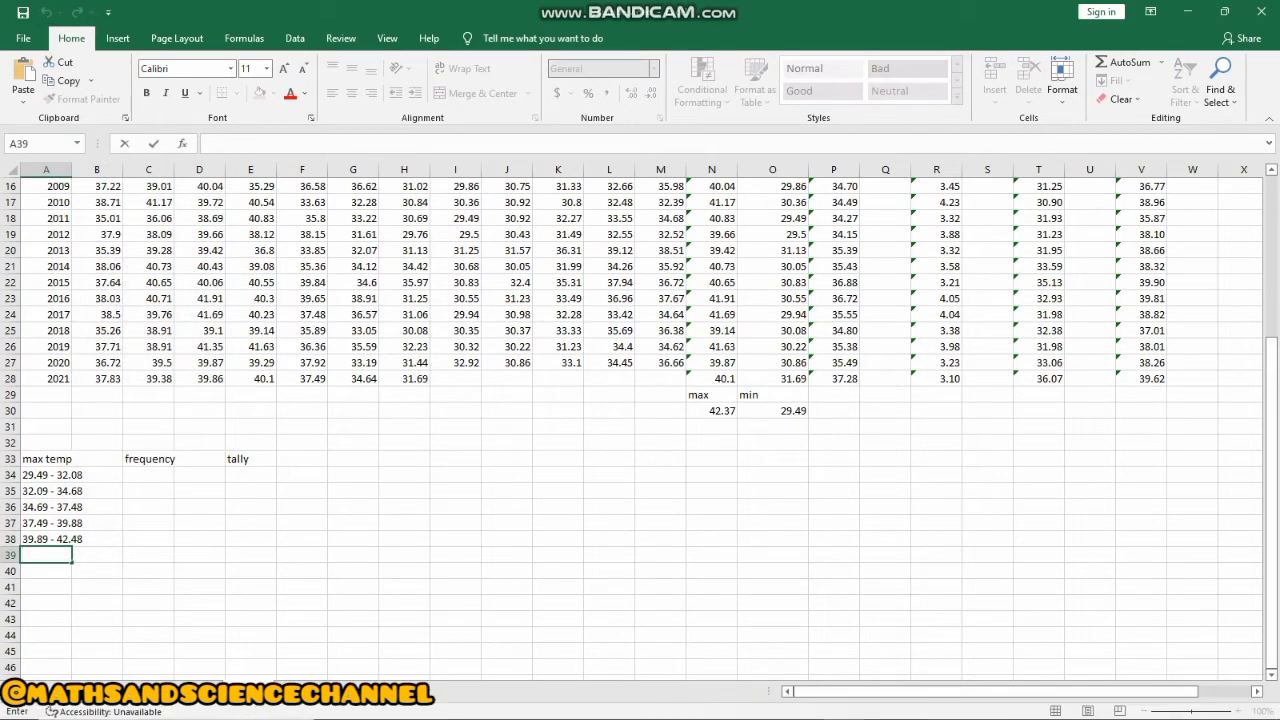
pyautogui.write('42.49 - 45.09')
pyautogui.click(148, 619)
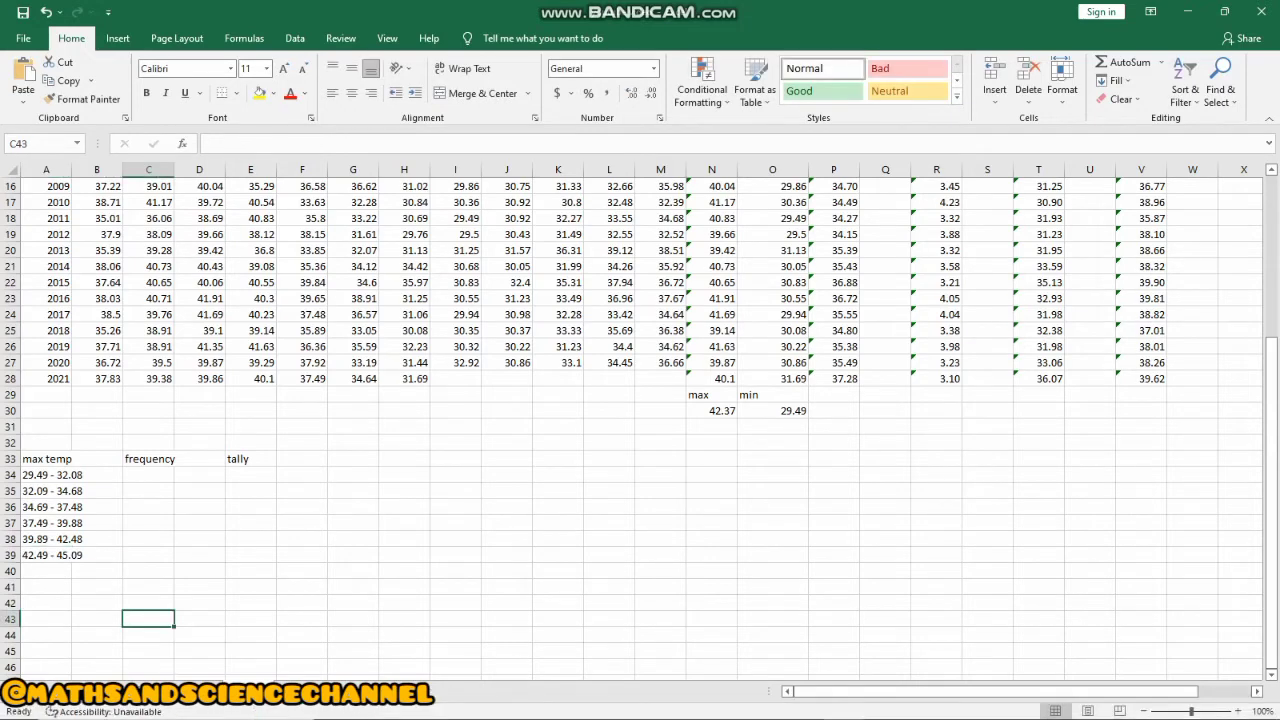
# Start the frequency formula "=countif" in cell C34 for the first interval
pyautogui.click(148, 475)
pyautogui.doubleClick(148, 475)
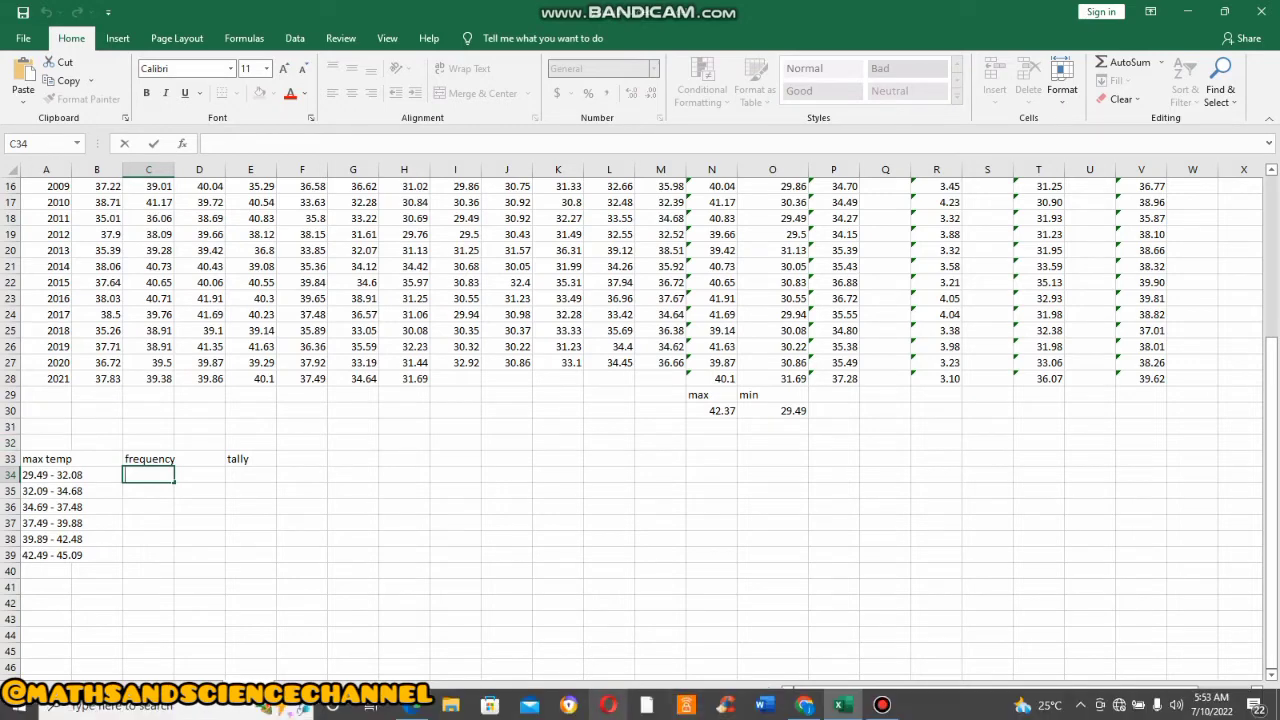
pyautogui.click(805, 705)
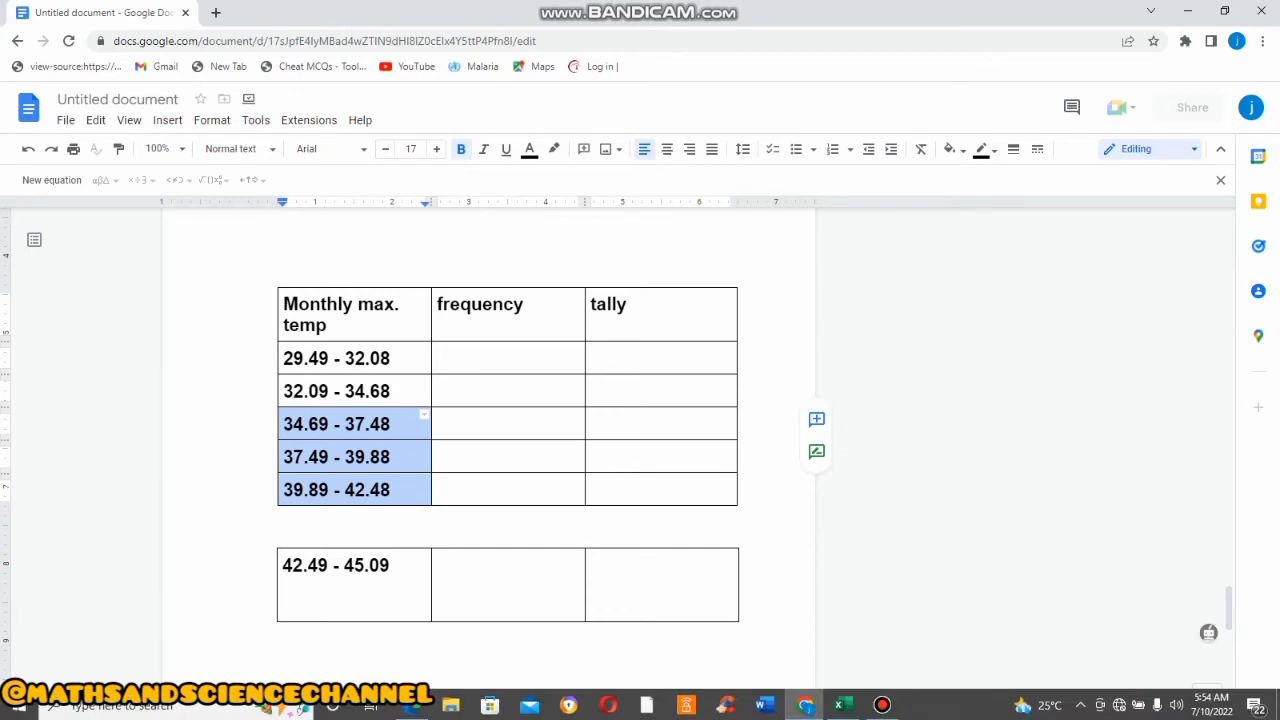
pyautogui.click(842, 705)
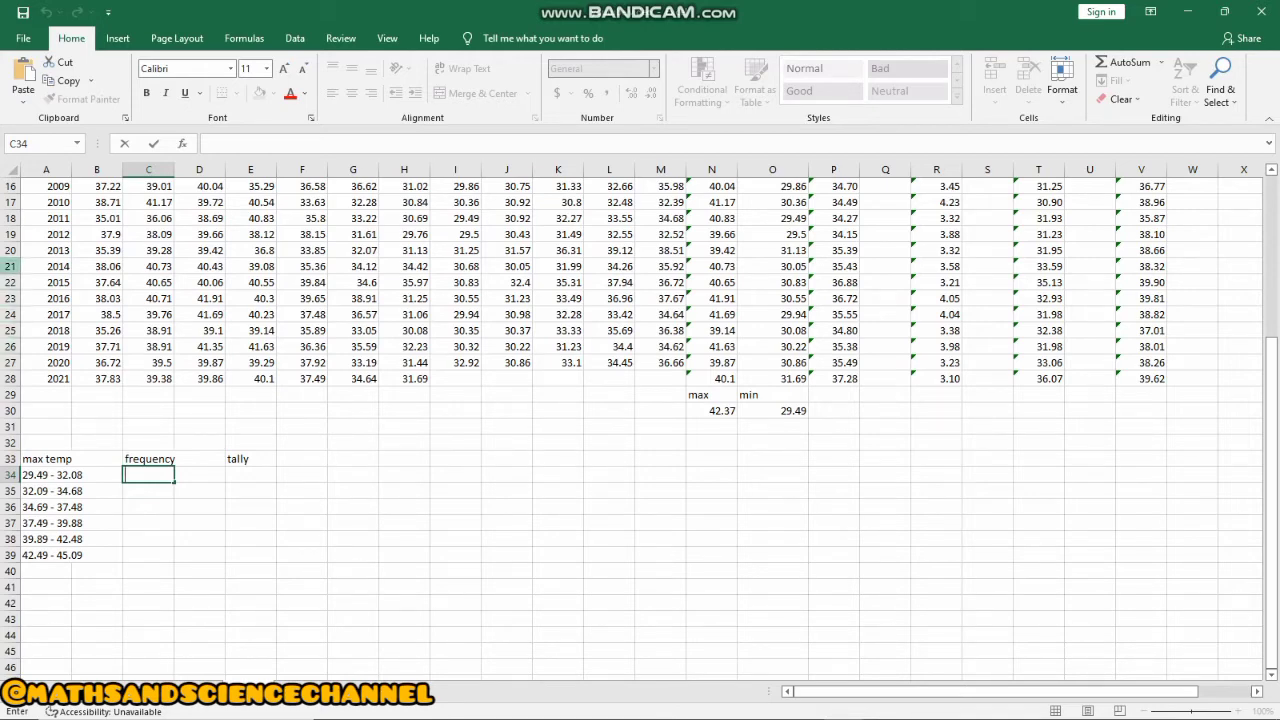
pyautogui.write('=')
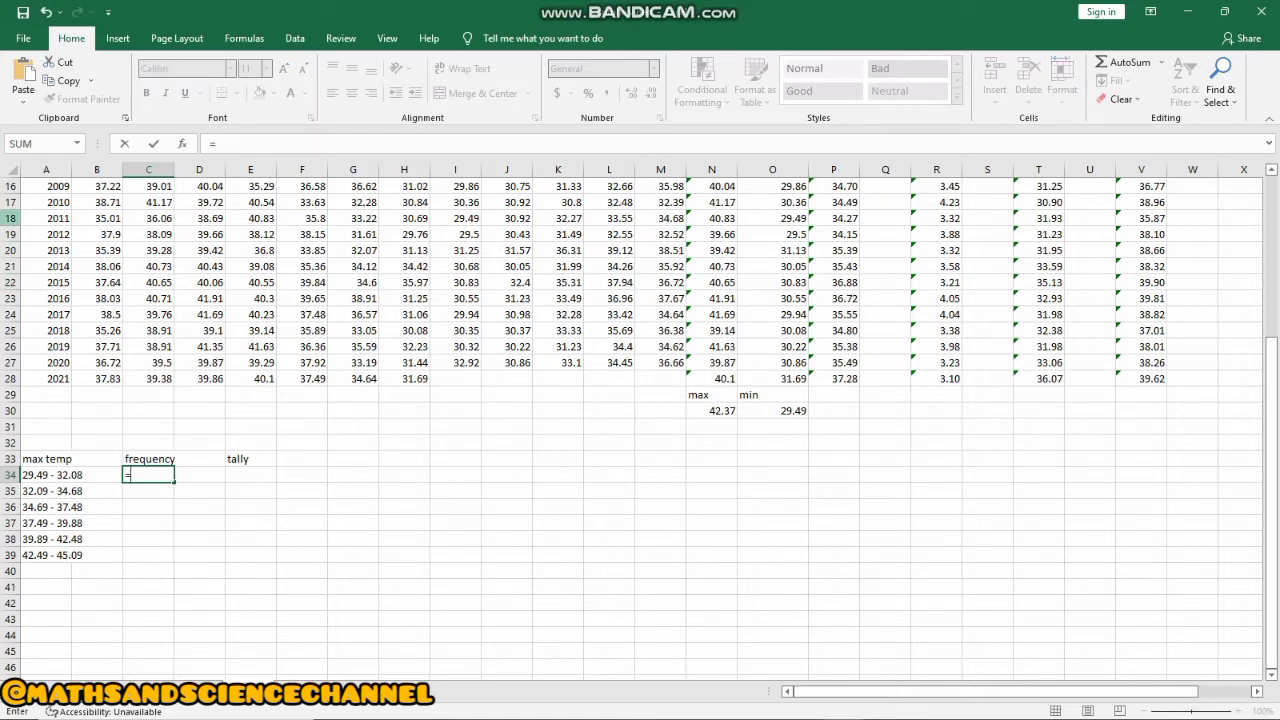
pyautogui.write('coun')
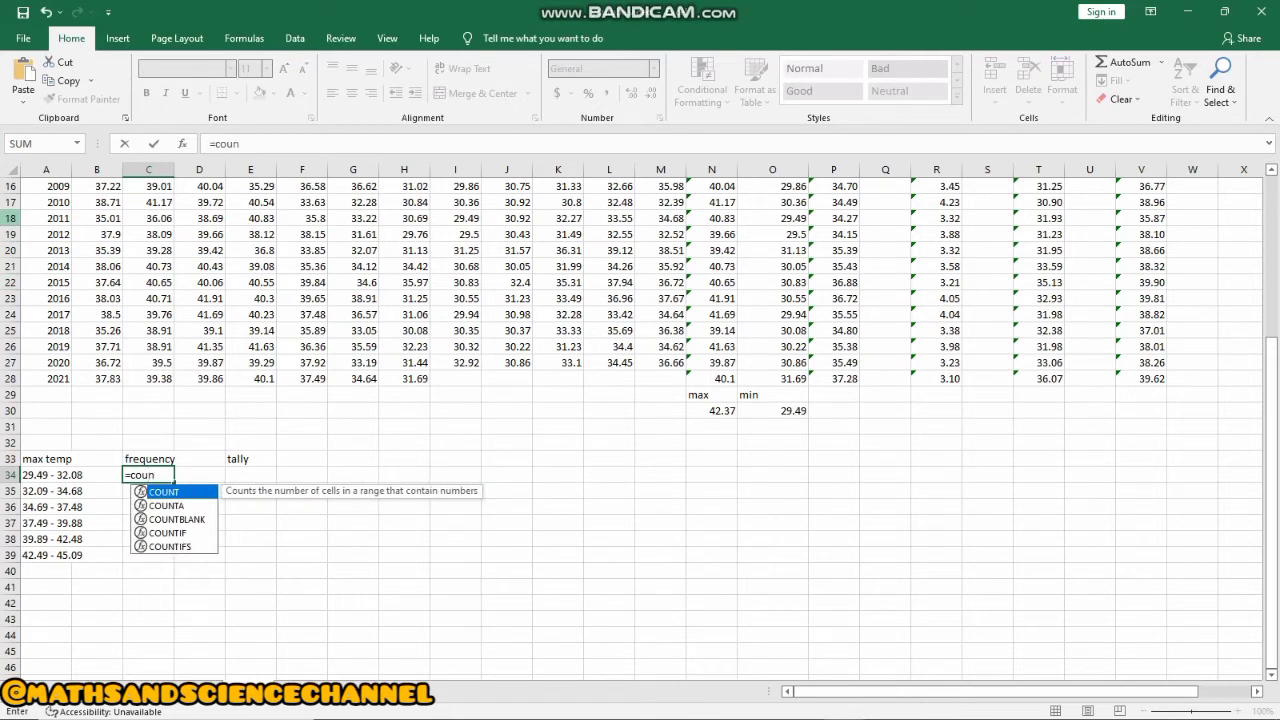
pyautogui.write('tif')
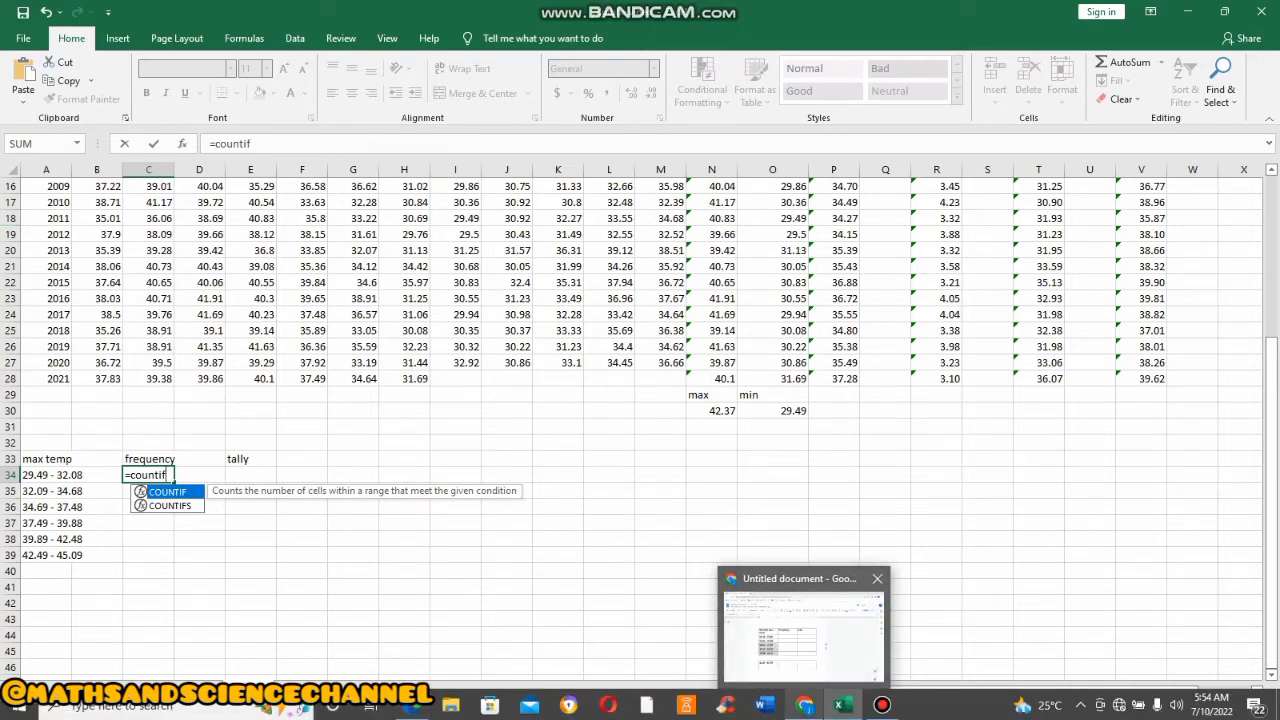
# Switch to the Google Docs document and begin an example formula "=countif($" on the blank page at its end
pyautogui.click(805, 705)
pyautogui.scroll(-3, 490, 400)
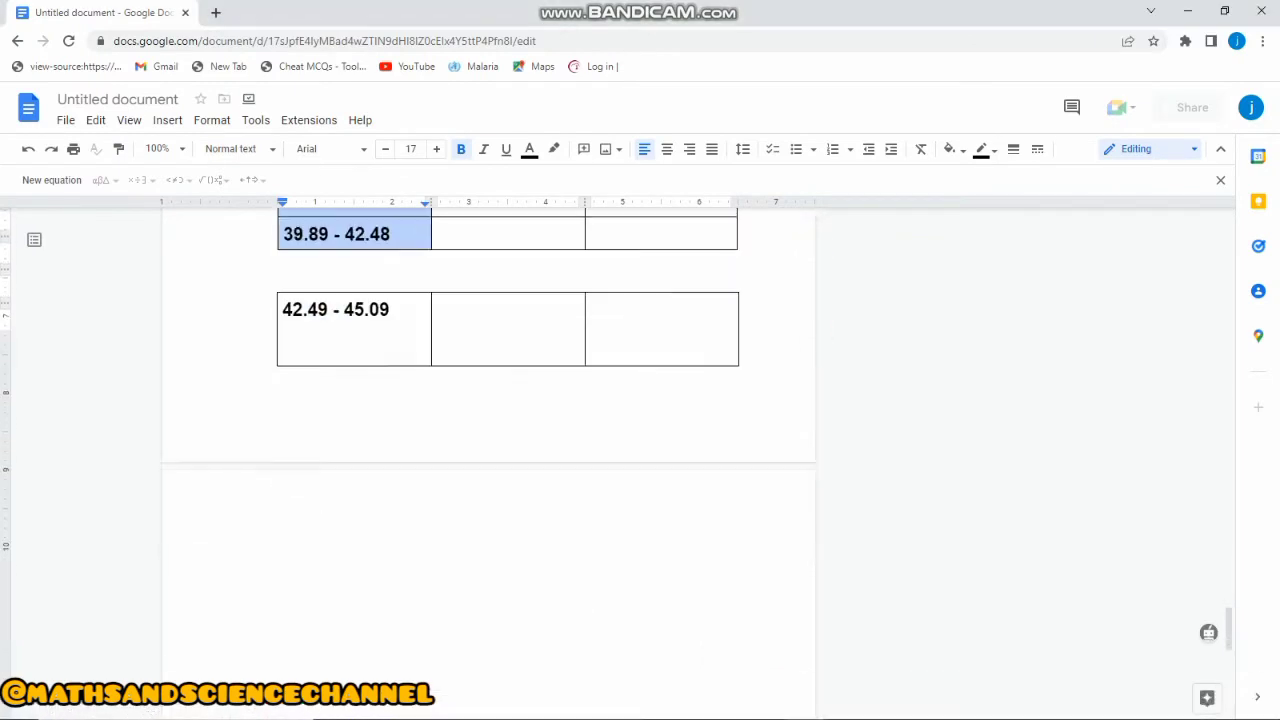
pyautogui.scroll(-1, 490, 400)
pyautogui.scroll(5, 490, 400)
pyautogui.scroll(-3, 490, 400)
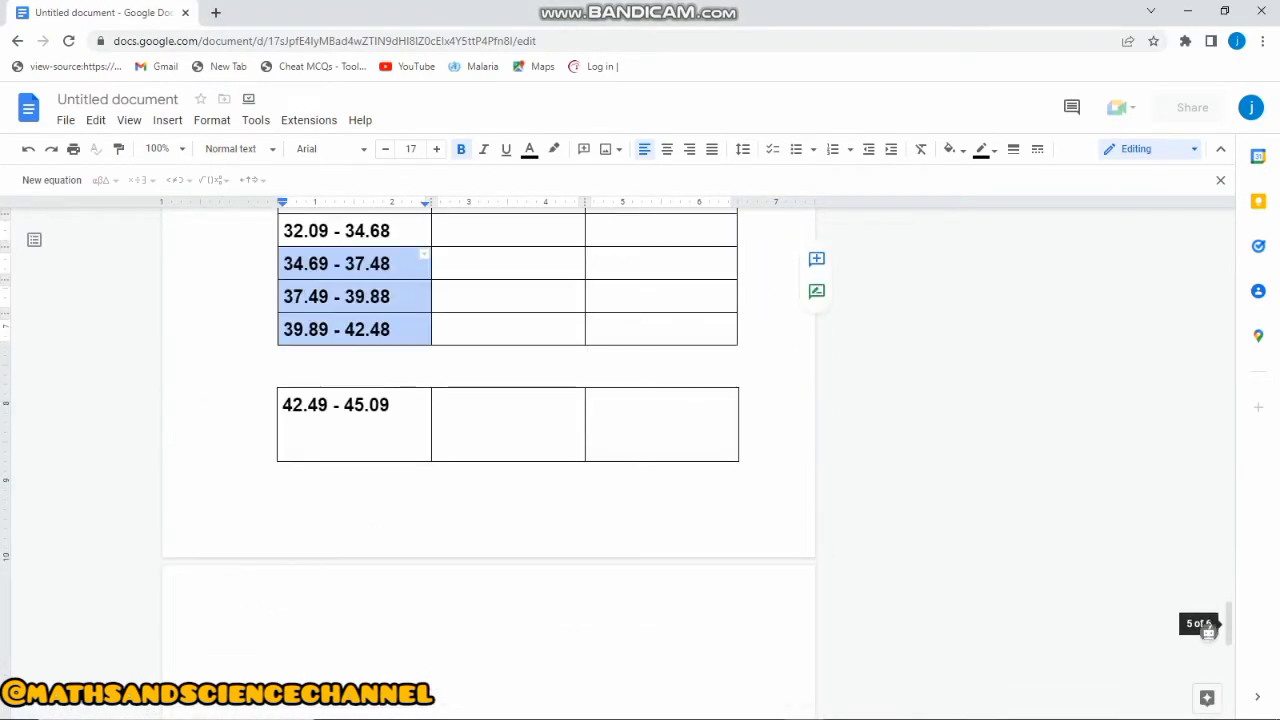
pyautogui.hotkey('ctrl', 'End')
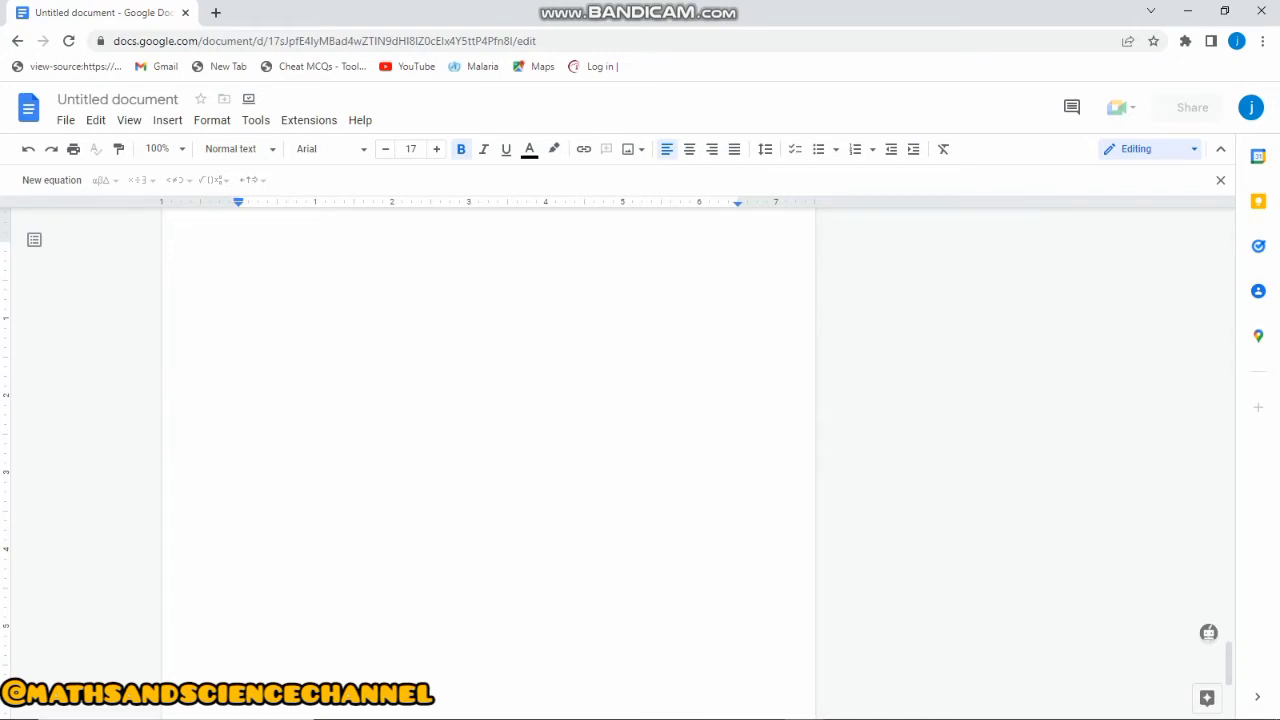
pyautogui.write('=count')
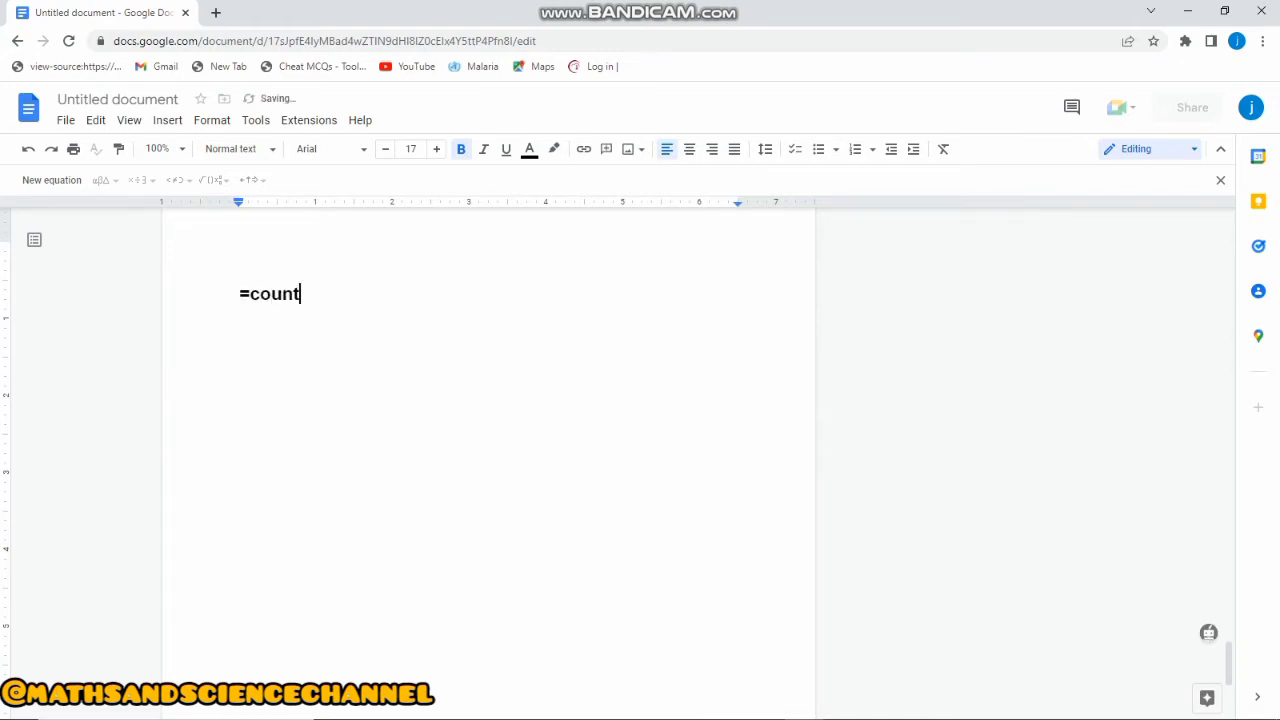
pyautogui.write('if(')
pyautogui.write('$')
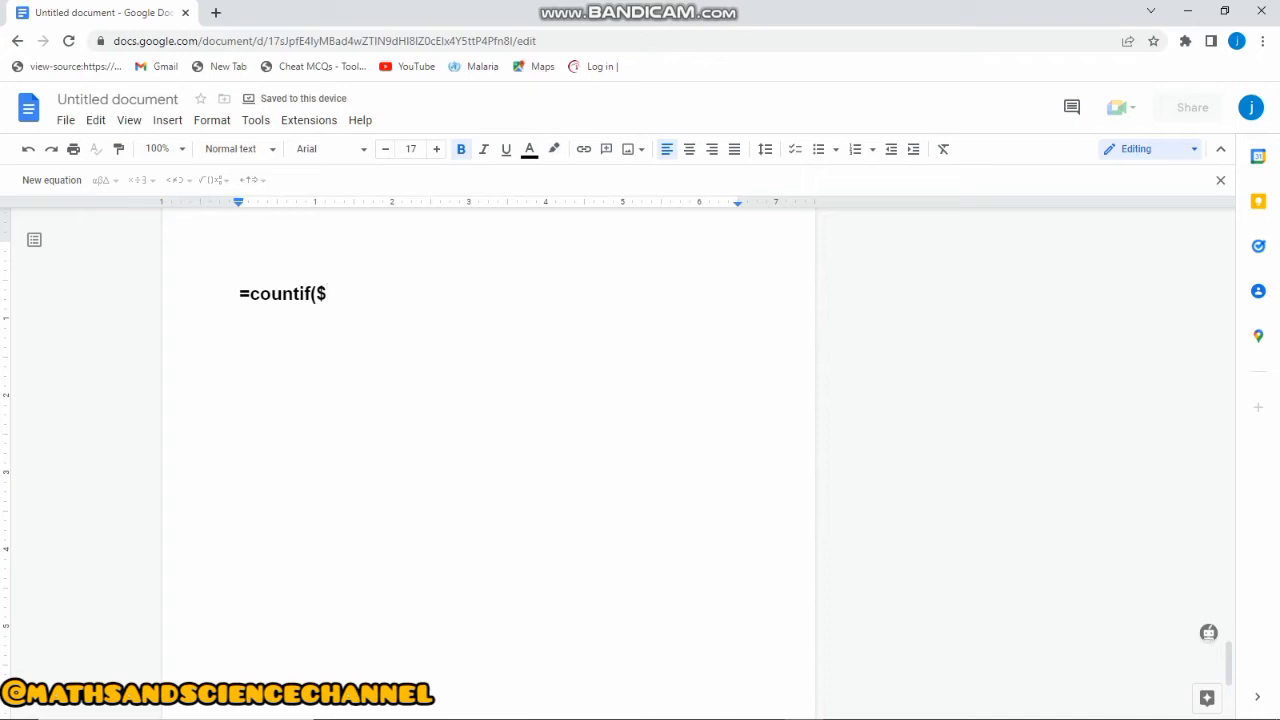
# Complete the first cell reference of the example formula as $A$2
pyautogui.write('a')
pyautogui.press('BackSpace')
pyautogui.write('A')
pyautogui.write('42')
pyautogui.press('BackSpace')
pyautogui.press('BackSpace')
pyautogui.write('$2')
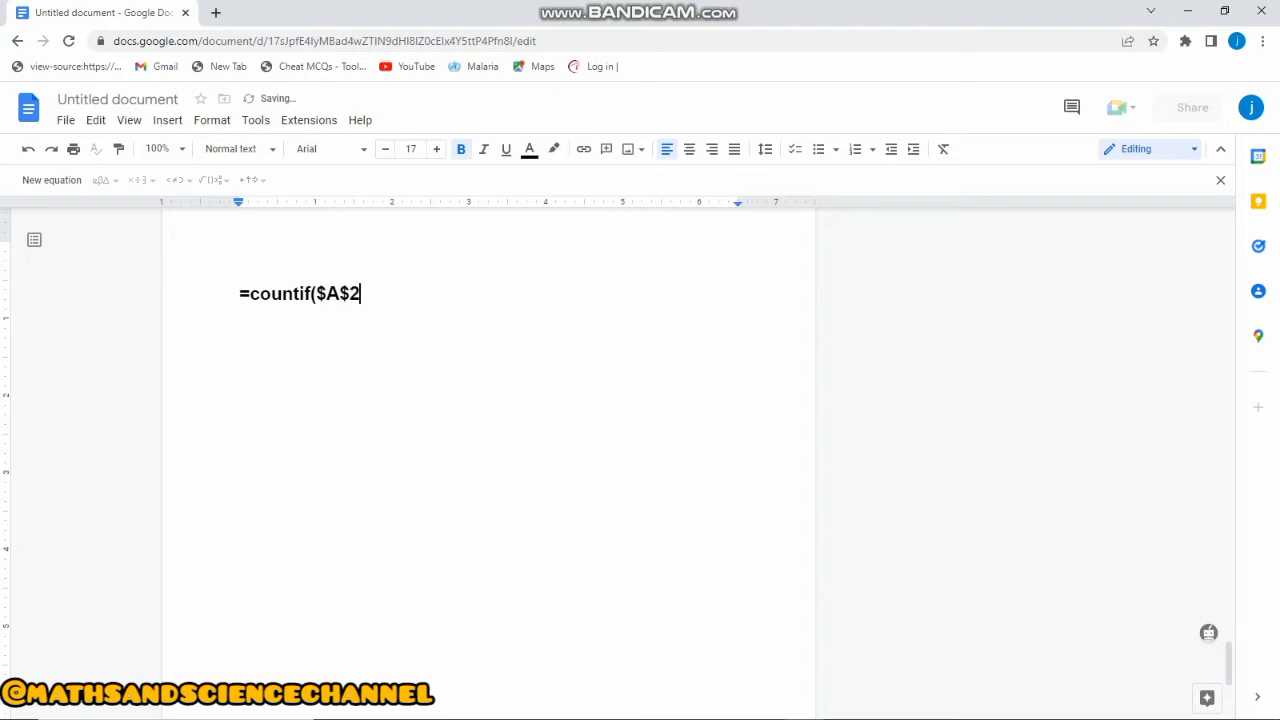
# Extend the example formula's range with ":$B$4" followed by a comma
pyautogui.write(':S')
pyautogui.press('BackSpace')
pyautogui.press('BackSpace')
pyautogui.write(':$b')
pyautogui.press('BackSpace')
pyautogui.write('B')
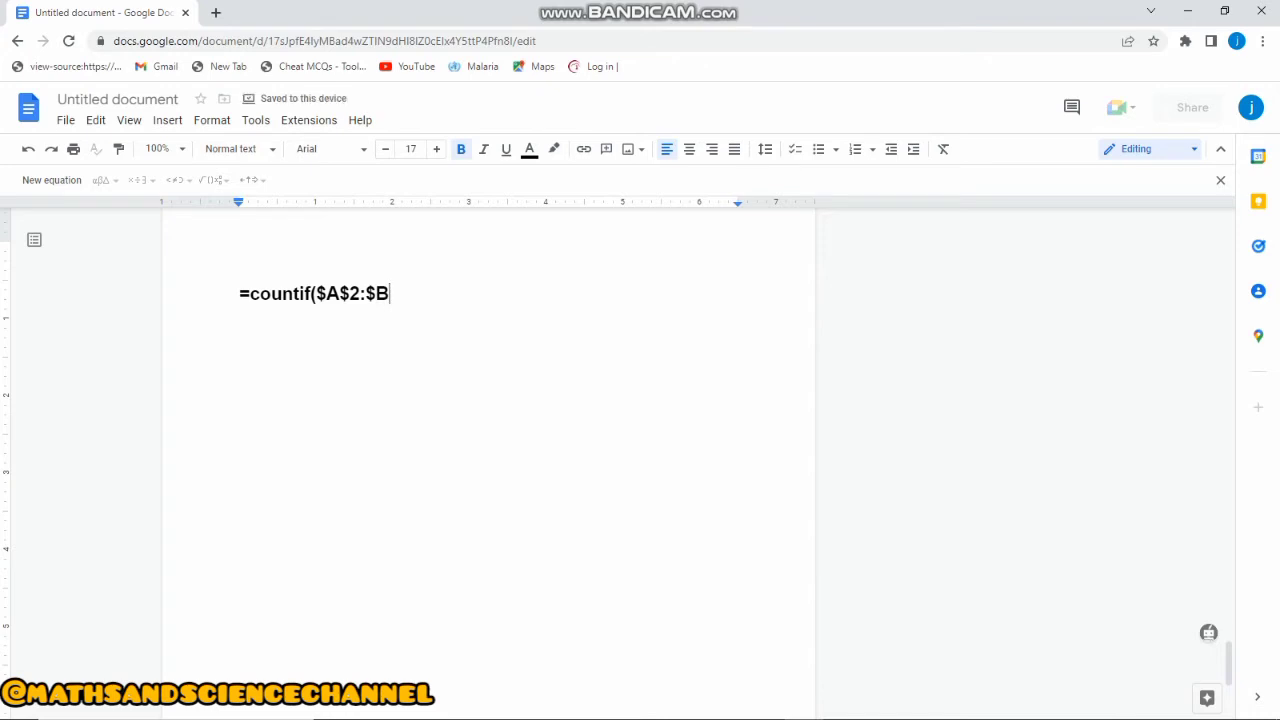
pyautogui.write('4')
pyautogui.press('BackSpace')
pyautogui.write('$')
pyautogui.write('4')
pyautogui.write(',')
# Add the quoted criterion ">=lower limit" and a trailing comma to the example formula
pyautogui.write('"')
pyautogui.press('BackSpace')
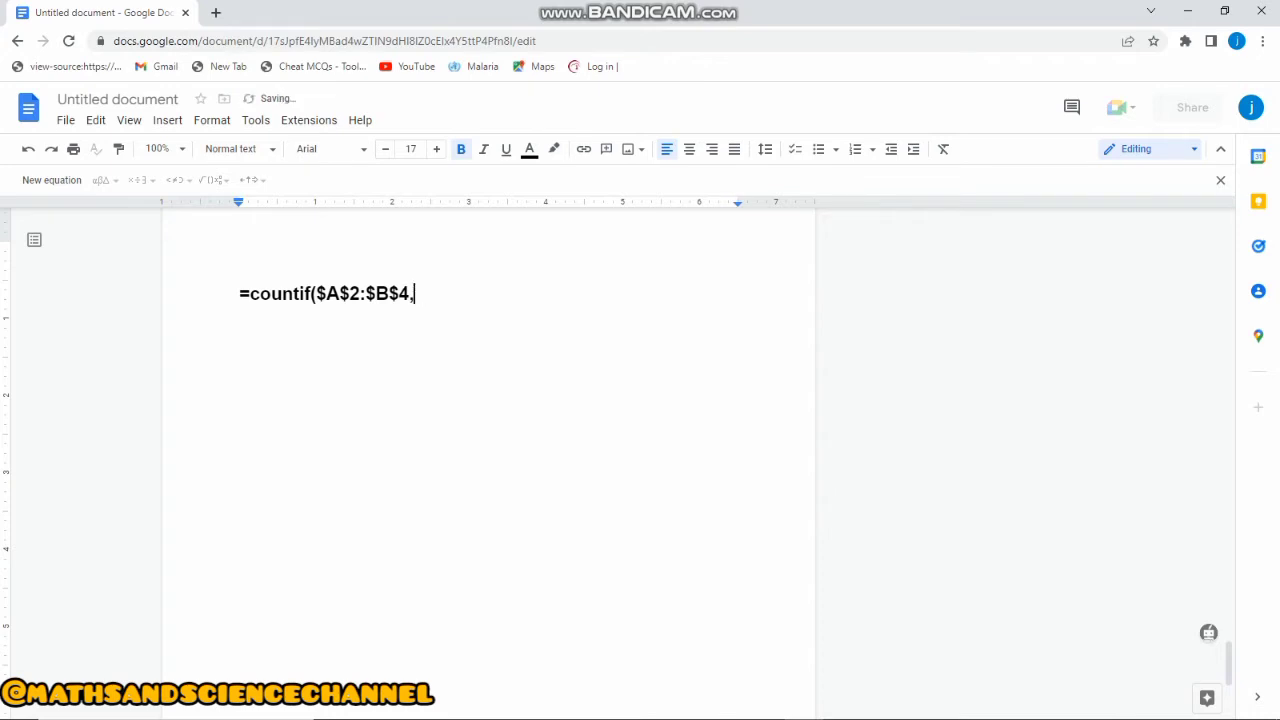
pyautogui.write("'")
pyautogui.press('BackSpace')
pyautogui.write('"')
pyautogui.write(',')
pyautogui.press('BackSpace')
pyautogui.write('>=lower limit')
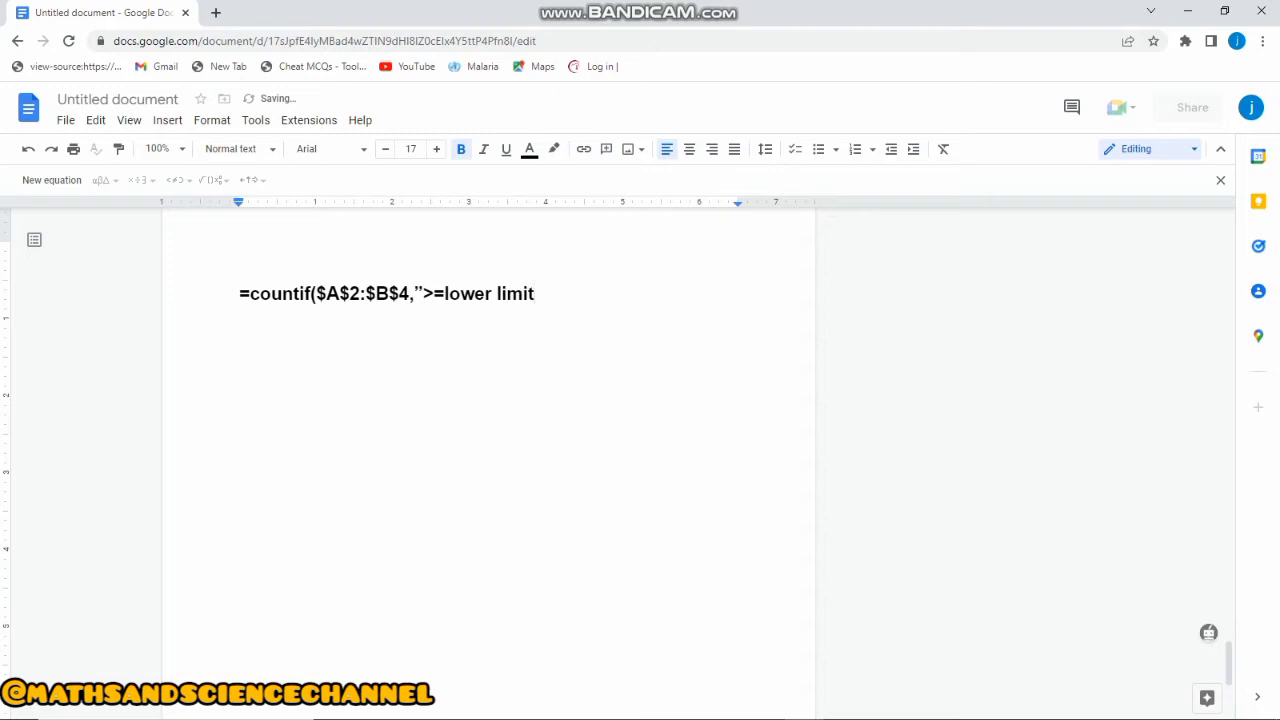
pyautogui.write('"')
pyautogui.write(',')
# Copy the range $A$2:$B$4 within the example formula and paste it after the lower-limit criterion
pyautogui.moveTo(316, 293); pyautogui.dragTo(414, 293)
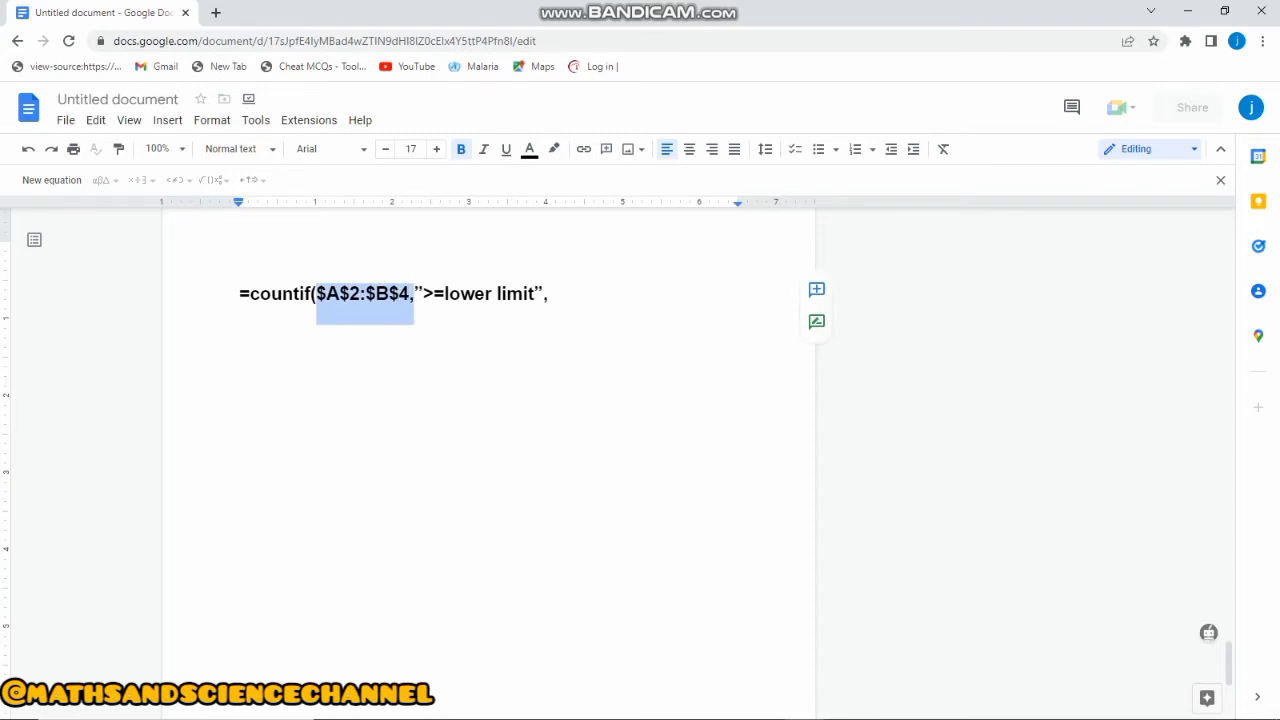
pyautogui.rightClick(408, 296)
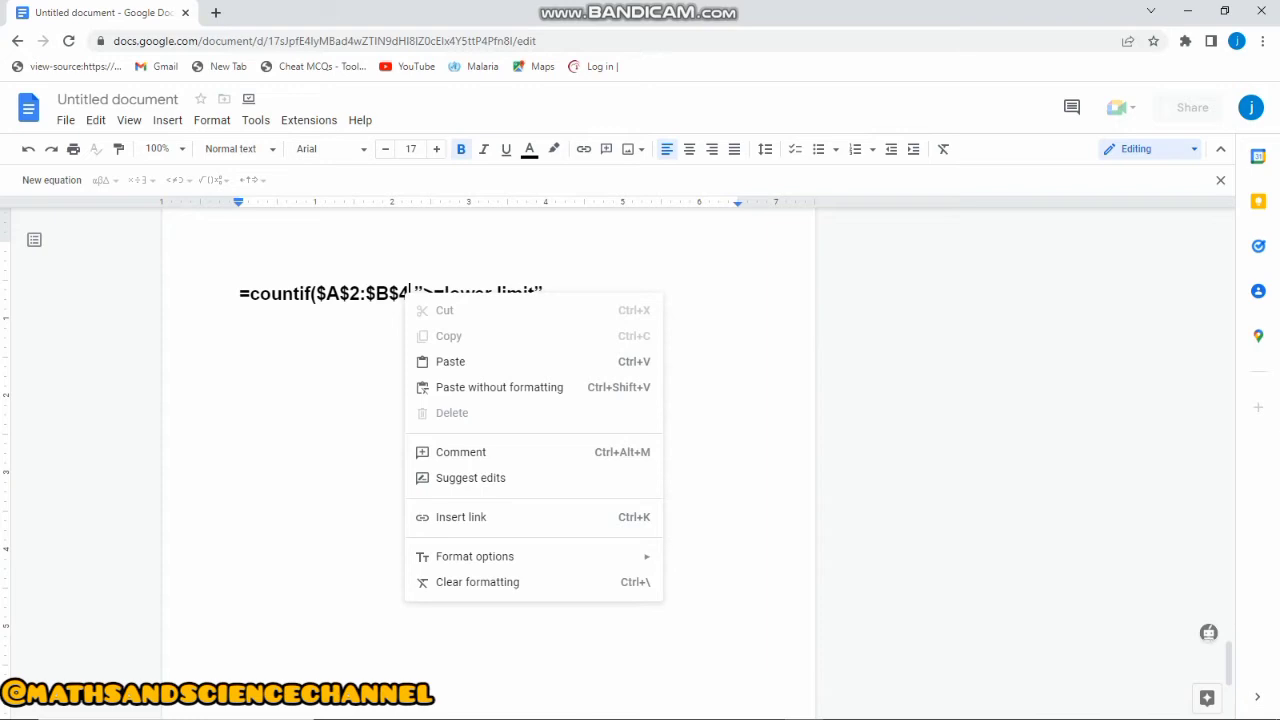
pyautogui.moveTo(316, 293); pyautogui.dragTo(410, 293)
pyautogui.hotkey('ctrl', 'c')
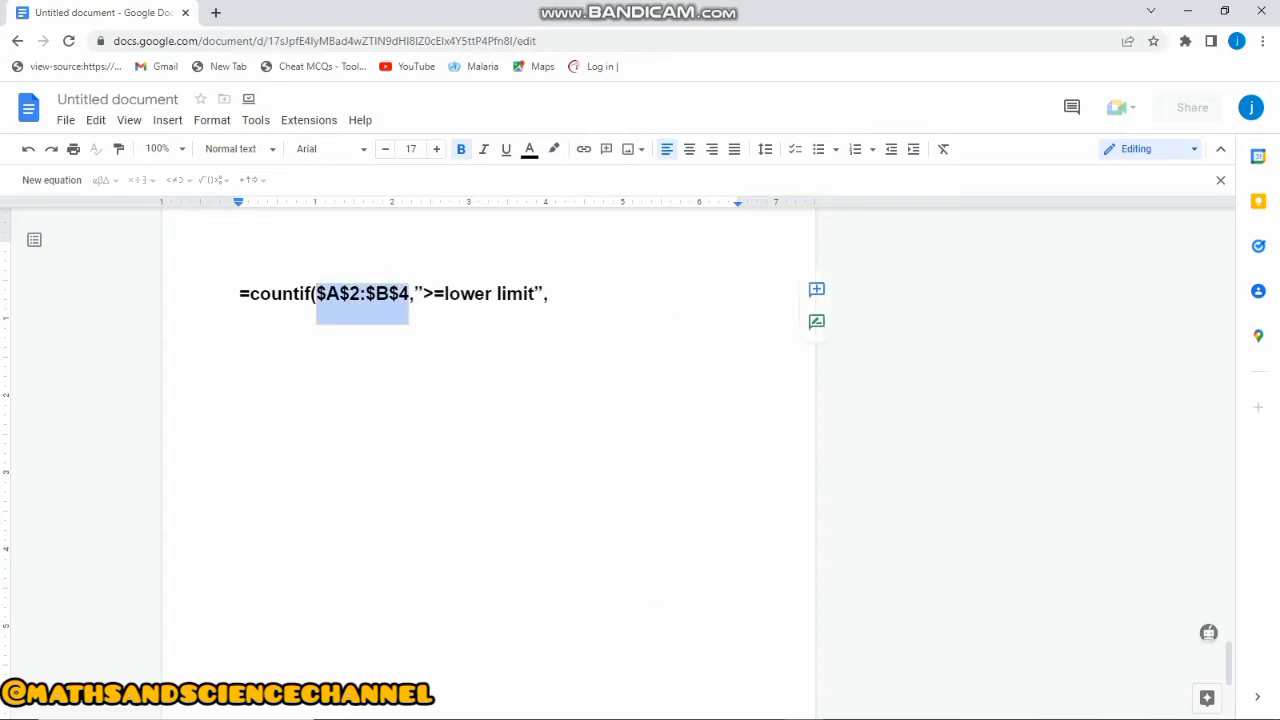
pyautogui.click(555, 294)
pyautogui.hotkey('ctrl', 'v')
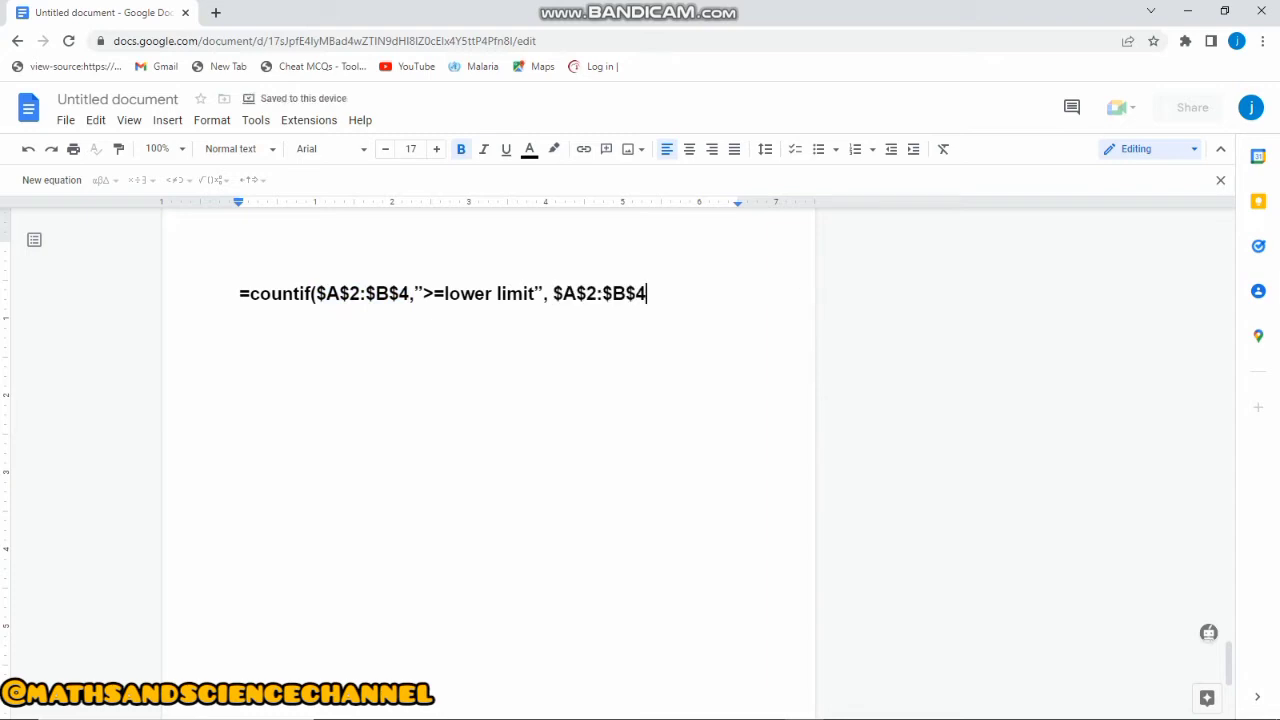
# Complete the example formula with a comma, the quoted criterion "<=upper limit" and a closing parenthesis
pyautogui.write(',')
pyautogui.write('"')
pyautogui.press('BackSpace')
pyautogui.write('"')
pyautogui.press('BackSpace')
pyautogui.write('"')
pyautogui.write('<')
pyautogui.write('=')
pyautogui.write('upp')
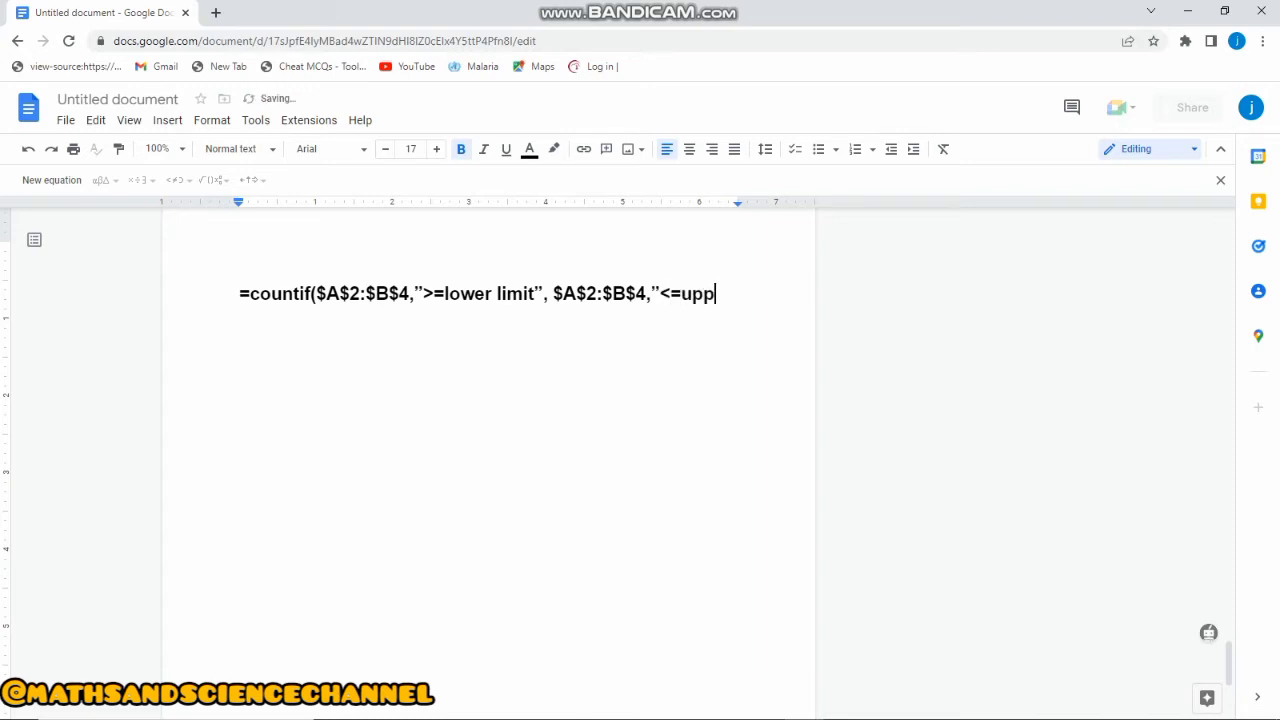
pyautogui.write('er limi')
pyautogui.write('t')
pyautogui.write('"')
pyautogui.write(')')
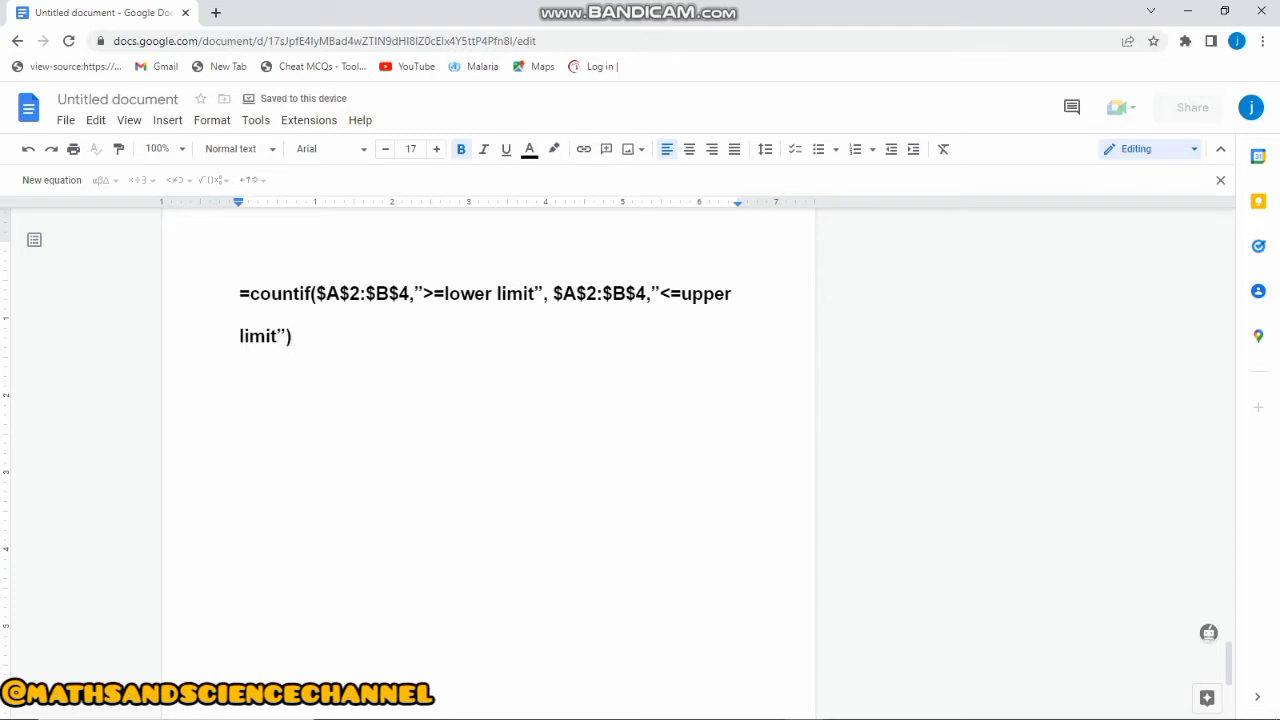
# Change the function name in the example formula from countif to countifs
pyautogui.scroll(3, 489, 450)
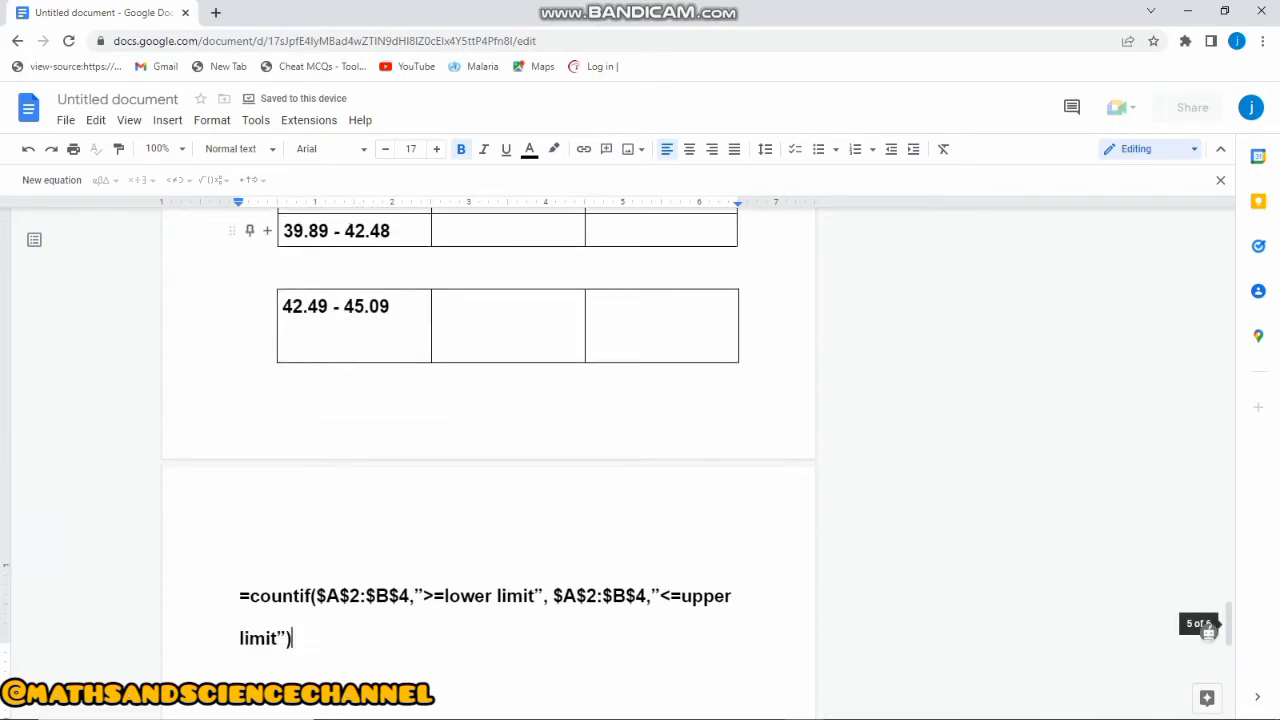
pyautogui.scroll(-2, 489, 450)
pyautogui.moveTo(842, 705)
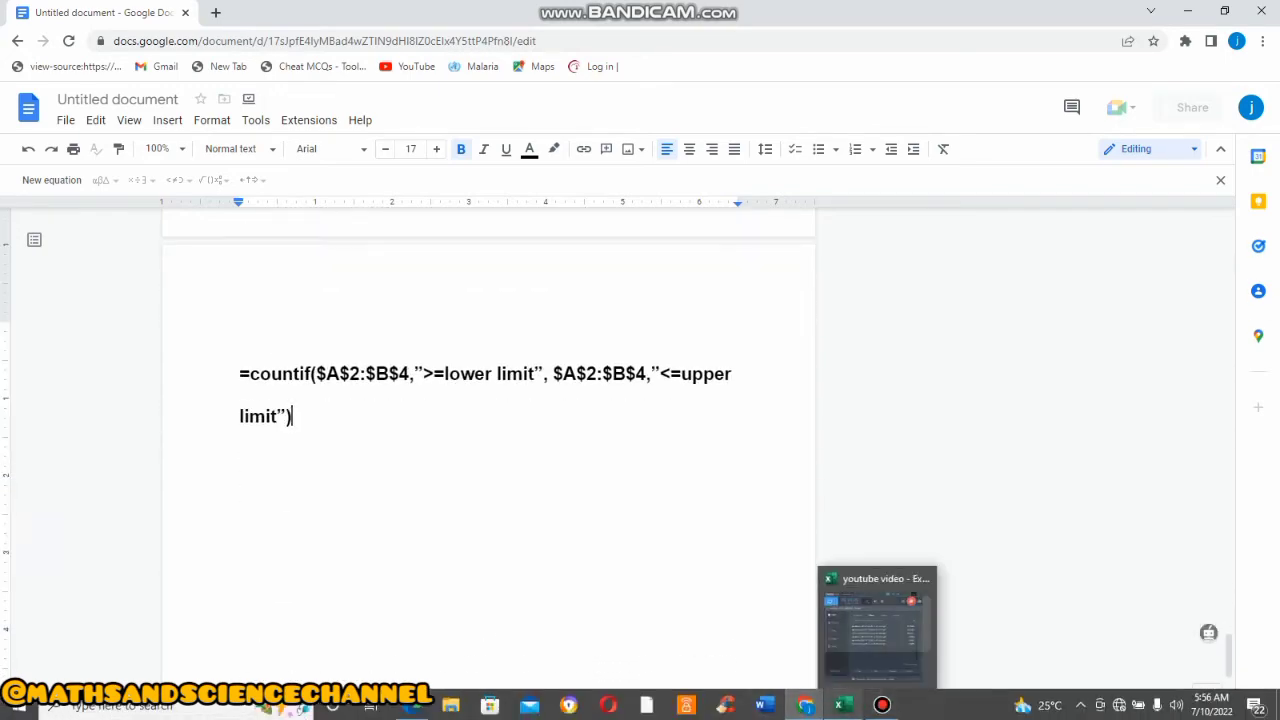
pyautogui.click(845, 625)
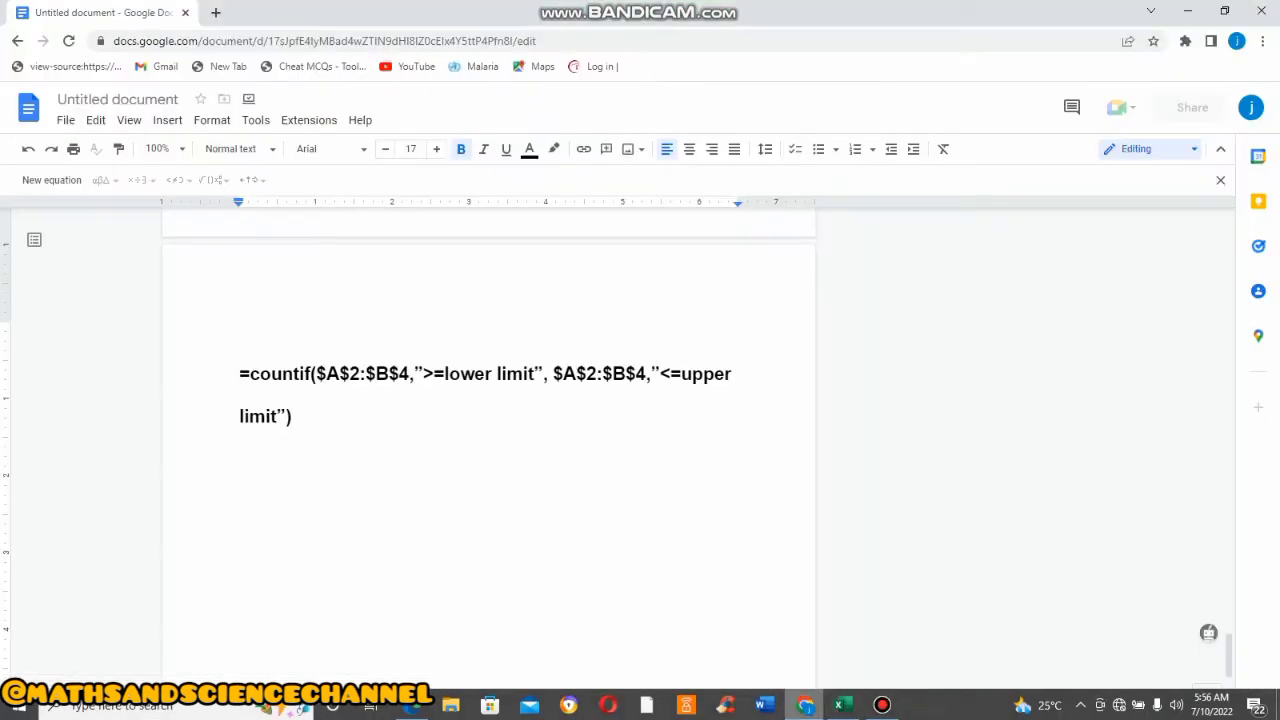
pyautogui.click(805, 705)
pyautogui.click(312, 373)
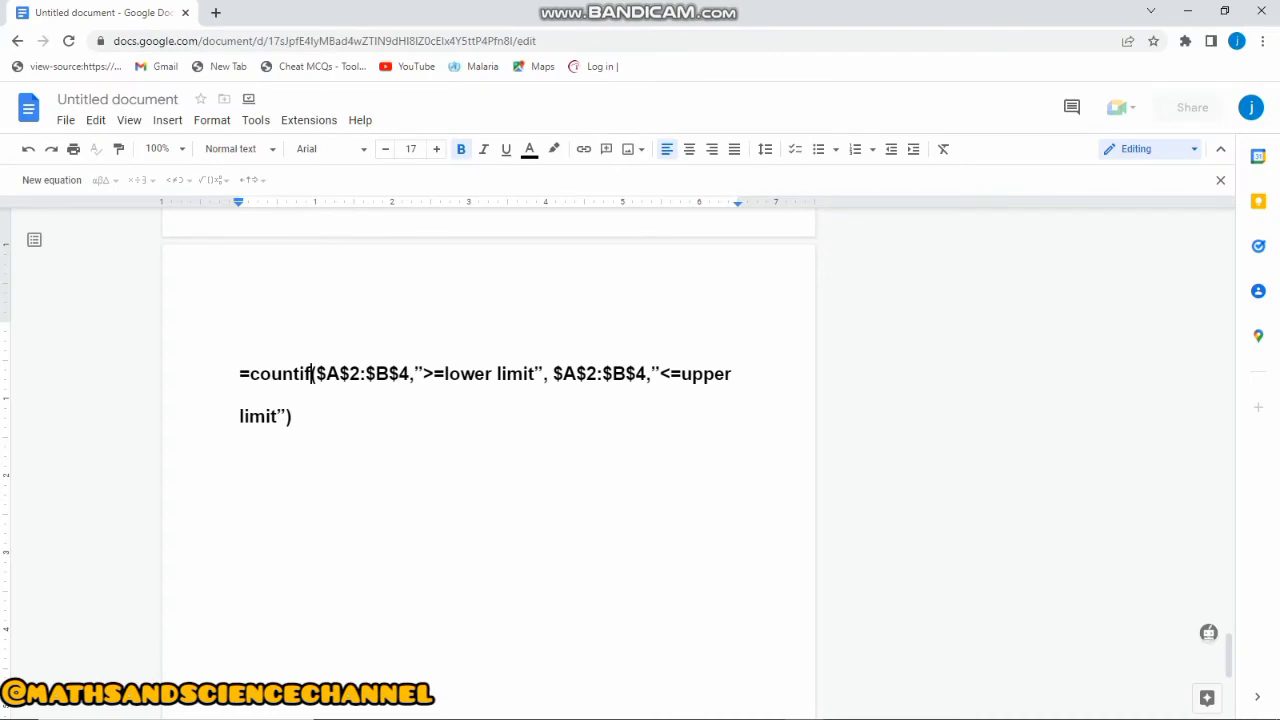
pyautogui.write('s')
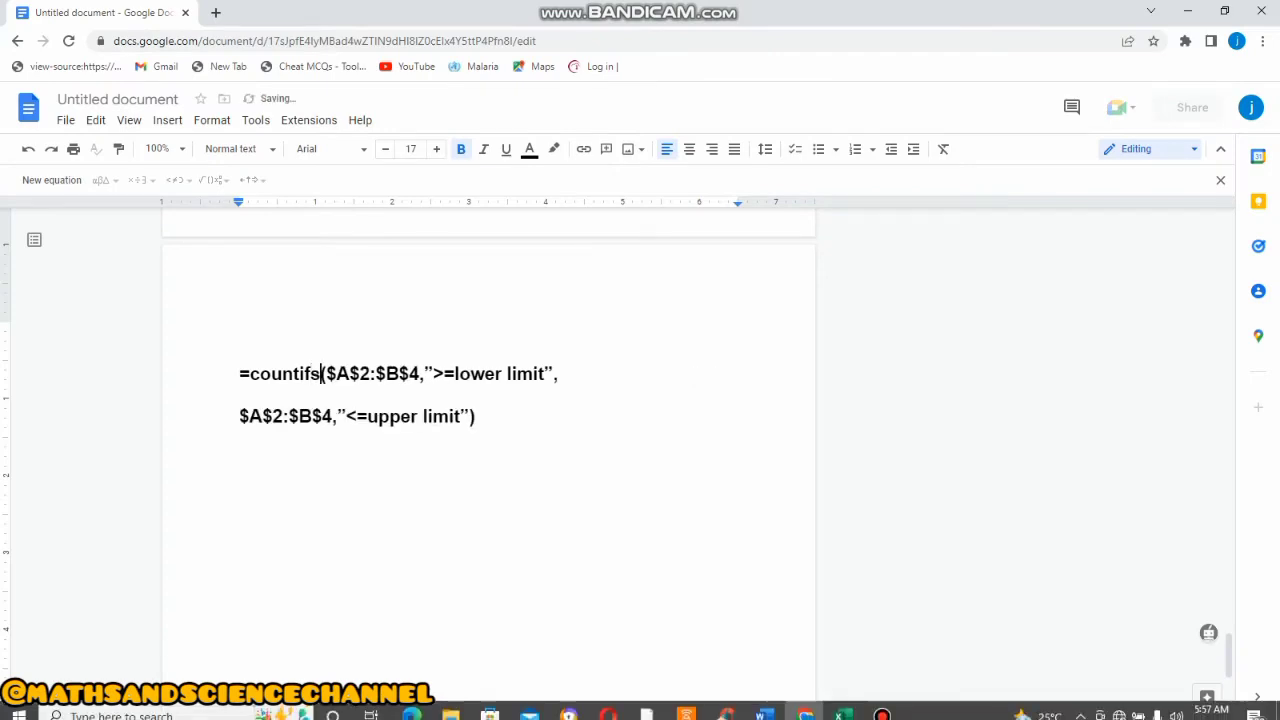
# Switch to the Excel workbook and extend the formula in frequency cell C34 to "=countifs("
pyautogui.moveTo(882, 705)
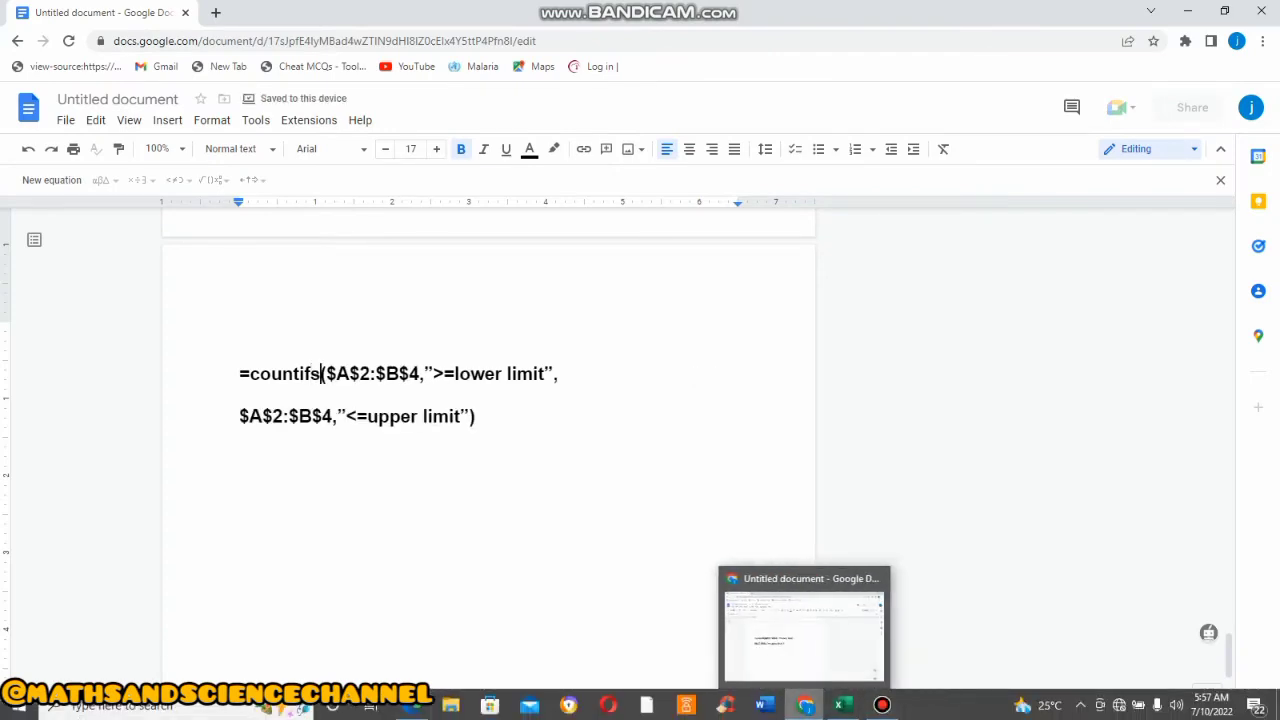
pyautogui.click(843, 705)
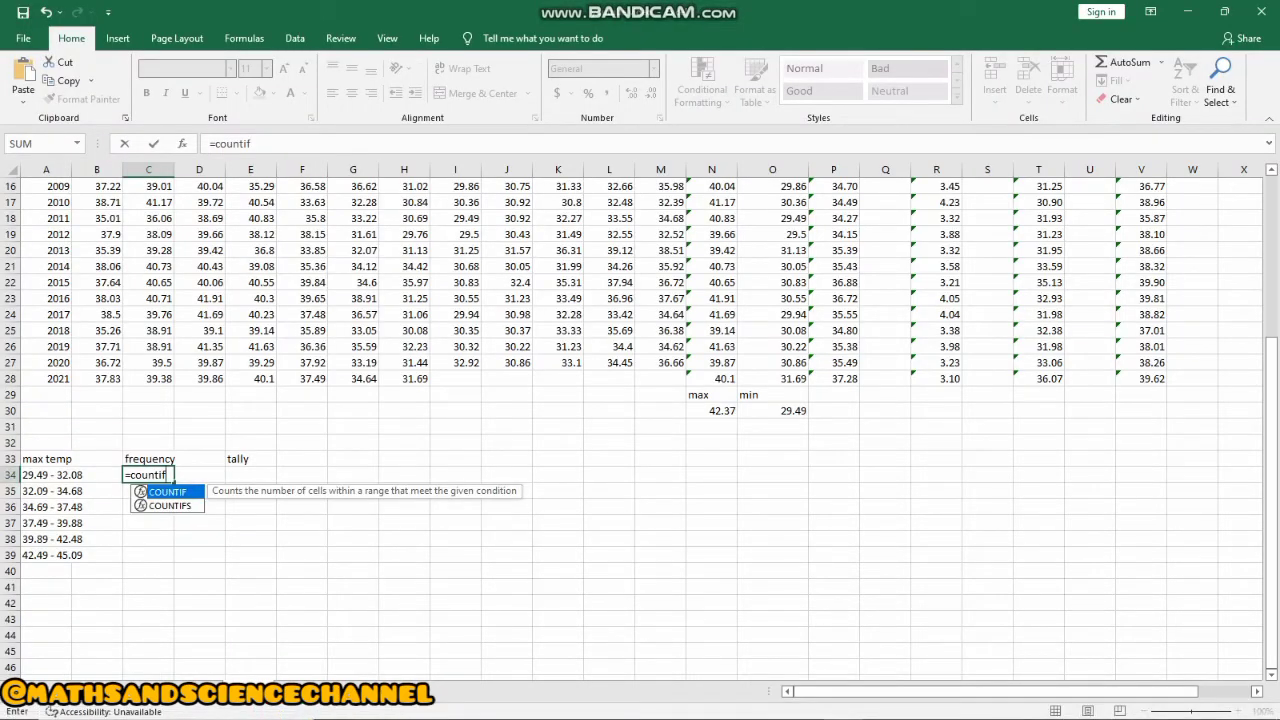
pyautogui.write('s(')
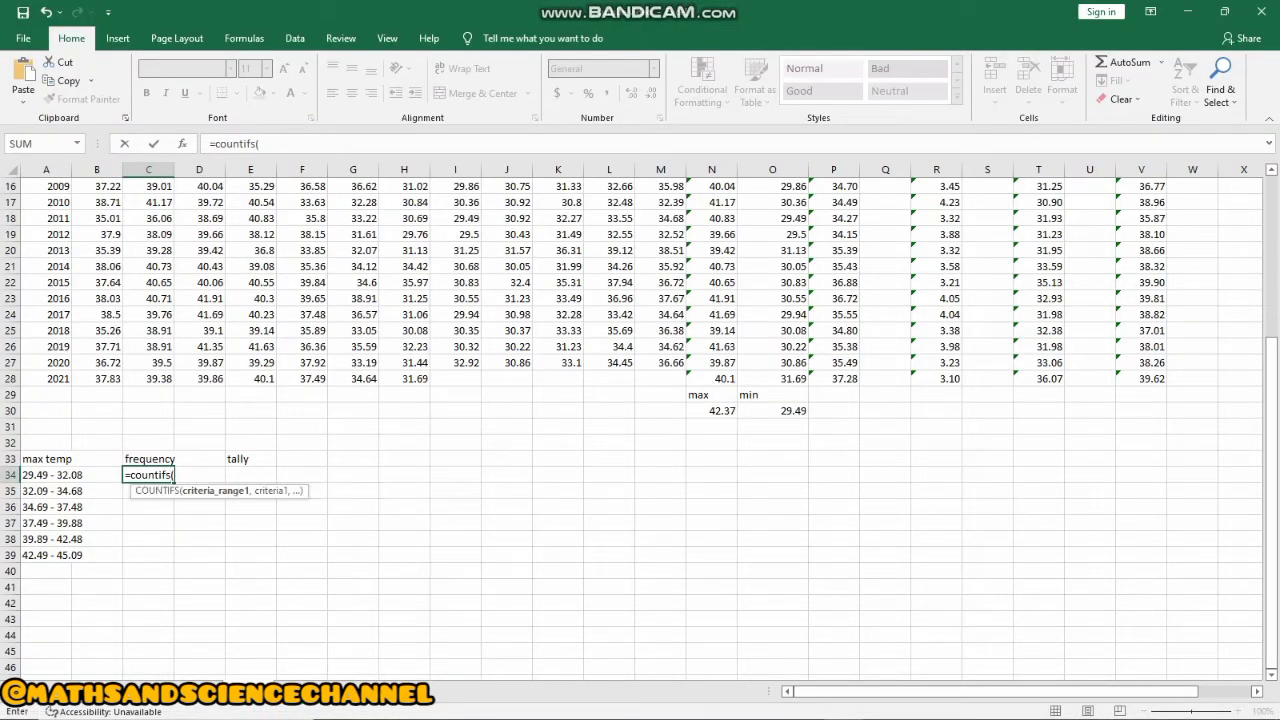
pyautogui.scroll(5, 640, 428)
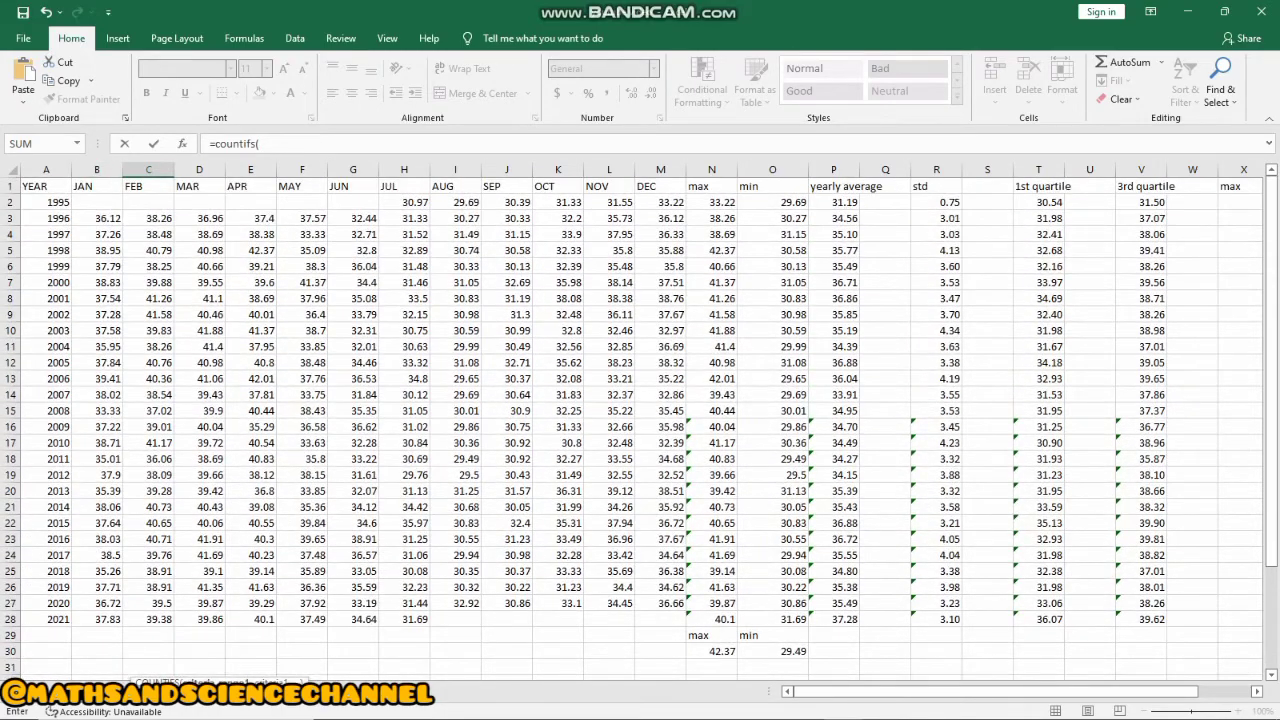
pyautogui.click(97, 202)
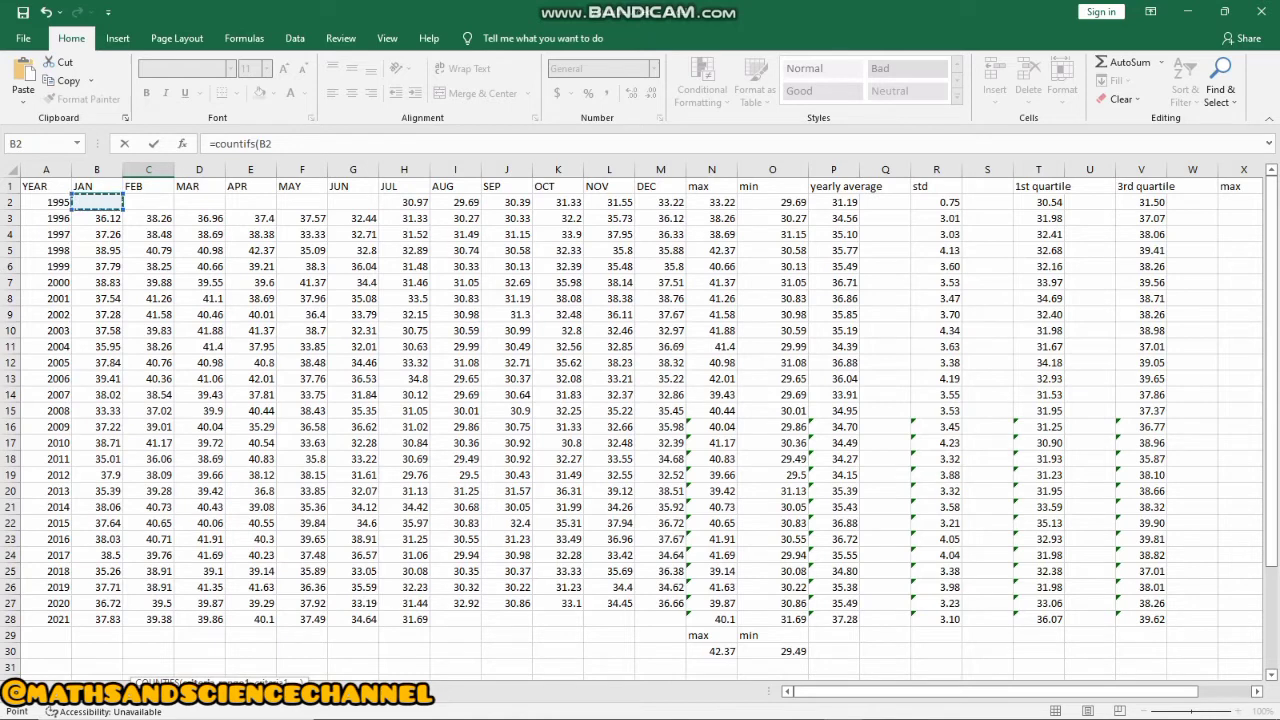
pyautogui.moveTo(97, 202); pyautogui.dragTo(808, 628)
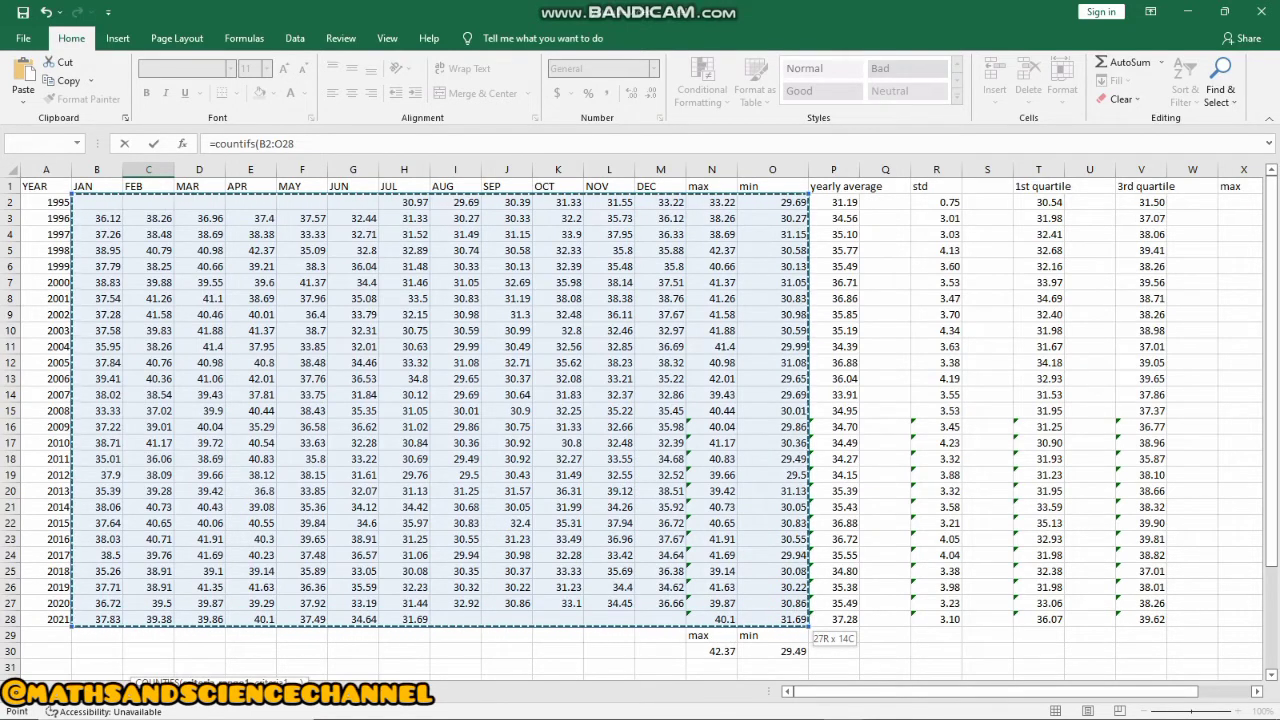
pyautogui.hotkey('shift', 'Left')
pyautogui.hotkey('shift', 'Left')
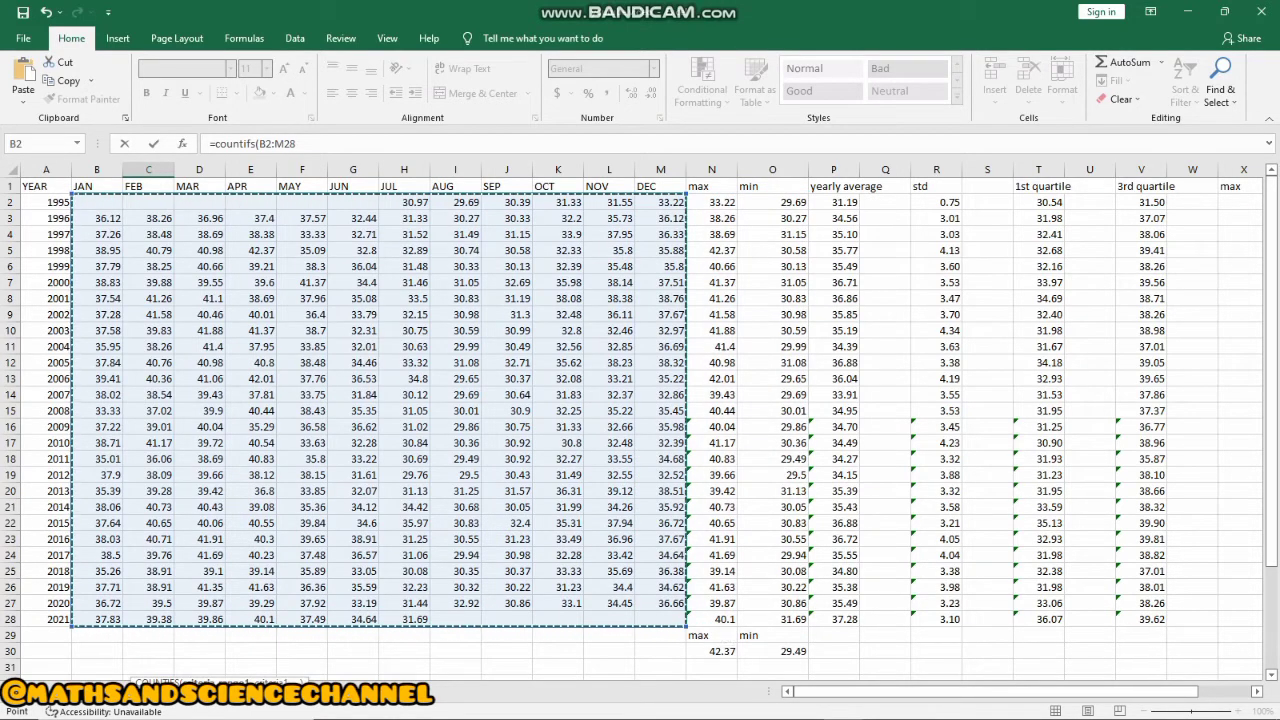
pyautogui.scroll(-1, 640, 427)
pyautogui.scroll(1, 640, 427)
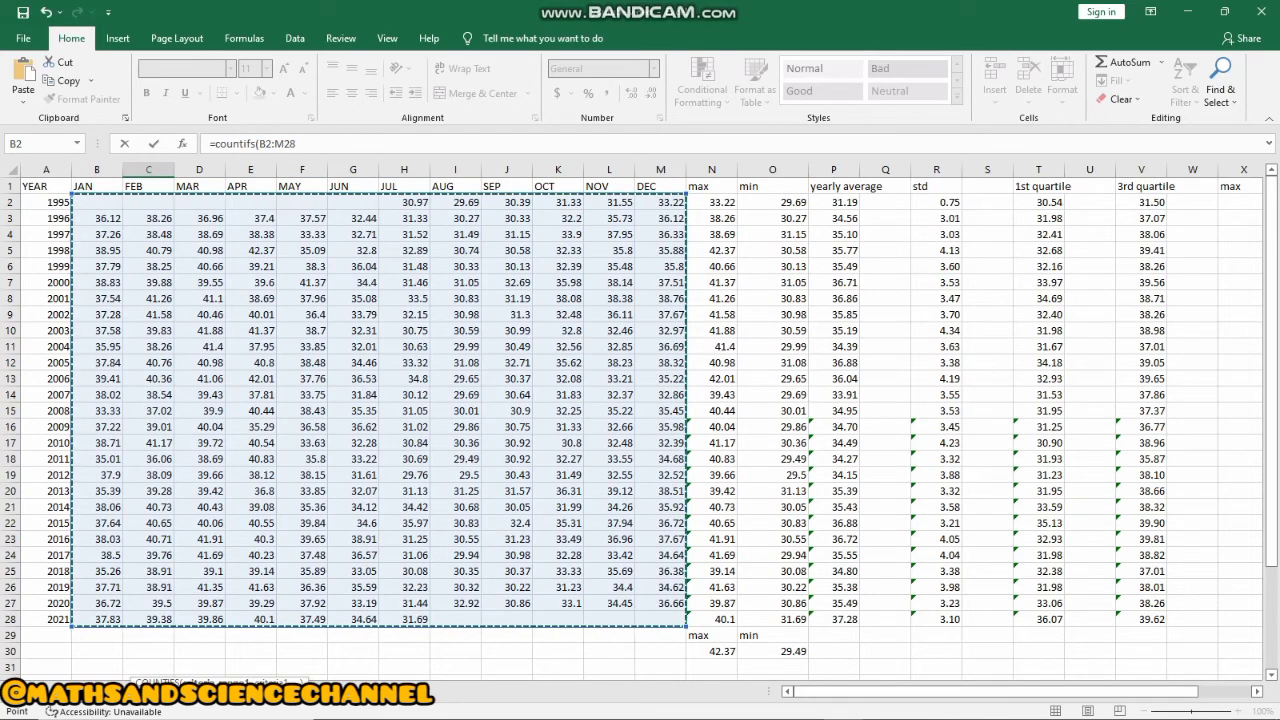
pyautogui.scroll(-4, 640, 420)
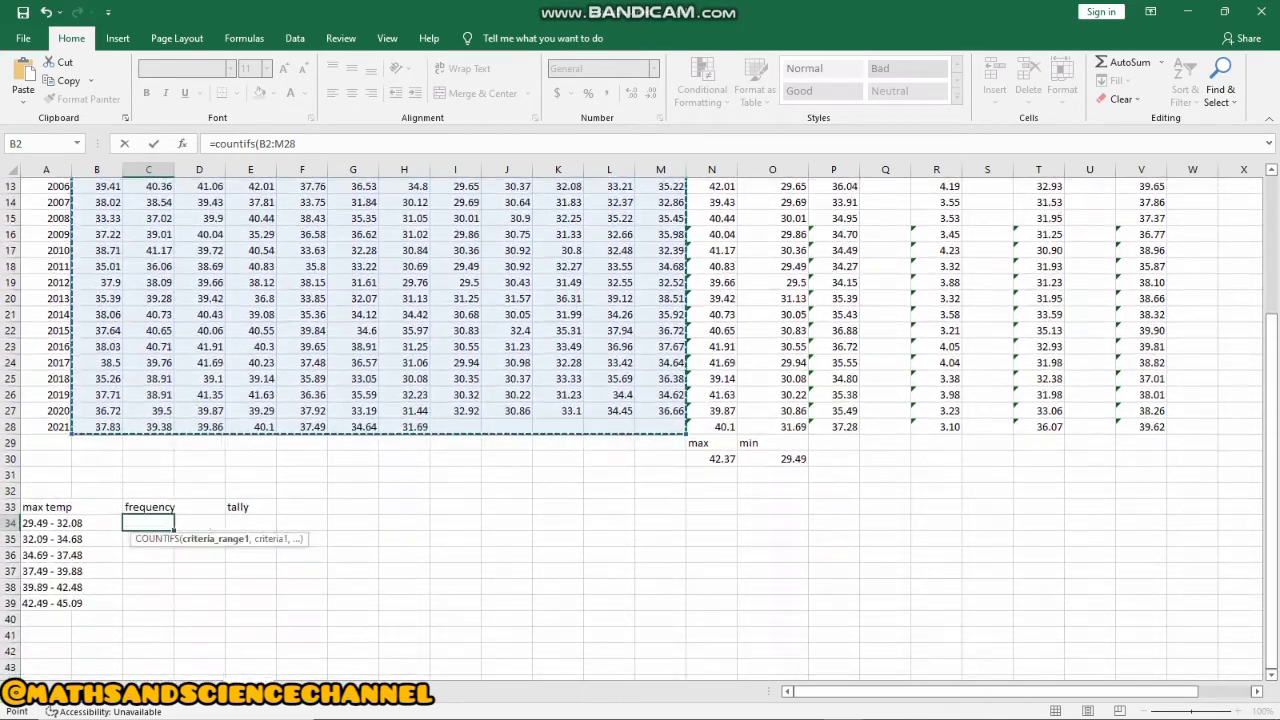
pyautogui.scroll(-1, 640, 420)
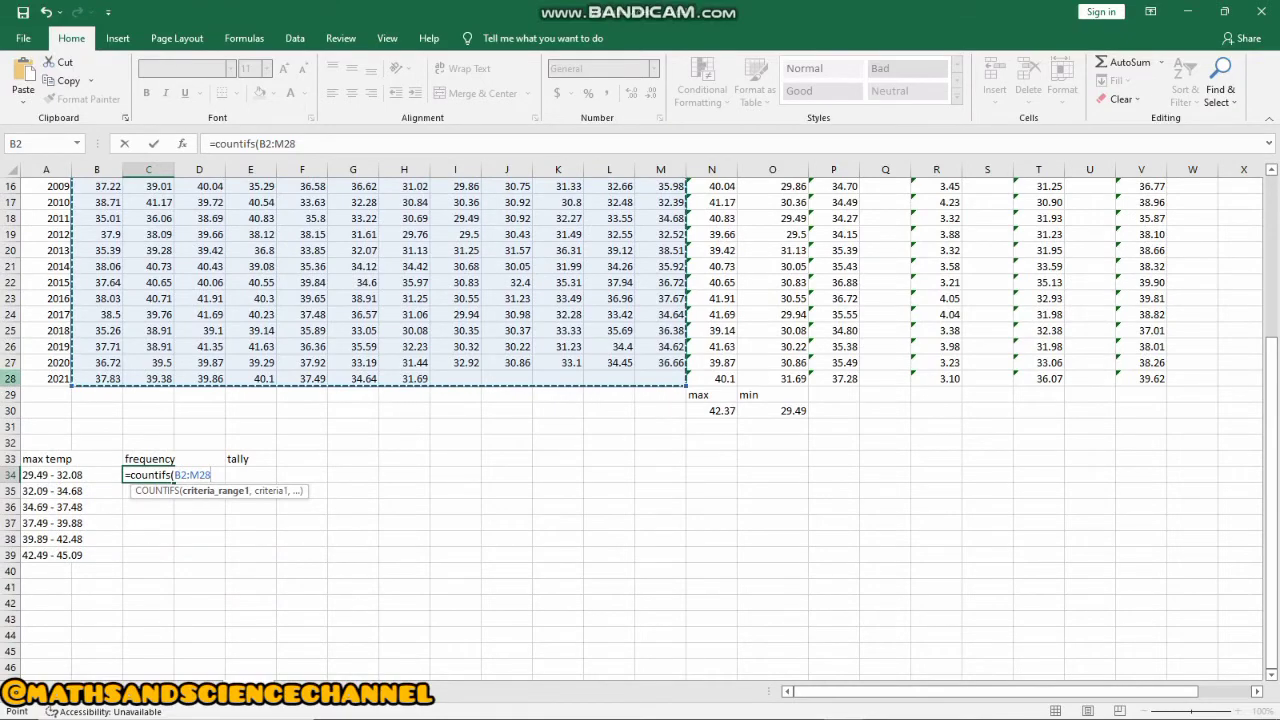
pyautogui.scroll(5, 640, 420)
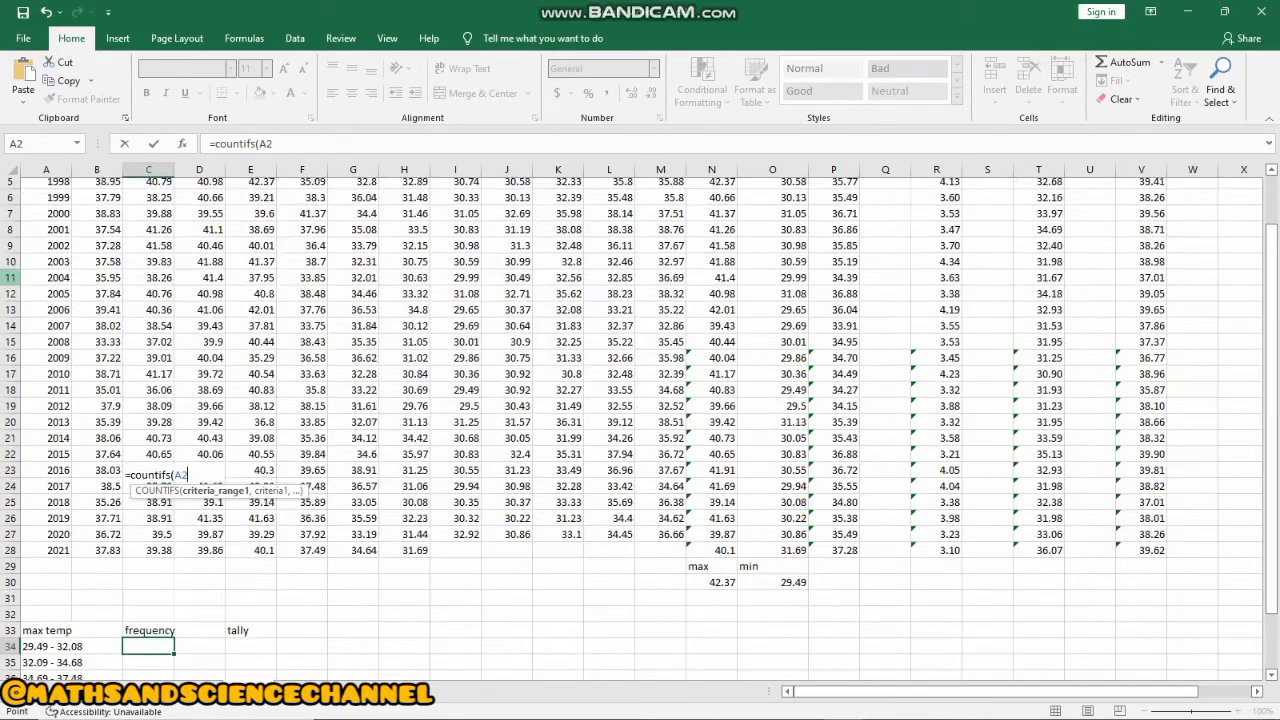
pyautogui.click(46, 186)
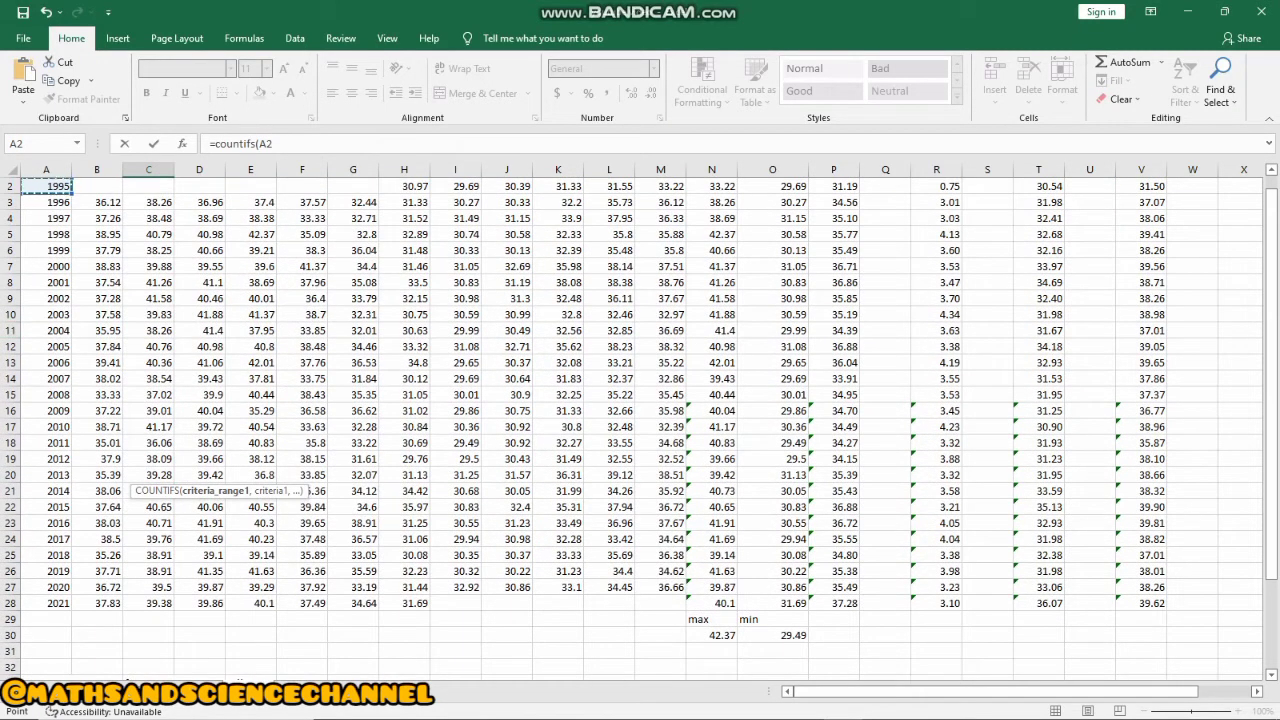
pyautogui.scroll(-6, 640, 420)
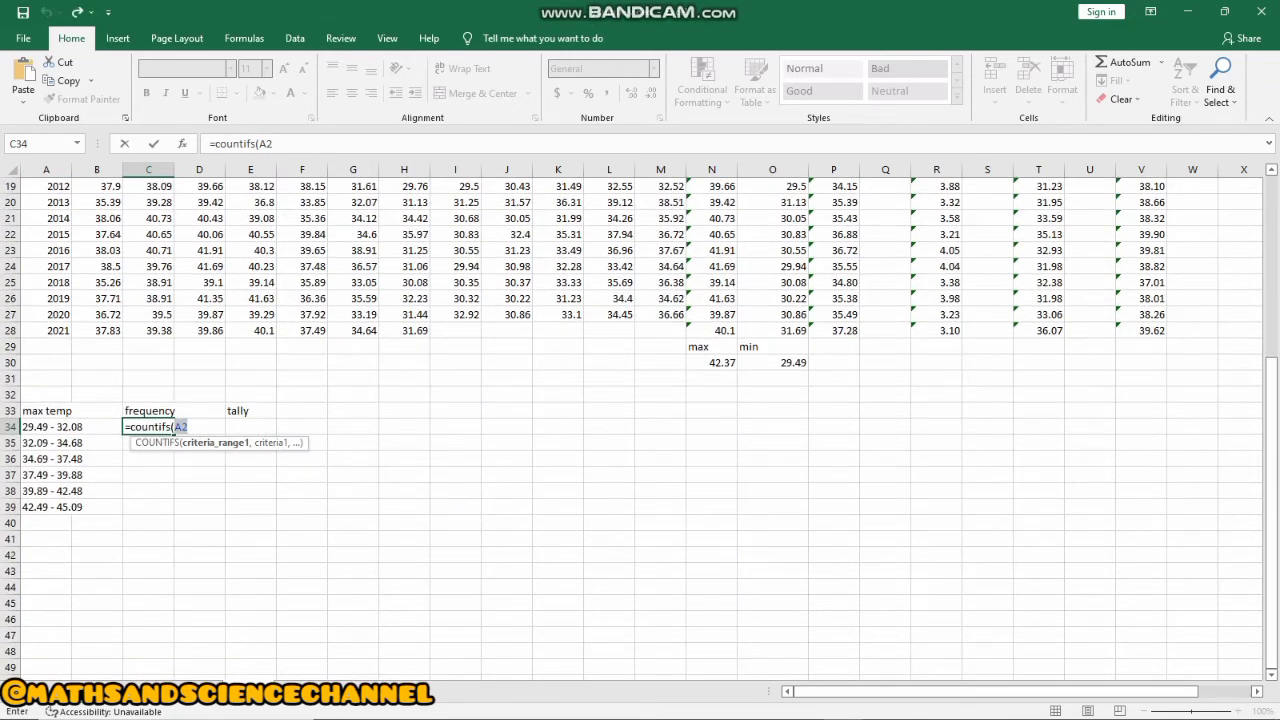
pyautogui.press('BackSpace')
pyautogui.press('BackSpace')
pyautogui.press('BackSpace')
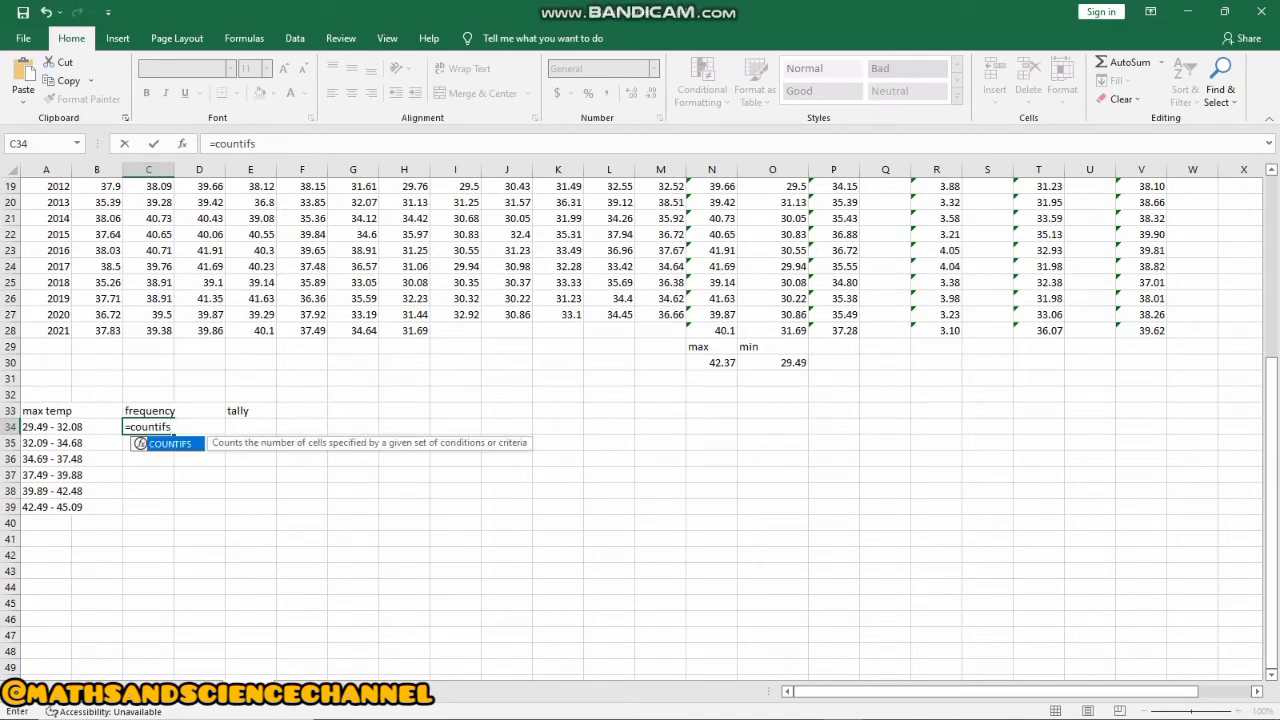
pyautogui.write('(')
# Enter the monthly temperature data as the first criteria range of the C34 formula, using the absolute reference $B$2:$M$28
pyautogui.scroll(6, 640, 430)
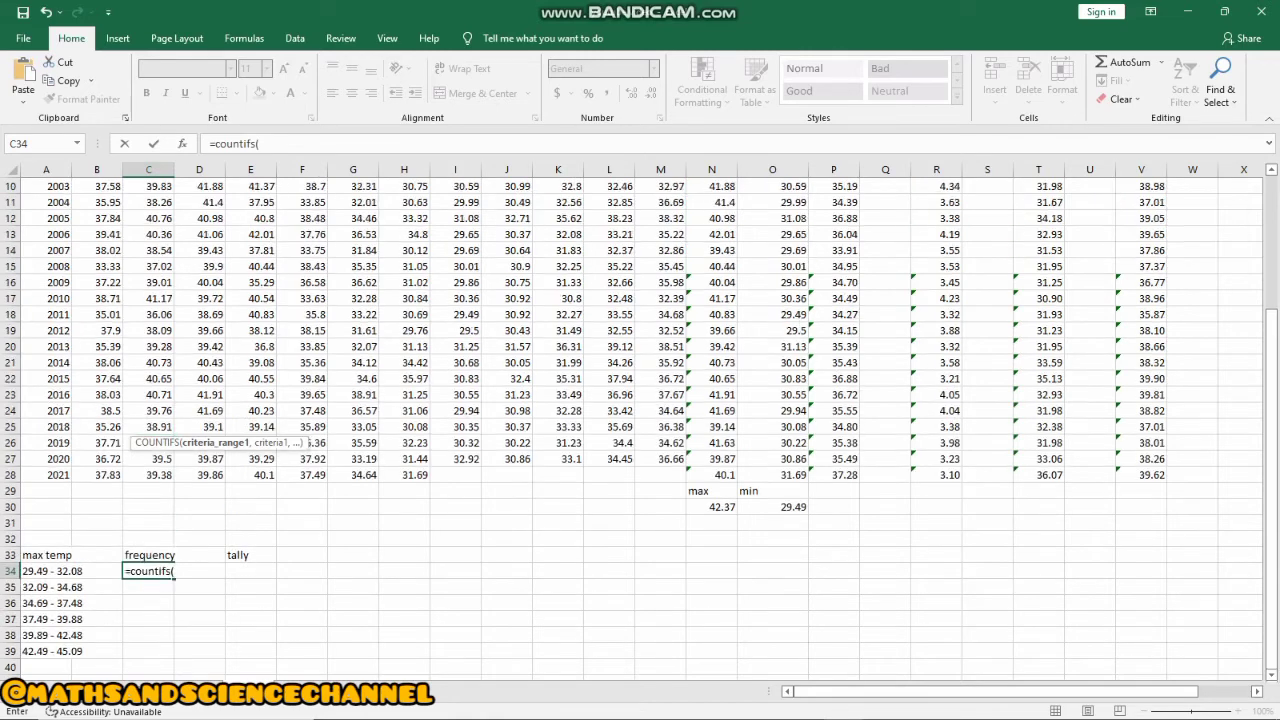
pyautogui.moveTo(90, 202); pyautogui.dragTo(688, 628)
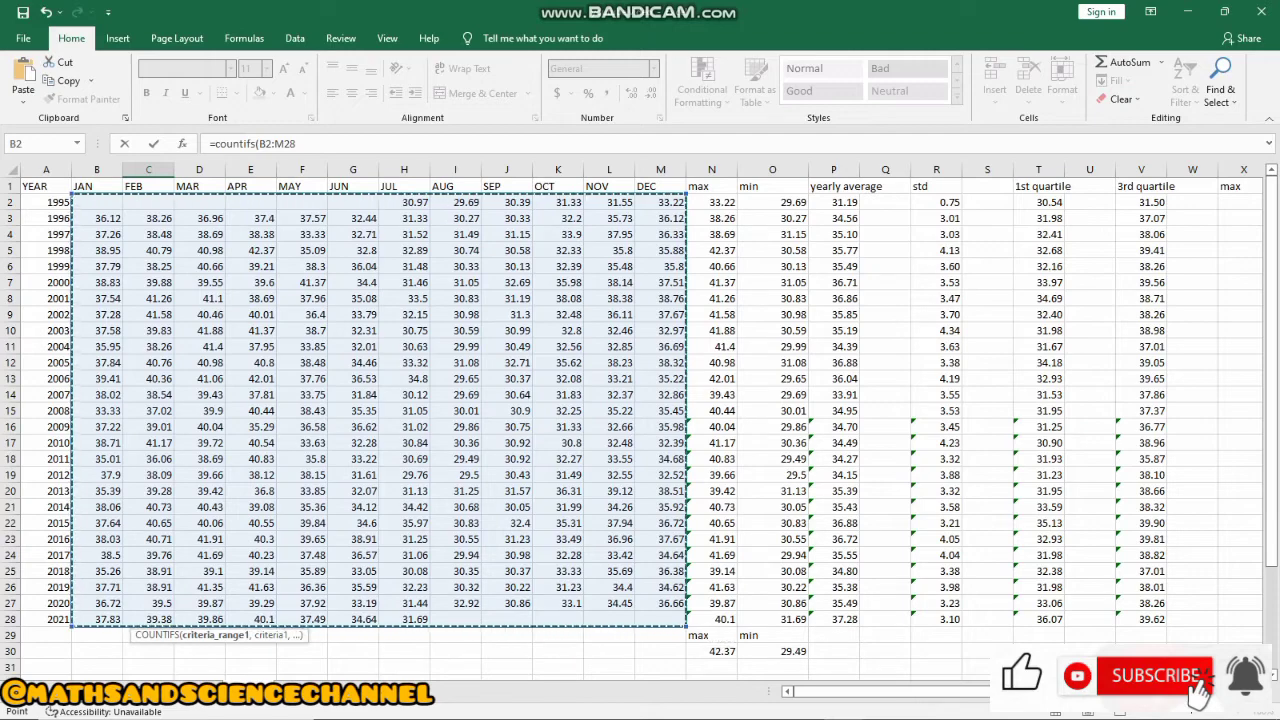
pyautogui.scroll(-3, 640, 430)
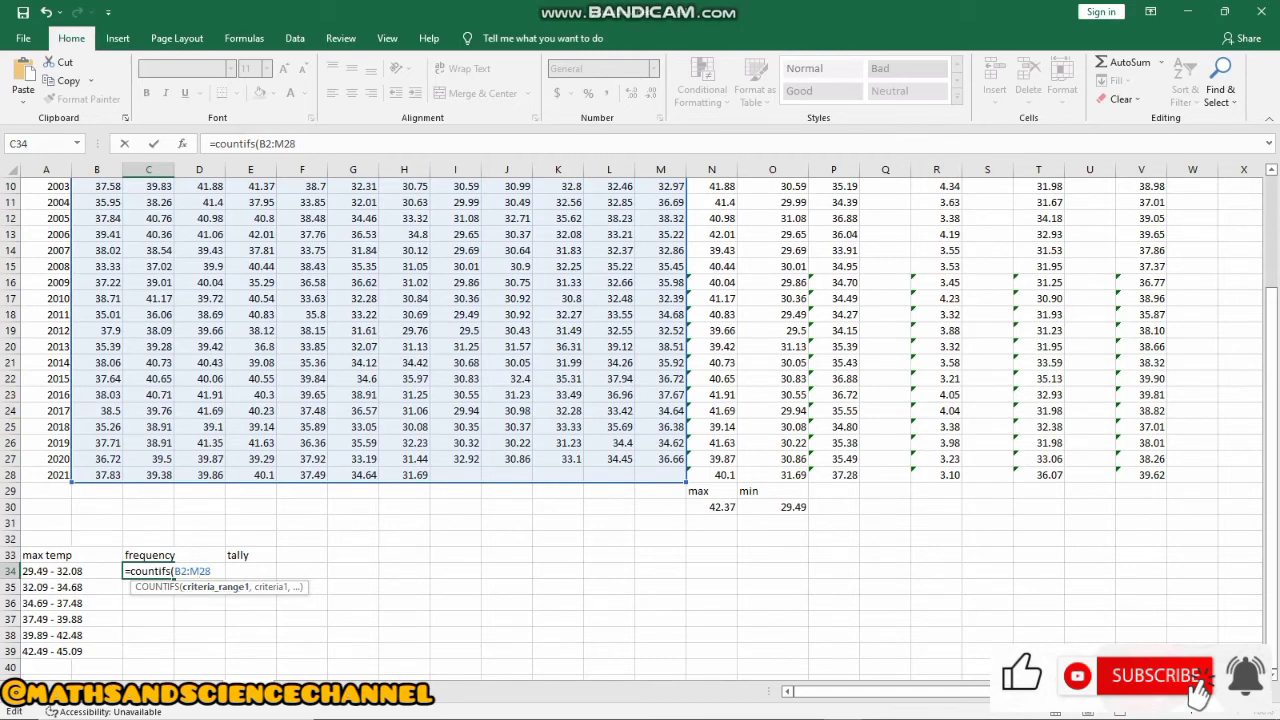
pyautogui.write('$')
pyautogui.write('4')
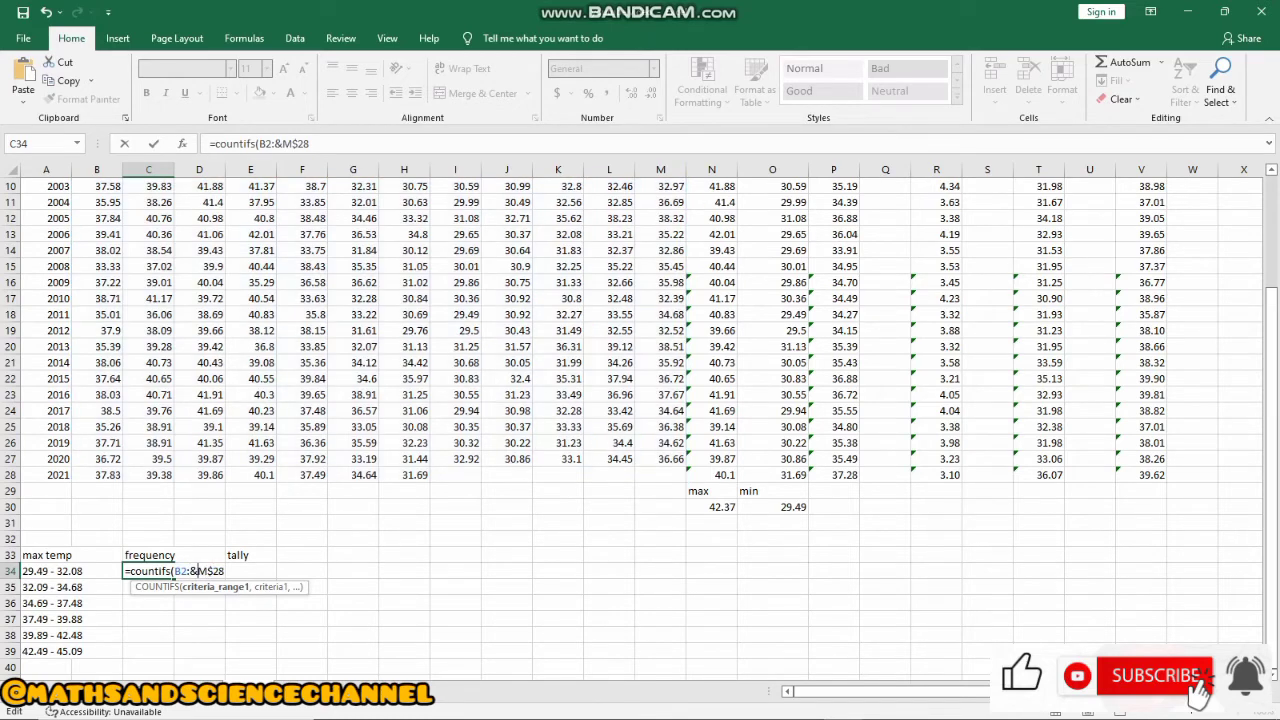
pyautogui.press('BackSpace')
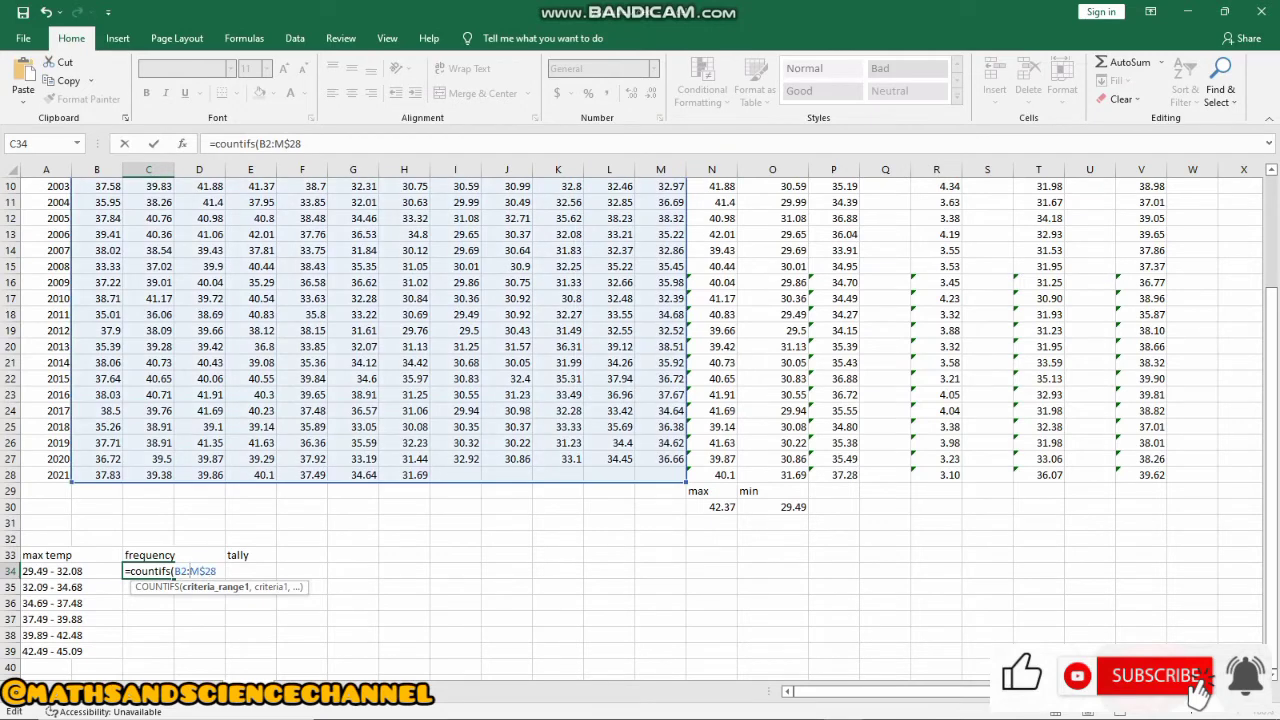
pyautogui.write('$B')
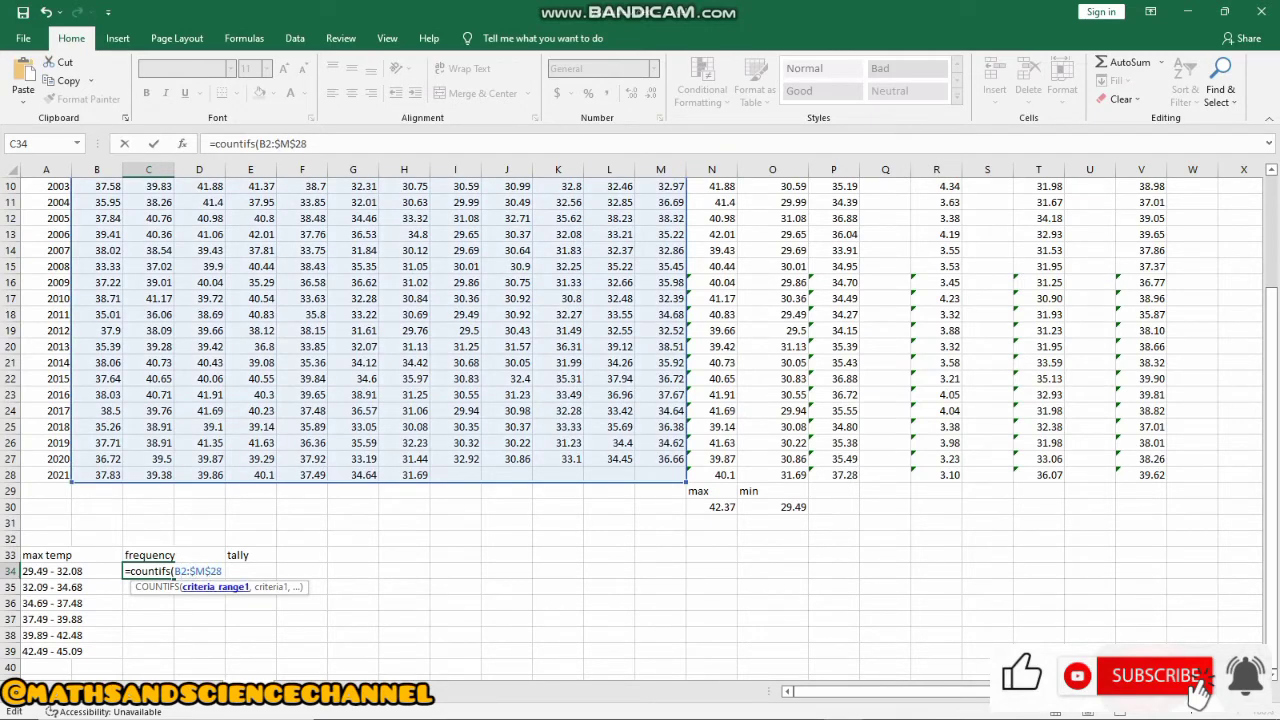
pyautogui.write('$2:')
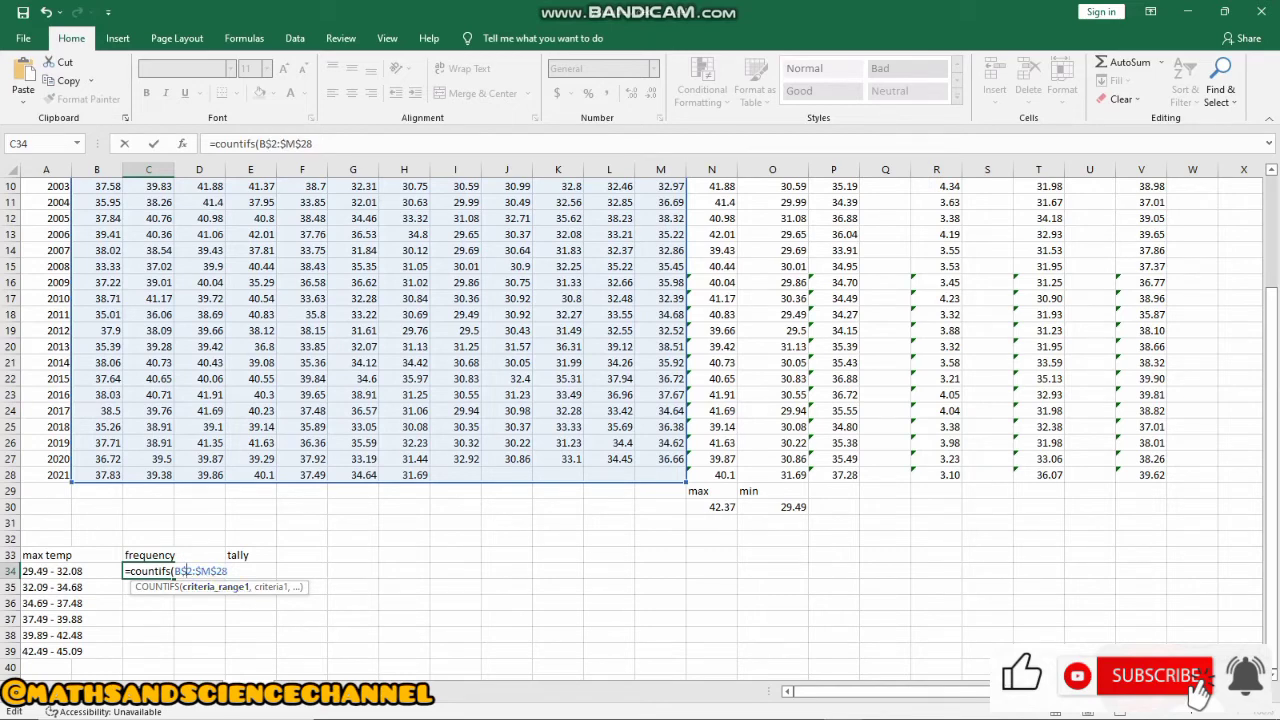
pyautogui.write('$')
# Add the quoted criterion ">=29.49" to the C34 formula, with a comma before and after it
pyautogui.write(',">')
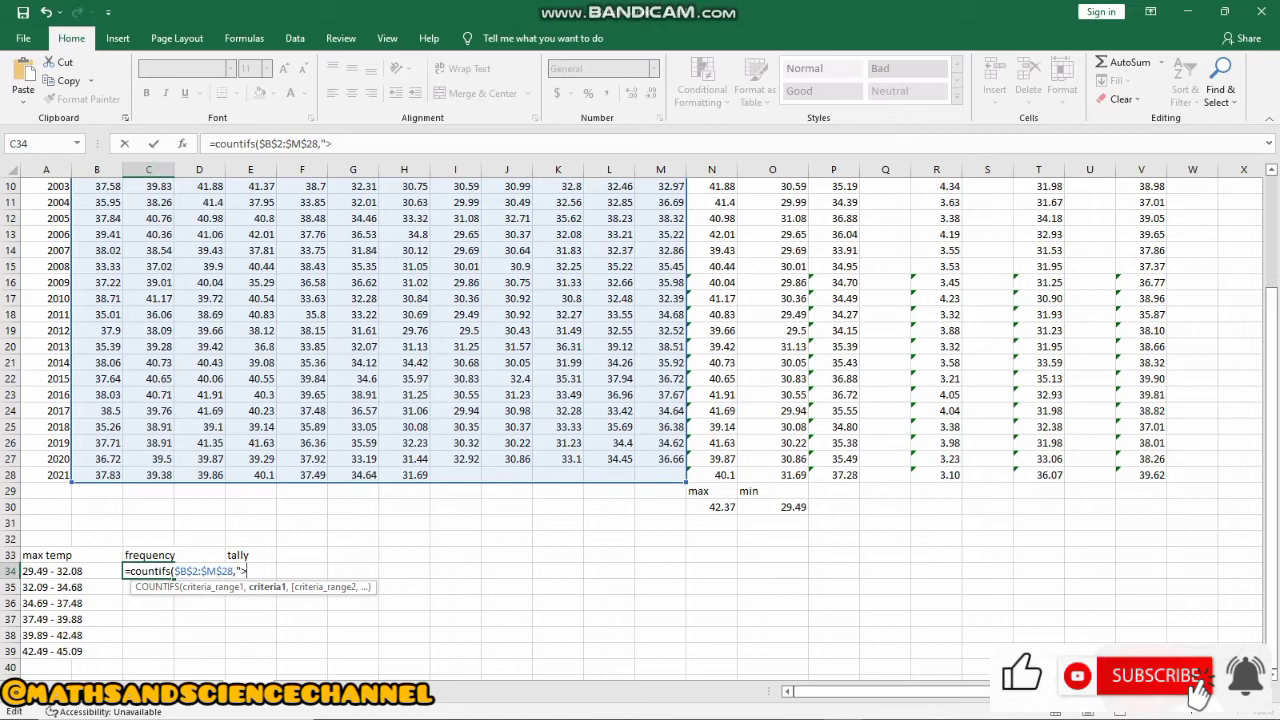
pyautogui.write('=29.49')
pyautogui.write('",')
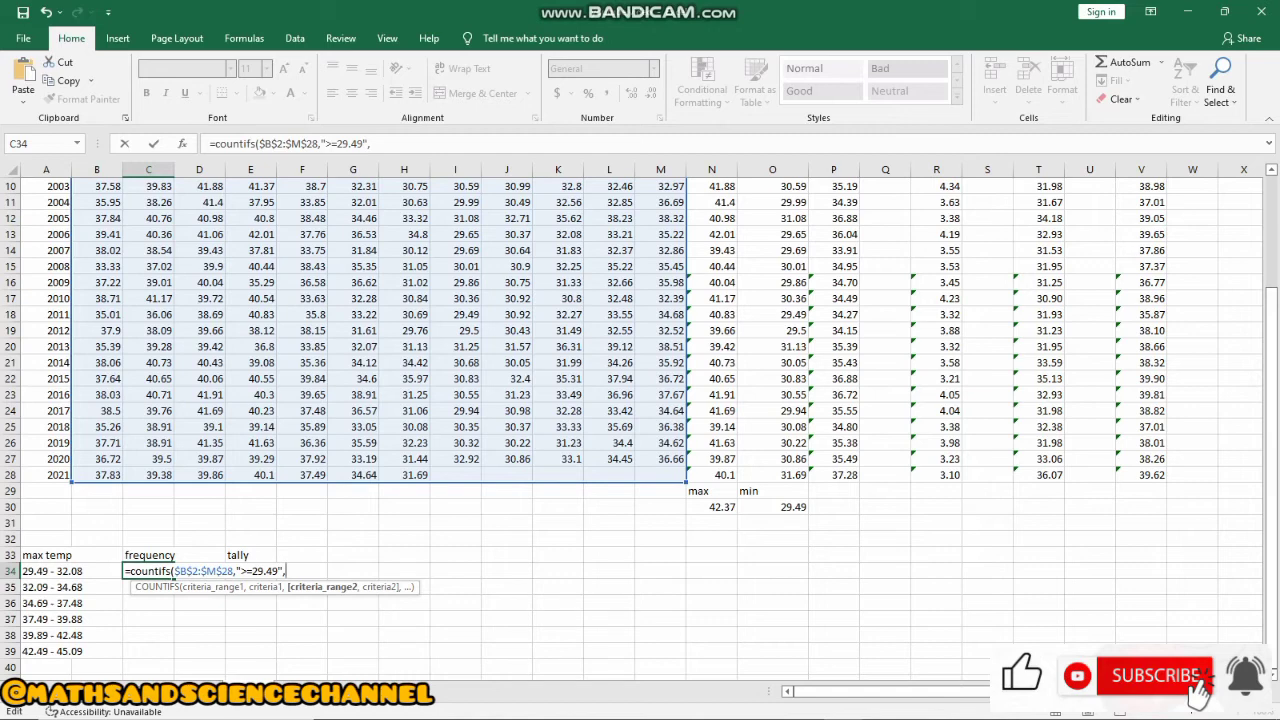
# Copy the first criteria range $B$2:$M$28 with its comma and paste it as the second criteria range at the end of the C34 formula
pyautogui.moveTo(174, 571); pyautogui.dragTo(236, 571)
pyautogui.rightClick(229, 571)
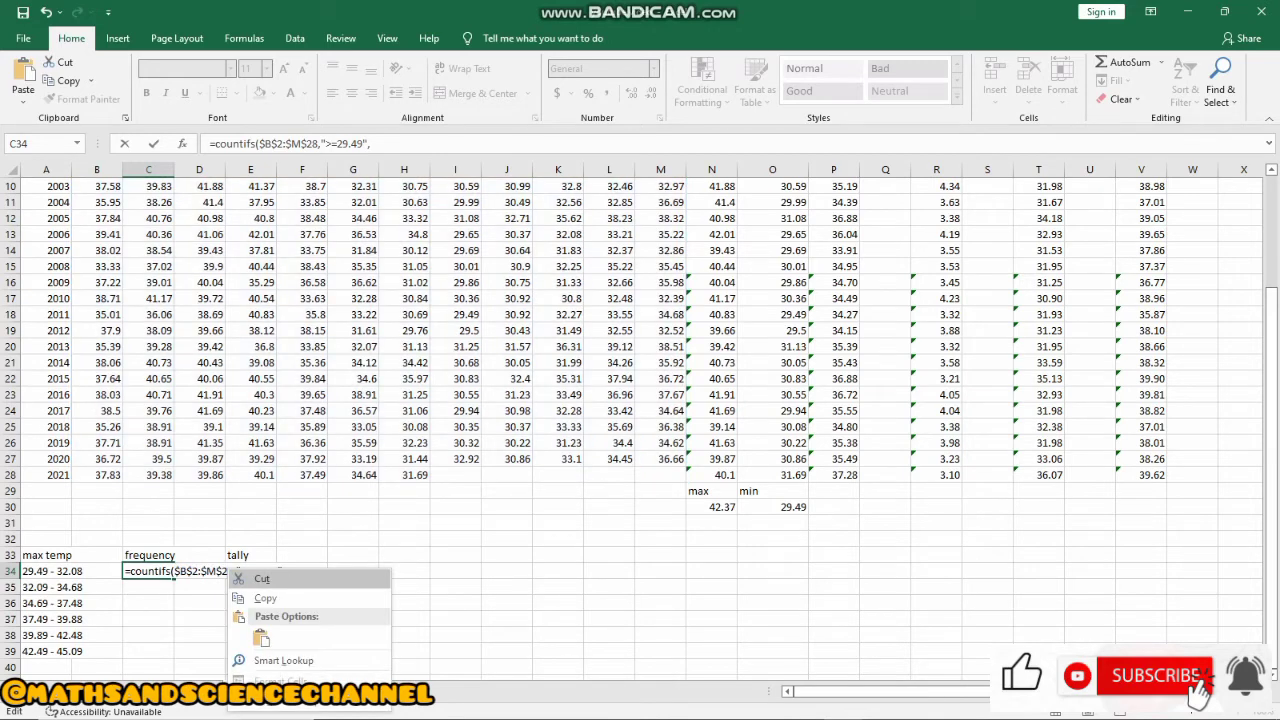
pyautogui.click(265, 598)
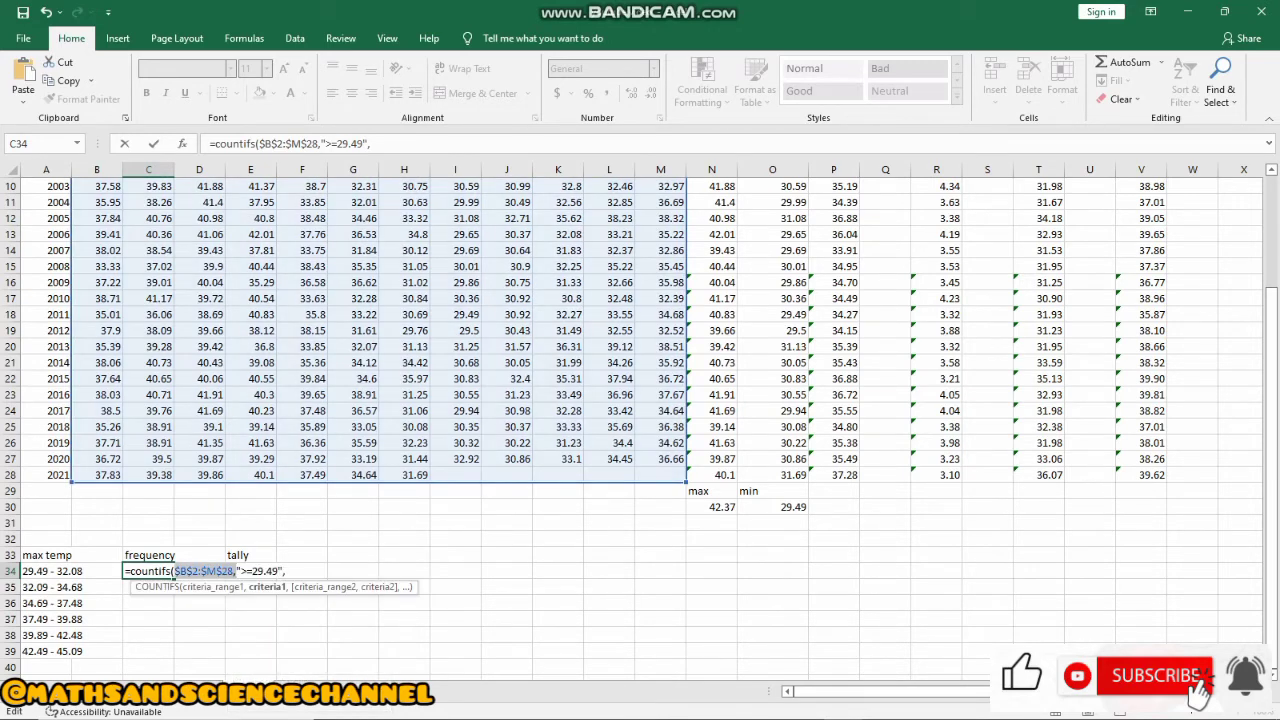
pyautogui.click(286, 571)
pyautogui.rightClick(287, 571)
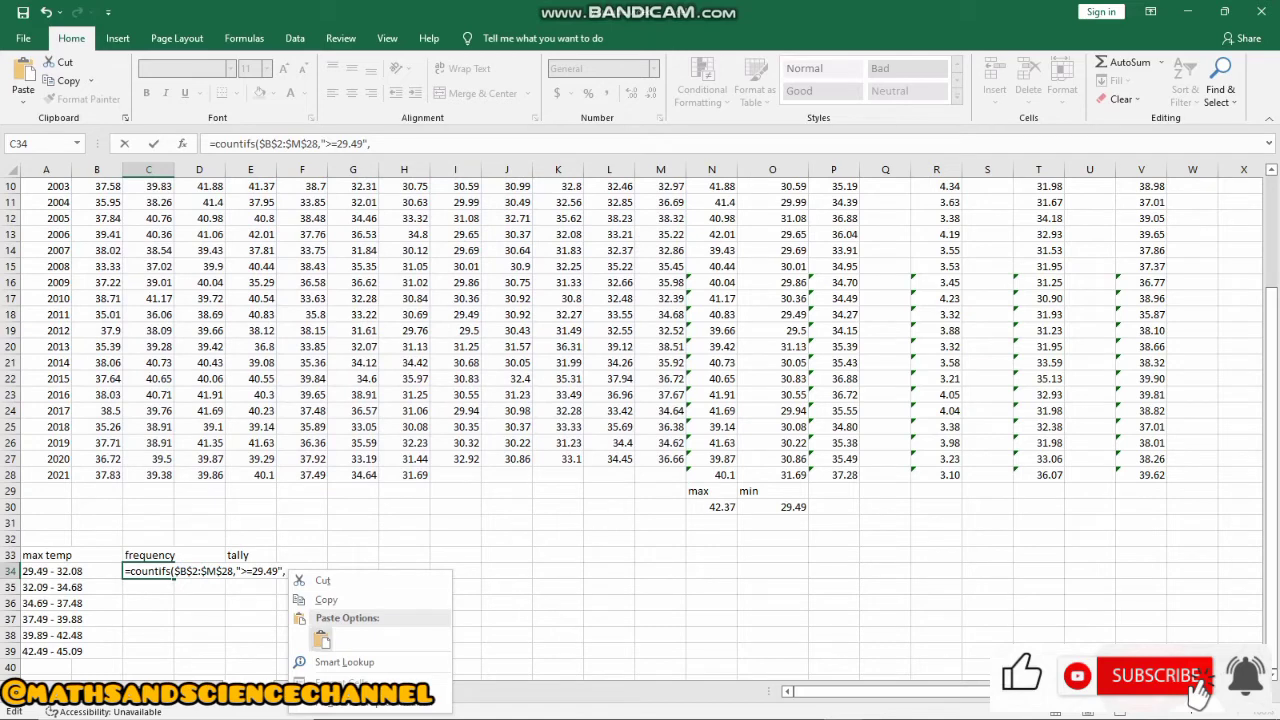
pyautogui.click(322, 640)
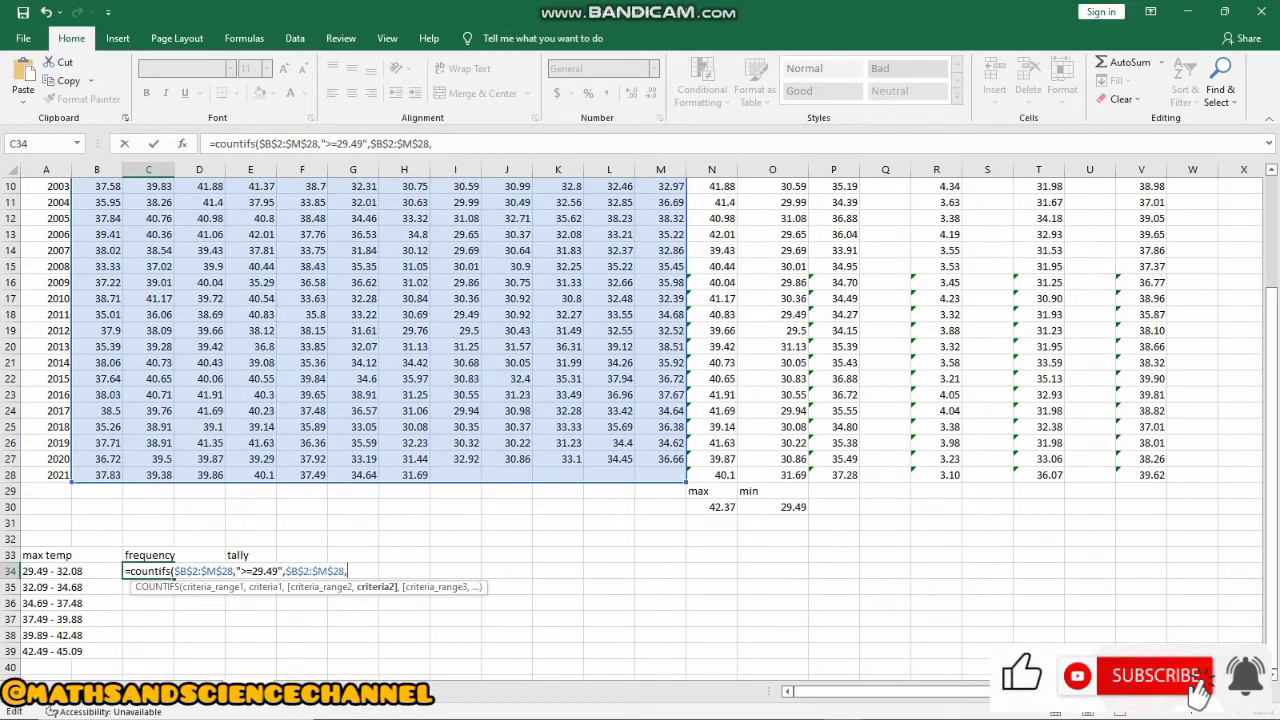
# Add the quoted second criterion "<=32.08" to the C34 formula, close the parenthesis and enter the formula
pyautogui.write('"')
pyautogui.write('32,')
pyautogui.write('.0')
pyautogui.write('8')
pyautogui.write('"')
pyautogui.write(')')
pyautogui.hotkey('ctrl', 'Return')
pyautogui.press('Return')
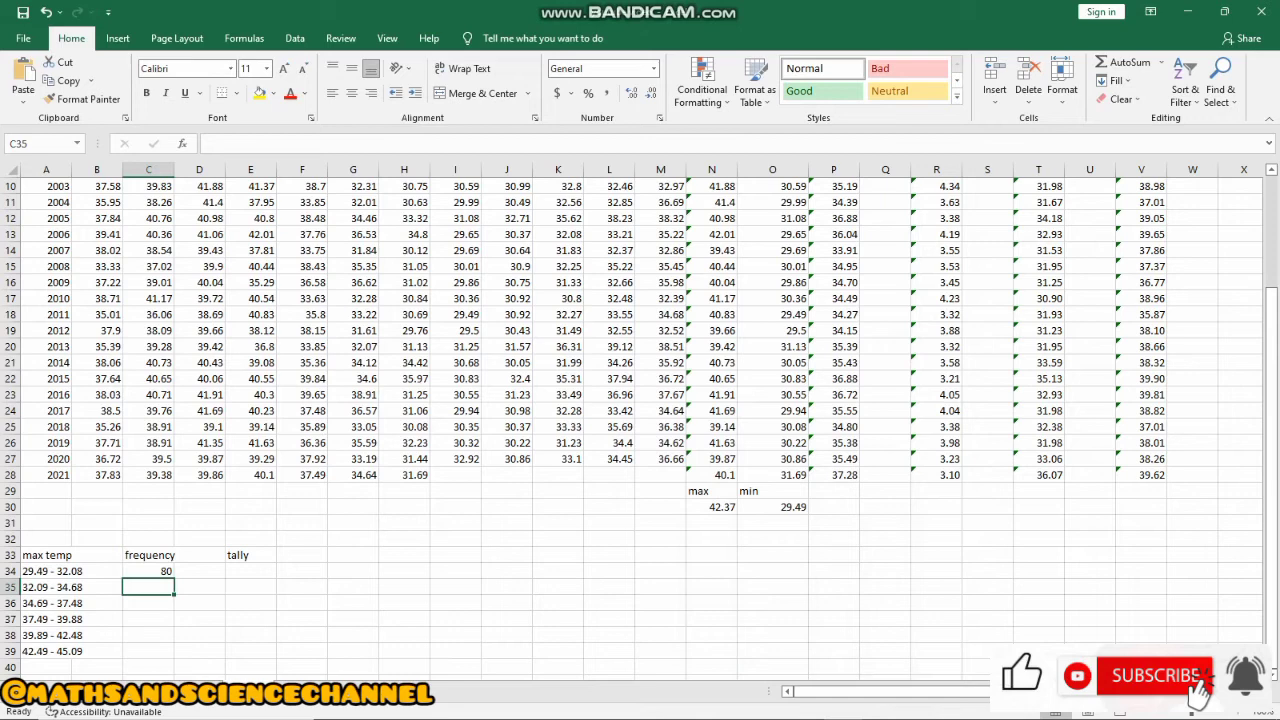
# Review the COUNTIFS formula in C34 and fill it down the frequency column through C39
pyautogui.click(148, 571)
pyautogui.doubleClick(159, 571)
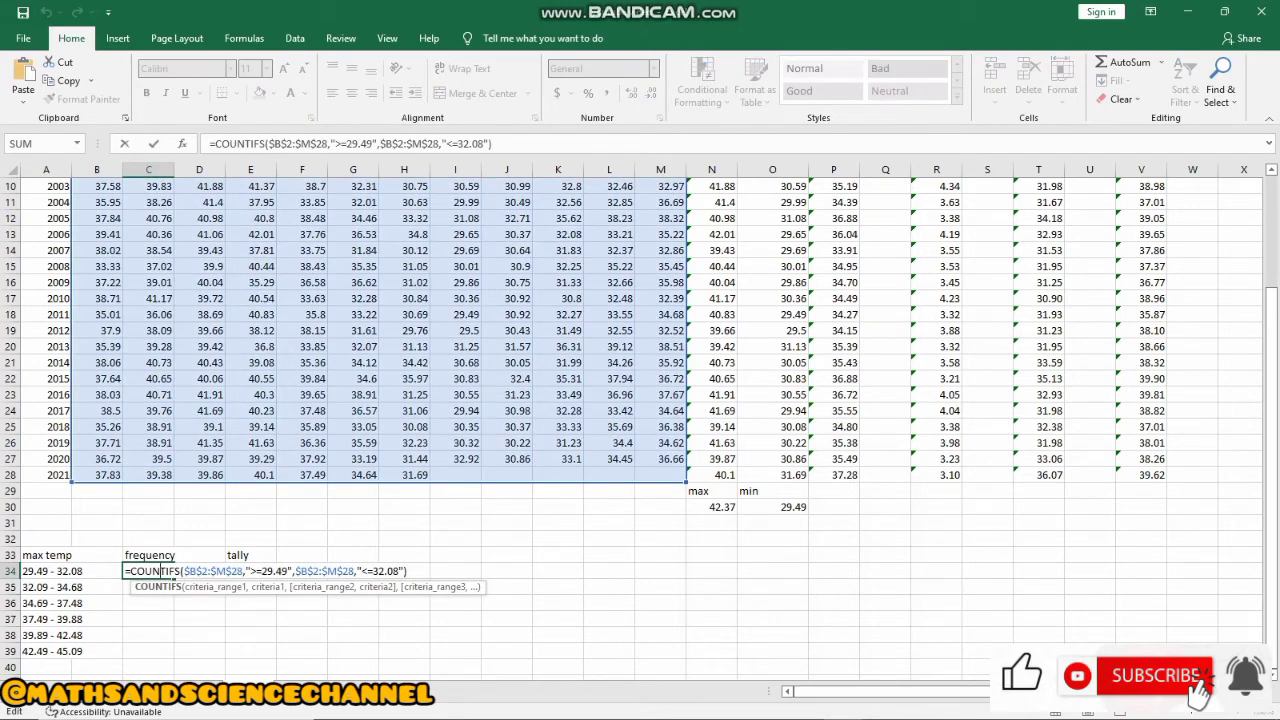
pyautogui.press('Return')
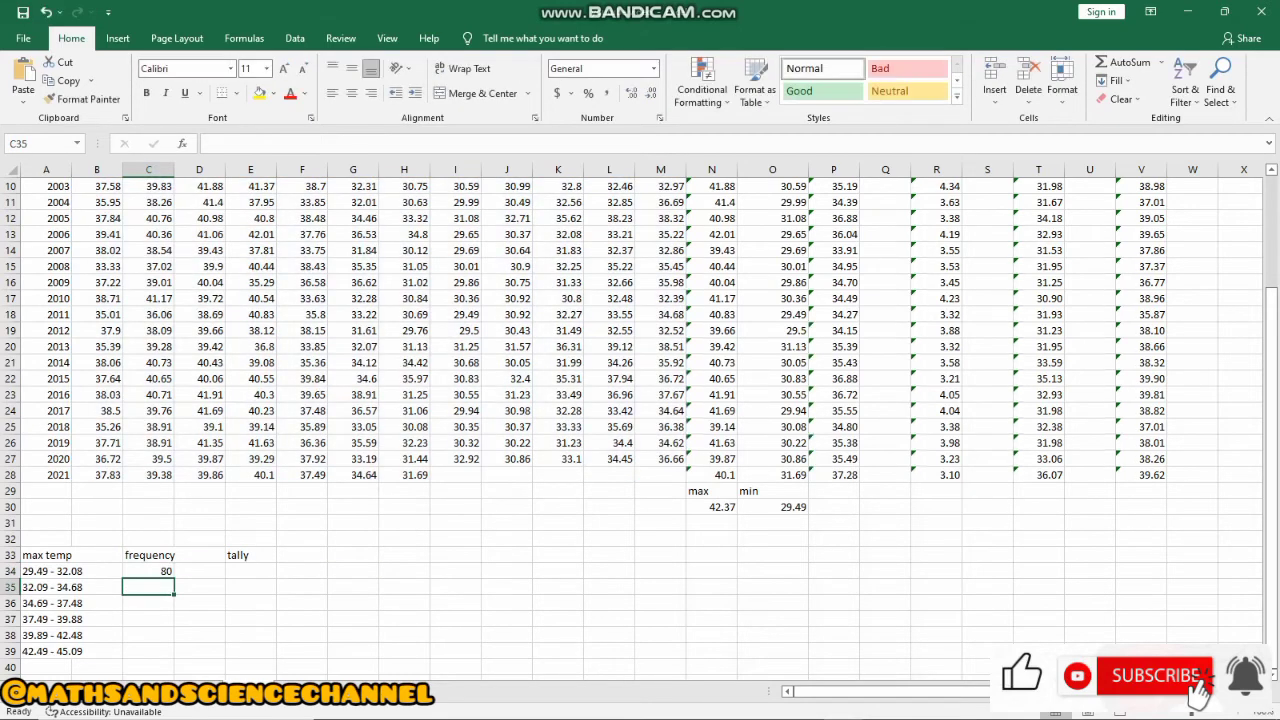
pyautogui.click(148, 571)
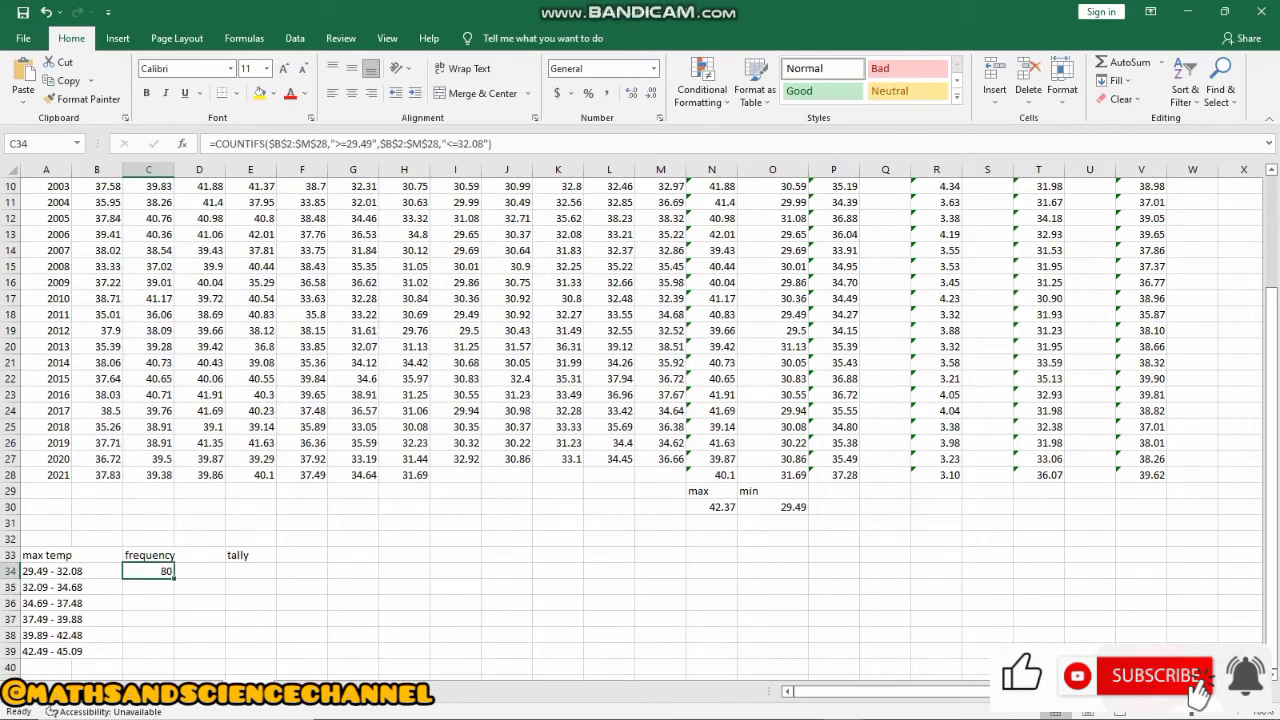
pyautogui.moveTo(174, 579); pyautogui.dragTo(172, 655)
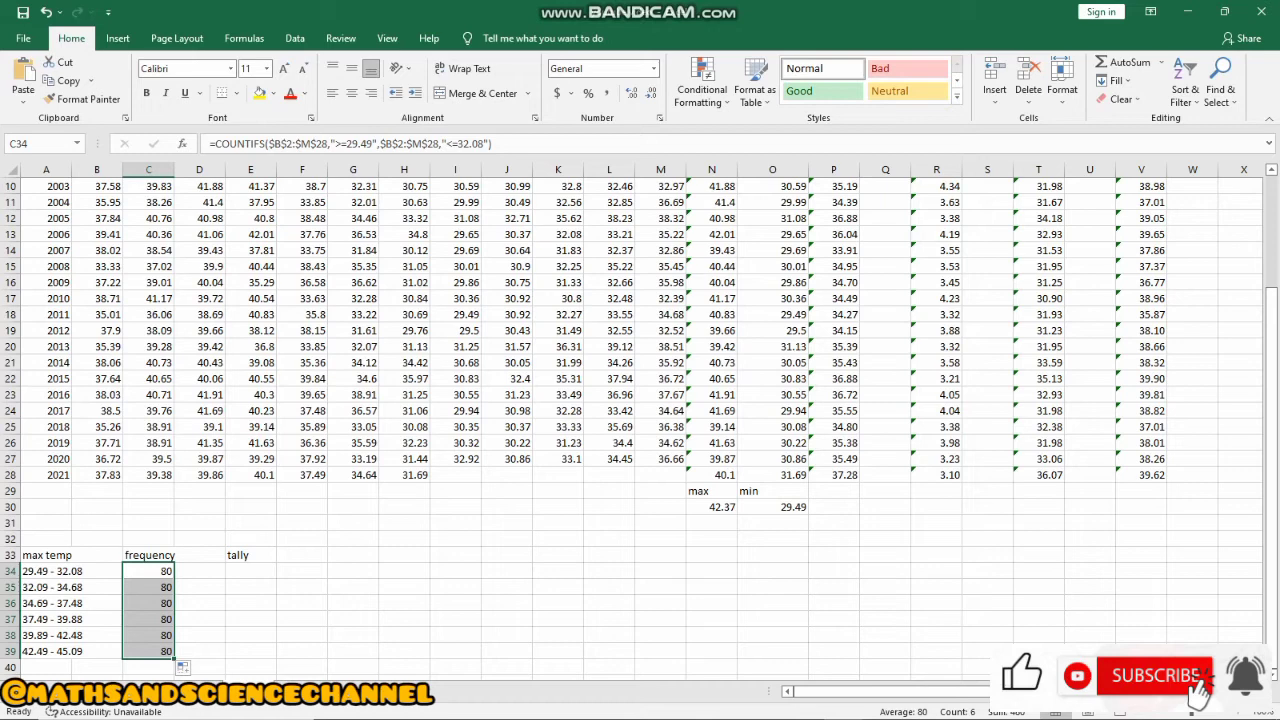
# Change the first criterion of the COUNTIFS formula in C35 to ">=32.09"
pyautogui.doubleClick(166, 587)
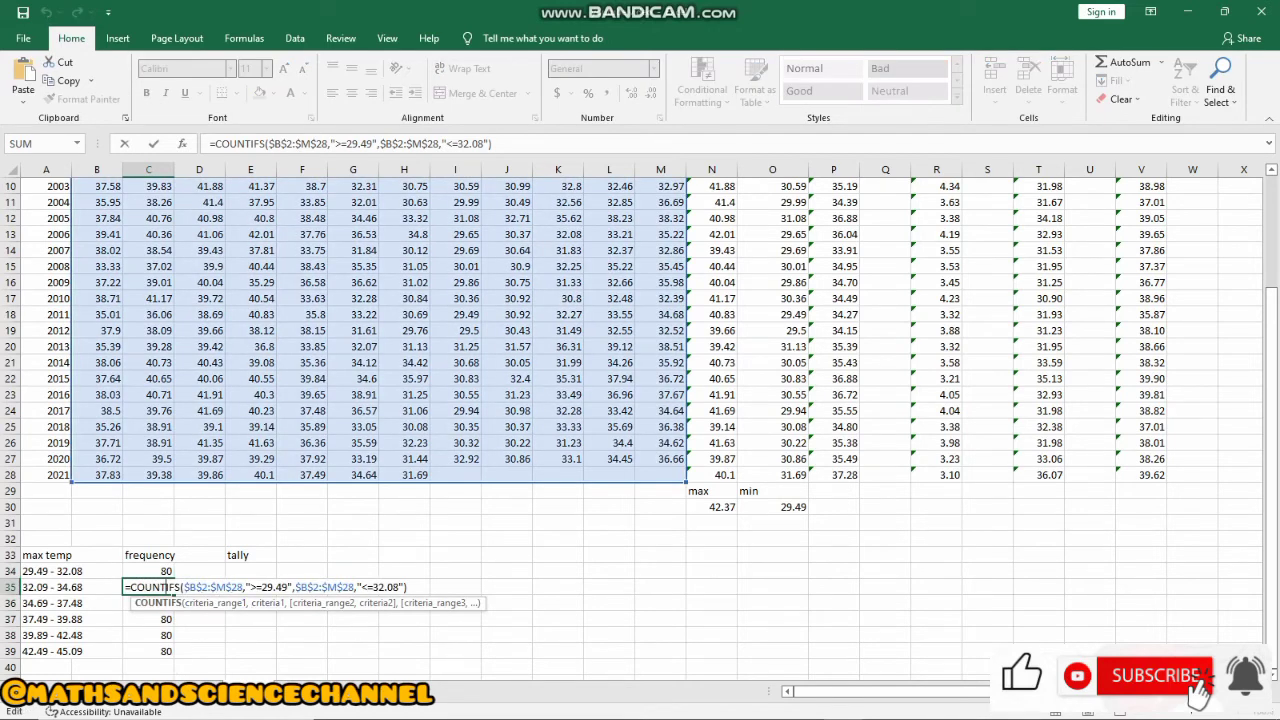
pyautogui.click(289, 587)
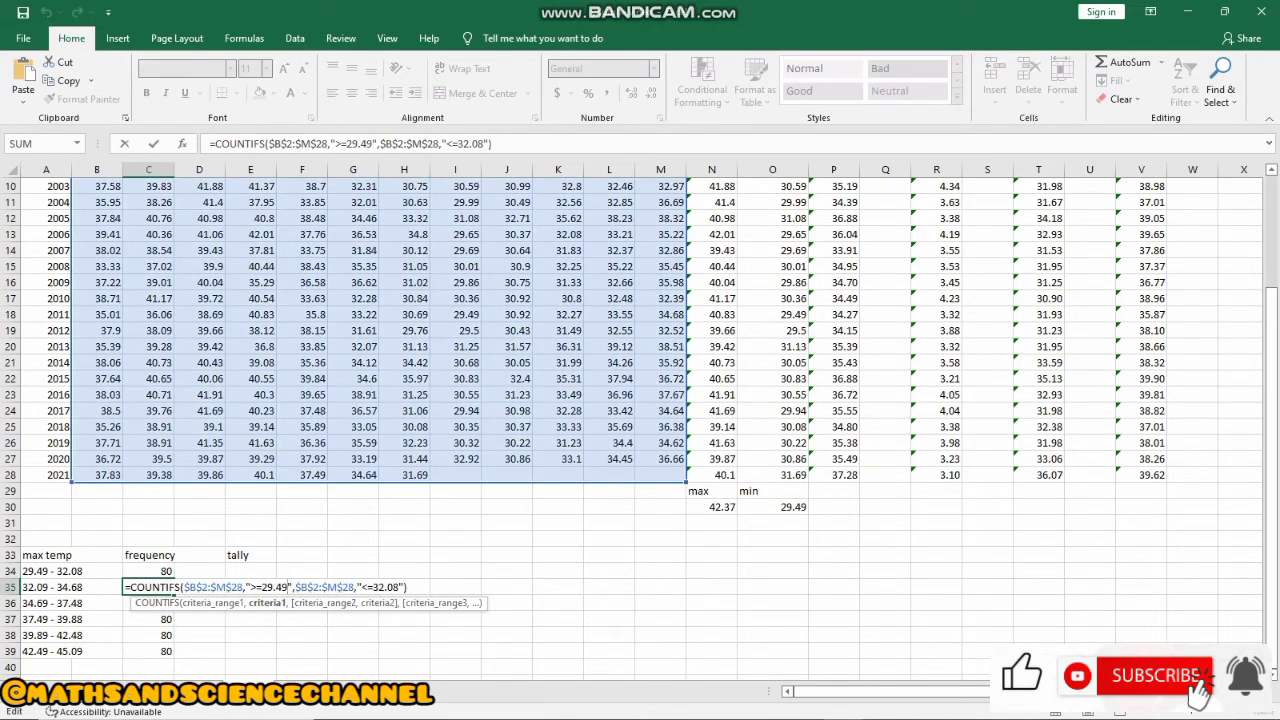
pyautogui.press('BackSpace')
pyautogui.press('BackSpace')
pyautogui.press('BackSpace')
pyautogui.press('BackSpace')
pyautogui.press('BackSpace')
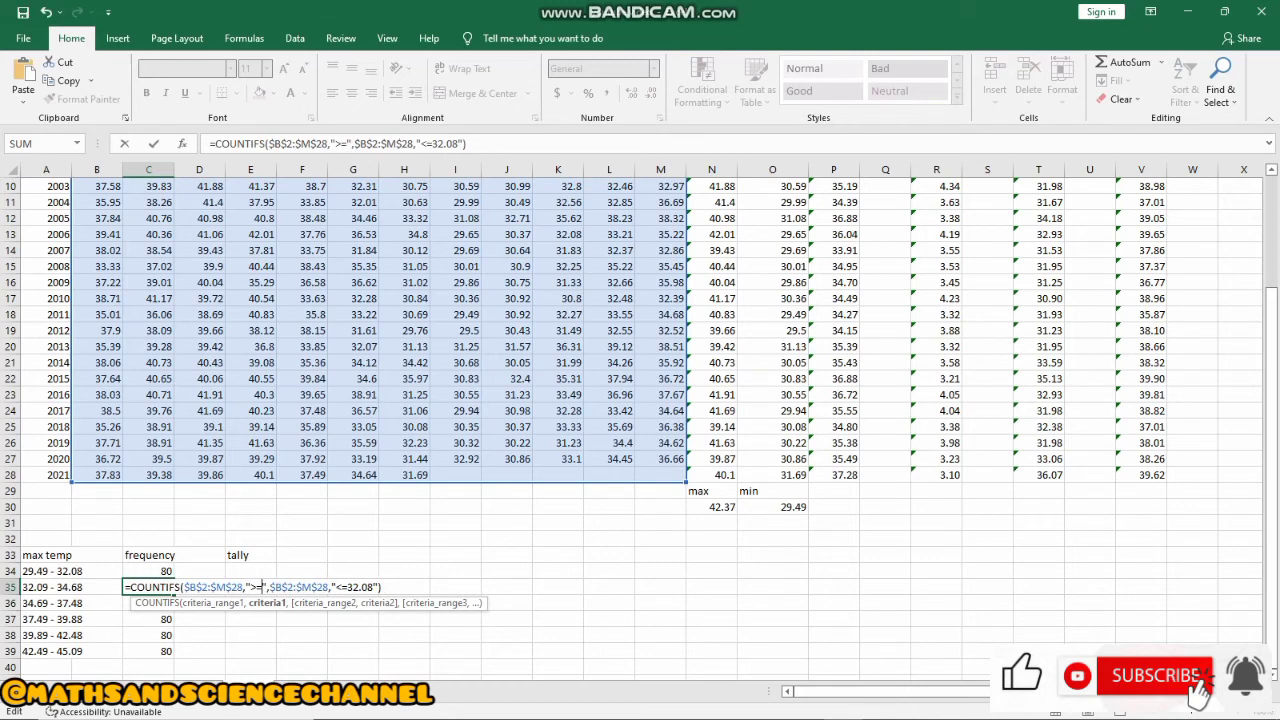
pyautogui.write('32.')
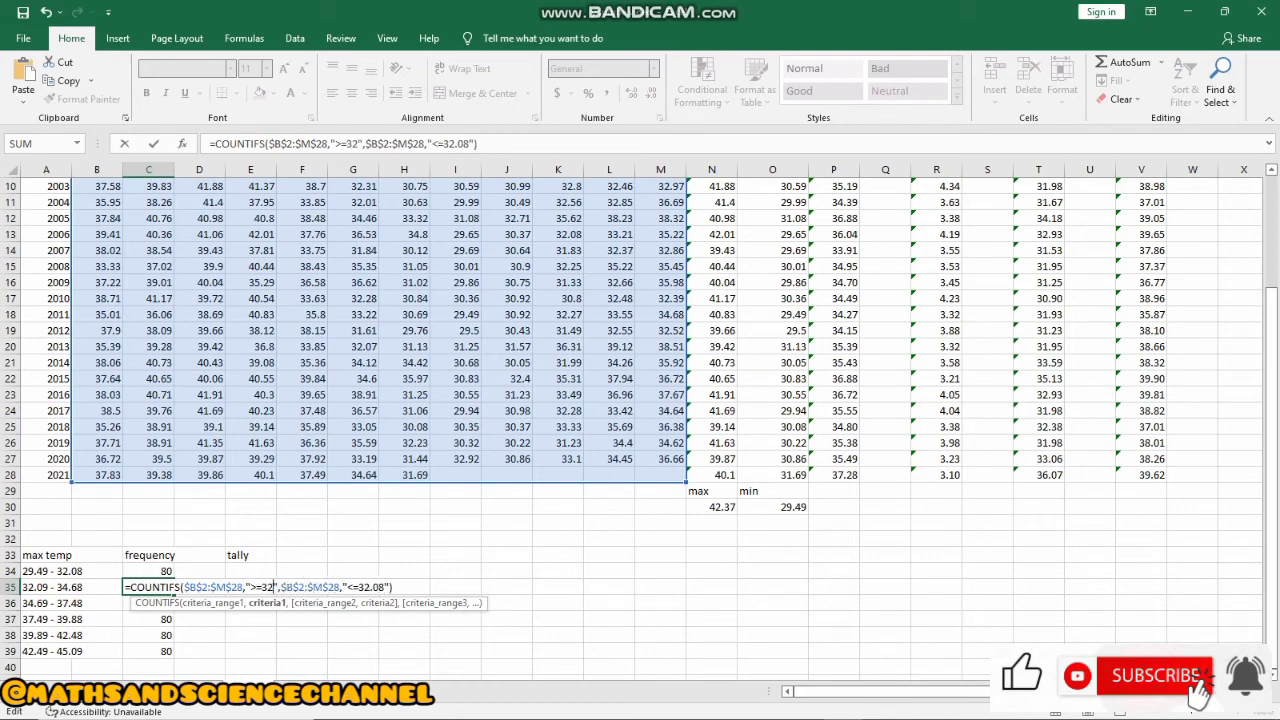
pyautogui.write('09')
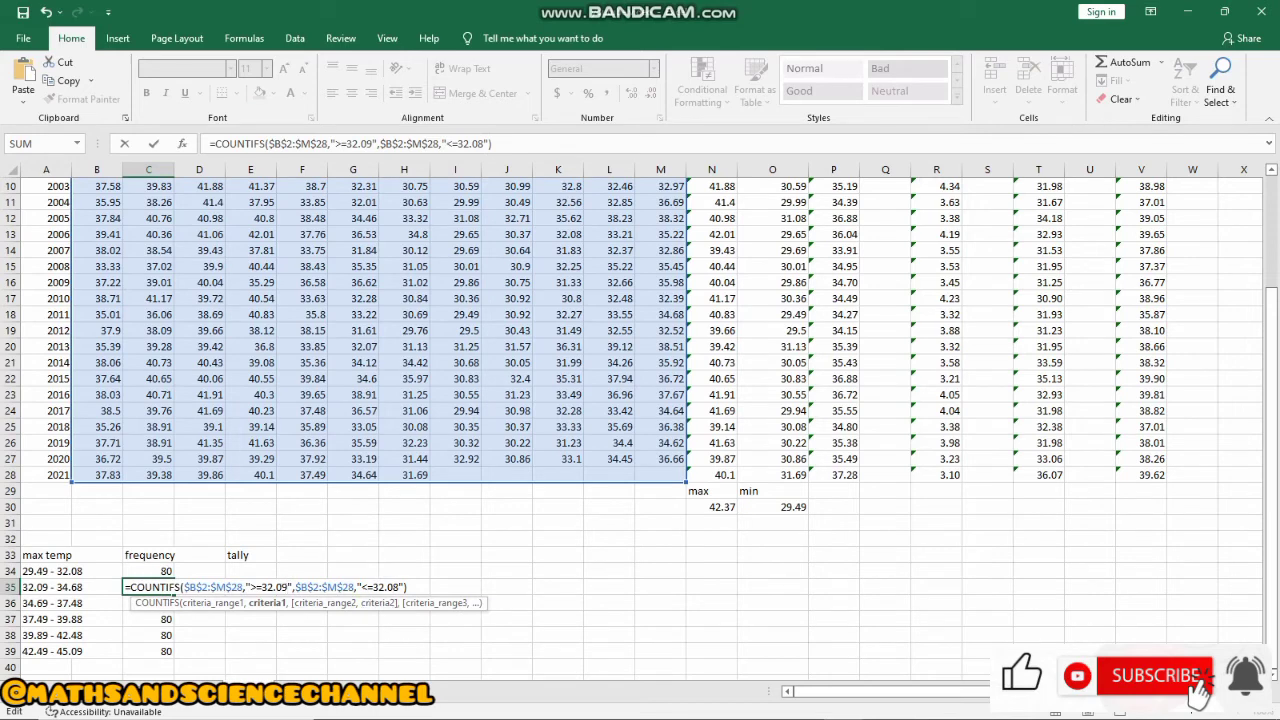
# Change the second criterion of the C35 formula to "<=34.68" and enter the formula
pyautogui.click(399, 587)
pyautogui.press('BackSpace')
pyautogui.press('BackSpace')
pyautogui.press('BackSpace')
pyautogui.press('BackSpace')
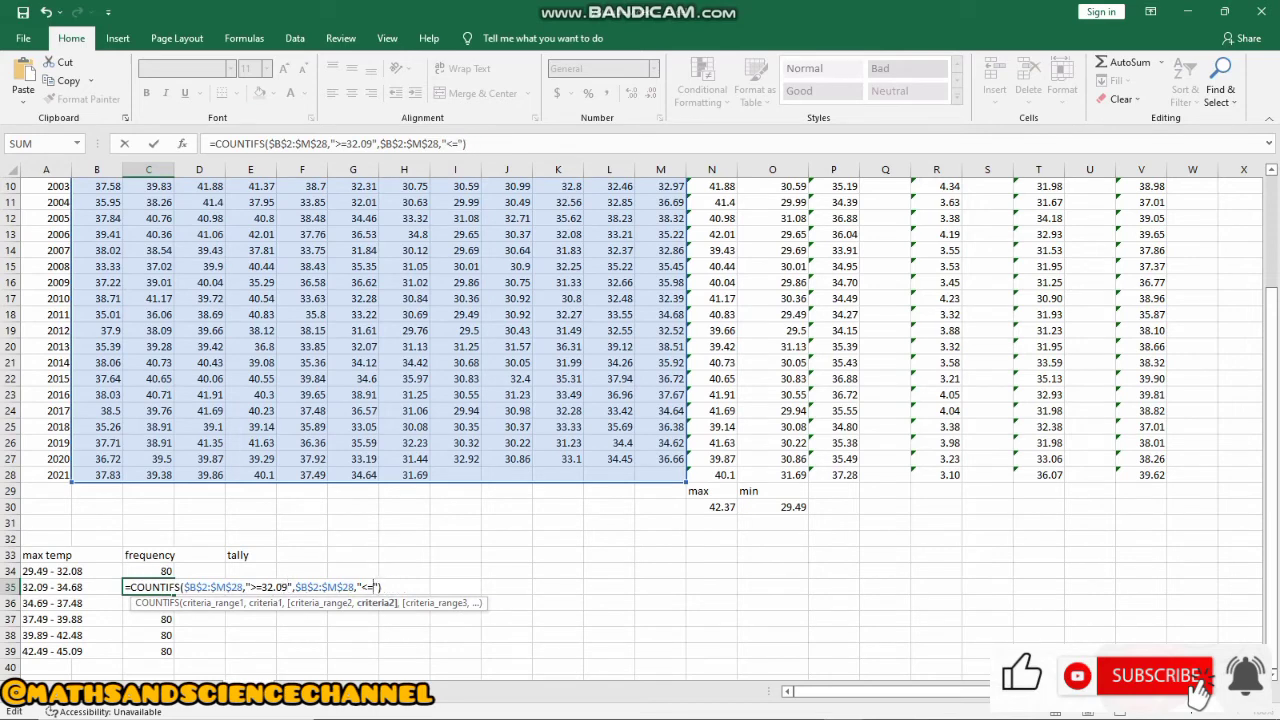
pyautogui.write('4.68')
pyautogui.press('Return')
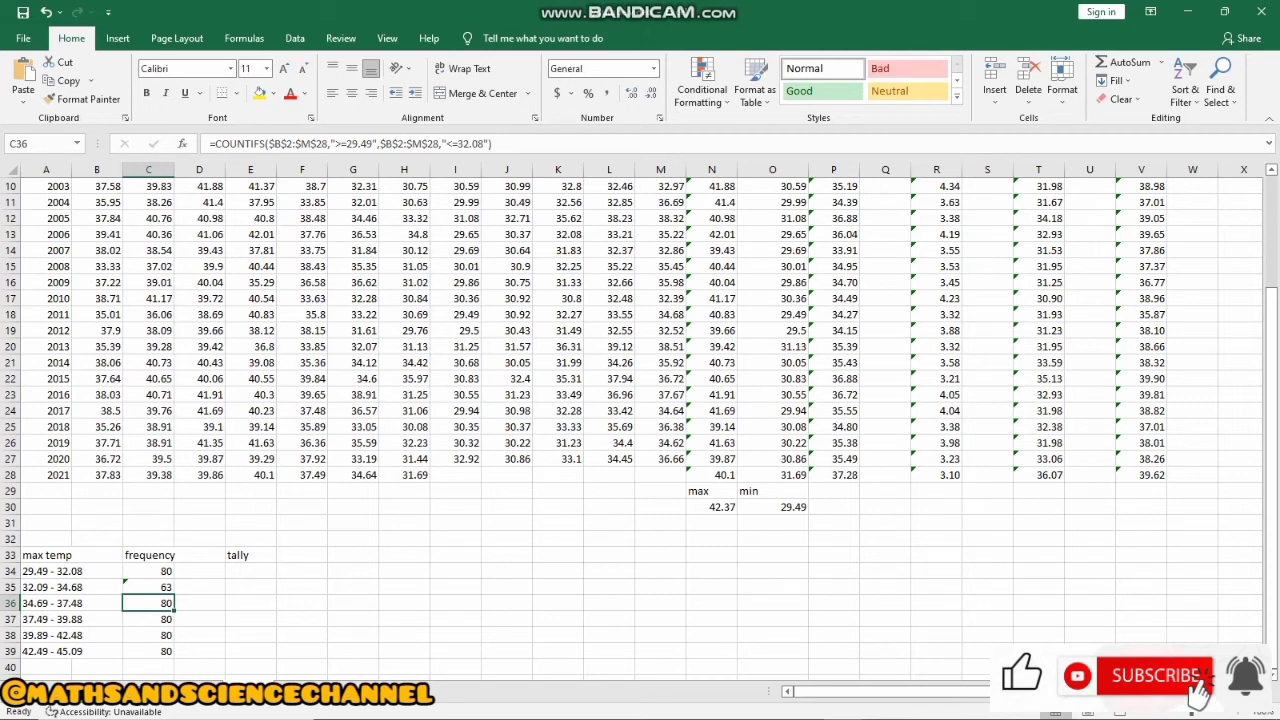
# Change the first criterion of the COUNTIFS formula in C36 to ">=34.69"
pyautogui.press('F2')
pyautogui.click(288, 603)
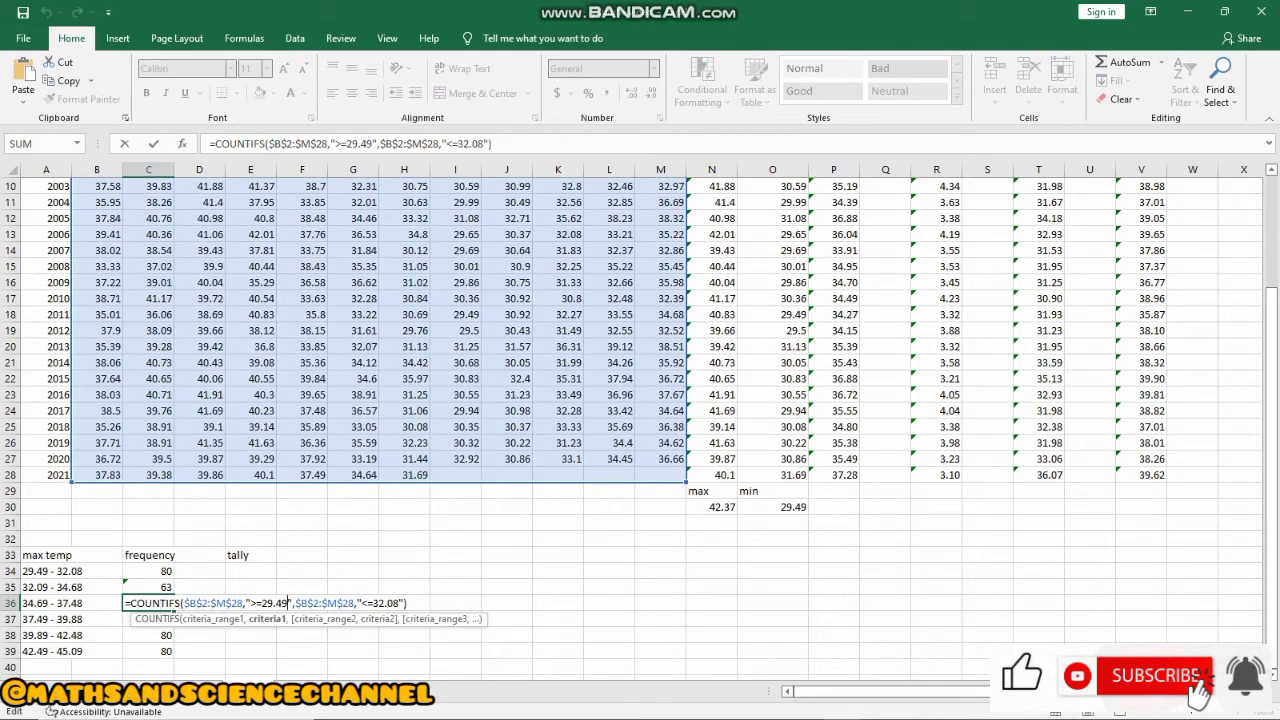
pyautogui.press('BackSpace')
pyautogui.press('BackSpace')
pyautogui.press('BackSpace')
pyautogui.press('BackSpace')
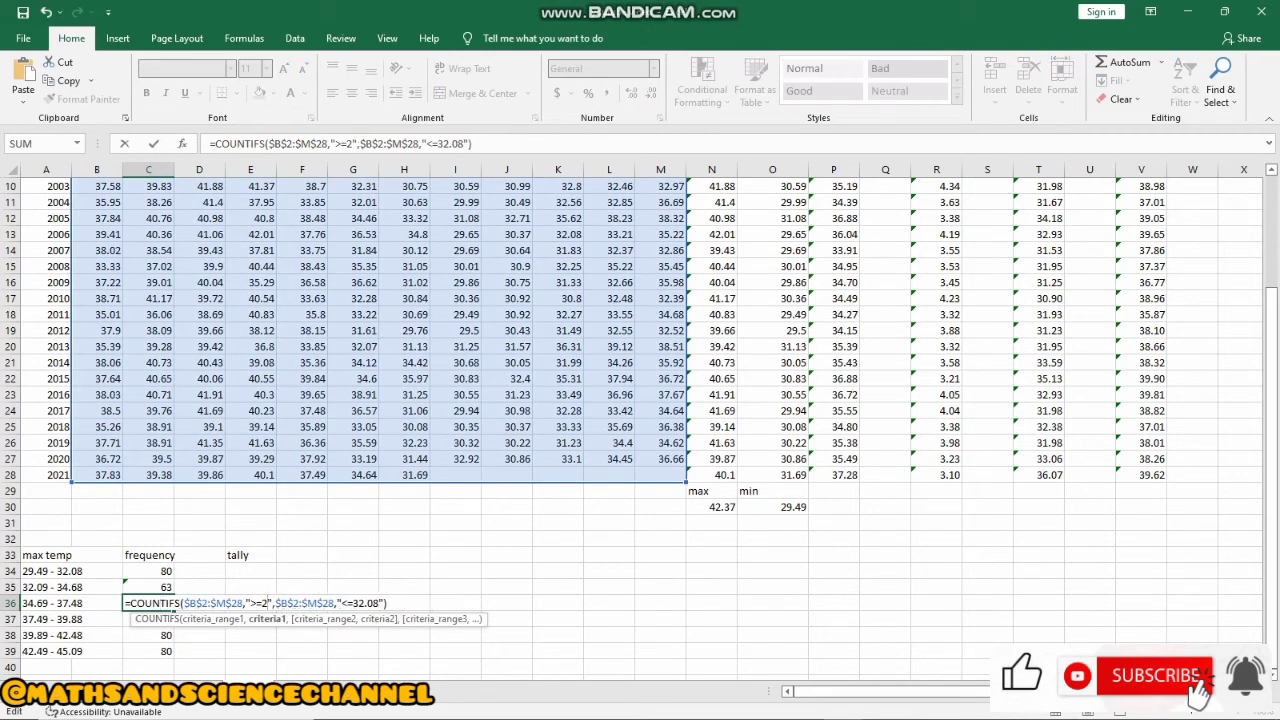
pyautogui.press('BackSpace')
pyautogui.write('34')
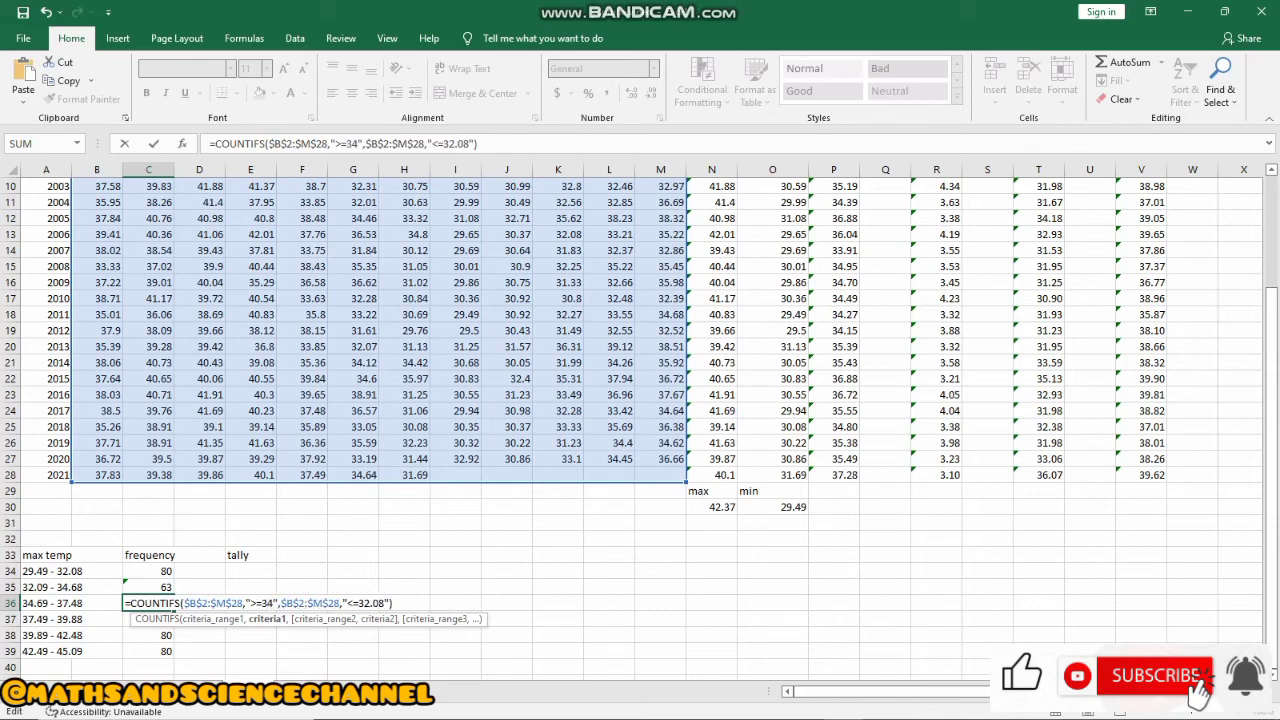
pyautogui.write('.69')
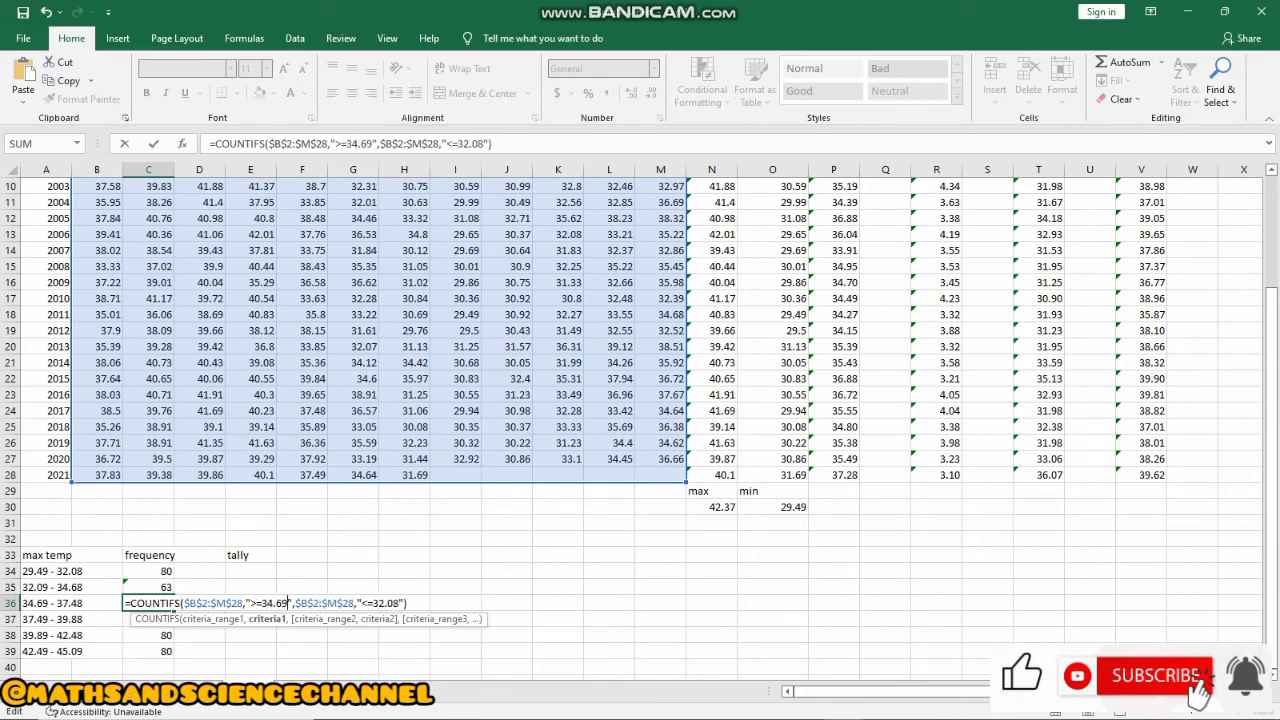
# Change the second criterion of the C36 formula to "<=37.48" and enter the formula
pyautogui.press('BackSpace')
pyautogui.press('BackSpace')
pyautogui.press('BackSpace')
pyautogui.press('BackSpace')
pyautogui.press('BackSpace')
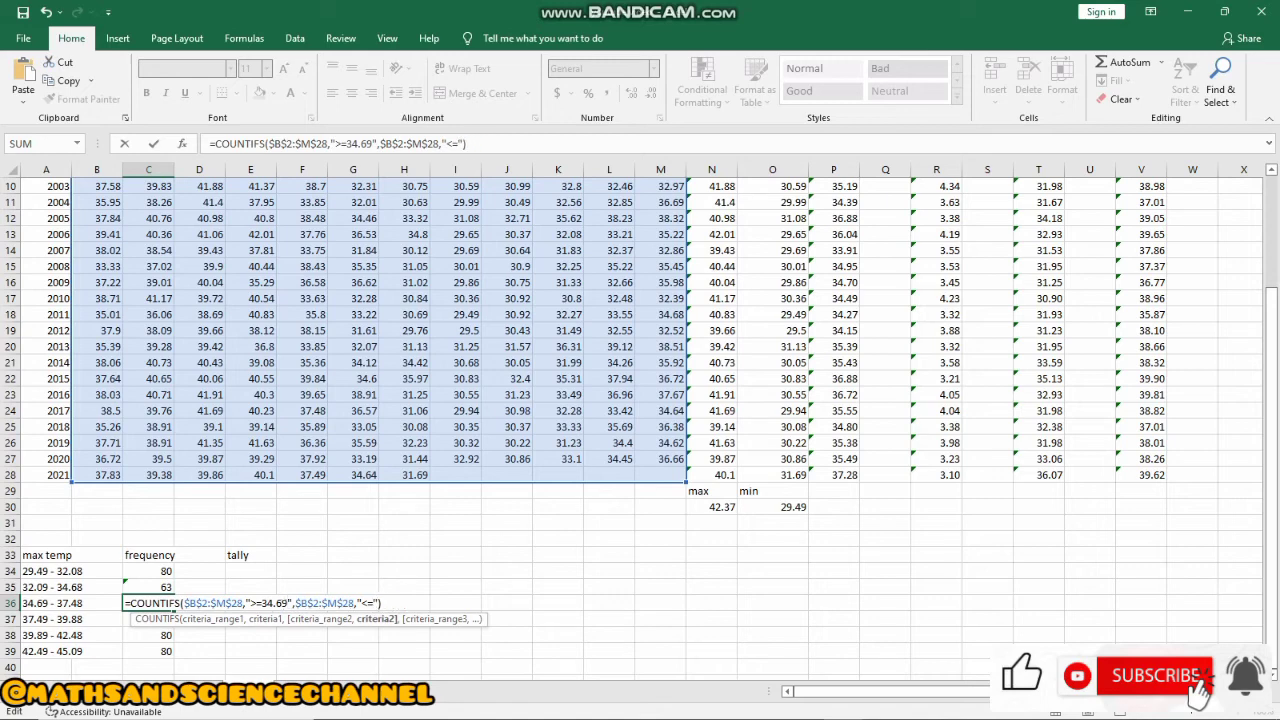
pyautogui.write('37.48')
pyautogui.press('Return')
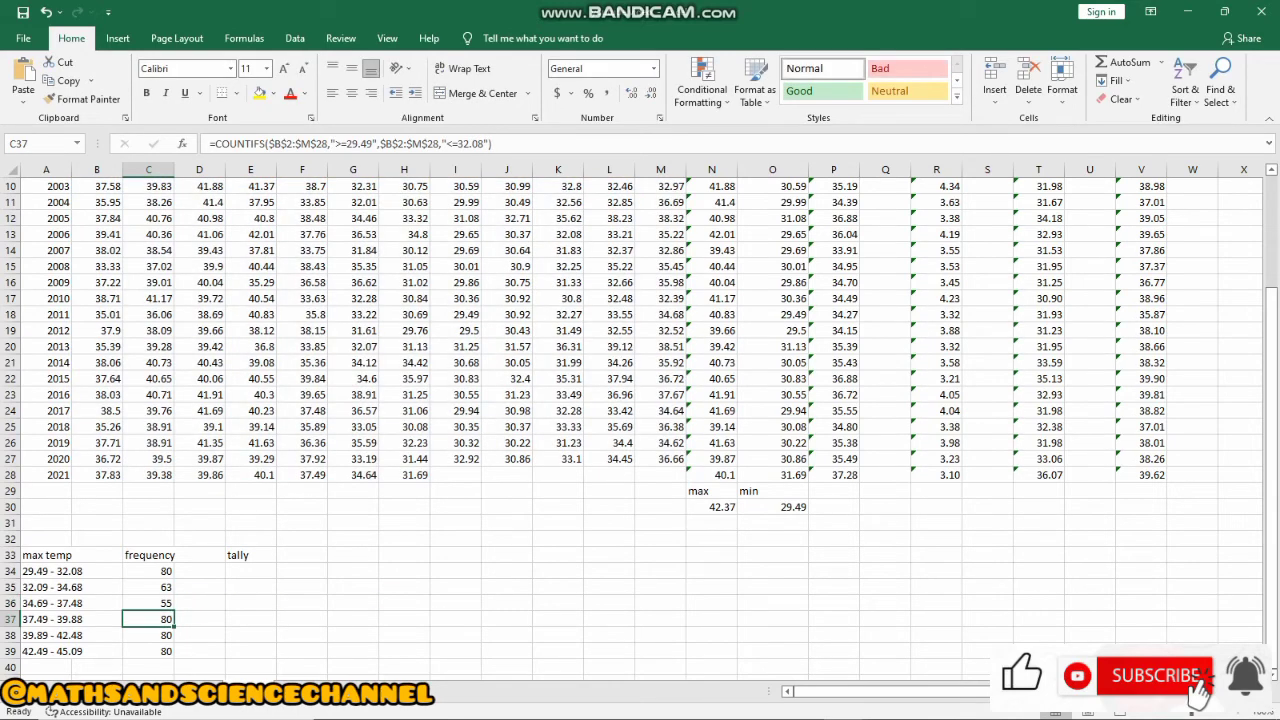
# Change the first criterion of the COUNTIFS formula in C37 to ">=37.49"
pyautogui.press('F2')
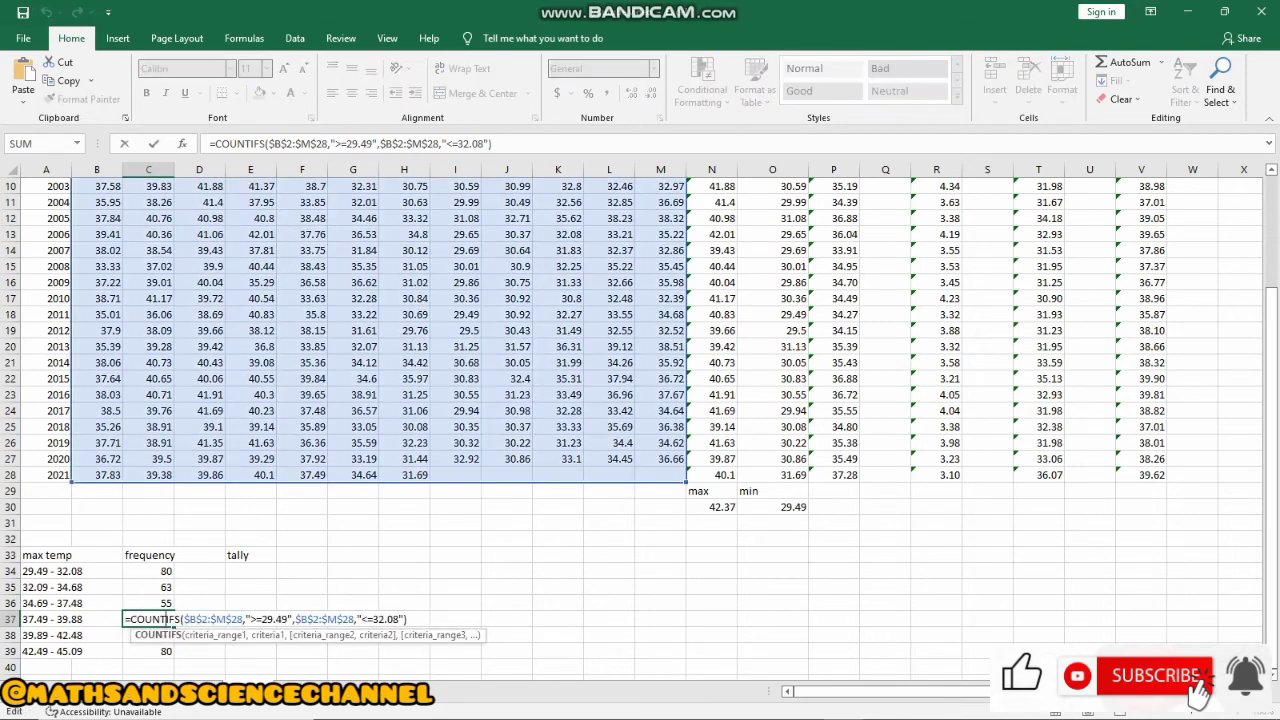
pyautogui.press('Left')
pyautogui.press('Left')
pyautogui.press('Left')
pyautogui.press('Left')
pyautogui.press('Left')
pyautogui.press('Left')
pyautogui.press('Left')
pyautogui.press('Left')
pyautogui.press('Left')
pyautogui.press('Left')
pyautogui.press('Left')
pyautogui.press('Left')
pyautogui.press('Left')
pyautogui.press('Left')
pyautogui.press('Left')
pyautogui.press('Left')
pyautogui.press('Left')
pyautogui.press('Left')
pyautogui.press('Left')
pyautogui.press('Left')
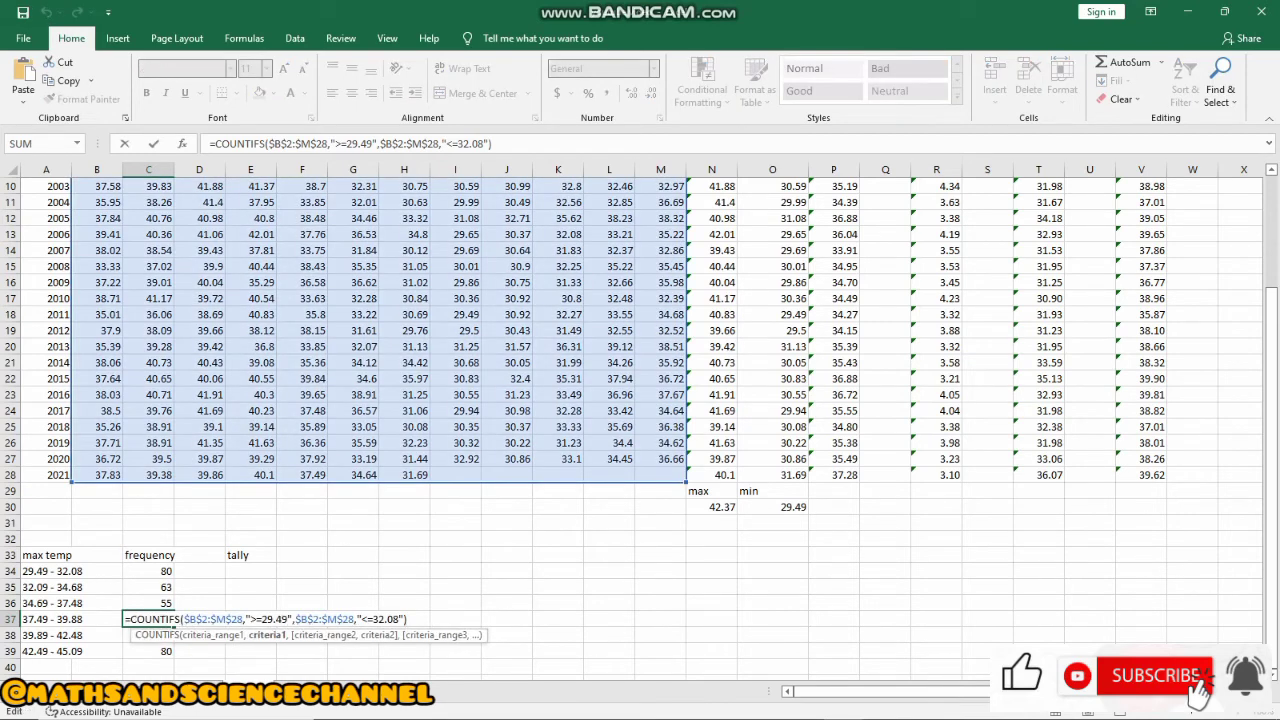
pyautogui.press('BackSpace')
pyautogui.press('BackSpace')
pyautogui.press('BackSpace')
pyautogui.press('BackSpace')
pyautogui.press('BackSpace')
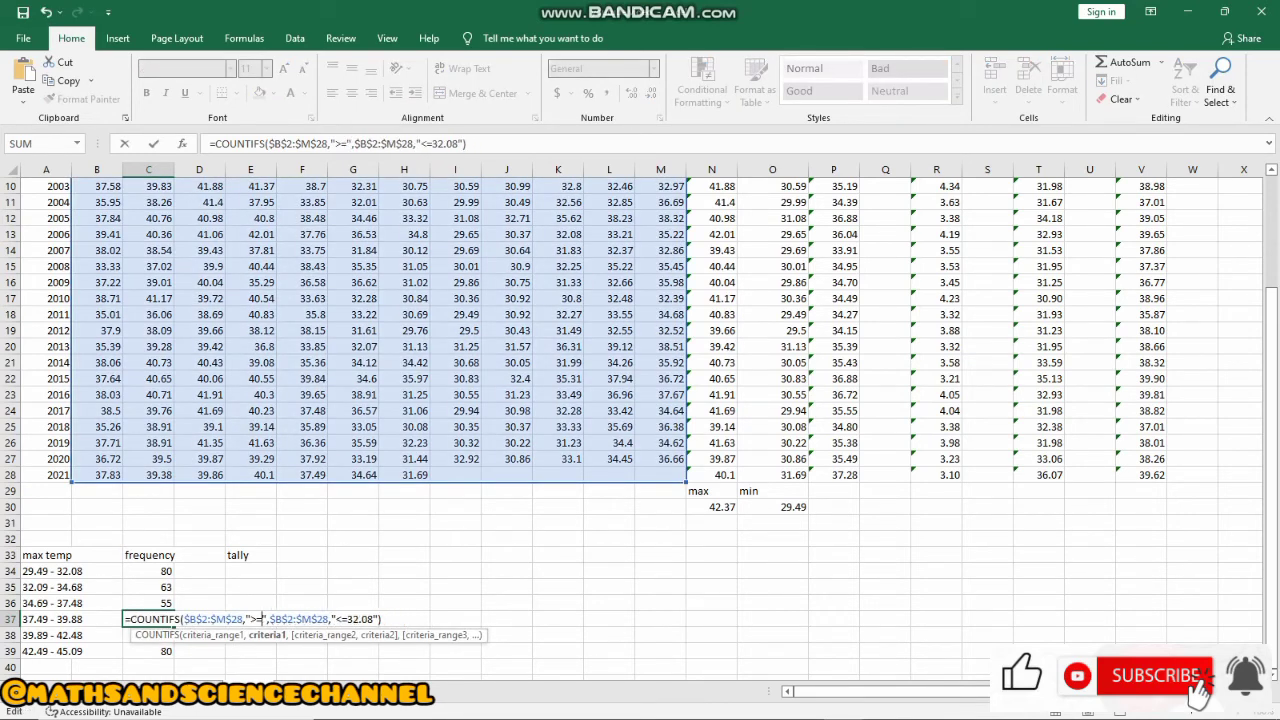
pyautogui.write('3')
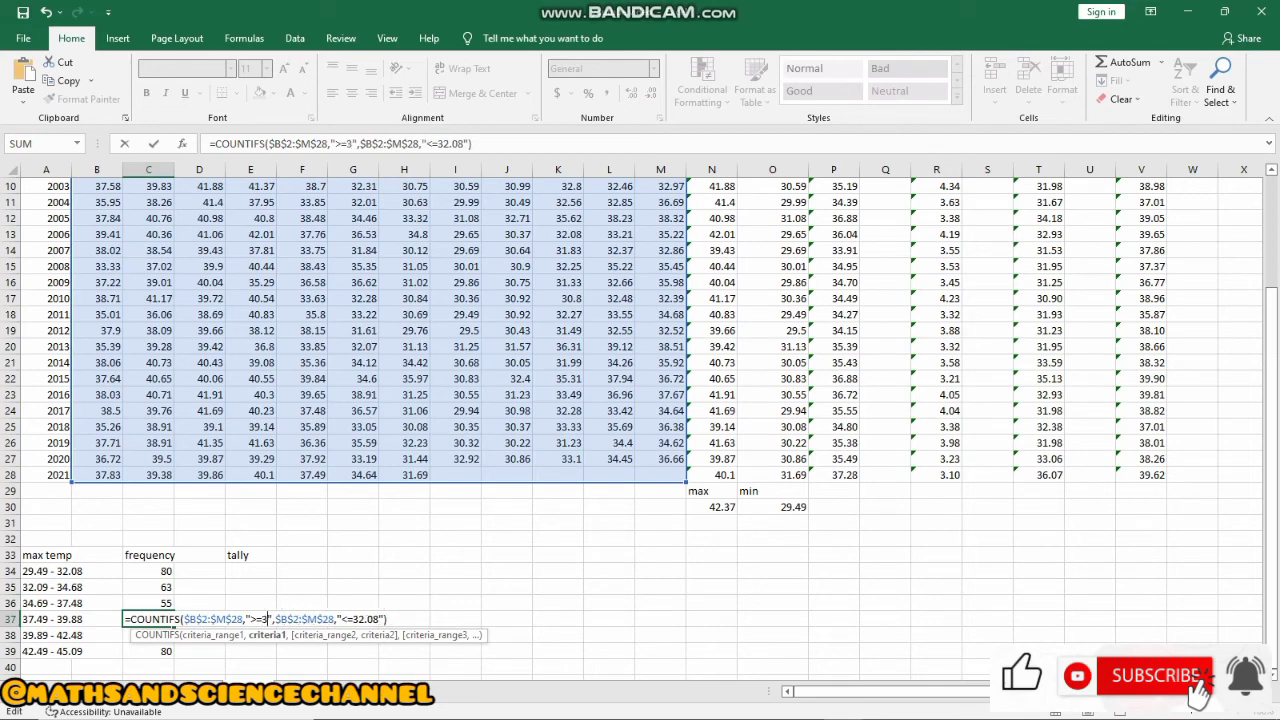
pyautogui.write('7.49')
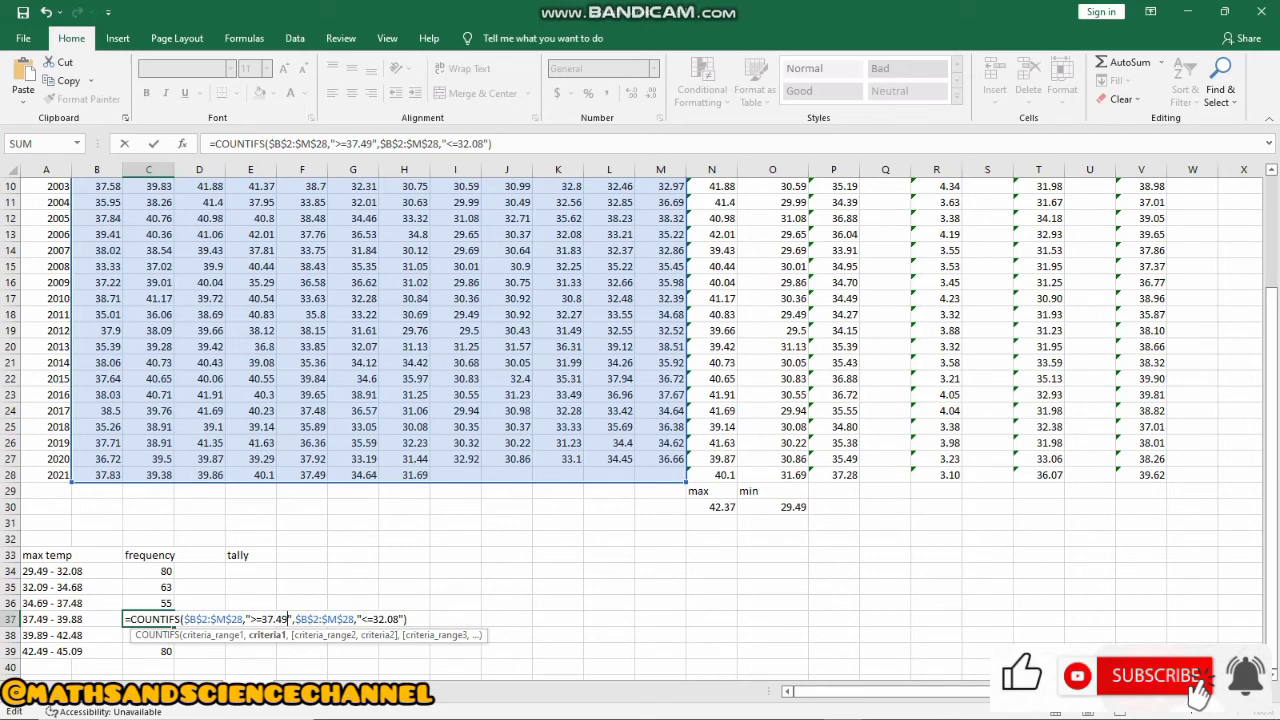
# Change the second criterion of the C37 formula to "<=39.88" and enter the formula
pyautogui.press('BackSpace')
pyautogui.press('BackSpace')
pyautogui.press('BackSpace')
pyautogui.press('BackSpace')
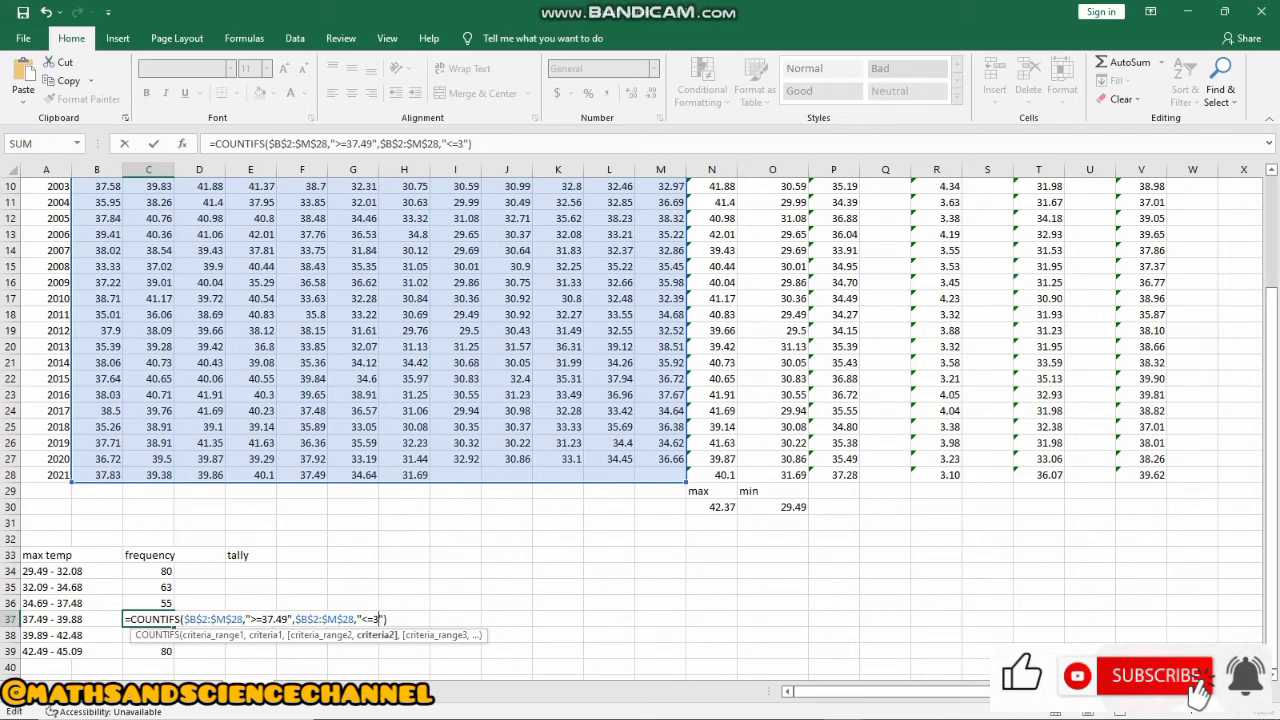
pyautogui.press('BackSpace')
pyautogui.write('39.88')
pyautogui.press('Return')
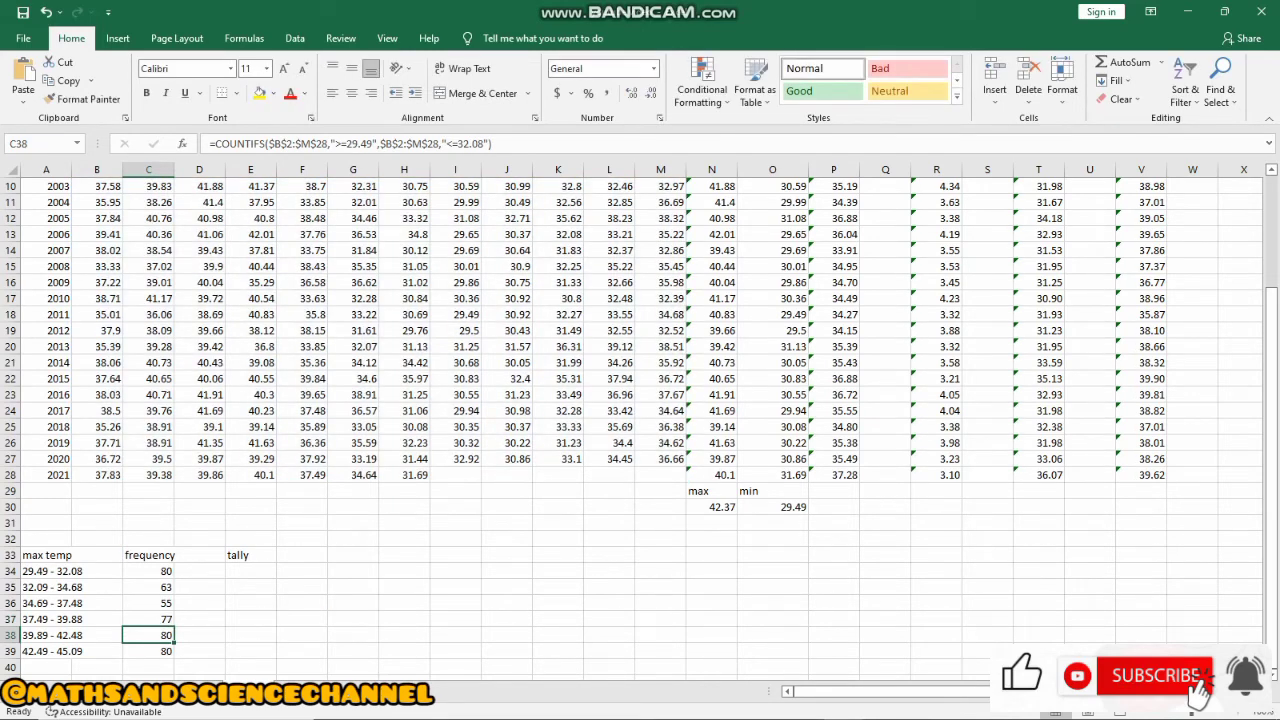
# Change the first criterion of the COUNTIFS formula in C38 to ">=39.89"
pyautogui.press('F2')
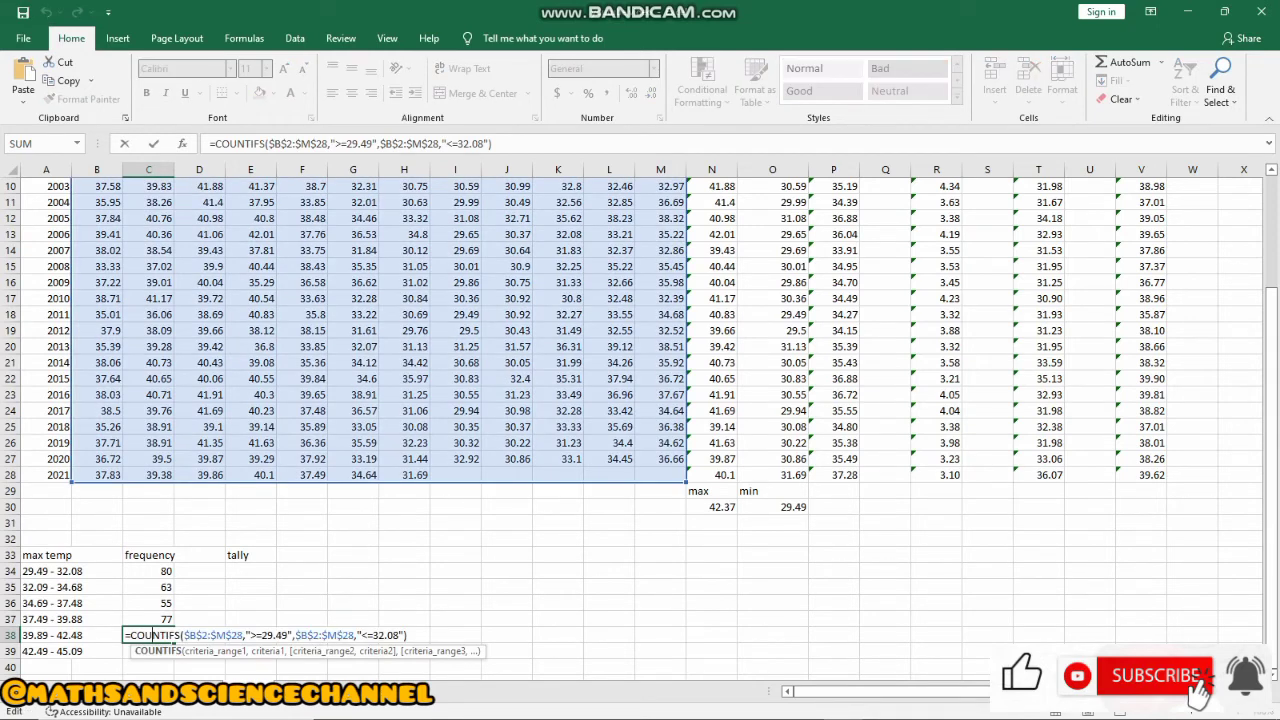
pyautogui.scroll(-1, 640, 420)
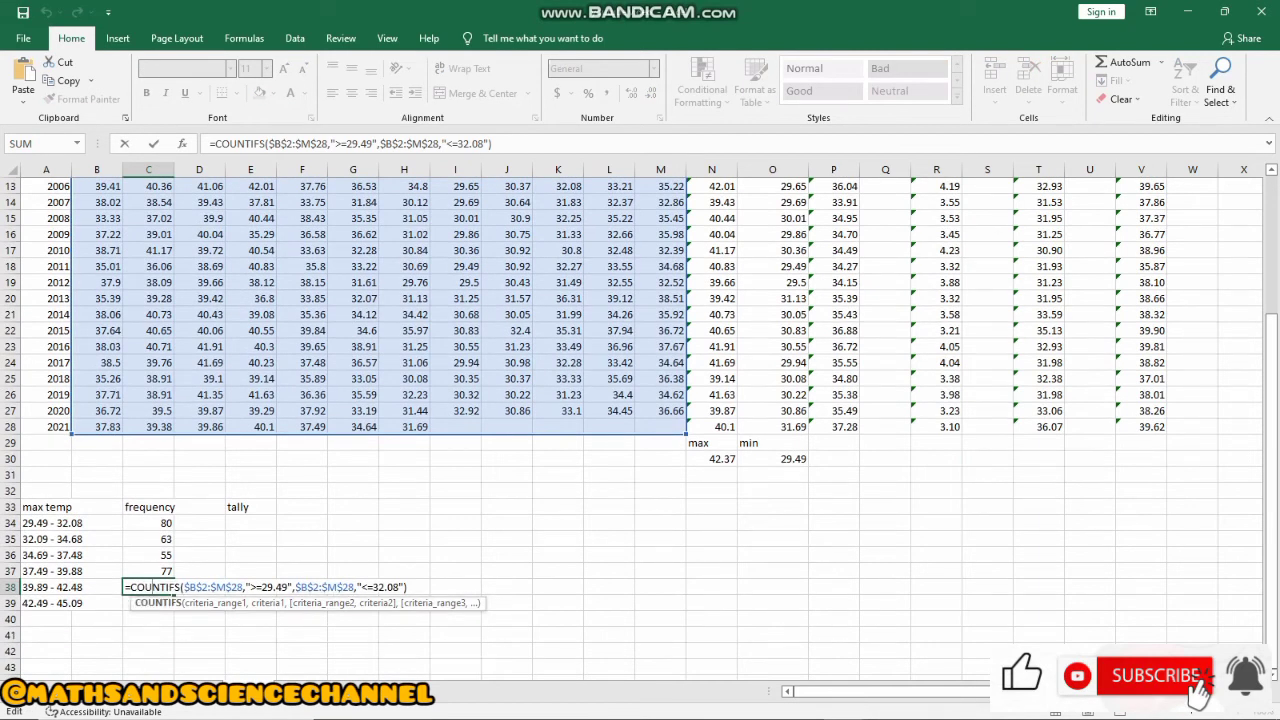
pyautogui.click(288, 587)
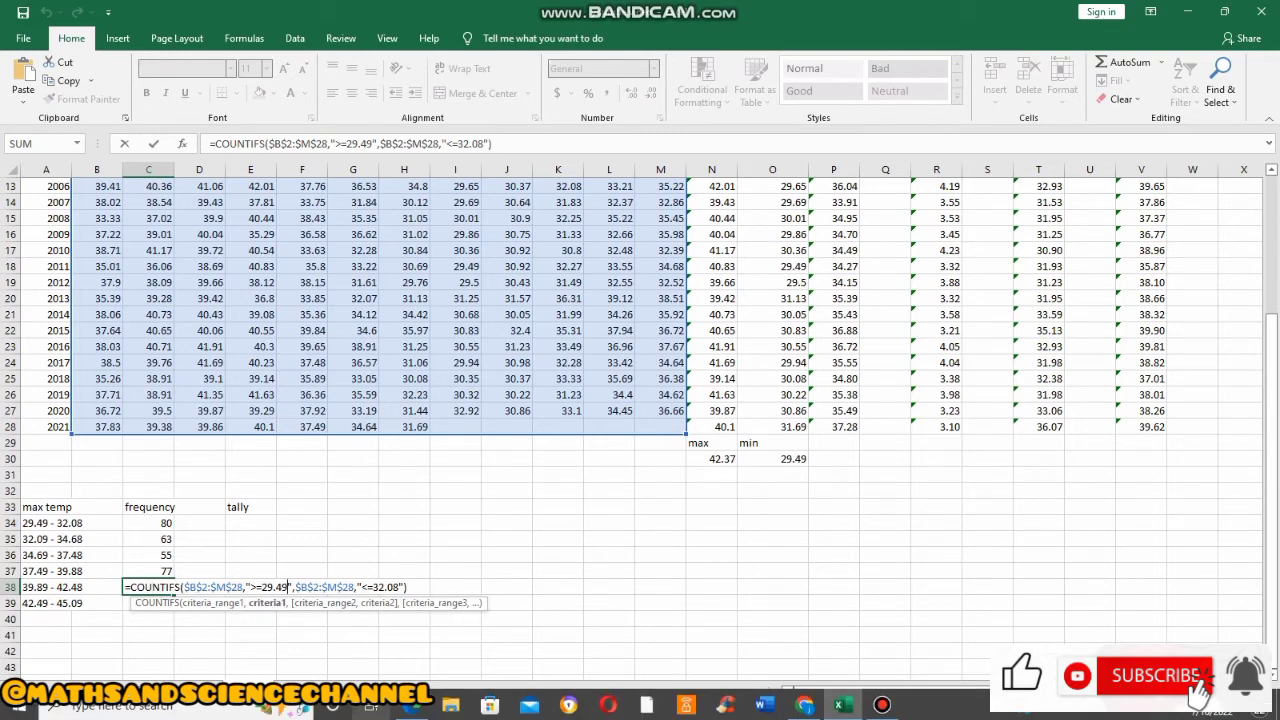
pyautogui.press('BackSpace')
pyautogui.press('BackSpace')
pyautogui.press('BackSpace')
pyautogui.press('BackSpace')
pyautogui.press('BackSpace')
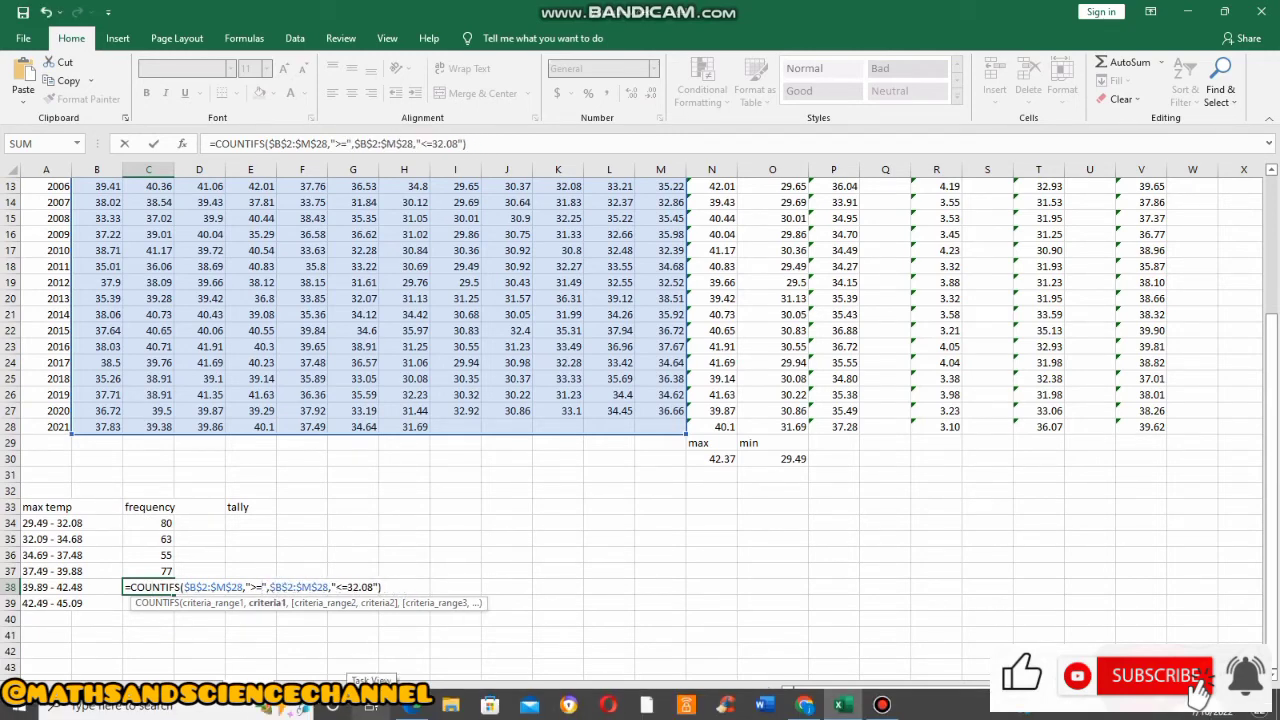
pyautogui.write('39.')
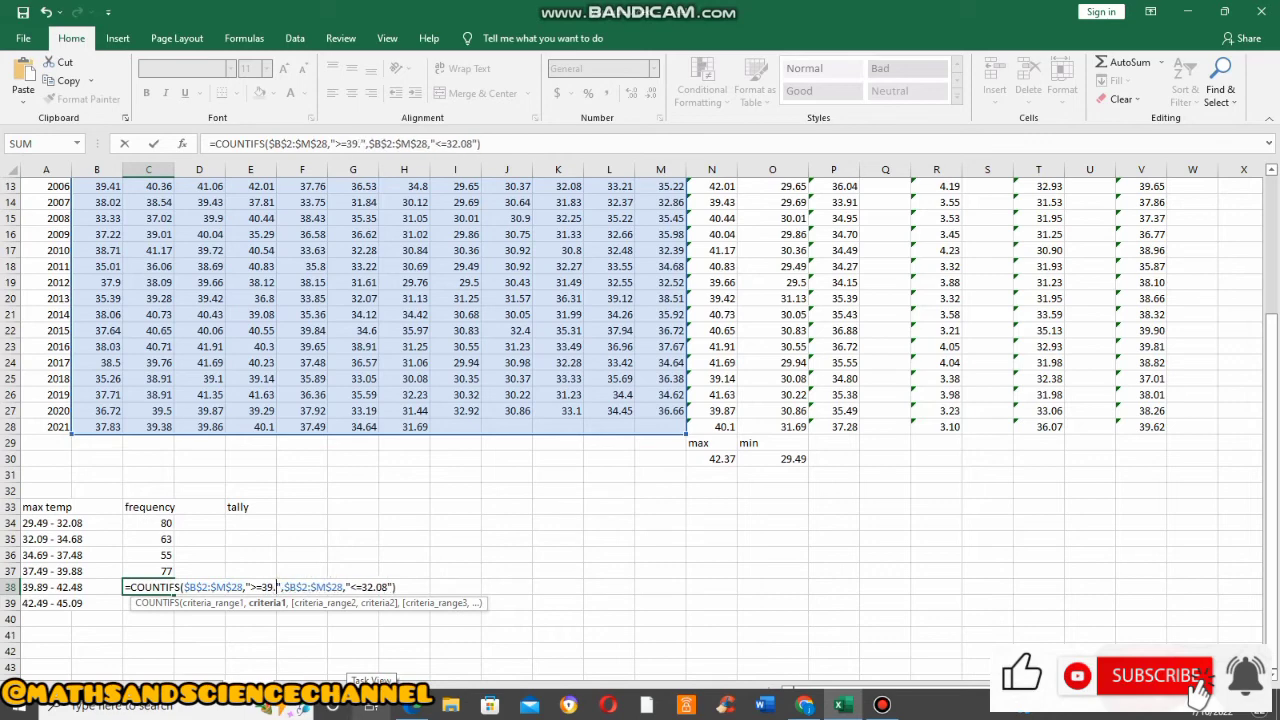
pyautogui.write('89')
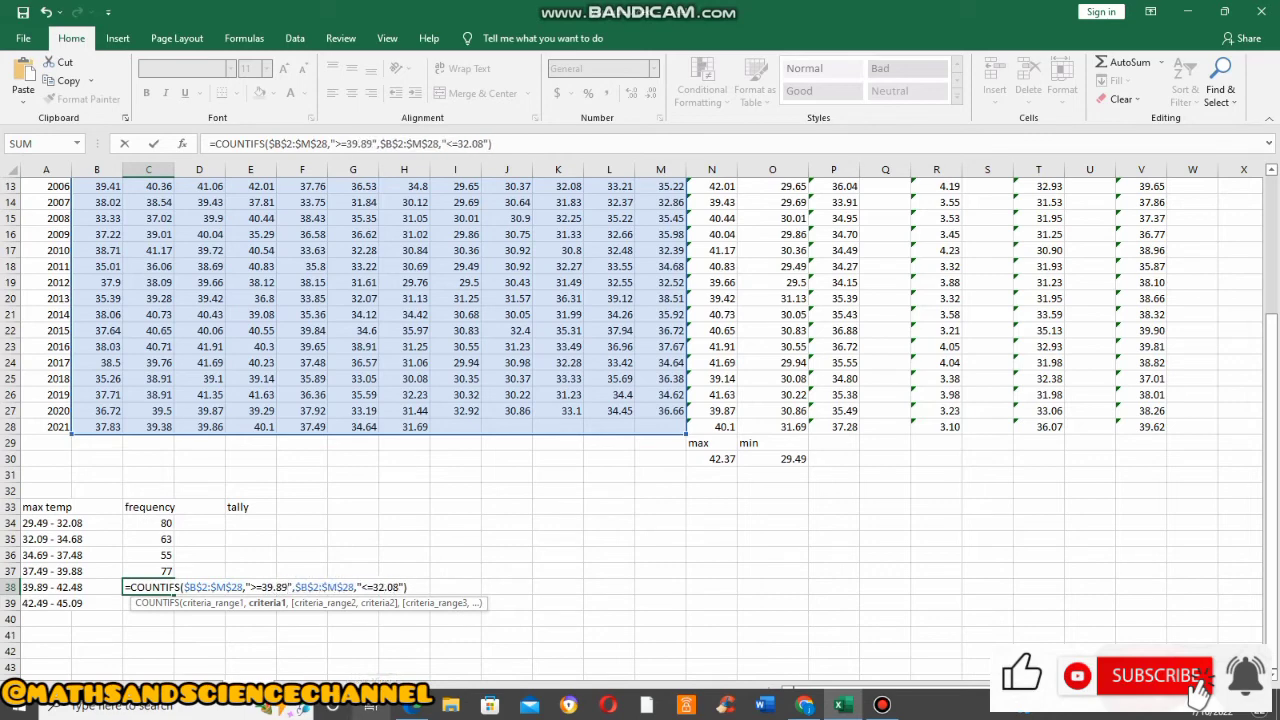
# Change the second criterion of the COUNTIFS formula in C38 to "<=42.48" and enter the formula
pyautogui.click(399, 587)
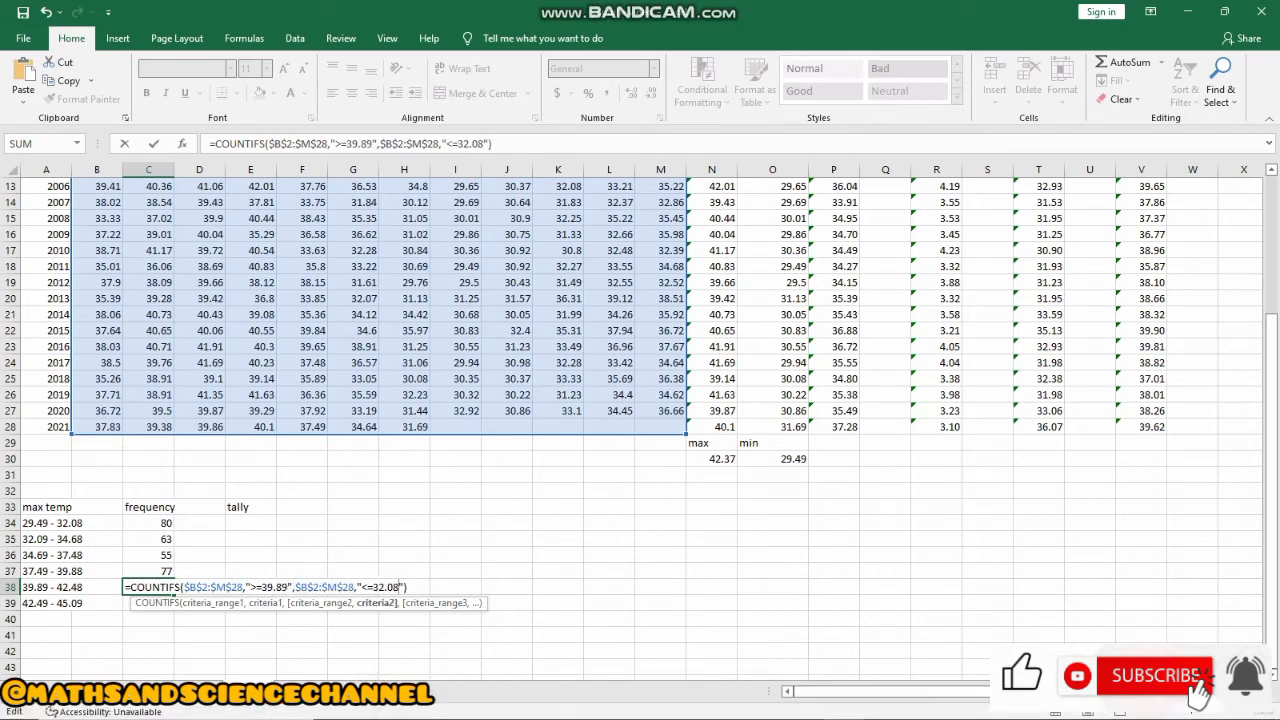
pyautogui.press('BackSpace')
pyautogui.press('BackSpace')
pyautogui.press('BackSpace')
pyautogui.press('BackSpace')
pyautogui.press('BackSpace')
pyautogui.write('42.48')
pyautogui.press('Return')
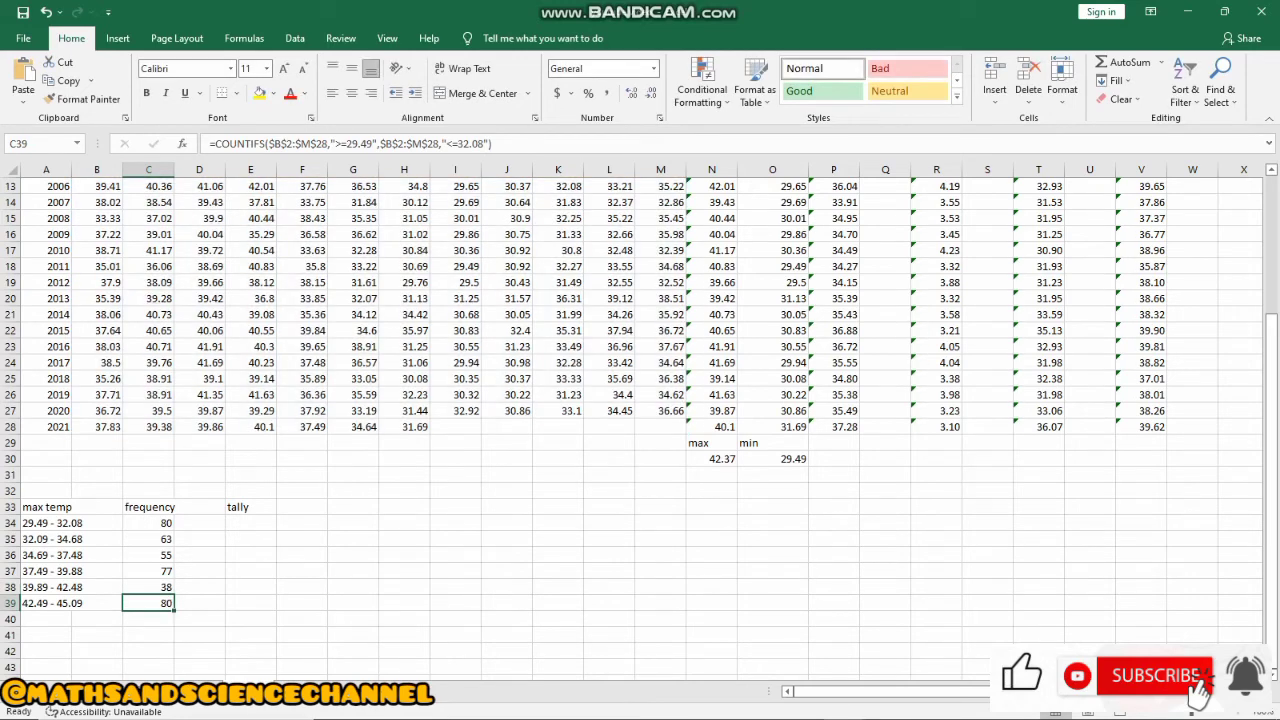
# Change the first criterion of the COUNTIFS formula in C39 to ">=42.49"
pyautogui.press('F2')
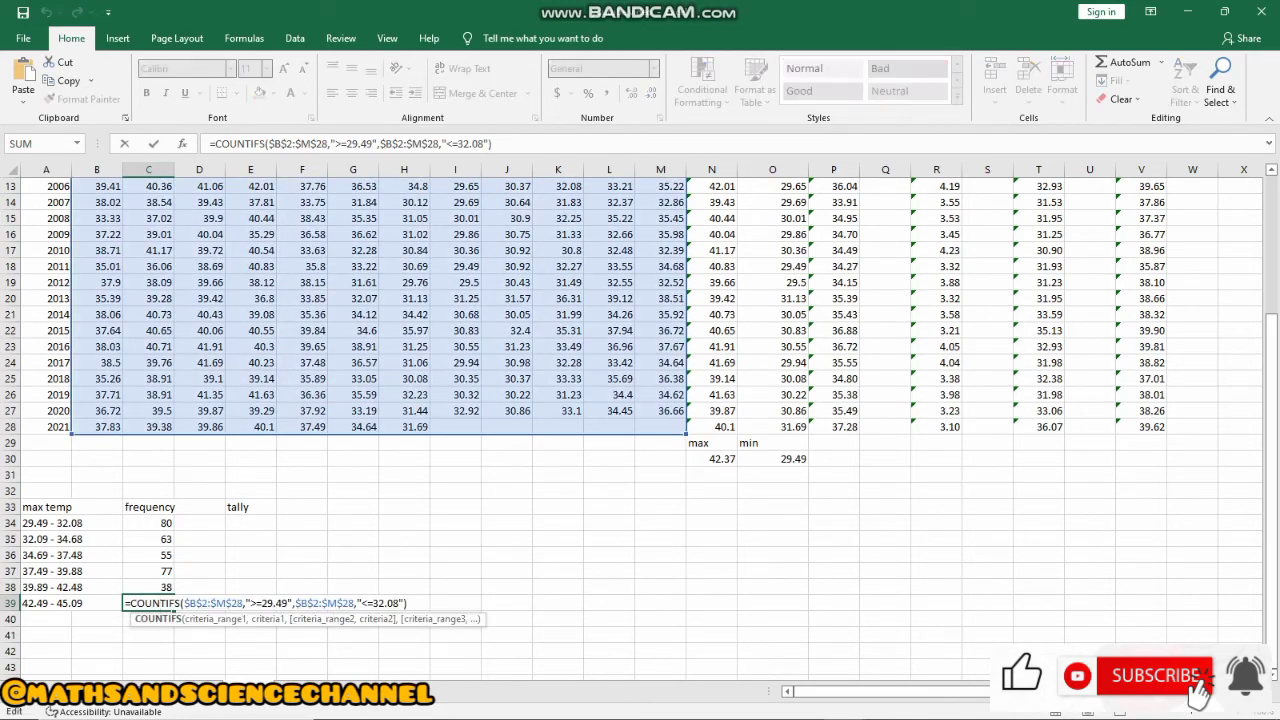
pyautogui.click(289, 603)
pyautogui.press('BackSpace')
pyautogui.press('BackSpace')
pyautogui.press('BackSpace')
pyautogui.press('BackSpace')
pyautogui.press('BackSpace')
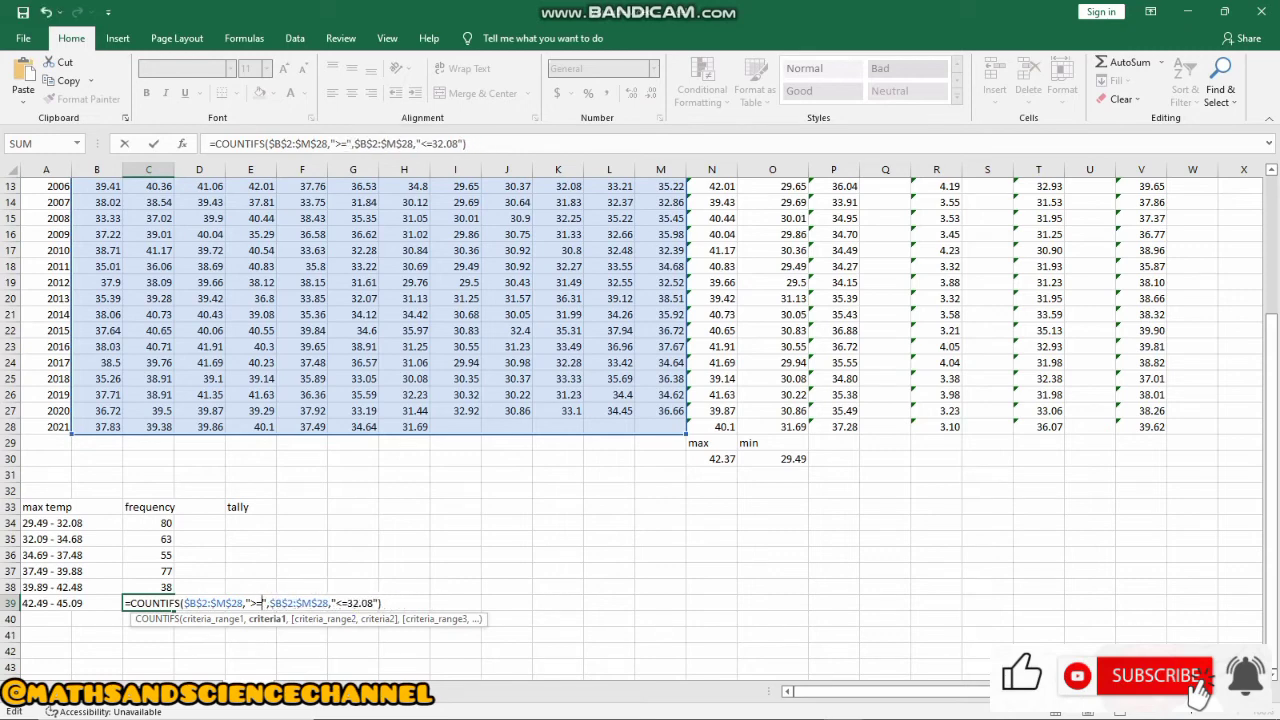
pyautogui.write('42.')
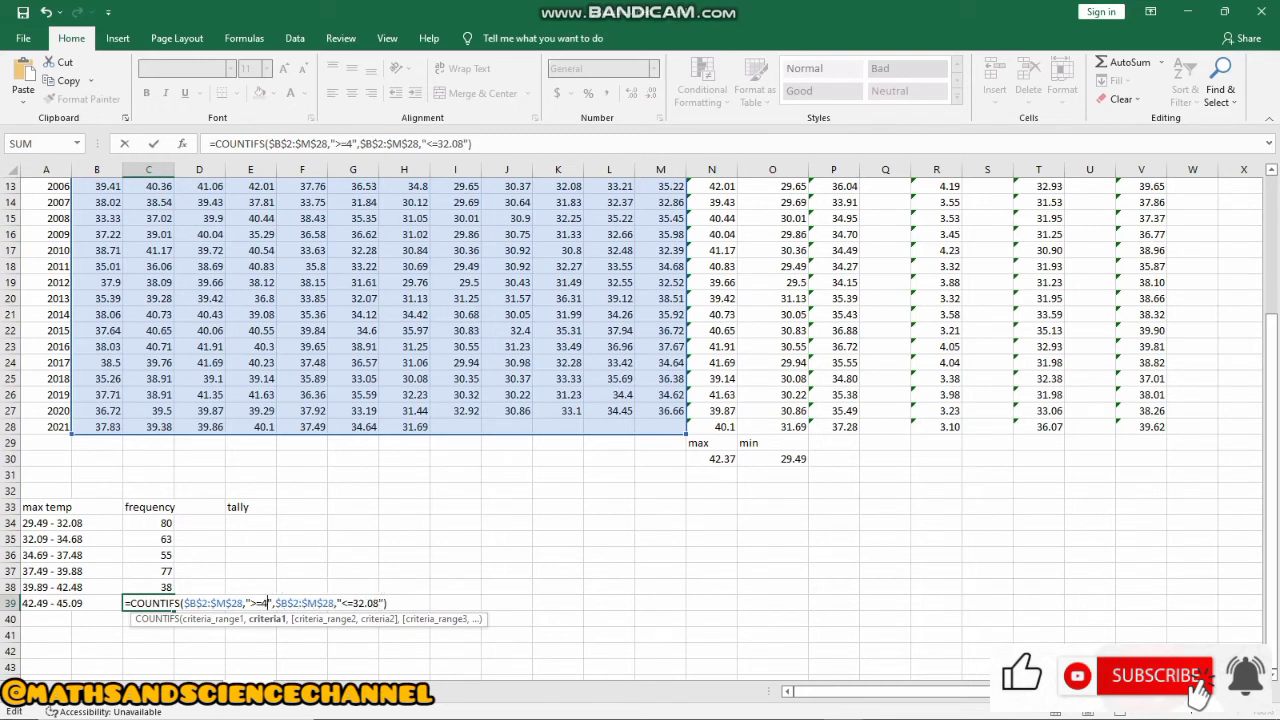
pyautogui.write('49')
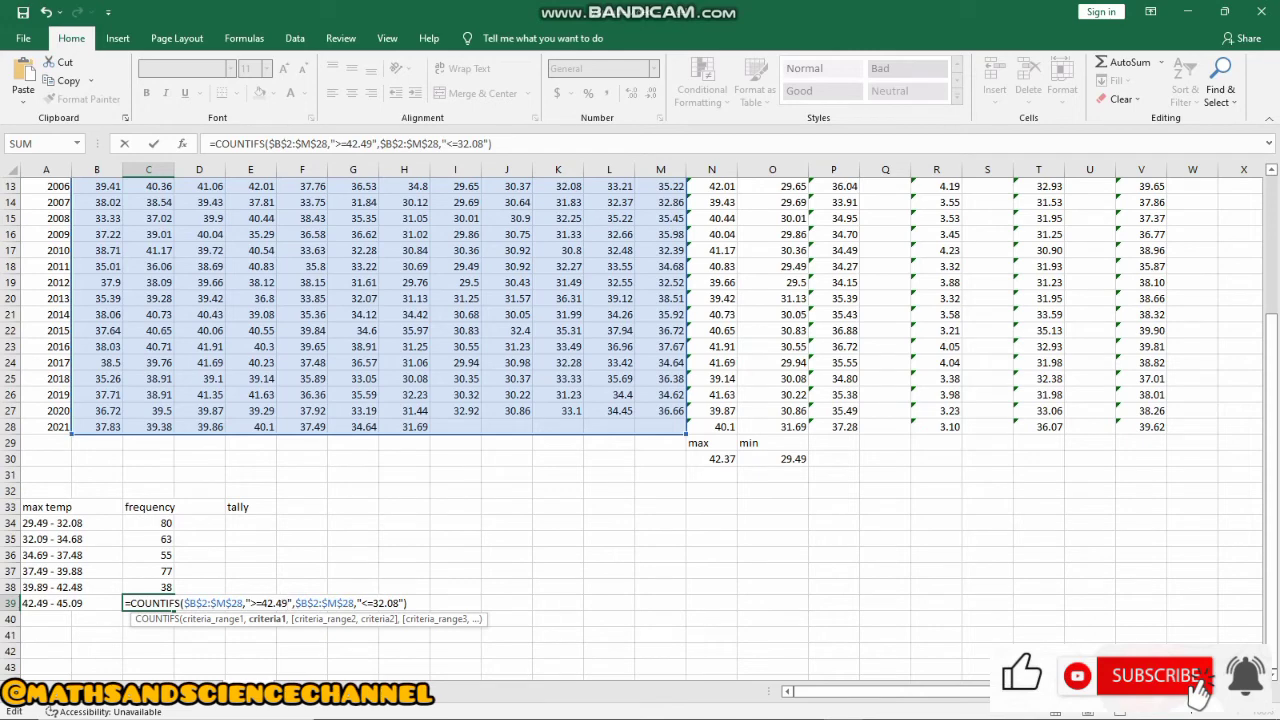
# Change the second criterion of the C39 formula to "<=45.09" and enter the formula
pyautogui.click(398, 603)
pyautogui.press('BackSpace')
pyautogui.press('BackSpace')
pyautogui.press('BackSpace')
pyautogui.press('BackSpace')
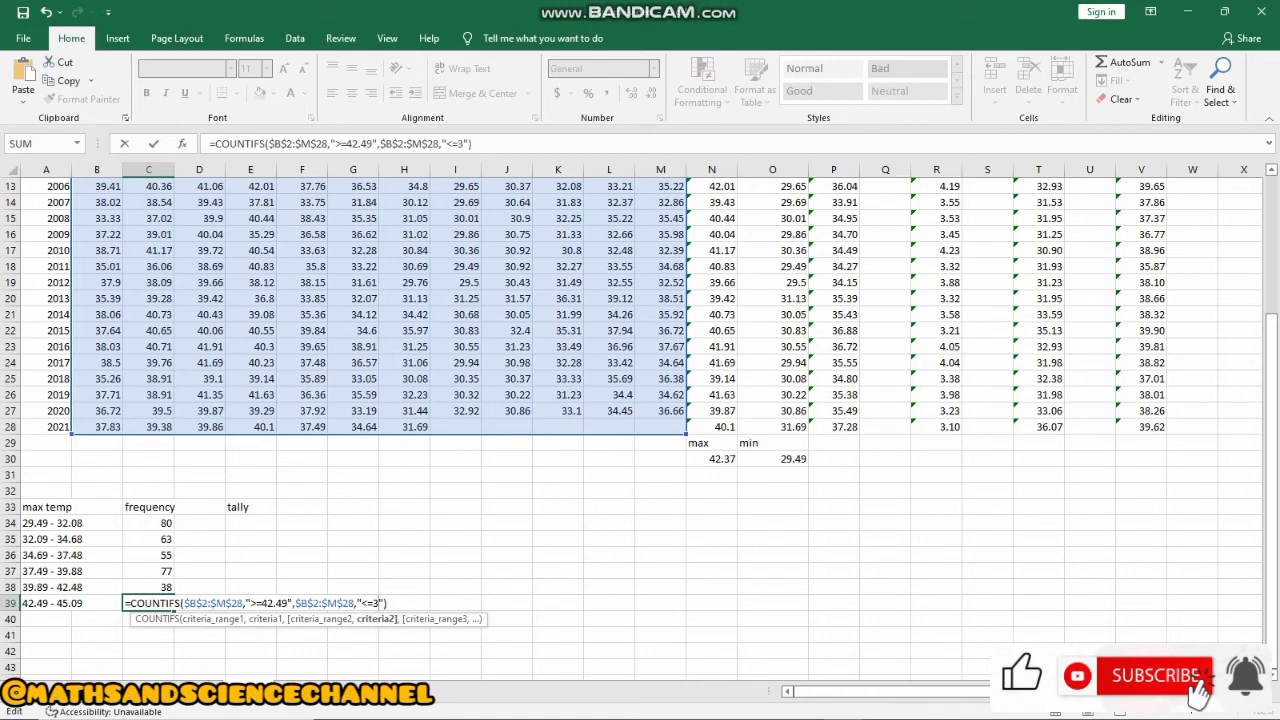
pyautogui.press('BackSpace')
pyautogui.write('45.09')
pyautogui.press('Return')
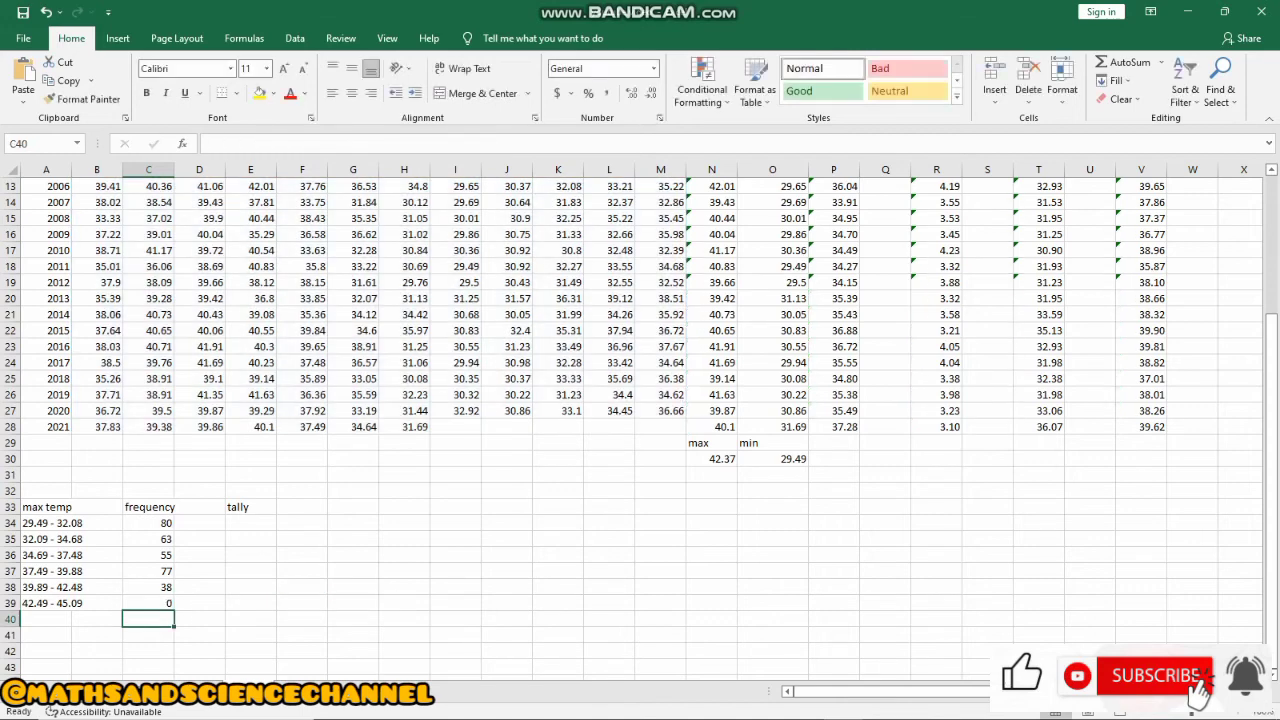
# Label cell B41 below the frequency table as "sum"
pyautogui.scroll(-1, 640, 420)
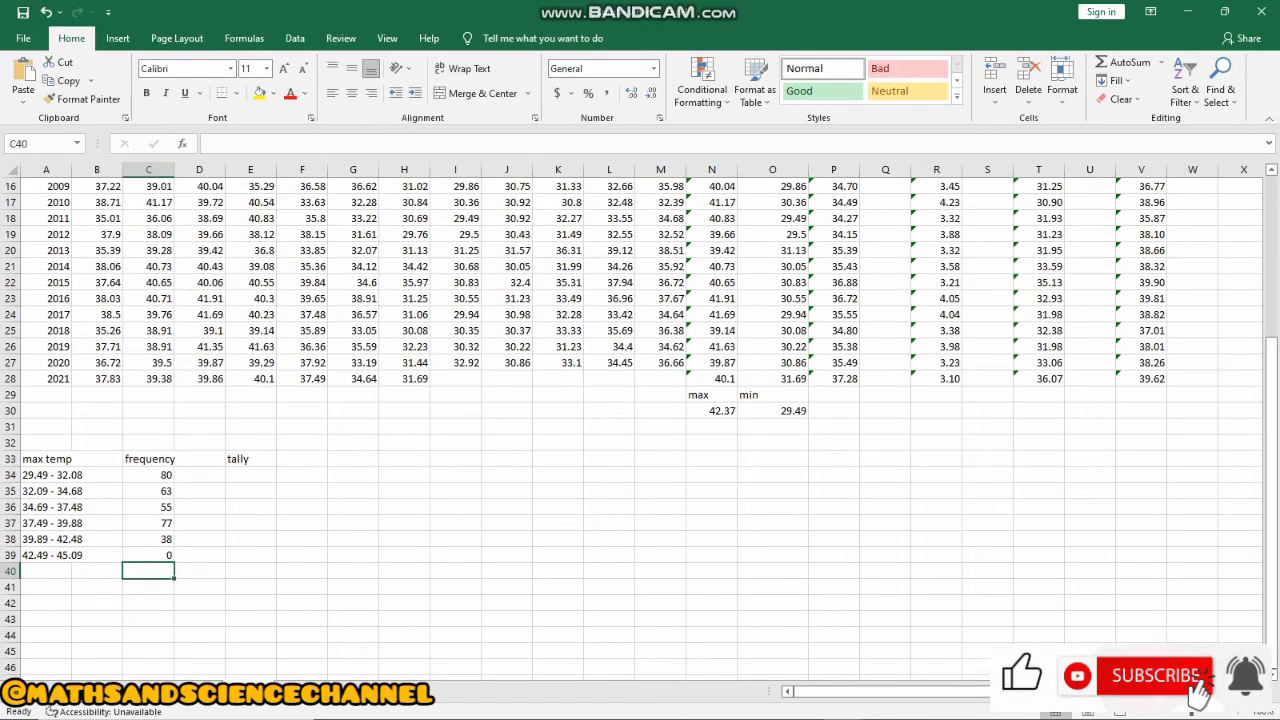
pyautogui.click(97, 587)
pyautogui.write('sum')
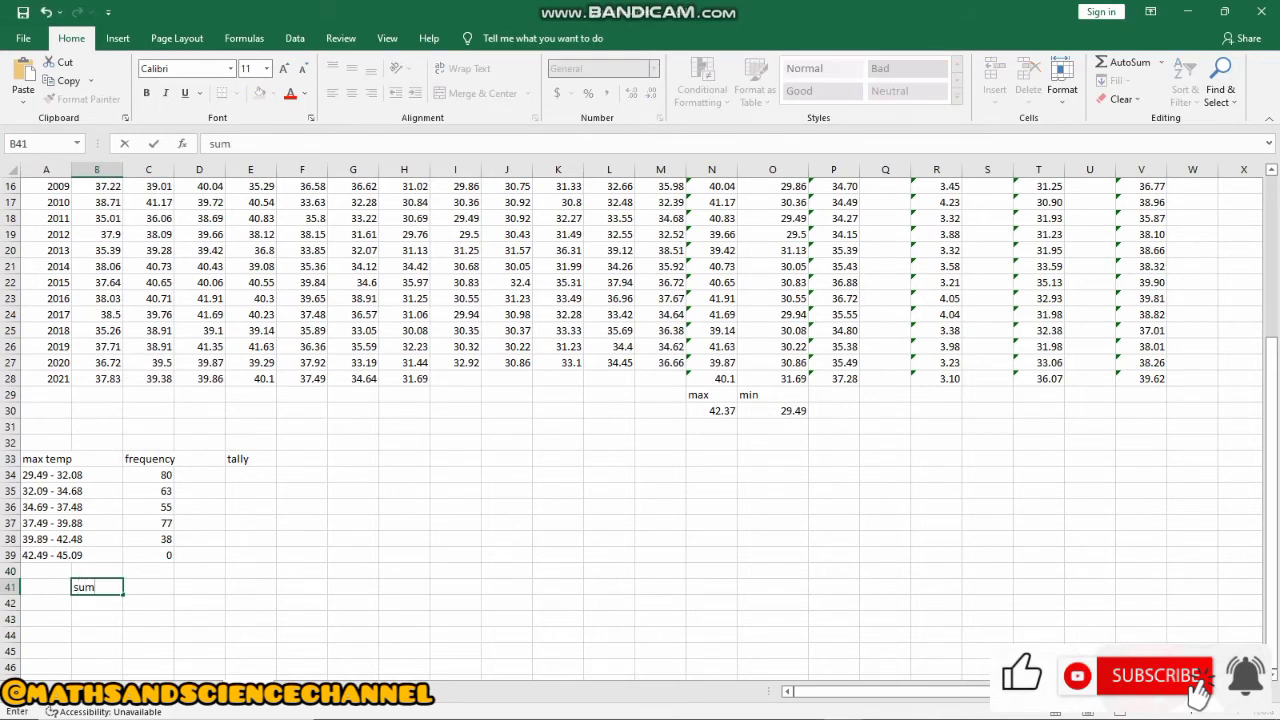
pyautogui.press('Tab')
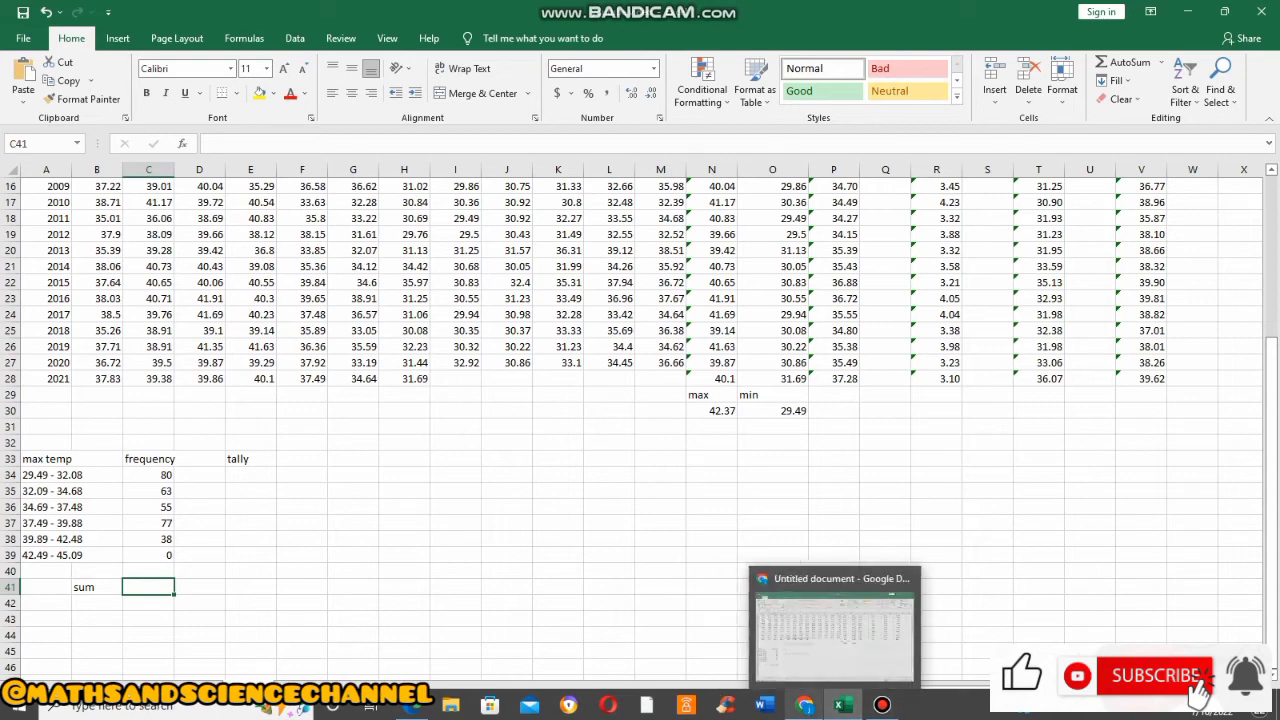
# Switch to the Google Docs notes and examine each part of the expected observation count calculation starting with 12*27
pyautogui.click(805, 705)
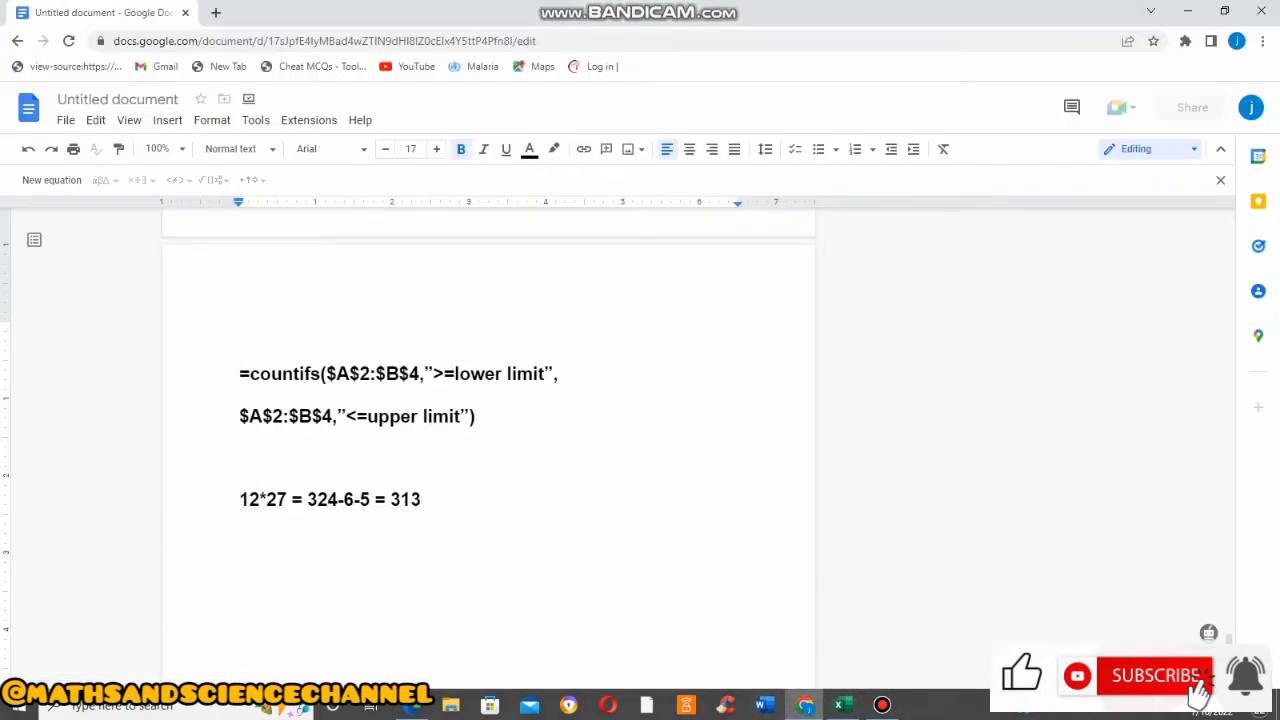
pyautogui.moveTo(240, 500); pyautogui.dragTo(287, 500)
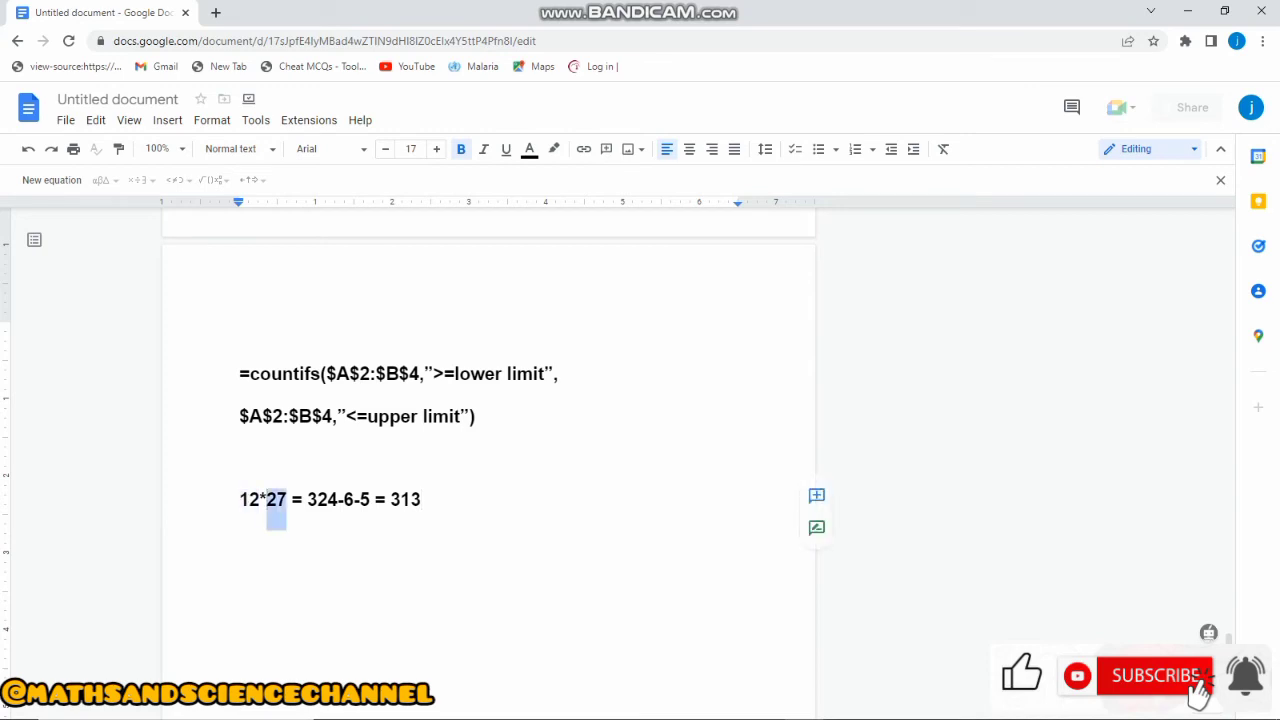
pyautogui.click(240, 500)
pyautogui.moveTo(307, 500); pyautogui.dragTo(338, 500)
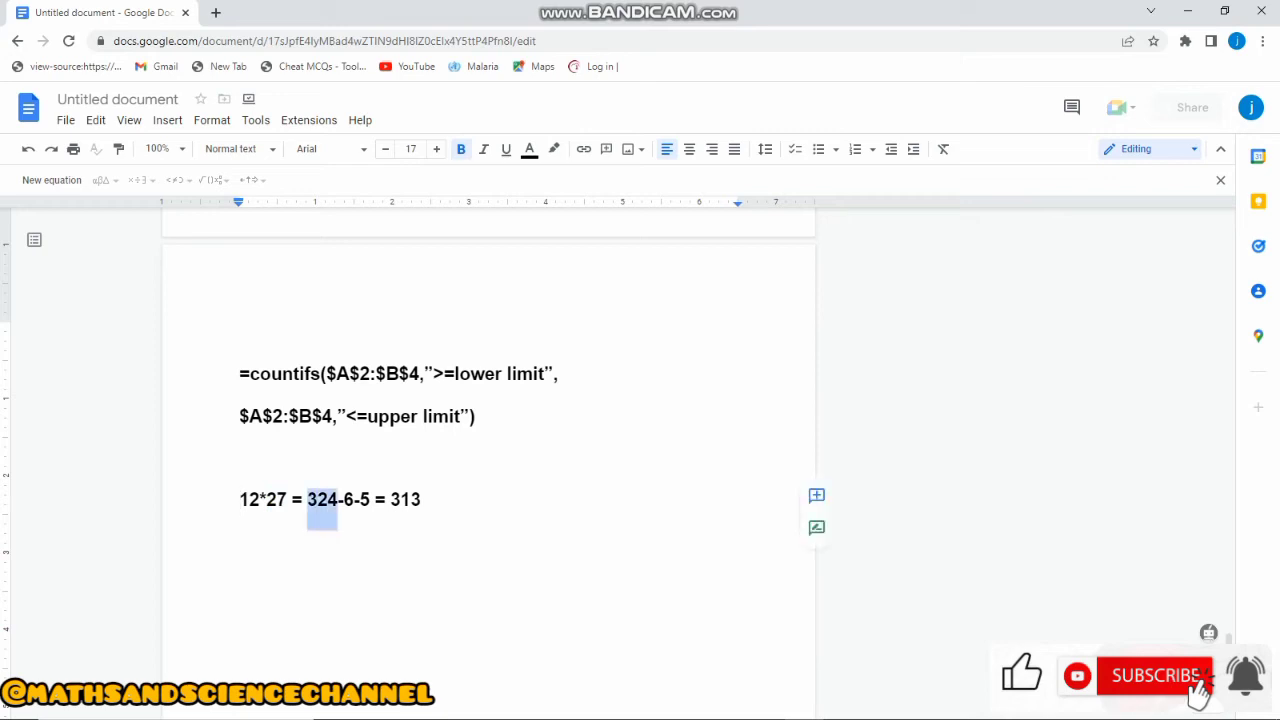
pyautogui.click(344, 500)
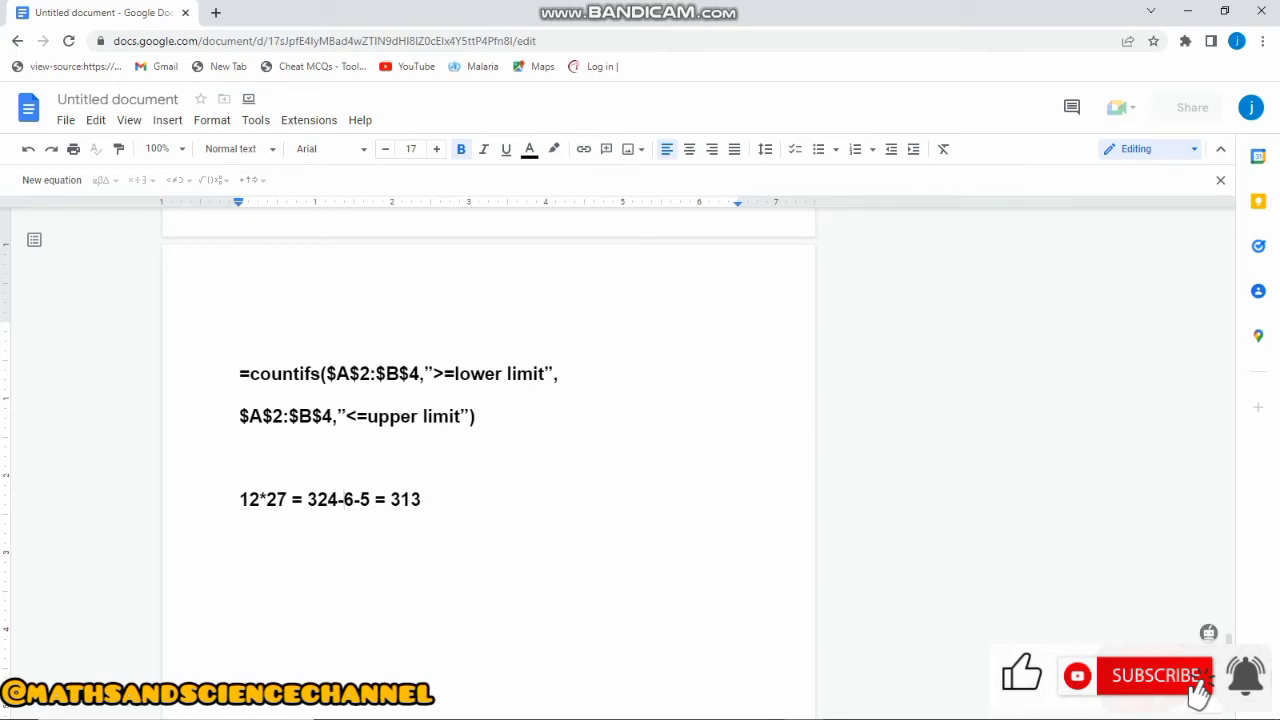
pyautogui.hotkey('shift', 'Right')
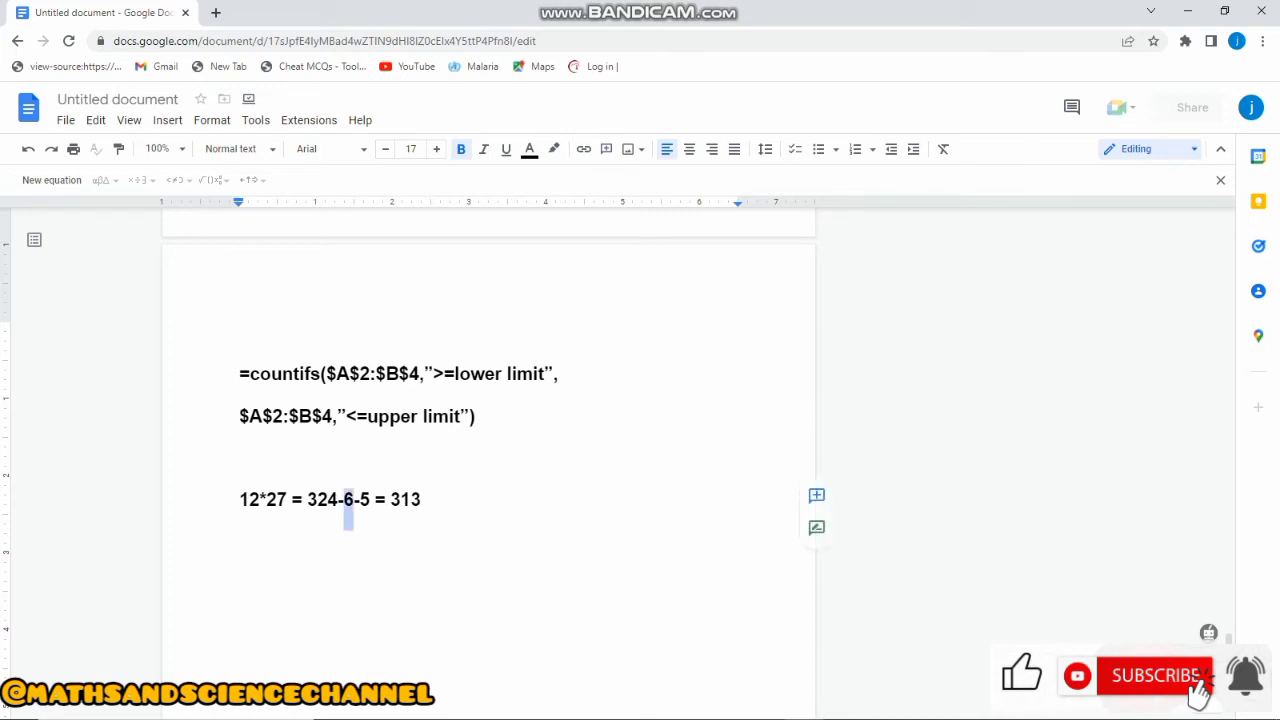
pyautogui.press('Right')
pyautogui.press('Right')
pyautogui.press('Right')
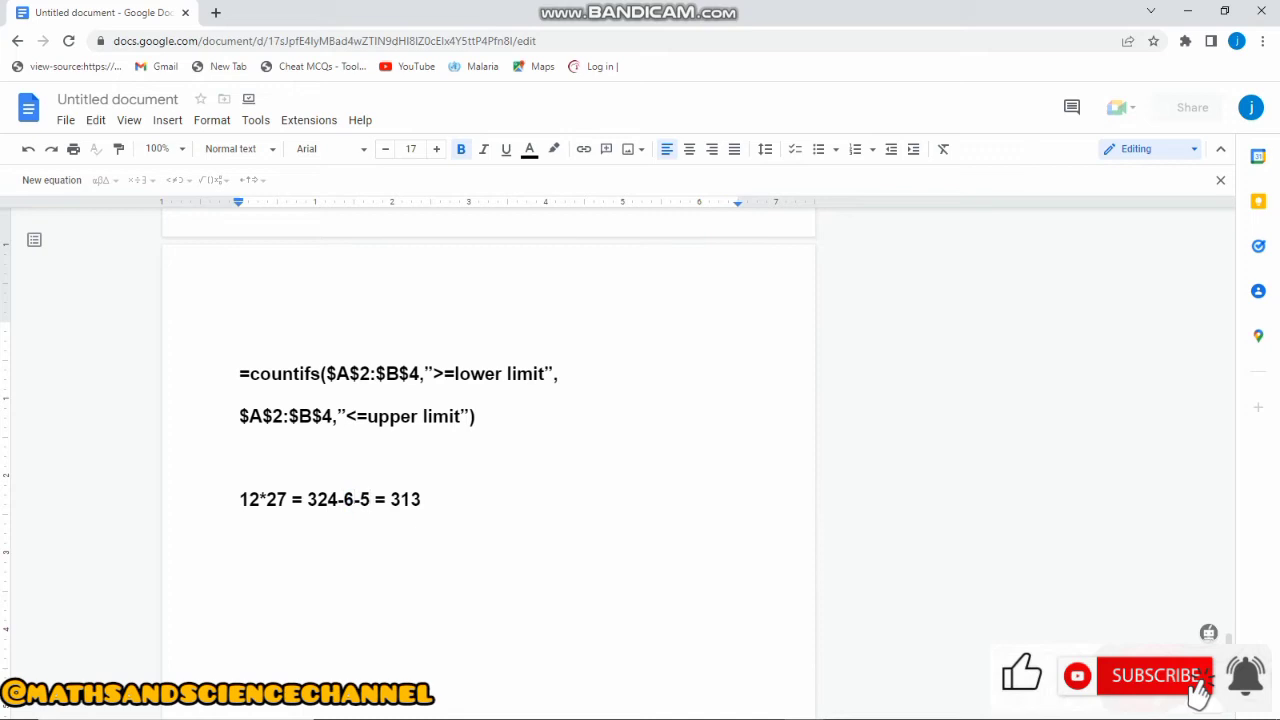
pyautogui.hotkey('shift', 'Left')
pyautogui.hotkey('shift', 'Right')
pyautogui.press('Right')
pyautogui.press('Right')
pyautogui.press('Right')
pyautogui.hotkey('shift', 'Right')
pyautogui.hotkey('shift', 'Right')
pyautogui.hotkey('shift', 'Right')
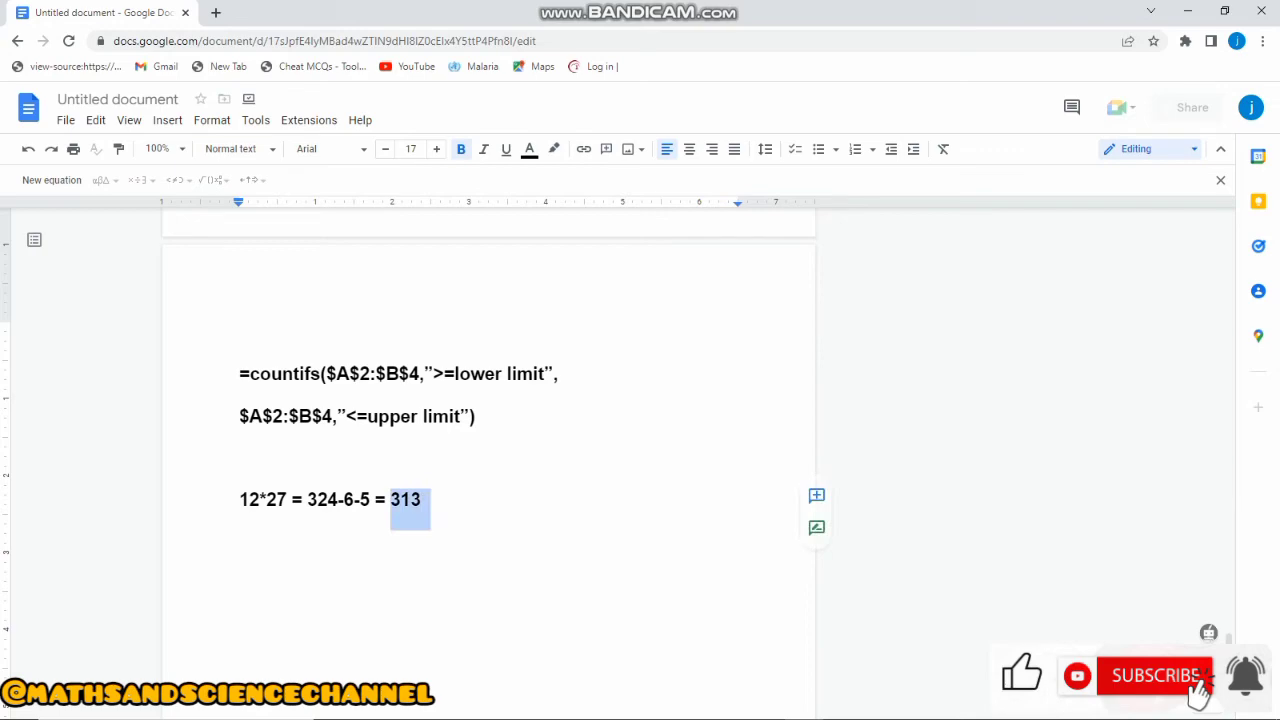
pyautogui.press('Right')
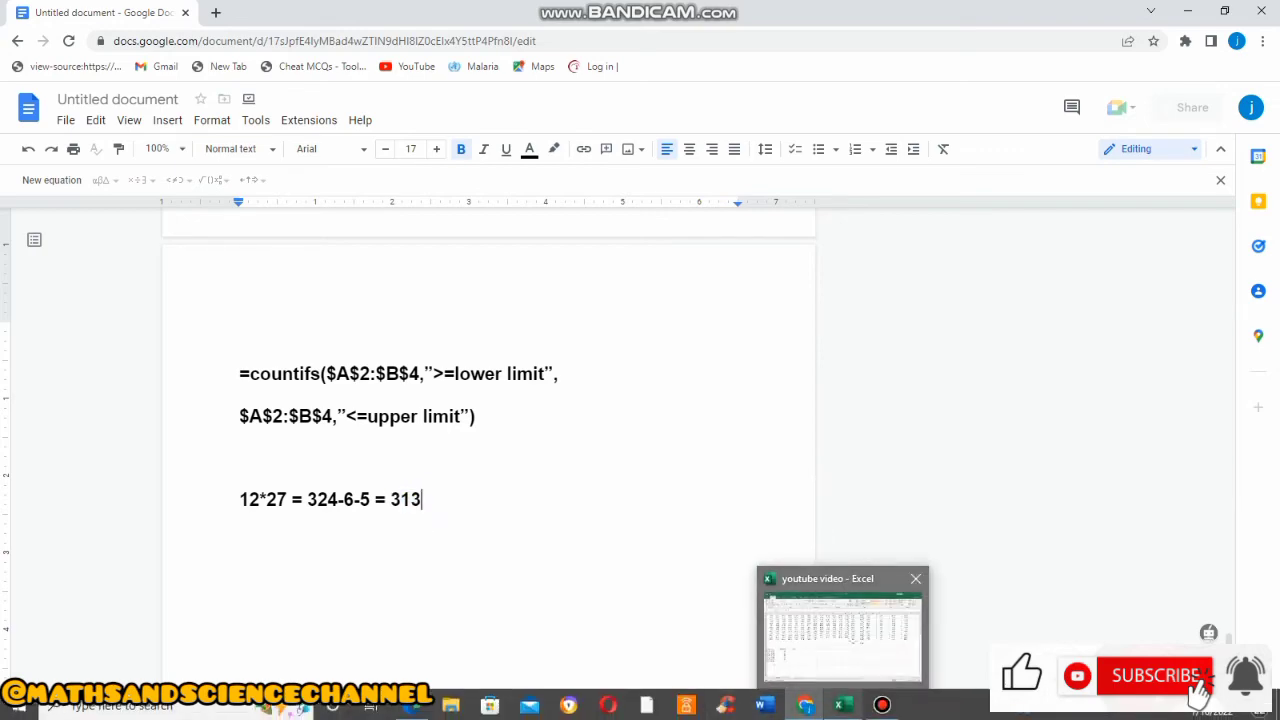
# Switch back to the Excel workbook and total the class frequencies in C41 with =SUM(C34:C39)
pyautogui.click(843, 705)
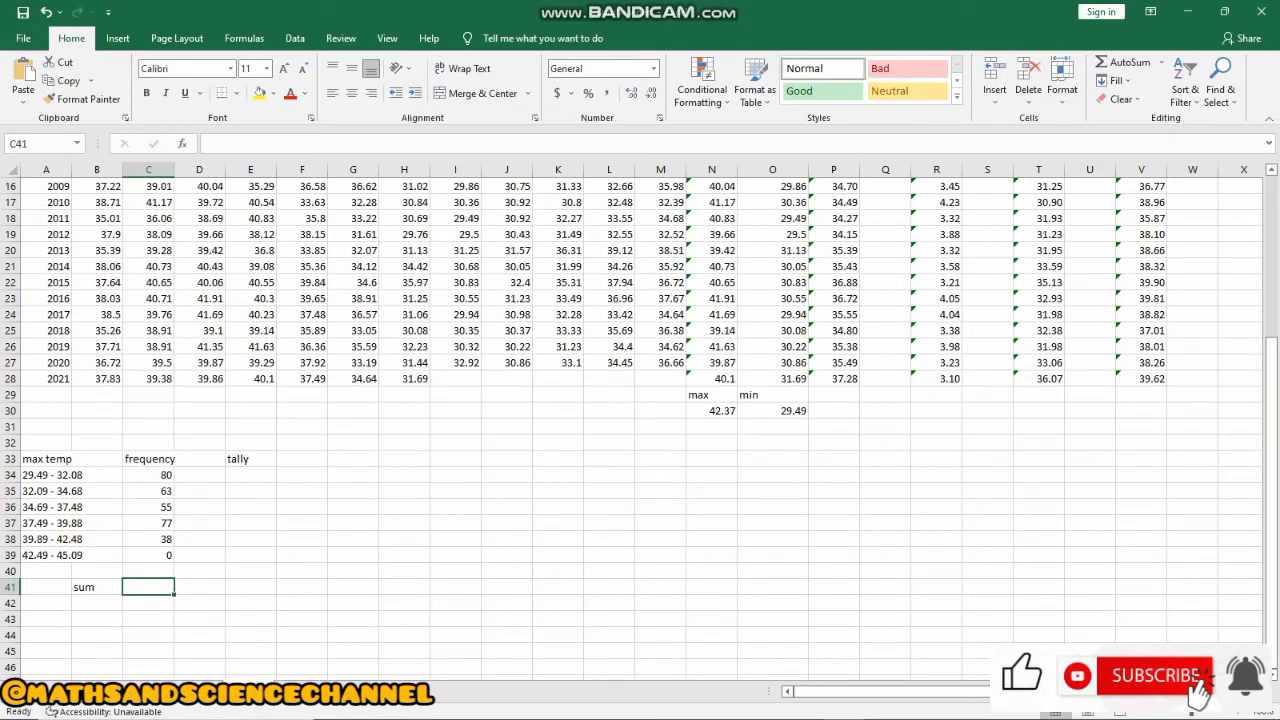
pyautogui.moveTo(148, 475); pyautogui.dragTo(148, 555)
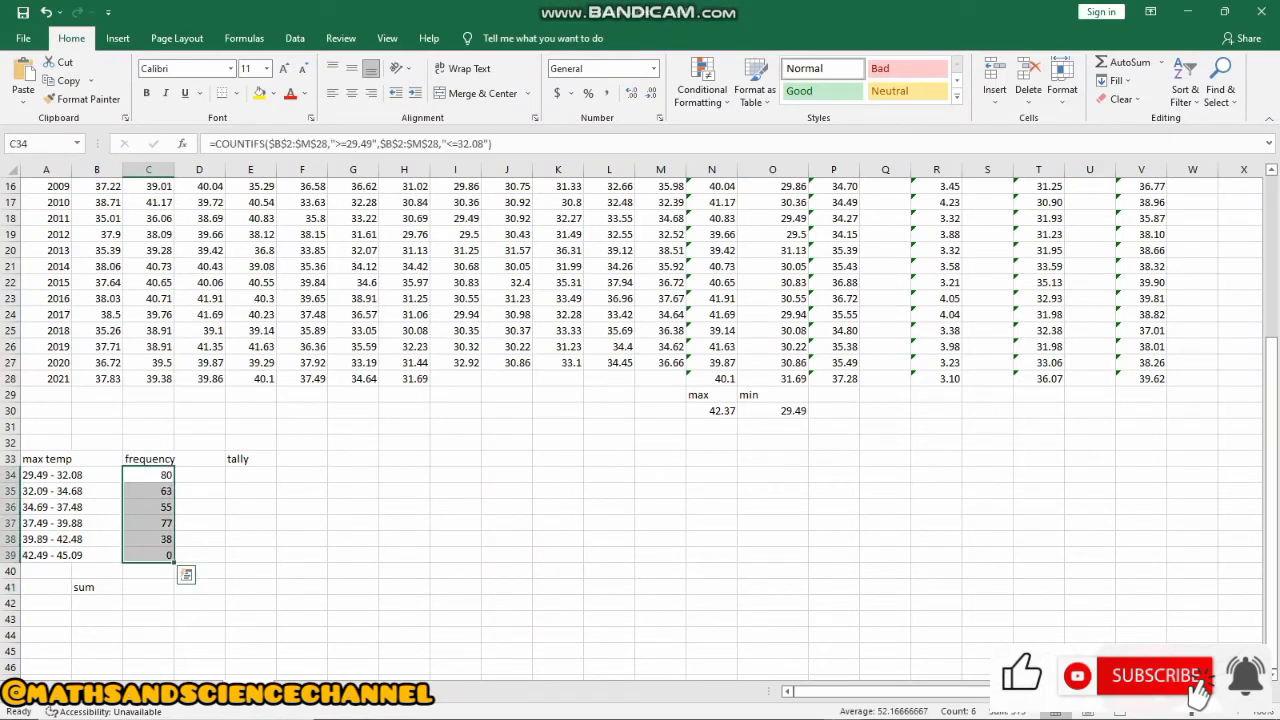
pyautogui.doubleClick(148, 587)
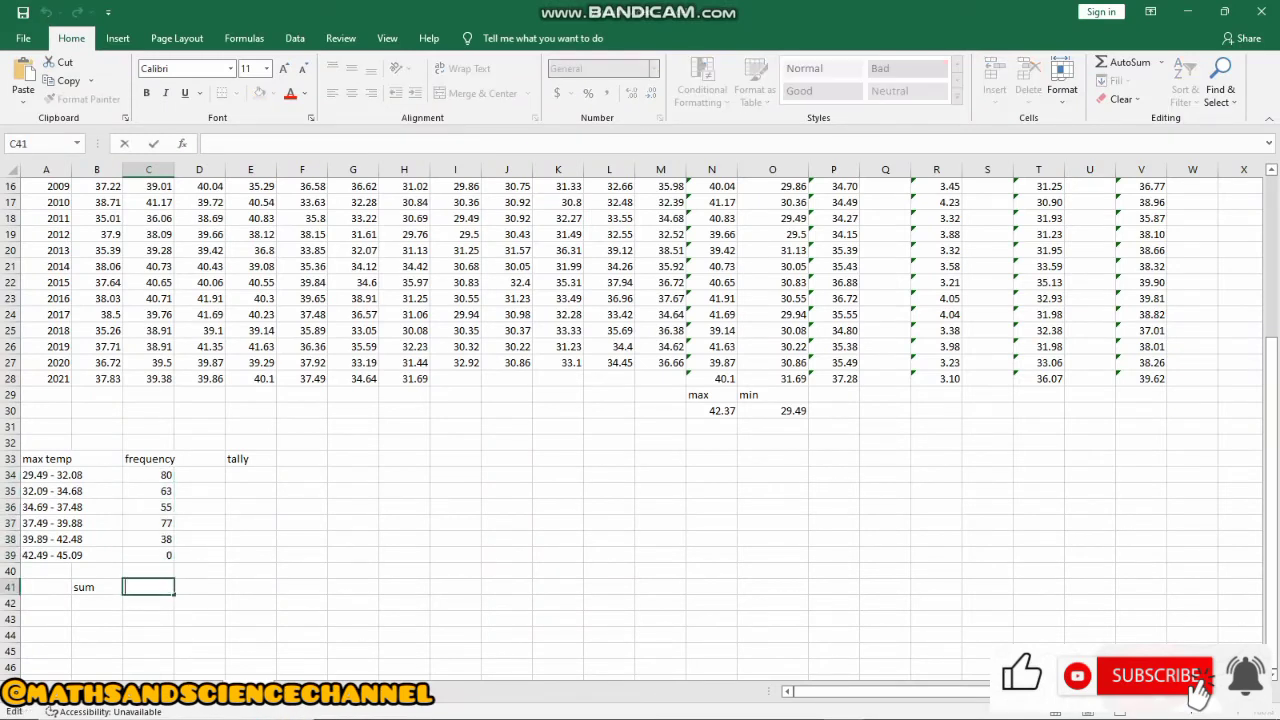
pyautogui.write('=su')
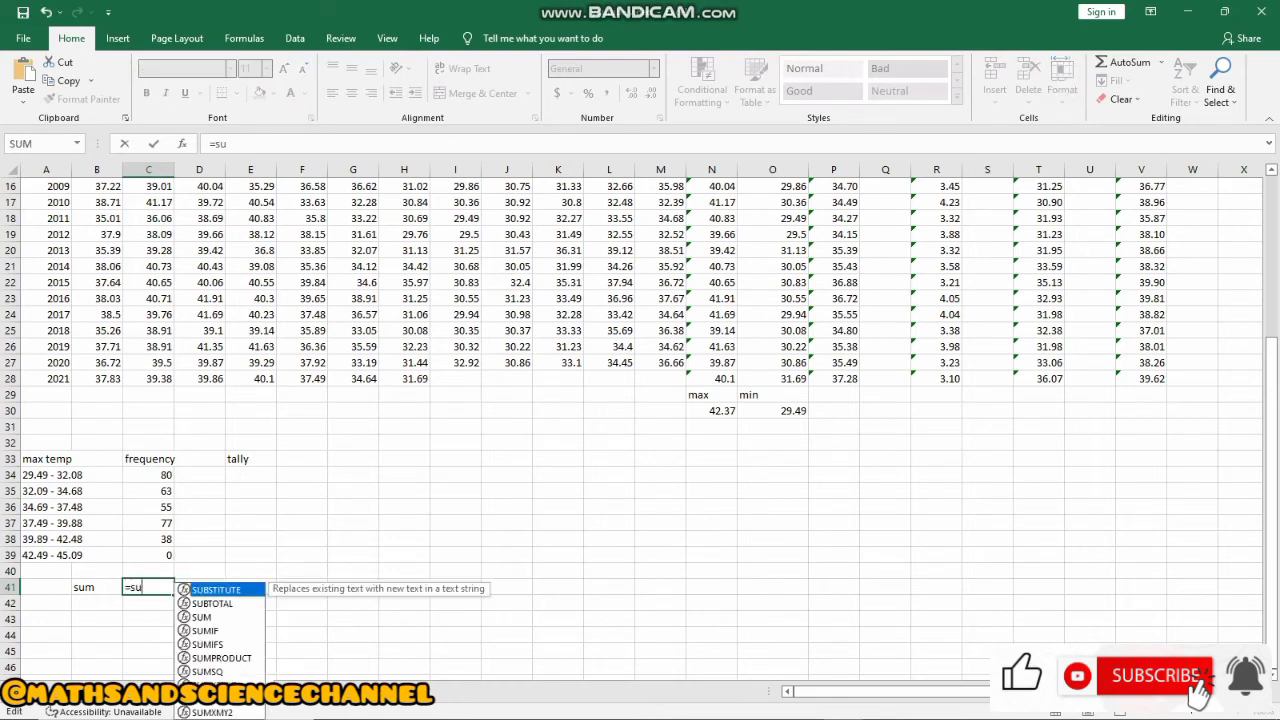
pyautogui.write('m(')
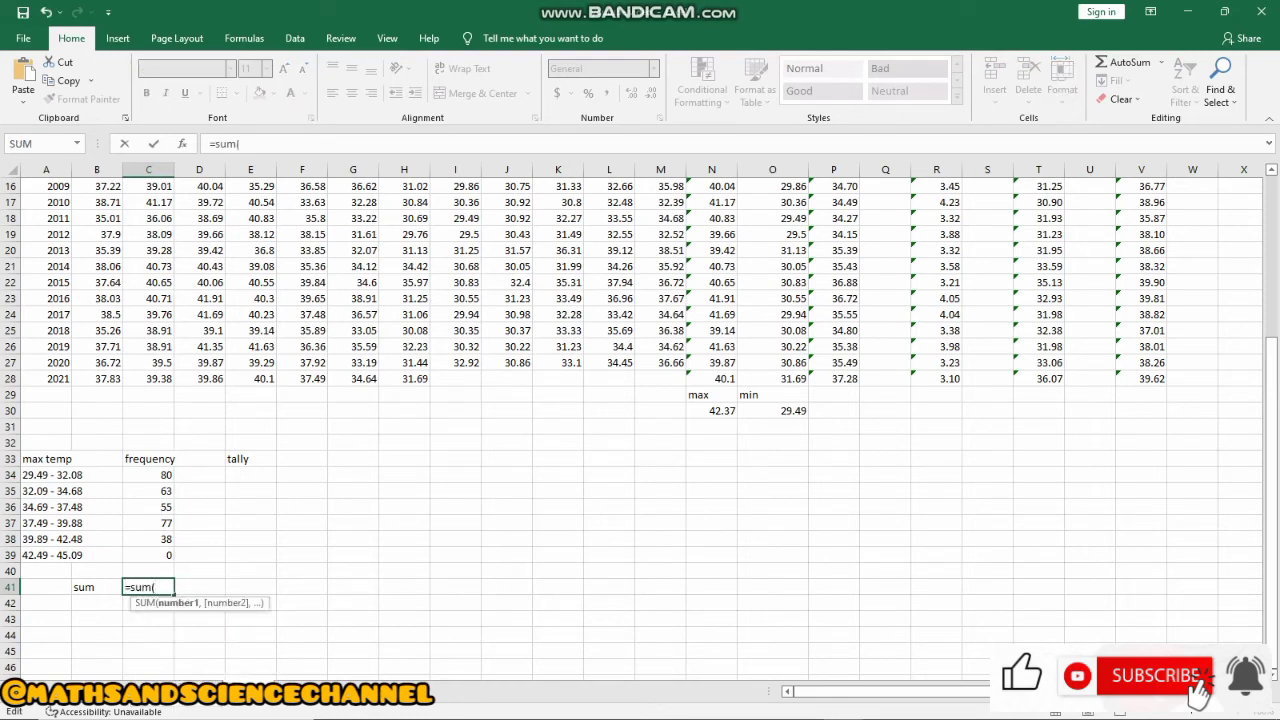
pyautogui.moveTo(148, 474); pyautogui.dragTo(148, 554)
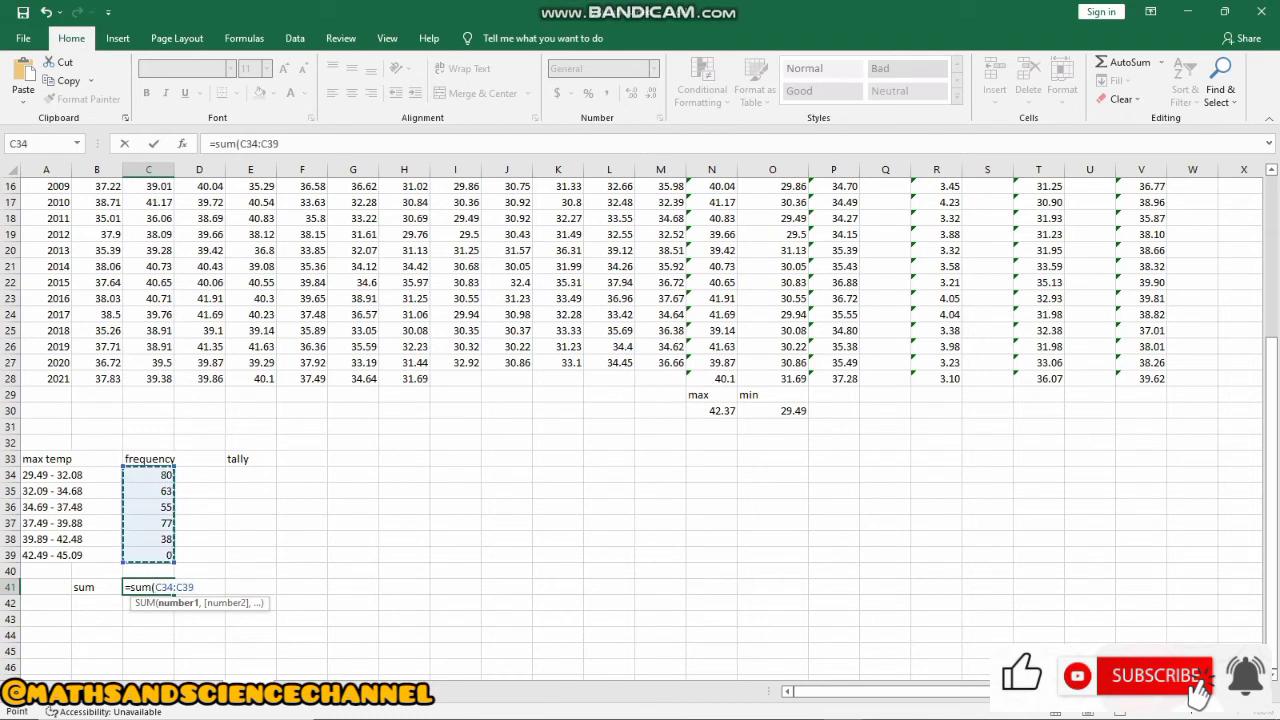
pyautogui.write(')')
pyautogui.press('Return')
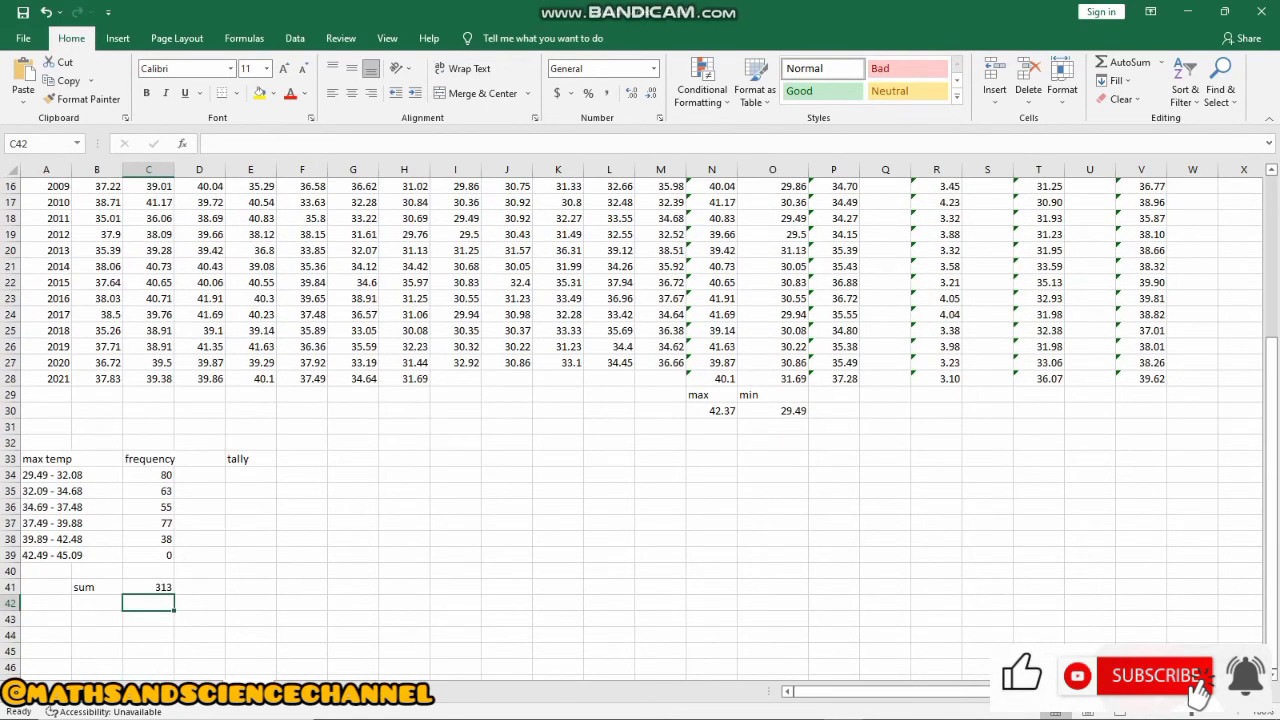
# Examine the monthly temperature data, the frequency total formula in C41, and the COUNTIFS formulas in C34 and C36
pyautogui.scroll(1, 640, 420)
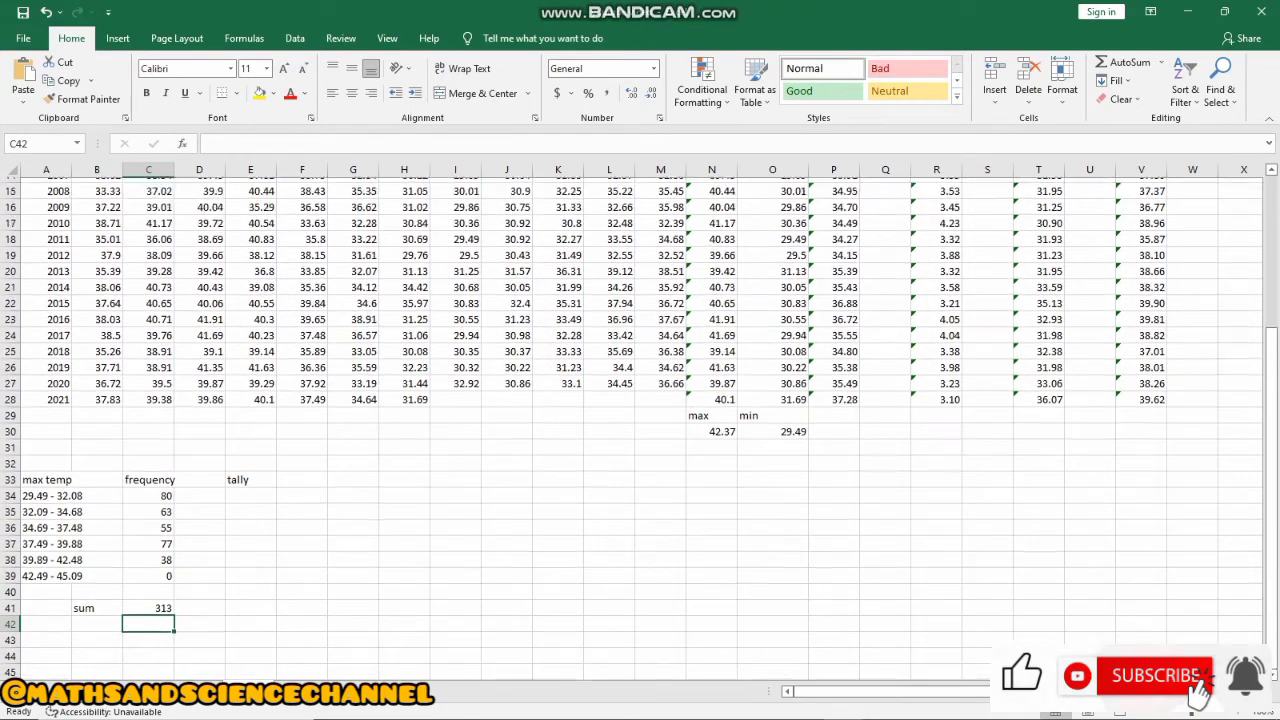
pyautogui.scroll(1, 640, 420)
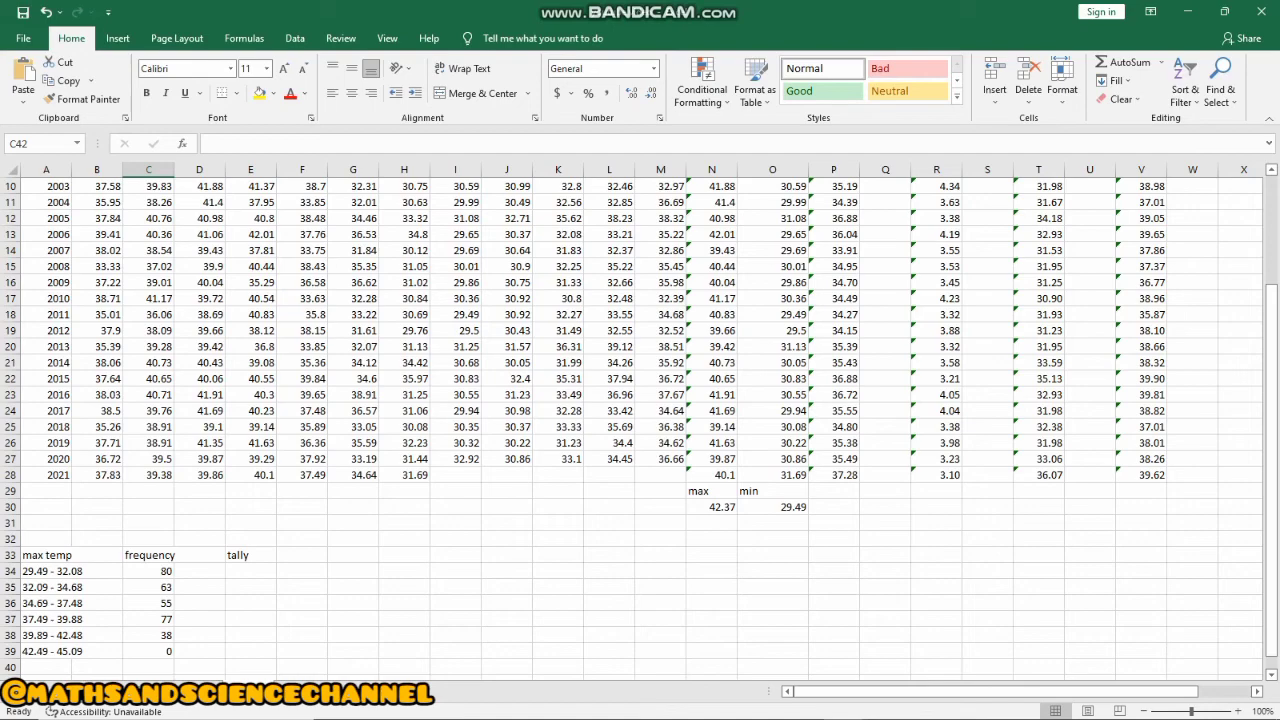
pyautogui.scroll(-2, 640, 428)
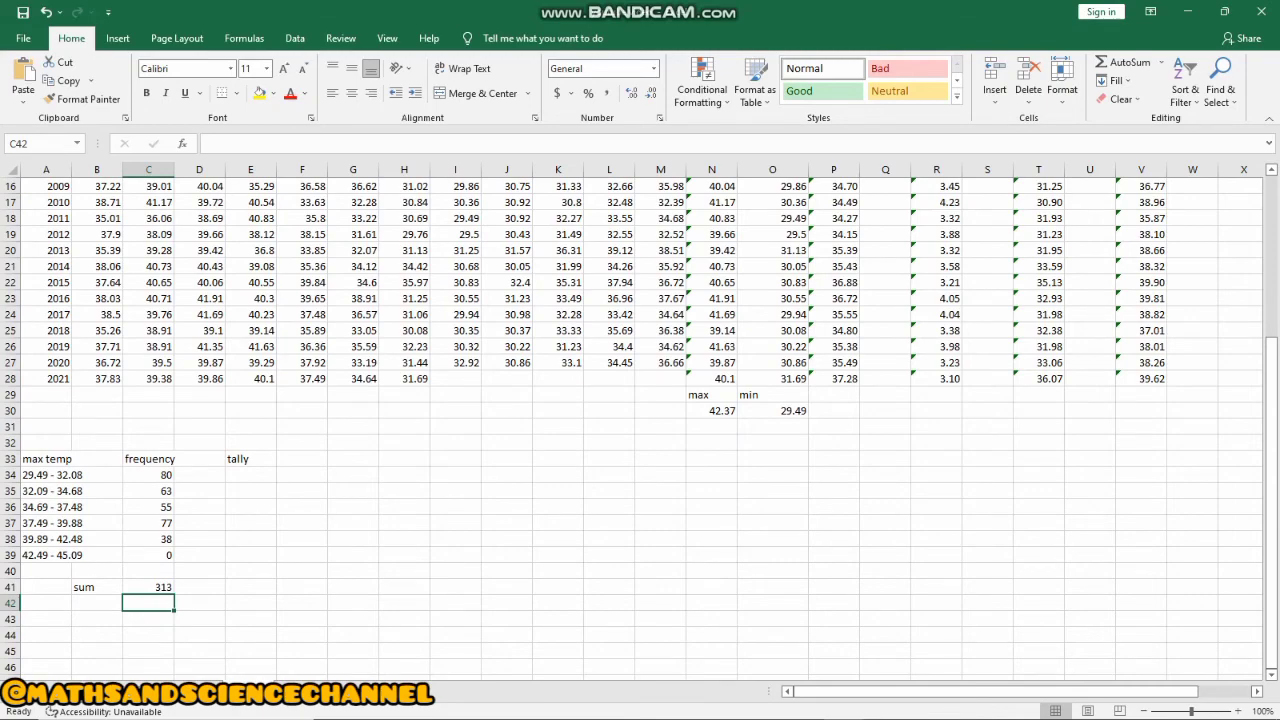
pyautogui.scroll(5, 640, 428)
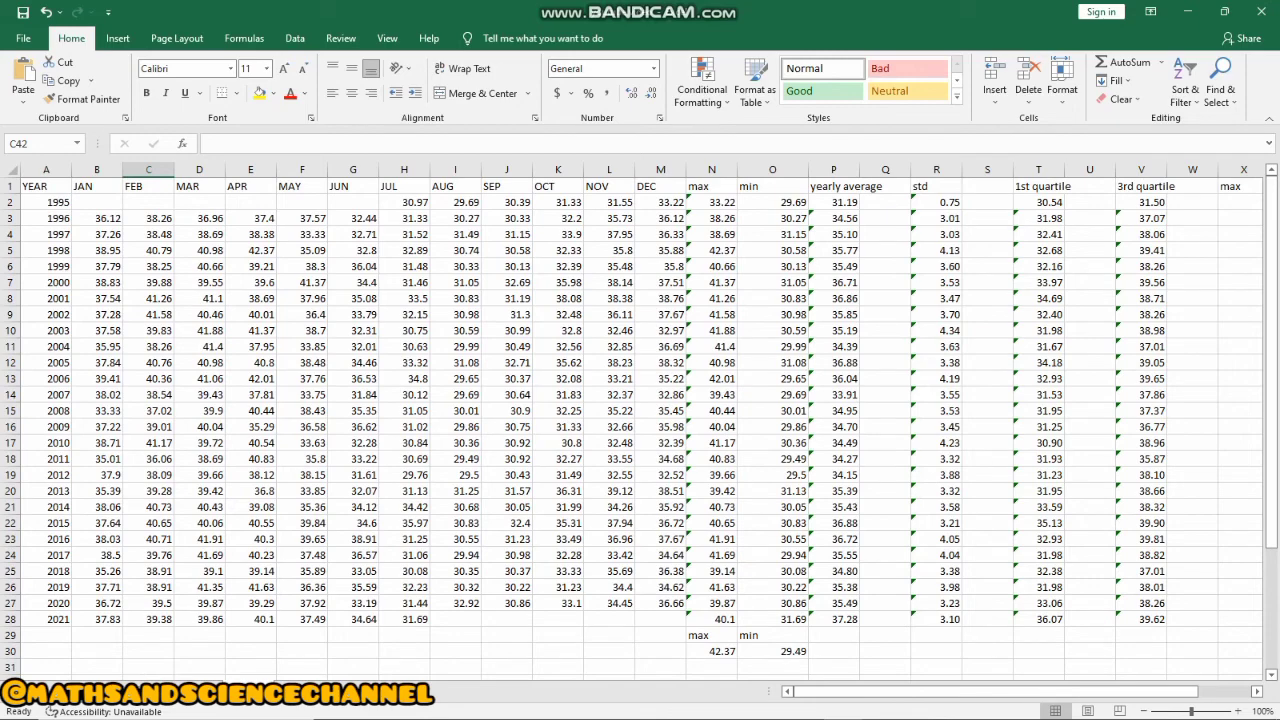
pyautogui.scroll(-4, 640, 428)
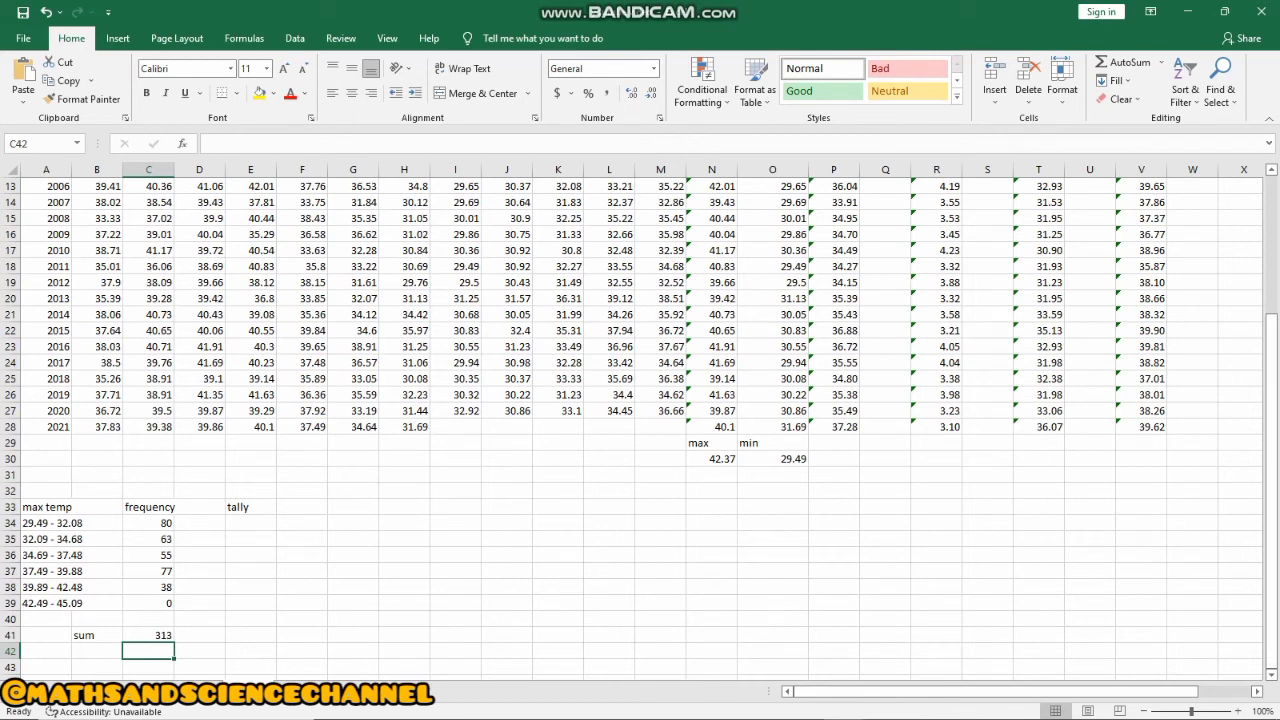
pyautogui.click(148, 635)
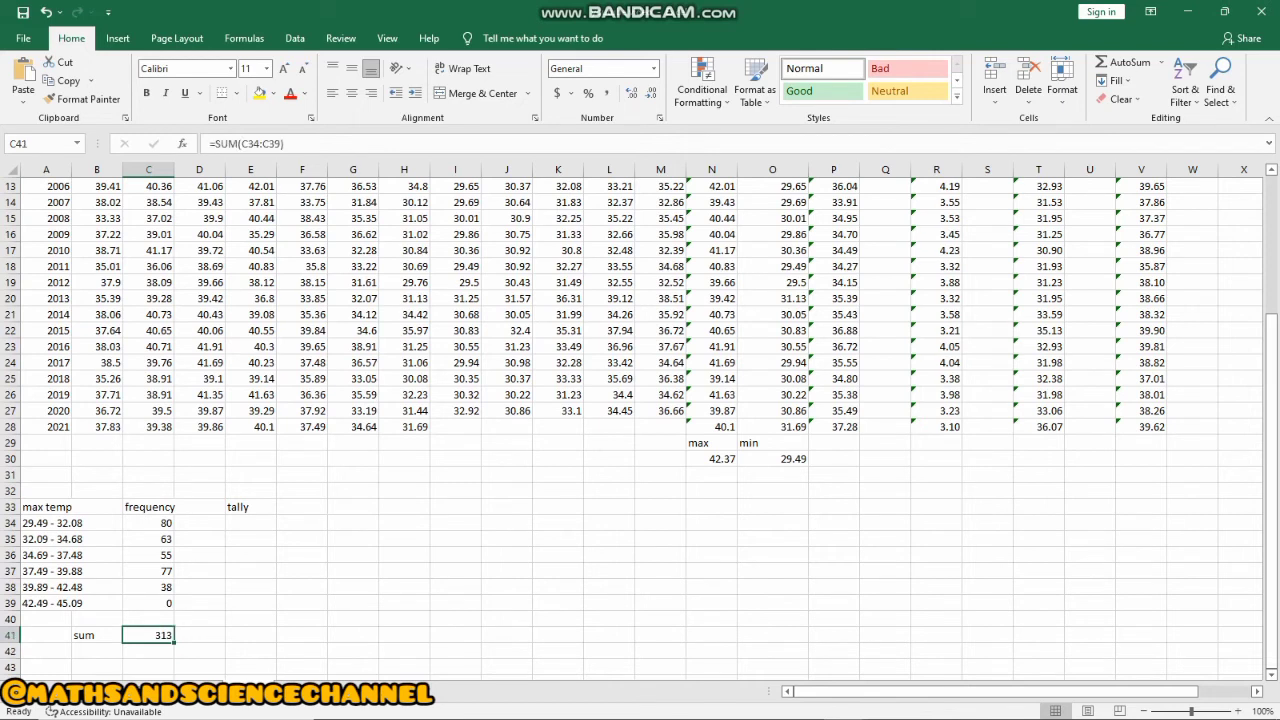
pyautogui.click(148, 523)
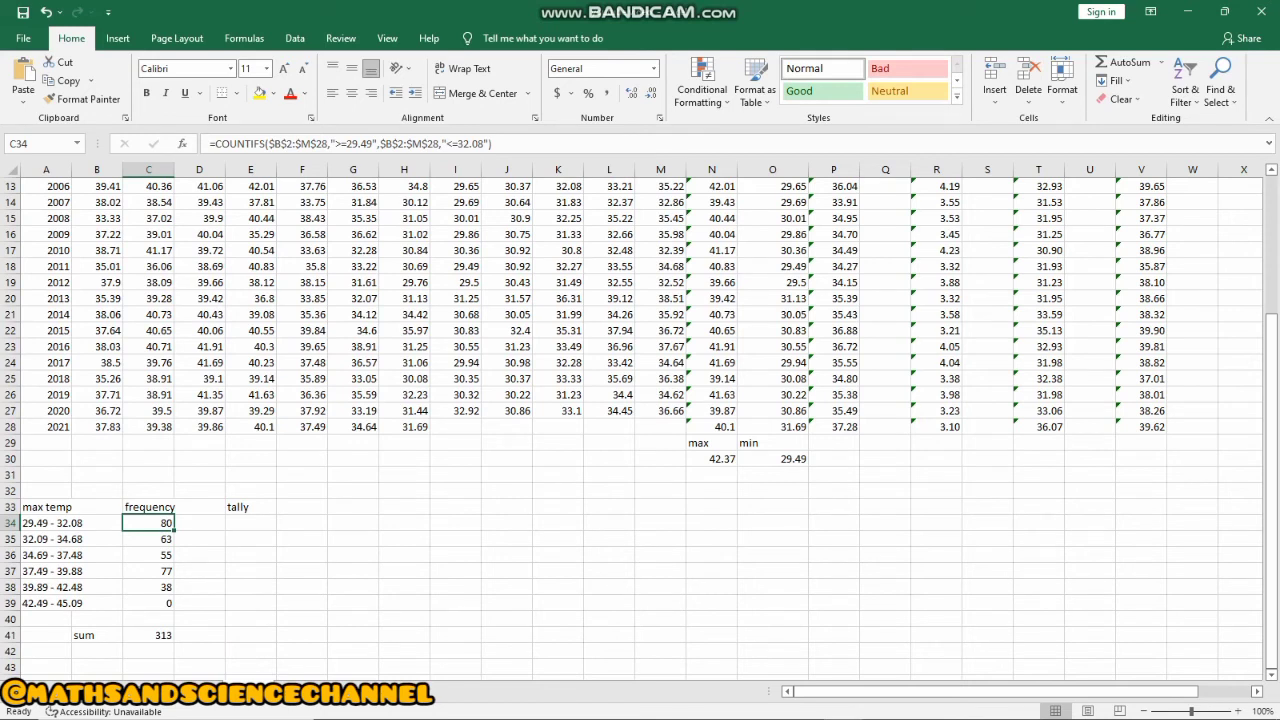
pyautogui.doubleClick(141, 523)
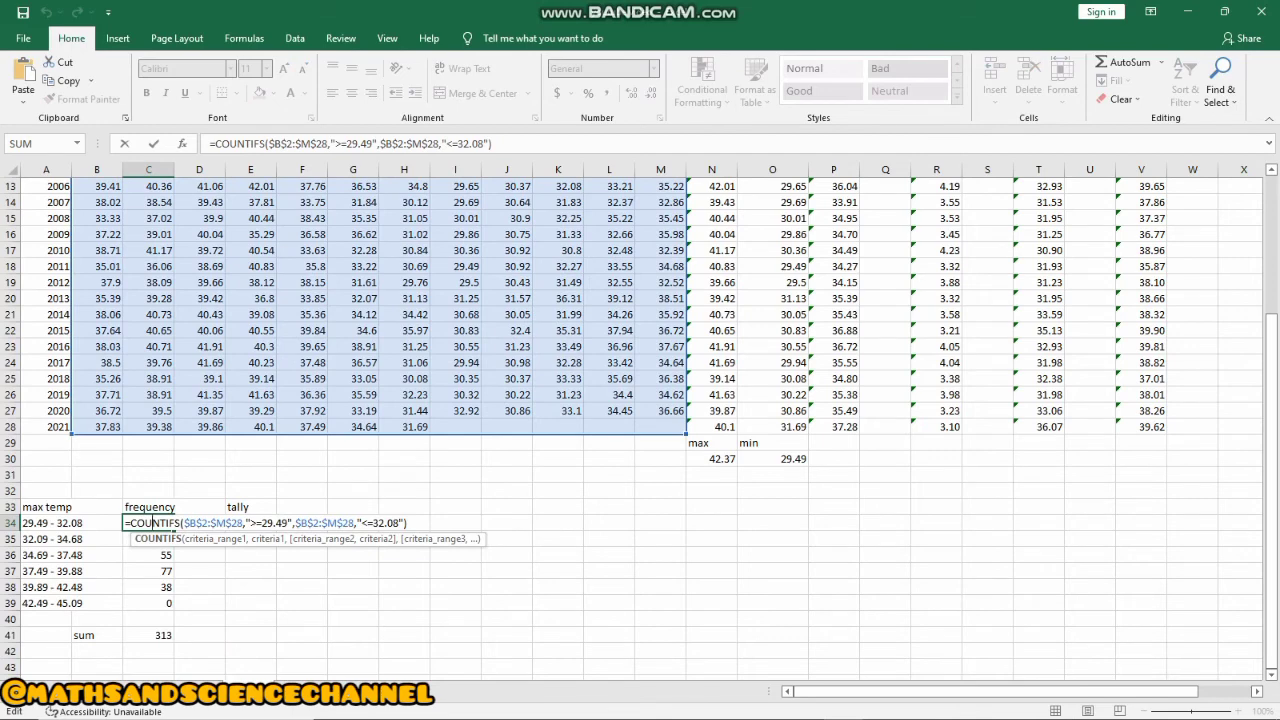
pyautogui.doubleClick(155, 555)
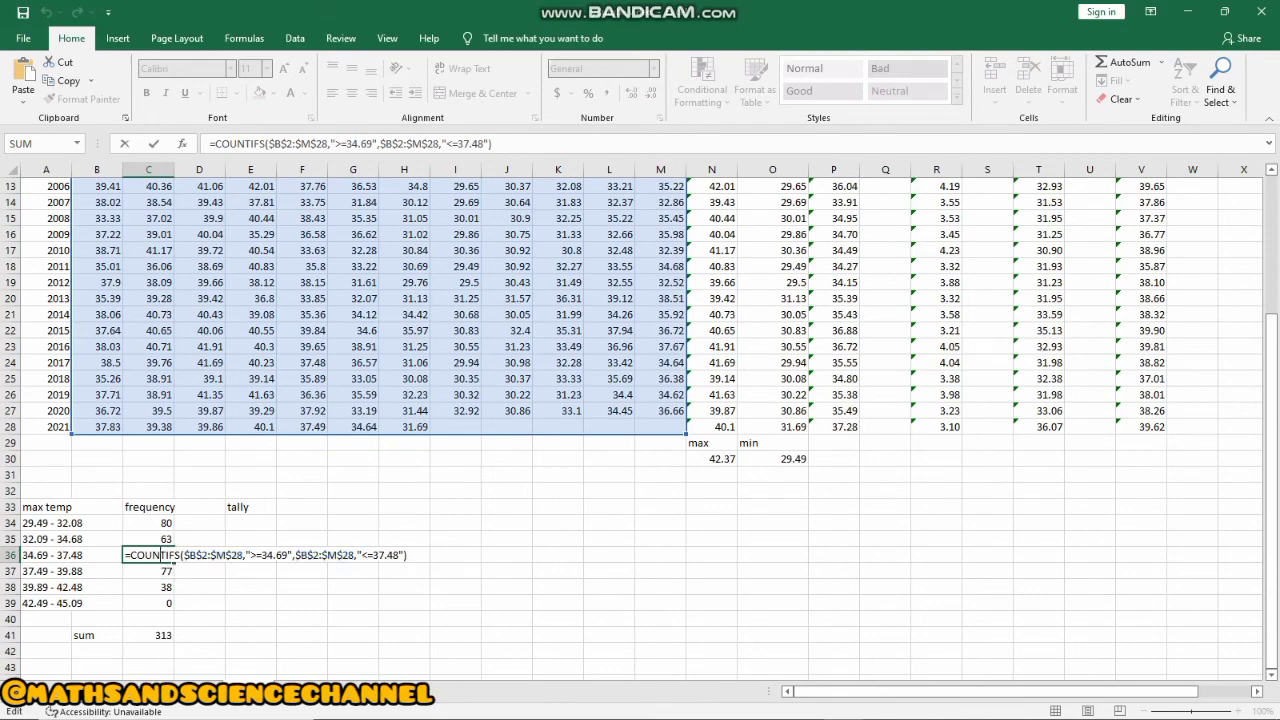
pyautogui.click(148, 603)
pyautogui.scroll(-2, 640, 420)
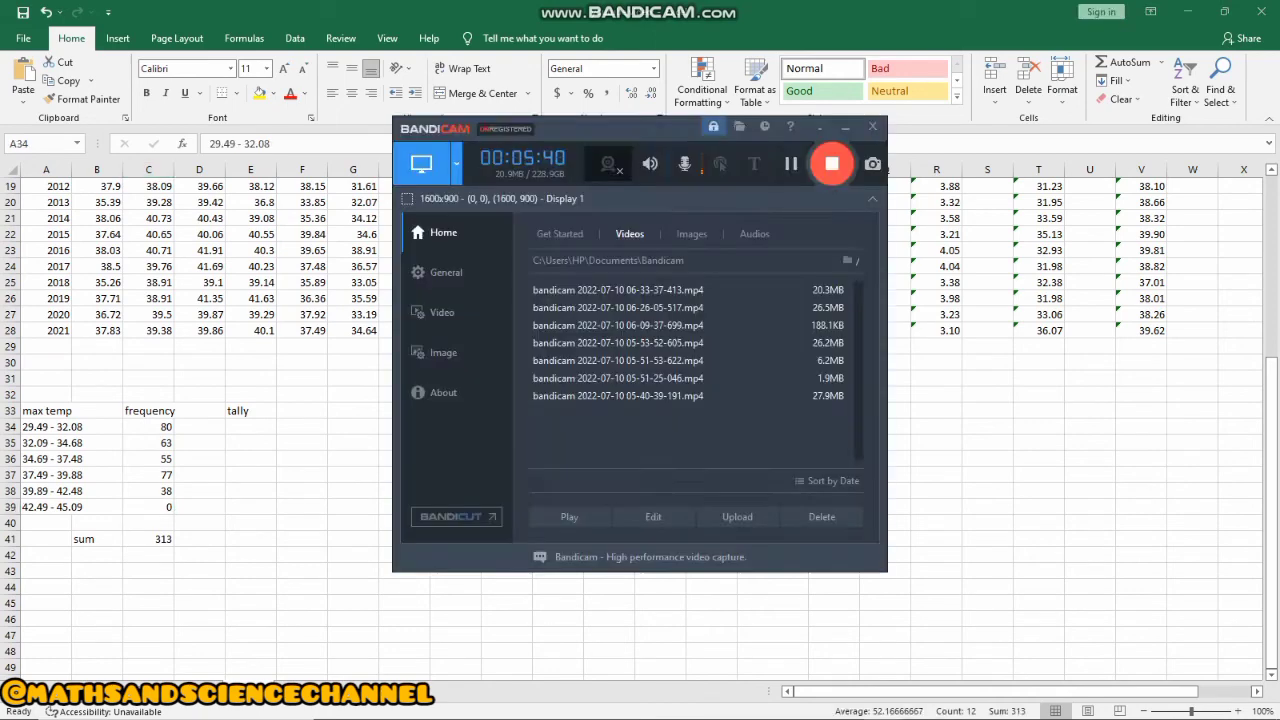
# Copy the max temp class intervals in A33:B39 and paste them as values starting at H32
pyautogui.moveTo(46, 410); pyautogui.dragTo(97, 507)
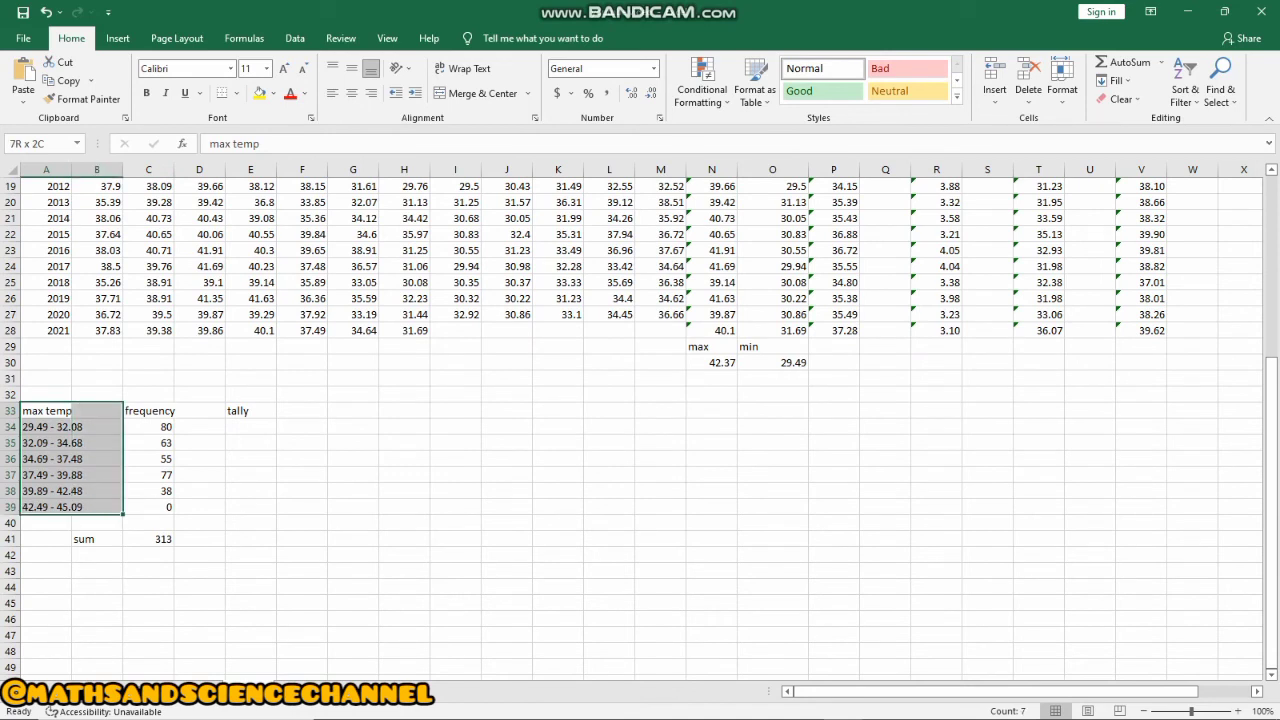
pyautogui.rightClick(67, 500)
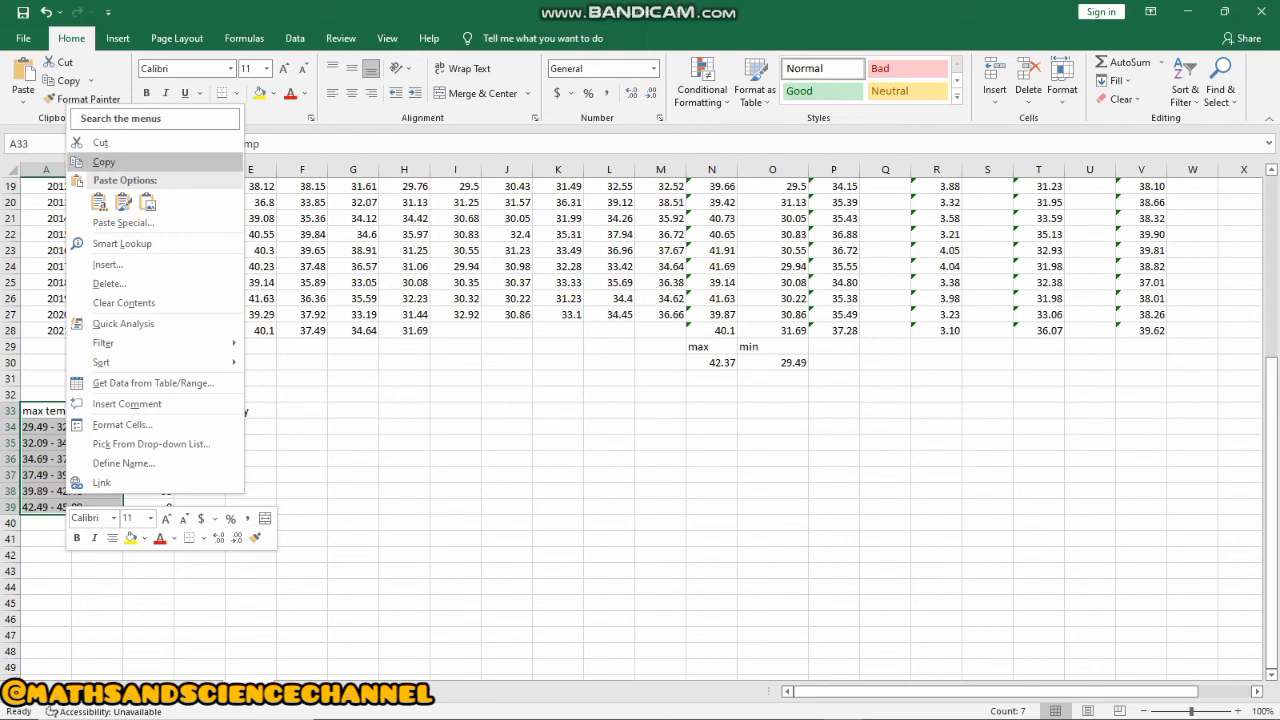
pyautogui.click(103, 161)
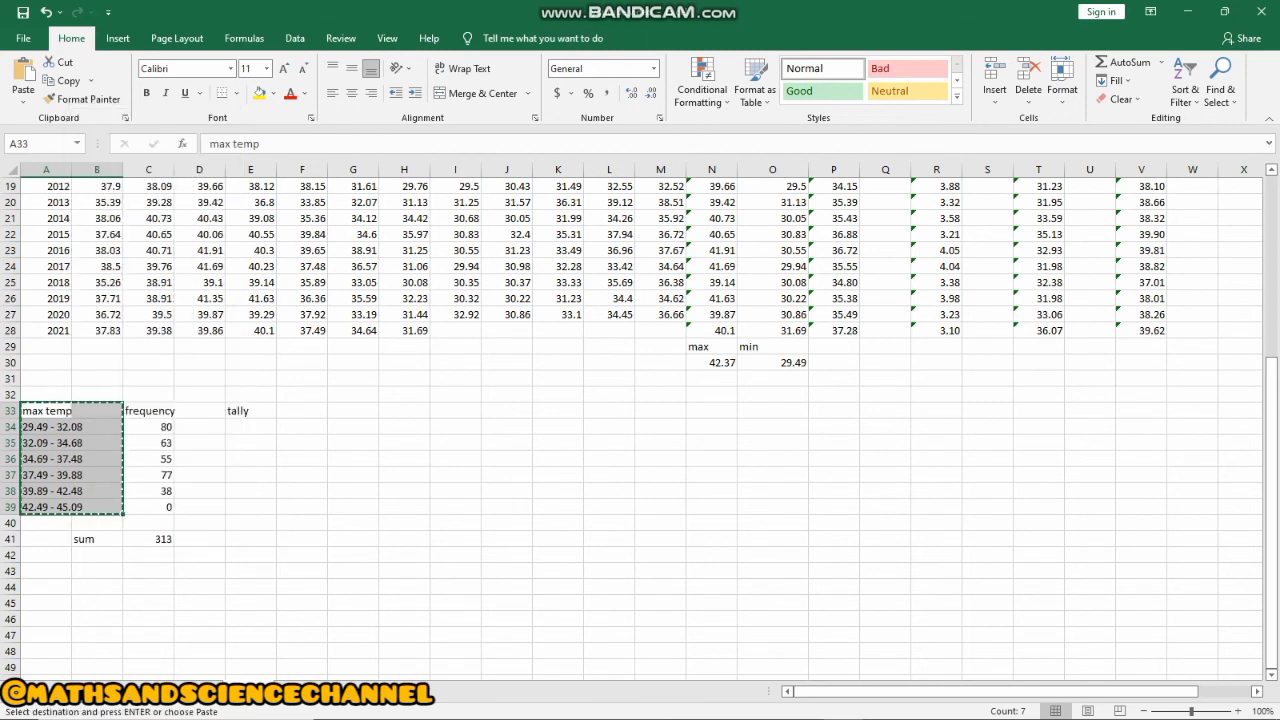
pyautogui.moveTo(404, 394); pyautogui.dragTo(404, 522)
pyautogui.rightClick(409, 516)
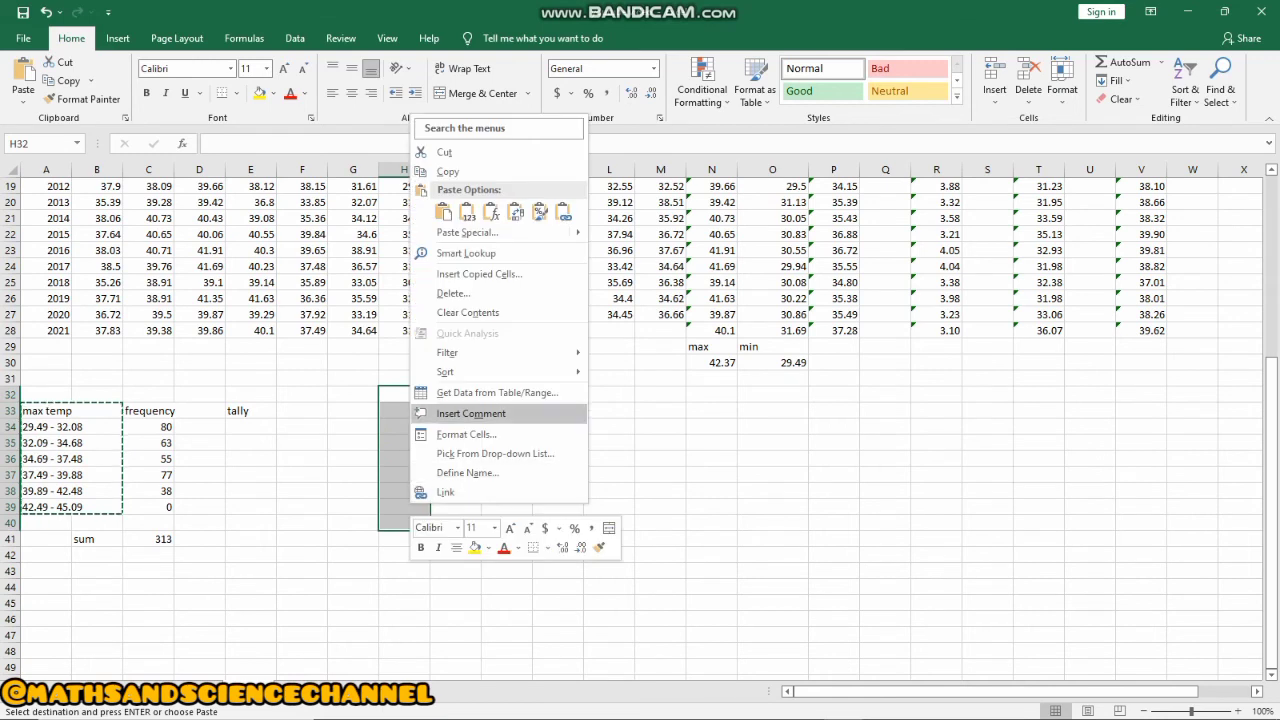
pyautogui.click(467, 212)
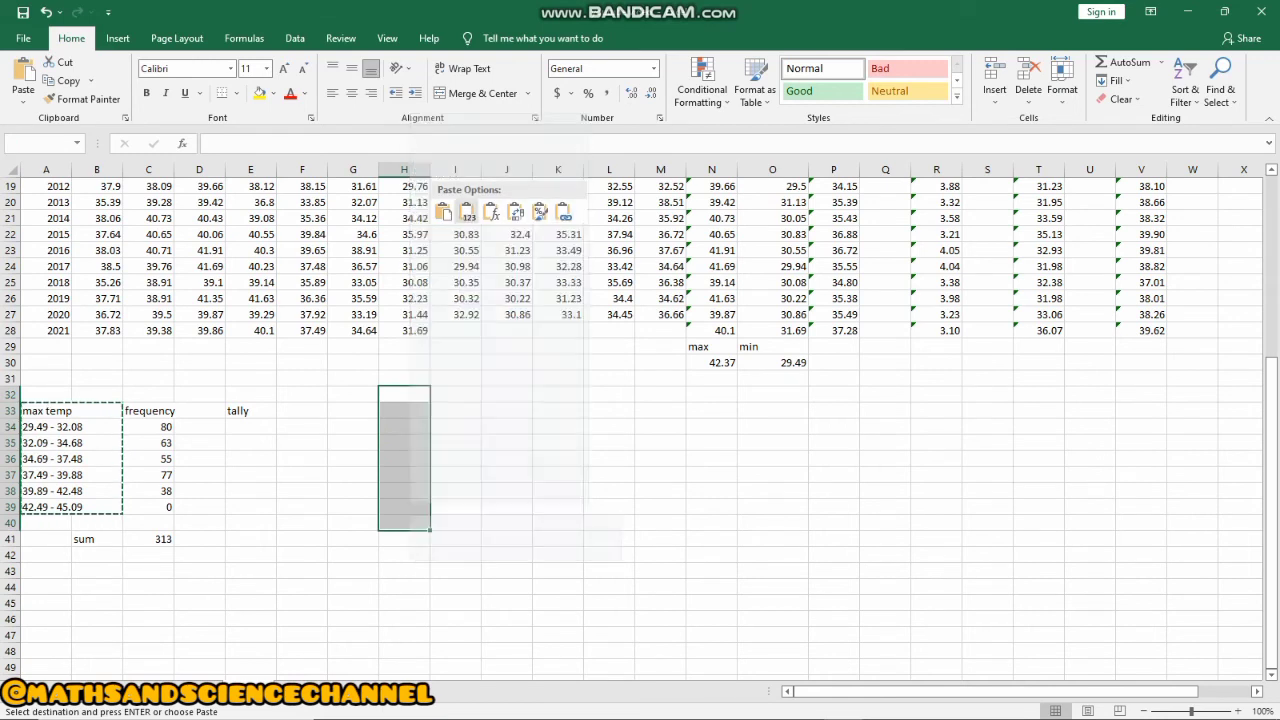
pyautogui.click(467, 212)
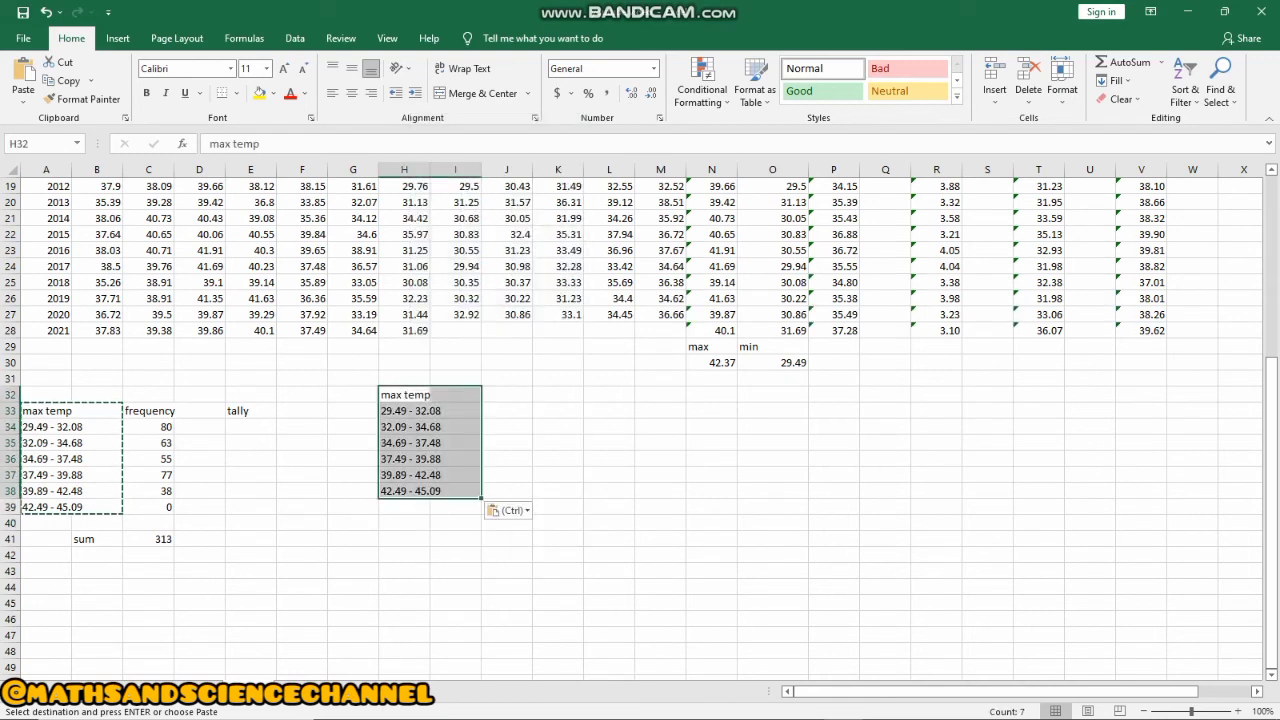
pyautogui.click(404, 411)
pyautogui.doubleClick(434, 411)
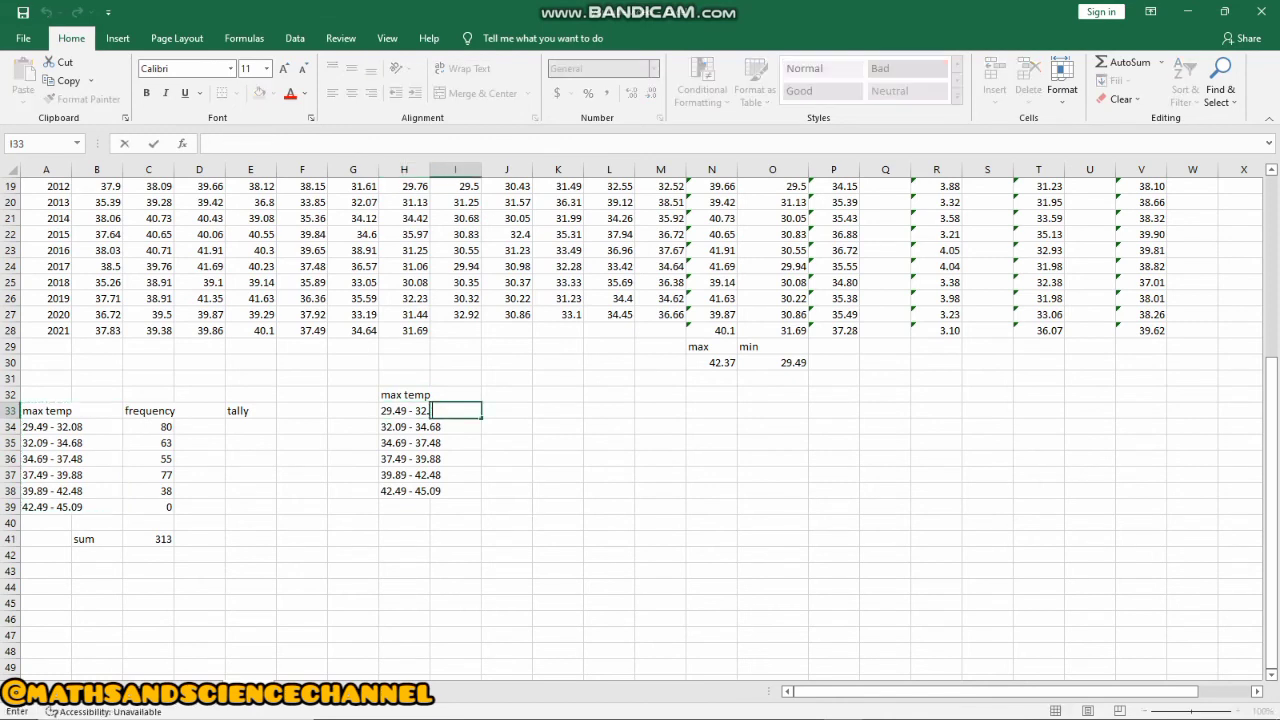
pyautogui.press('Up')
pyautogui.press('Up')
pyautogui.press('Down')
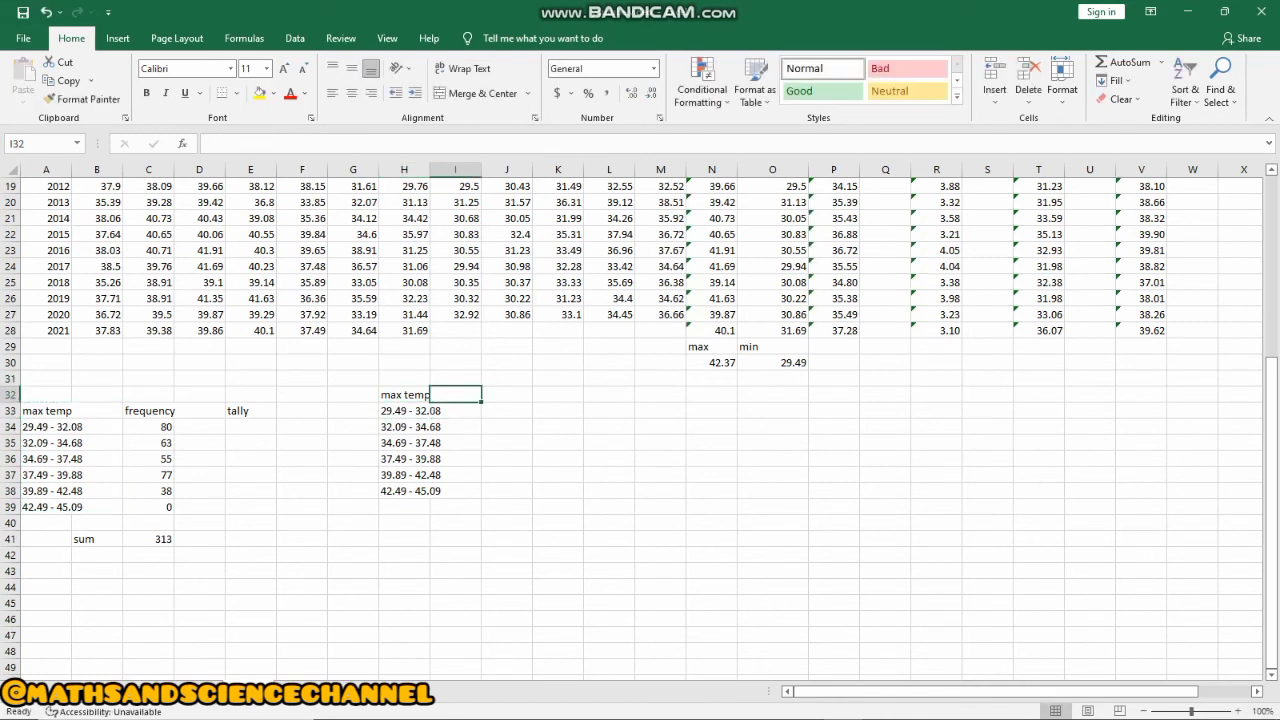
pyautogui.press('BackSpace')
# Copy the frequency column C33:C39 and paste it as values beside the copied class intervals in I32:I38
pyautogui.moveTo(148, 410); pyautogui.dragTo(150, 507)
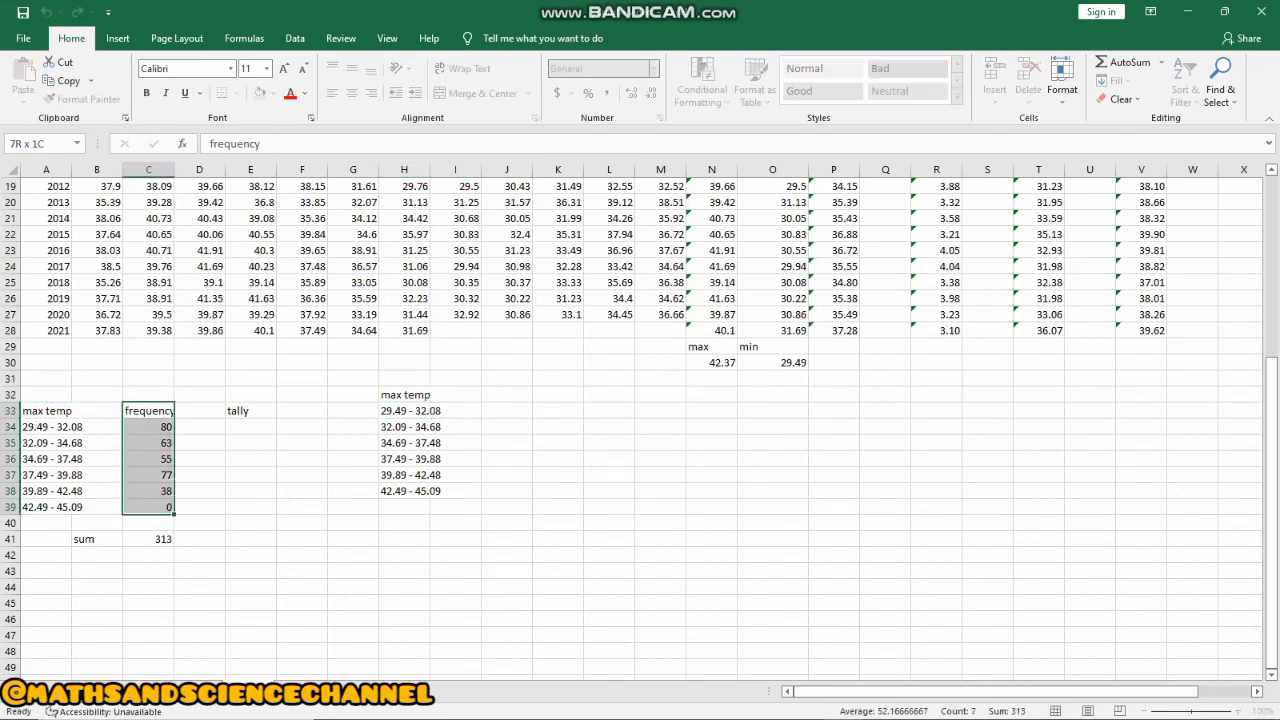
pyautogui.rightClick(168, 478)
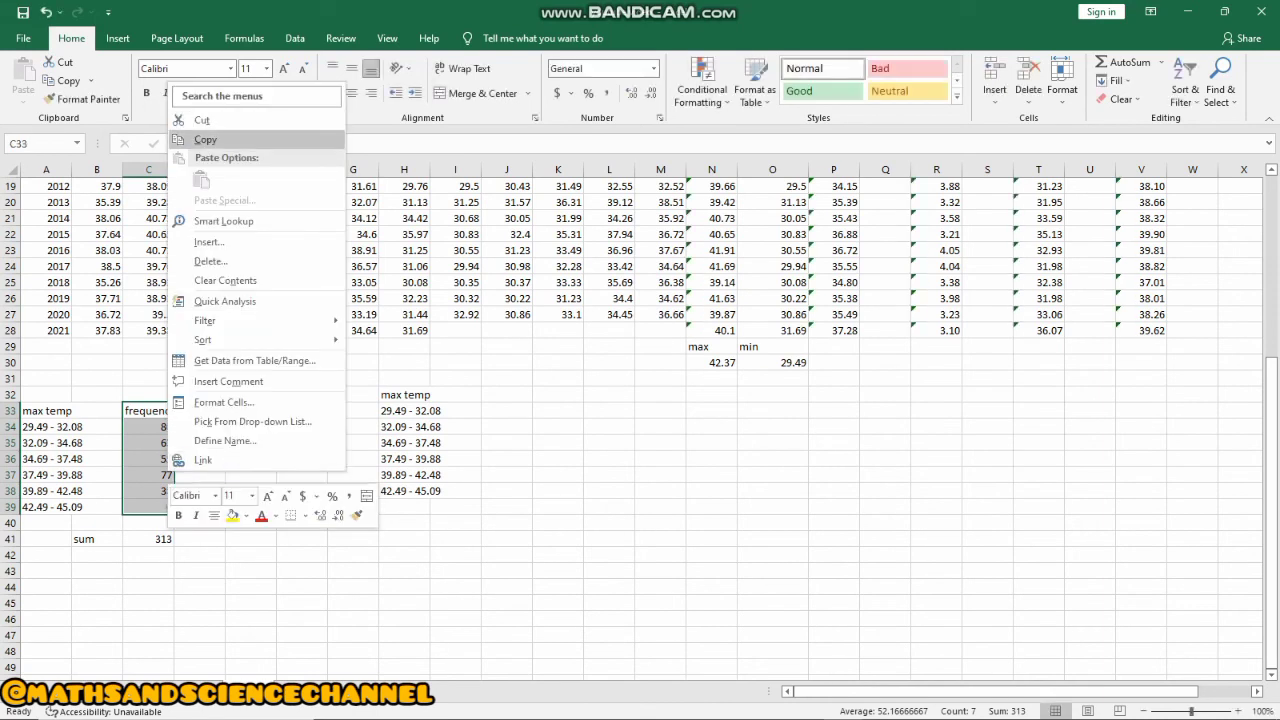
pyautogui.click(205, 139)
pyautogui.moveTo(455, 394); pyautogui.dragTo(455, 490)
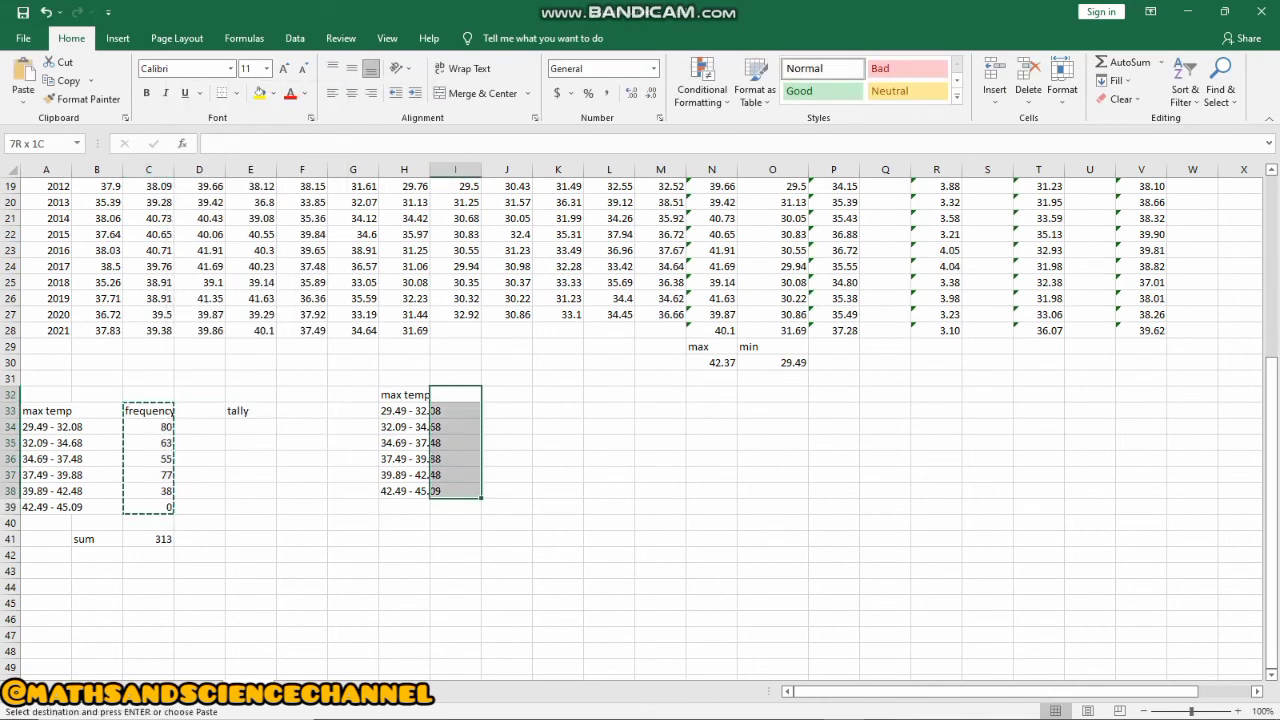
pyautogui.rightClick(461, 476)
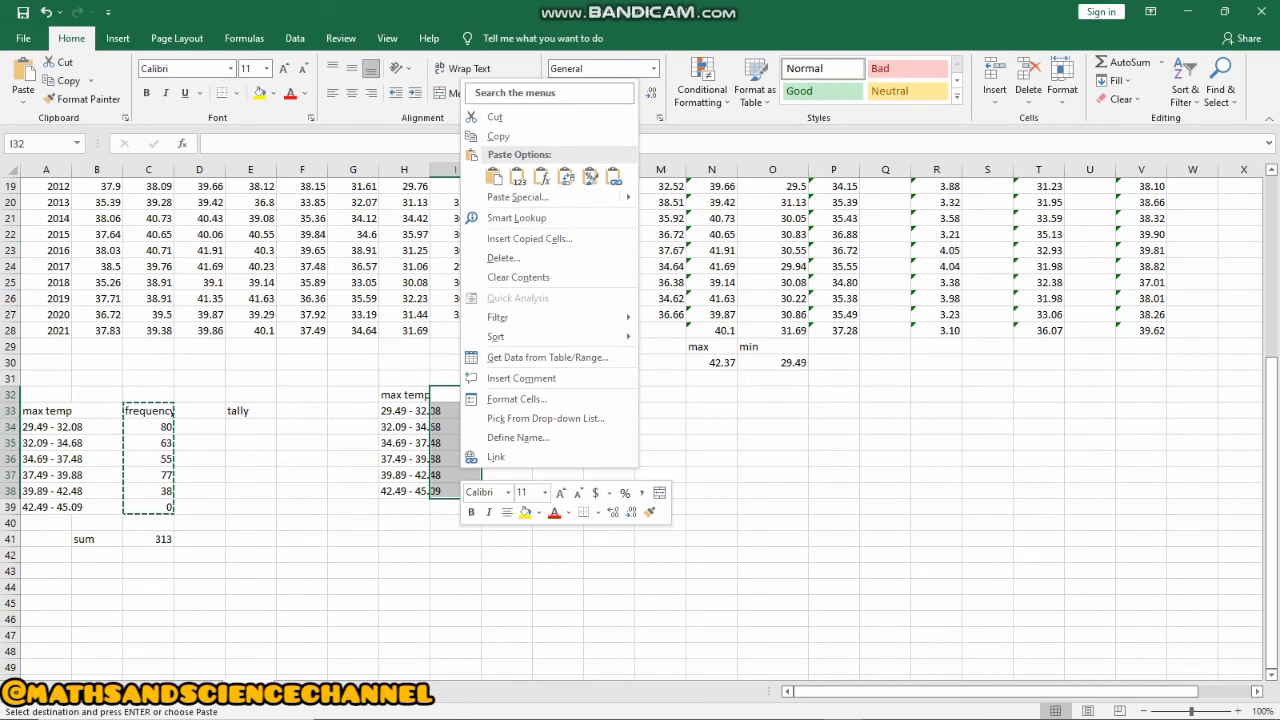
pyautogui.click(517, 177)
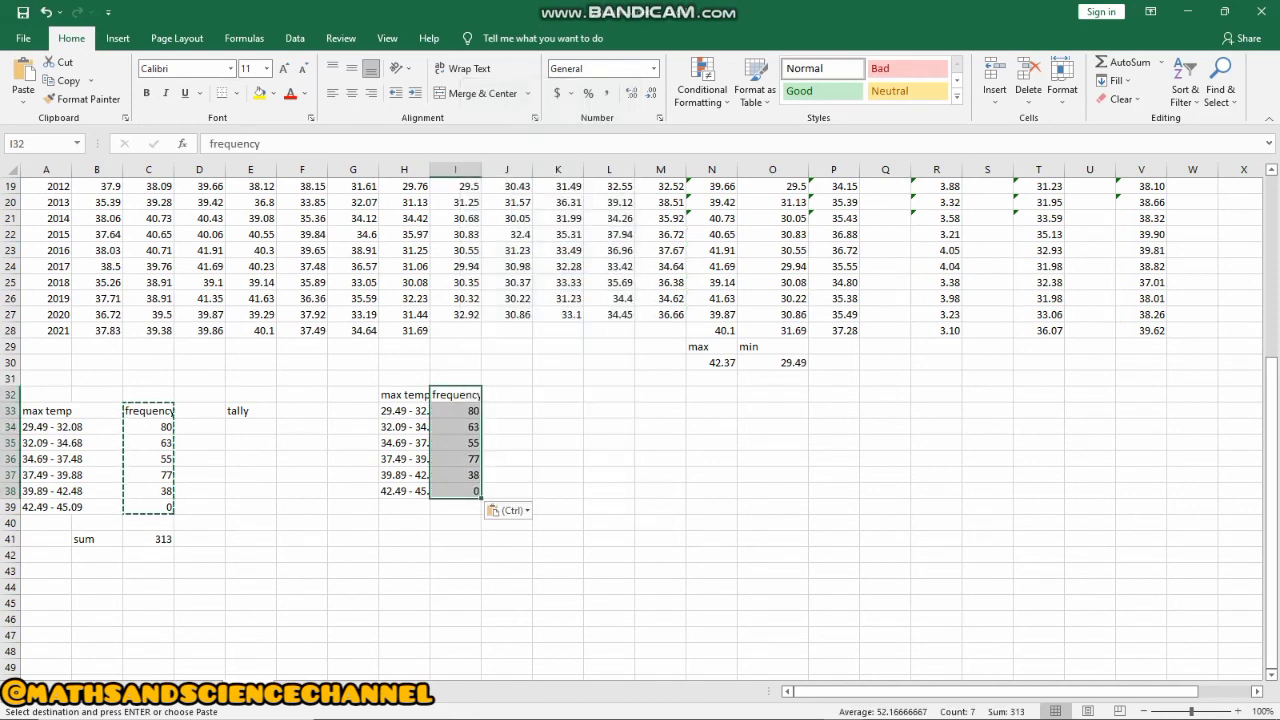
pyautogui.moveTo(650, 718)
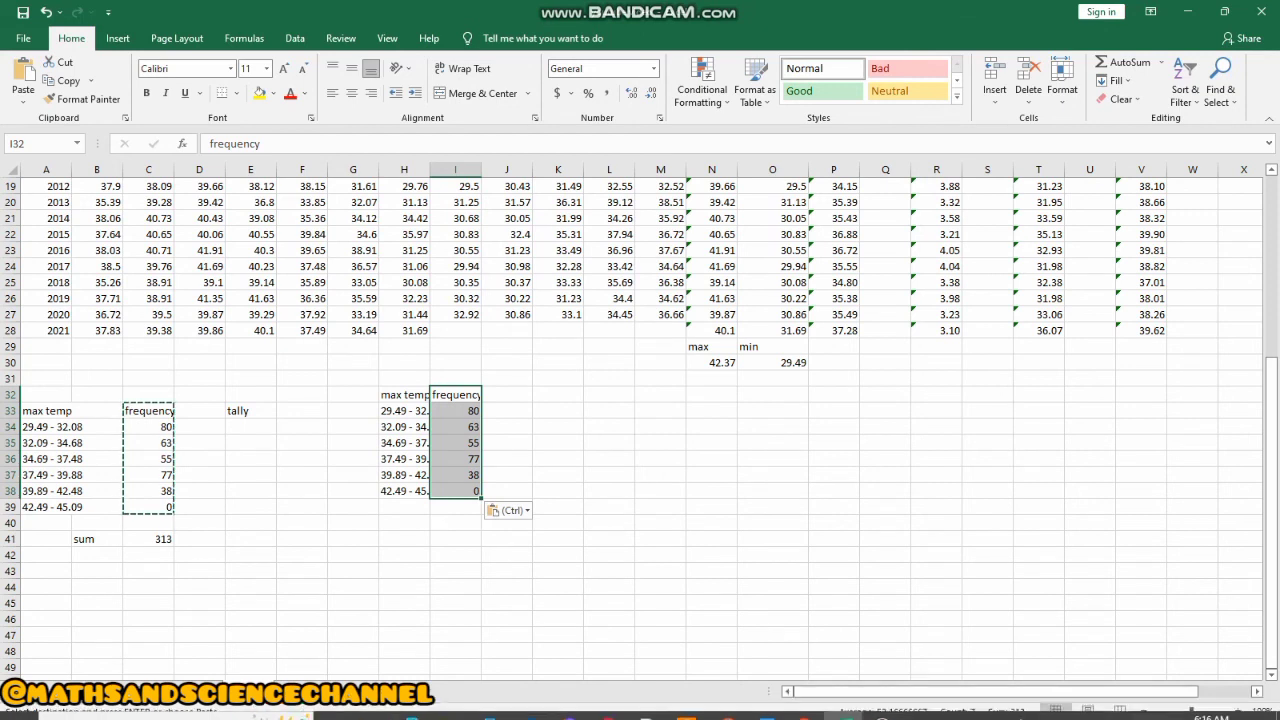
pyautogui.click(507, 459)
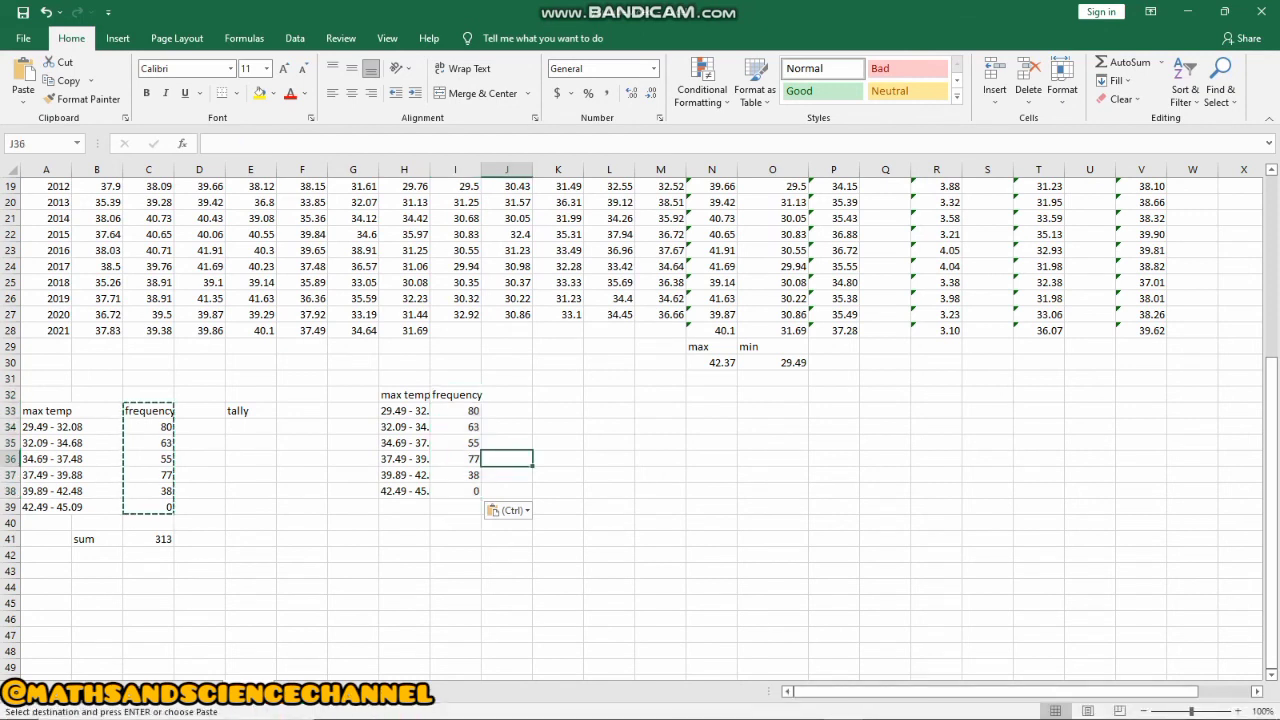
# Insert a Pareto chart from the class intervals and frequencies in H33:I38 and place it beside the copied table, clear of its cells
pyautogui.moveTo(404, 395); pyautogui.dragTo(456, 475)
pyautogui.click(558, 459)
pyautogui.moveTo(404, 411); pyautogui.dragTo(456, 491)
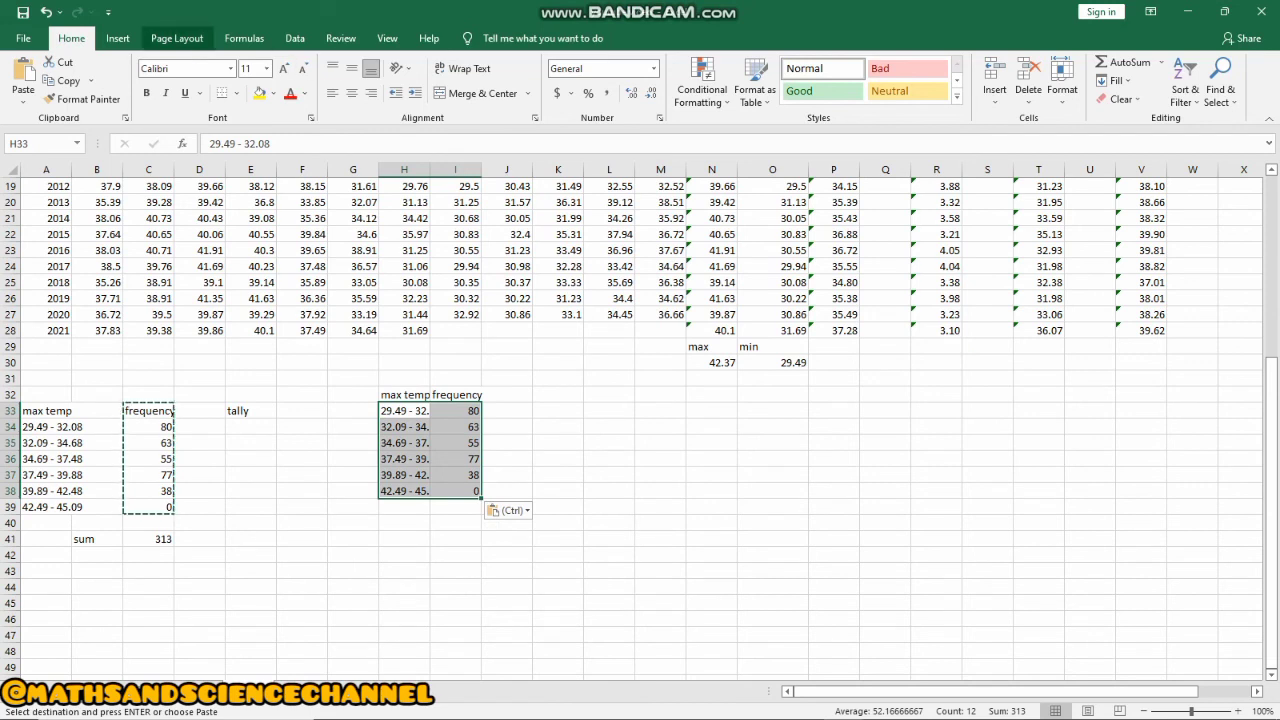
pyautogui.click(118, 38)
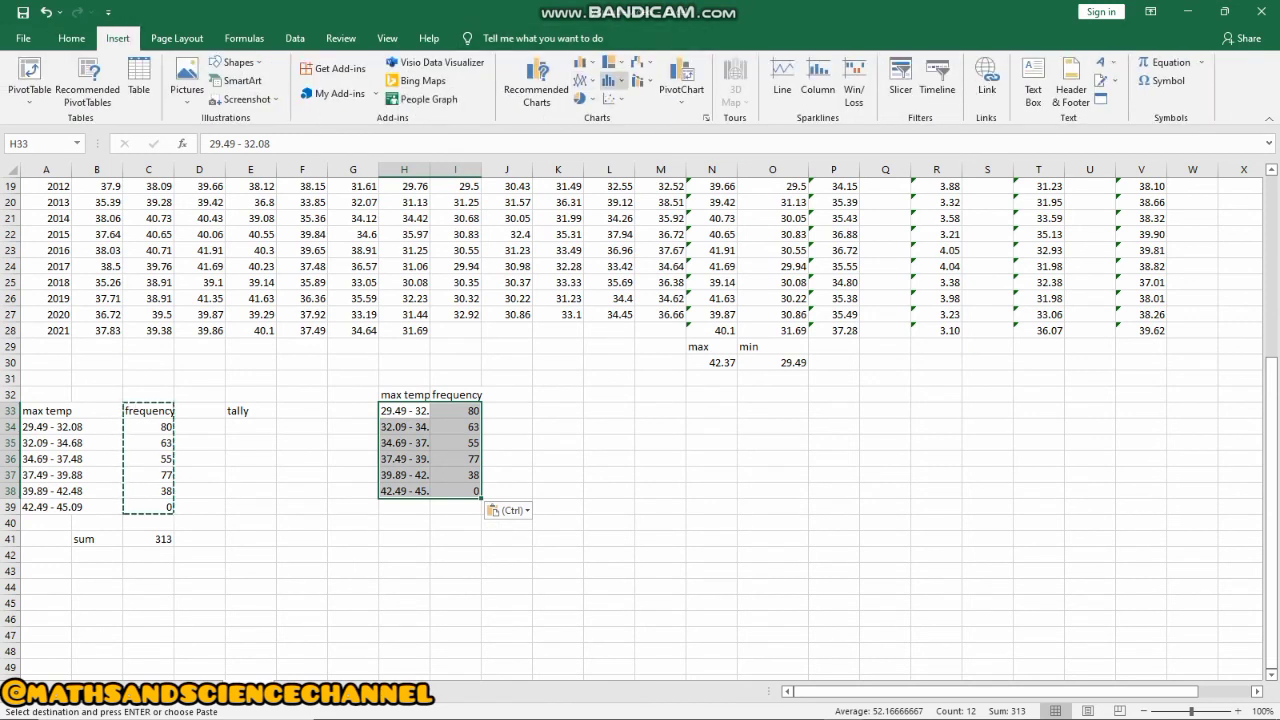
pyautogui.click(621, 80)
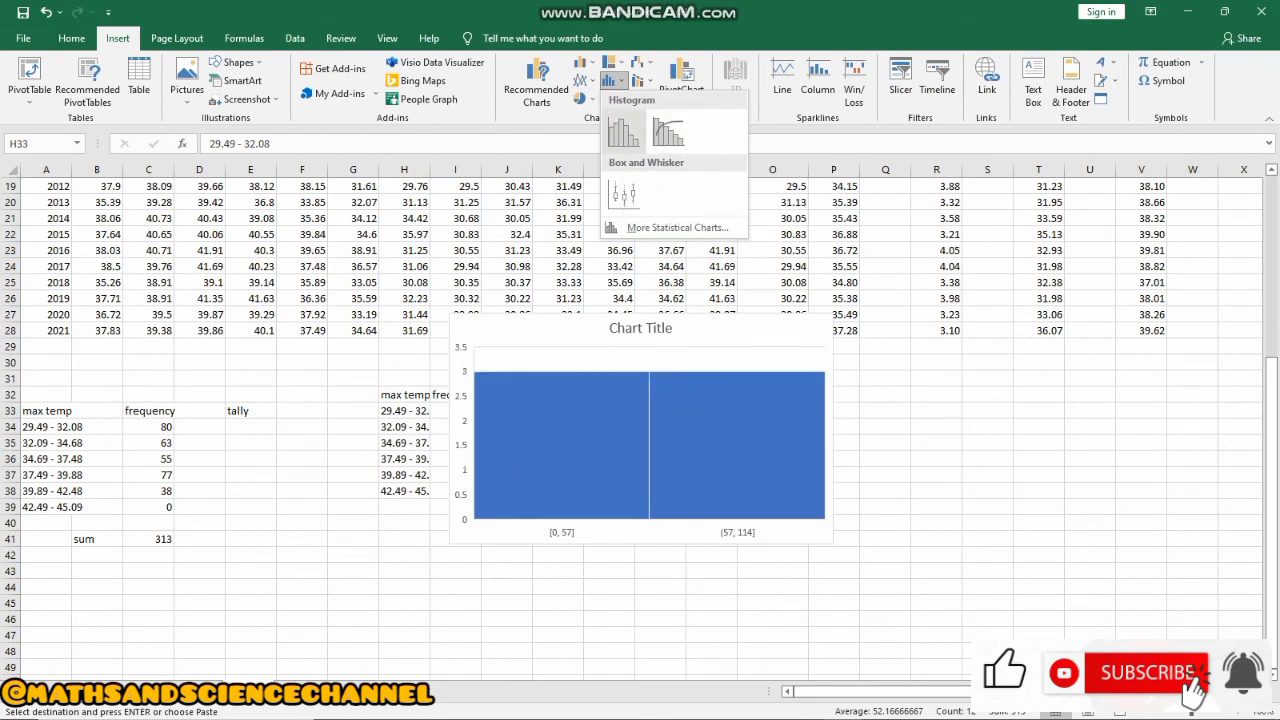
pyautogui.click(668, 131)
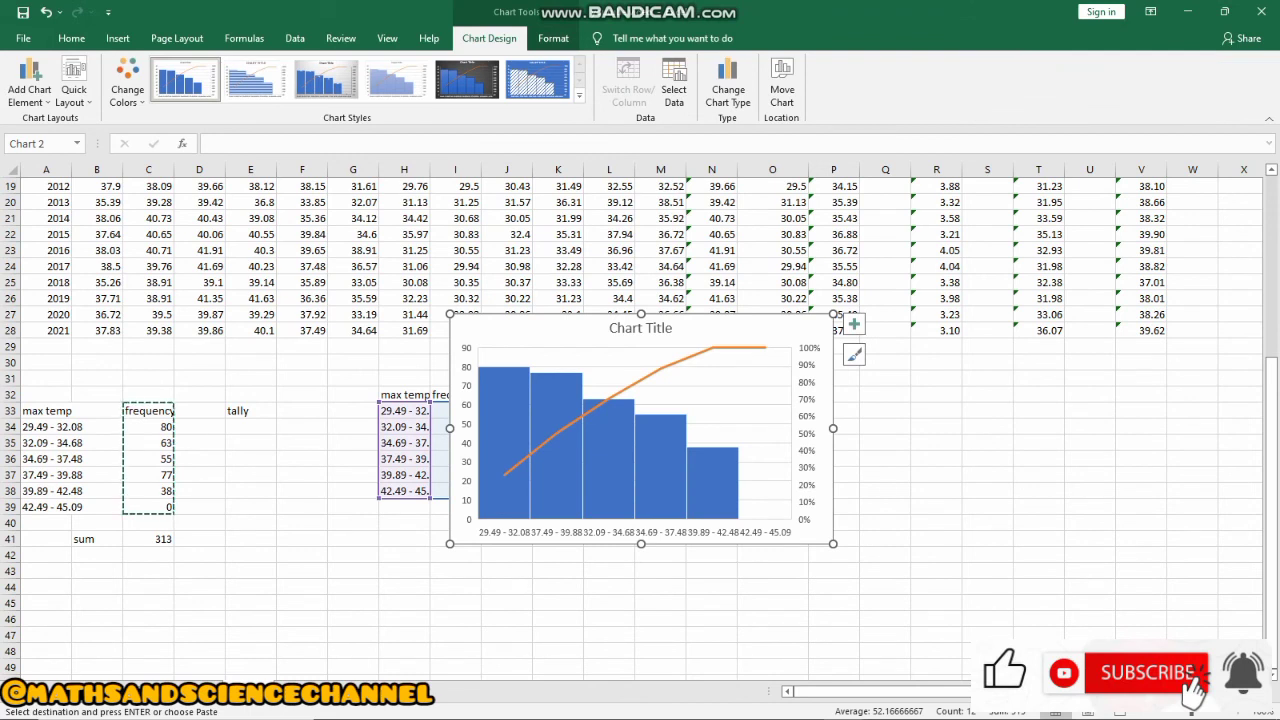
pyautogui.moveTo(640, 430); pyautogui.dragTo(792, 512)
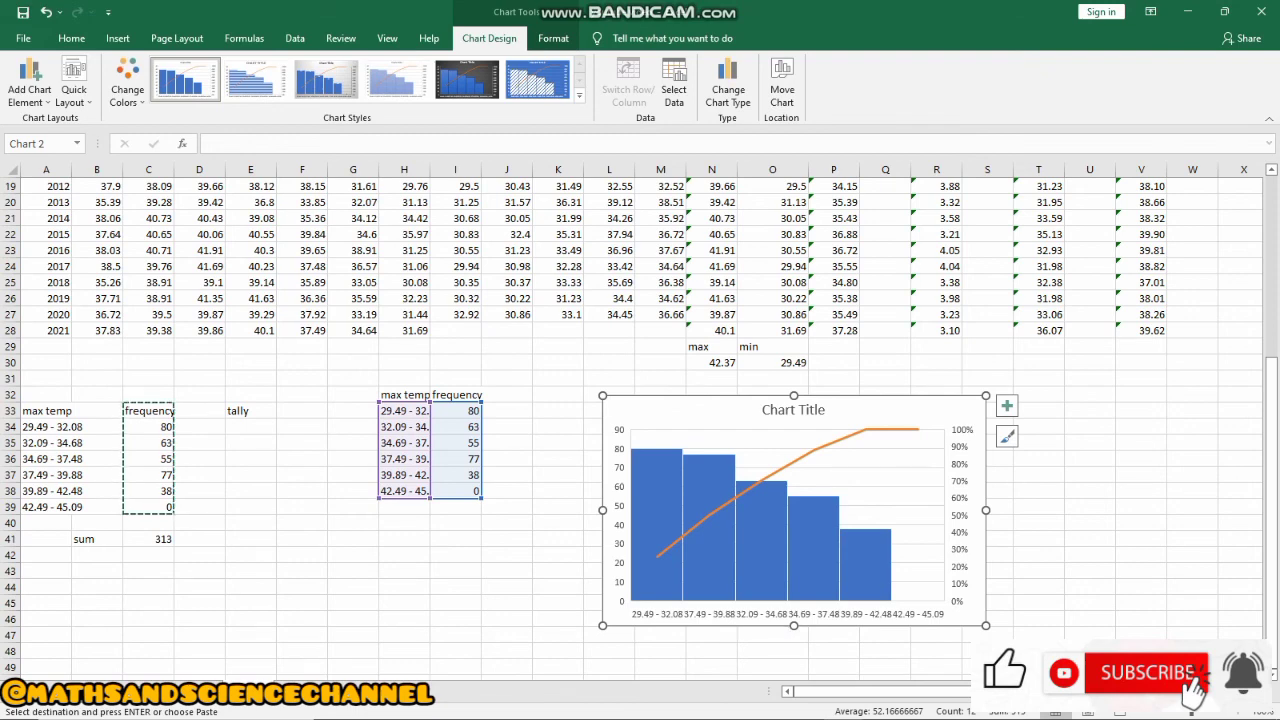
pyautogui.click(1090, 394)
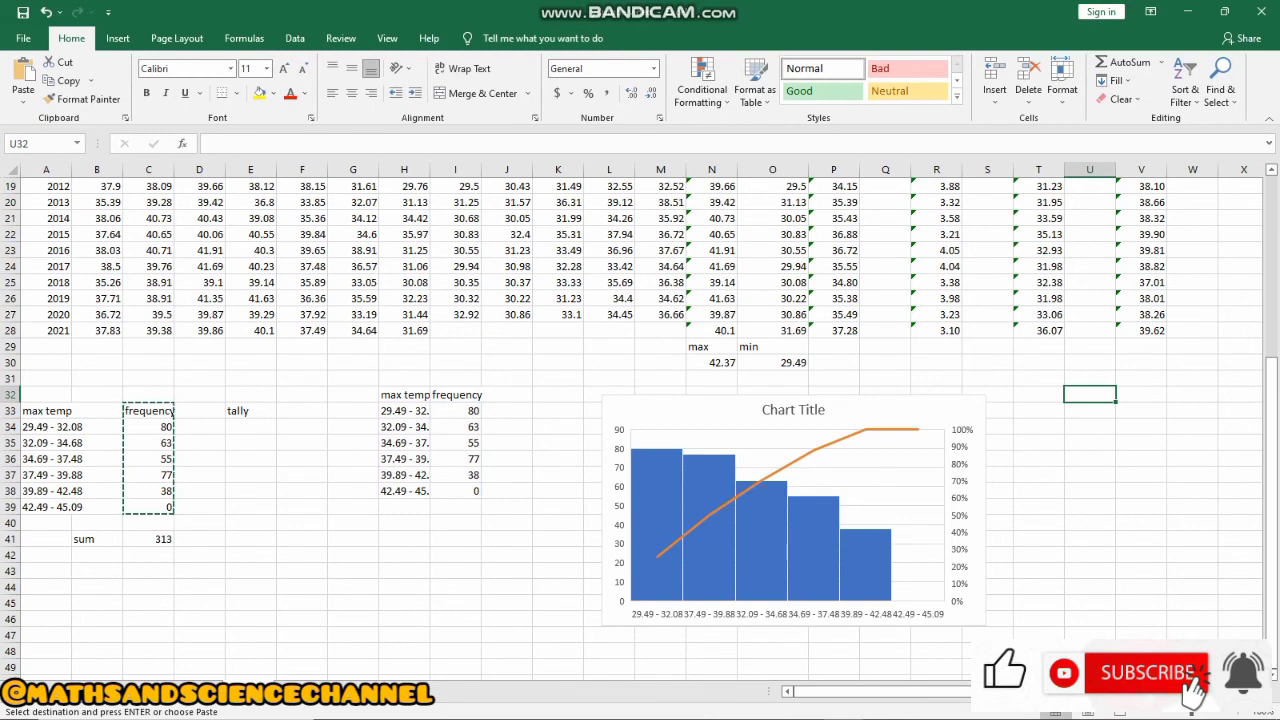